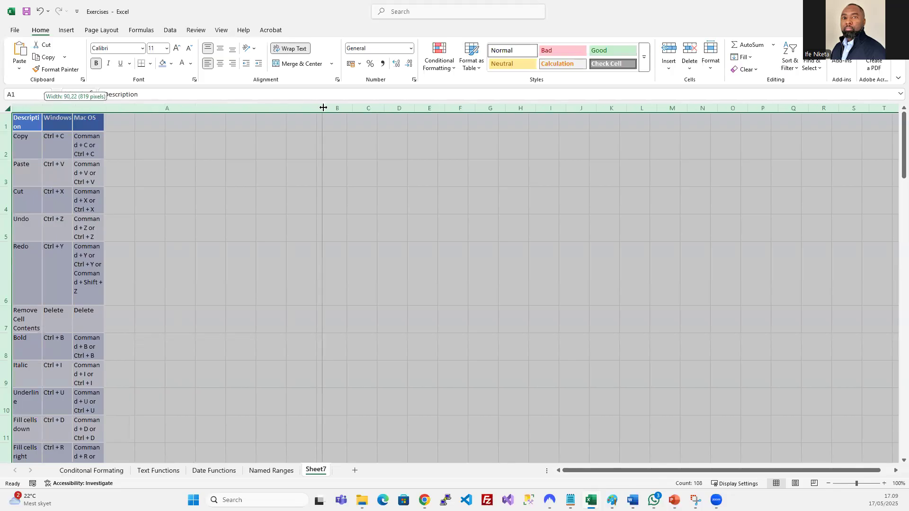
- Auto-fit the column widths and row heights of the whole sheet to the shortcut table's contents
{"action": "double_click", "coordinate": [323, 107]}
{"action": "double_click", "coordinate": [11, 133]}
{"action": "left_click", "coordinate": [300, 205]}
{"action": "scroll", "coordinate": [380, 281], "scroll_direction": "down", "scroll_amount": 5}
{"action": "scroll", "coordinate": [380, 281], "scroll_direction": "up", "scroll_amount": 5}
{"action": "left_click", "coordinate": [212, 184]}
{"action": "left_click", "coordinate": [226, 129]}
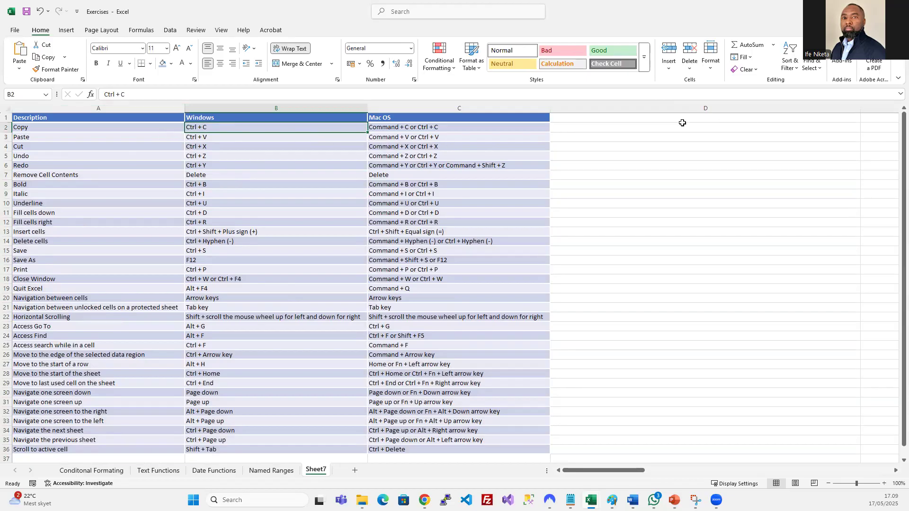
- Copy the Mac OS copy shortcut from C2 and paste it into cells D2, D5 and D12
{"action": "left_click", "coordinate": [394, 127]}
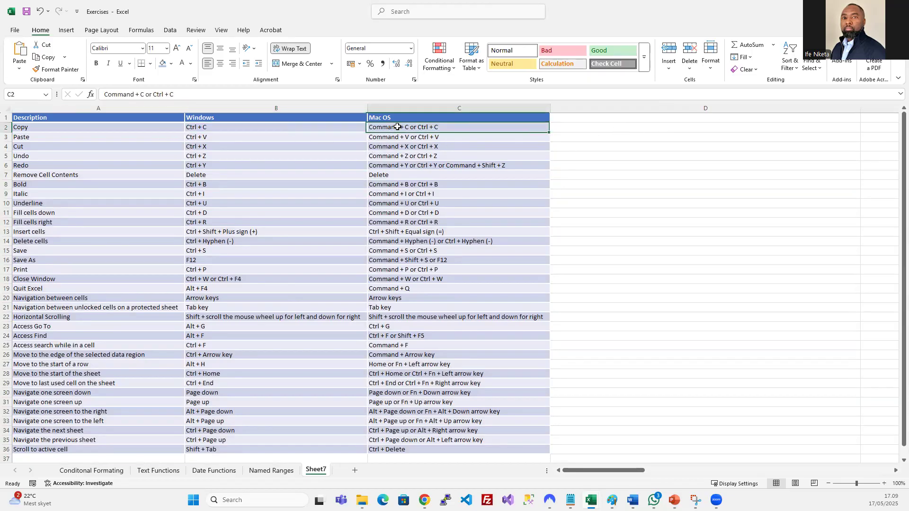
{"action": "key", "text": "ctrl+c"}
{"action": "left_click", "coordinate": [604, 129]}
{"action": "key", "text": "ctrl+v"}
{"action": "left_click", "coordinate": [597, 155]}
{"action": "key", "text": "ctrl+v"}
{"action": "left_click", "coordinate": [613, 223]}
{"action": "key", "text": "ctrl+v"}
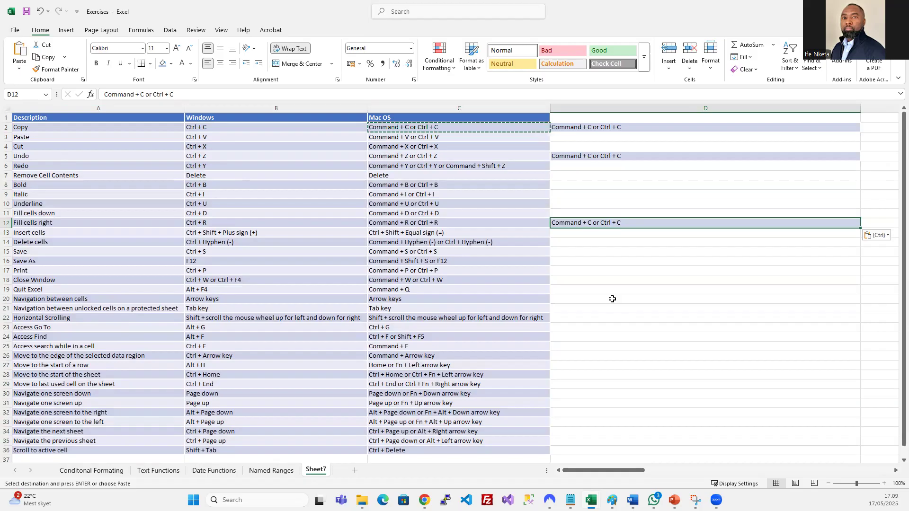
{"action": "left_click", "coordinate": [612, 299]}
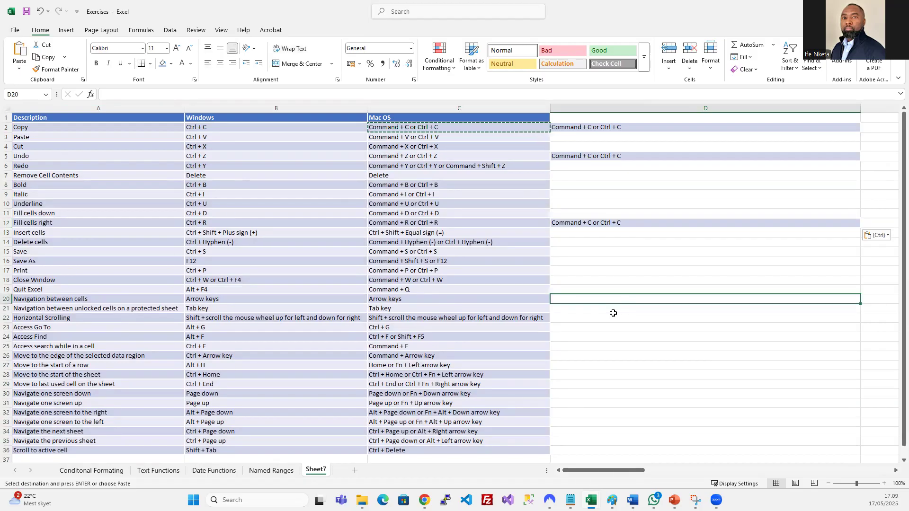
- End copy mode, delete column D with the pasted entries, and narrow the empty column that takes its place
{"action": "key", "text": "ctrl"}
{"action": "key", "text": "Escape"}
{"action": "key", "text": "Escape"}
{"action": "left_click_drag", "start_coordinate": [98, 139], "coordinate": [234, 127]}
{"action": "left_click", "coordinate": [625, 165]}
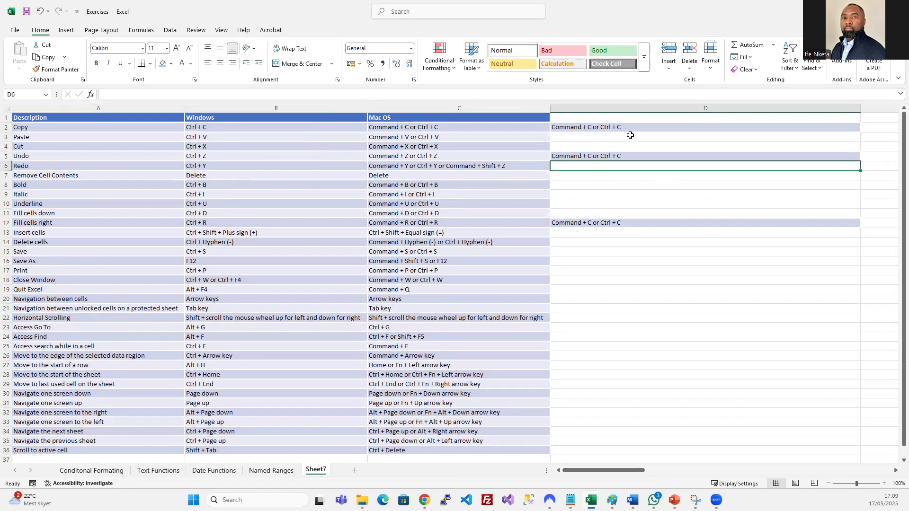
{"action": "left_click", "coordinate": [628, 111]}
{"action": "key", "text": "Delete"}
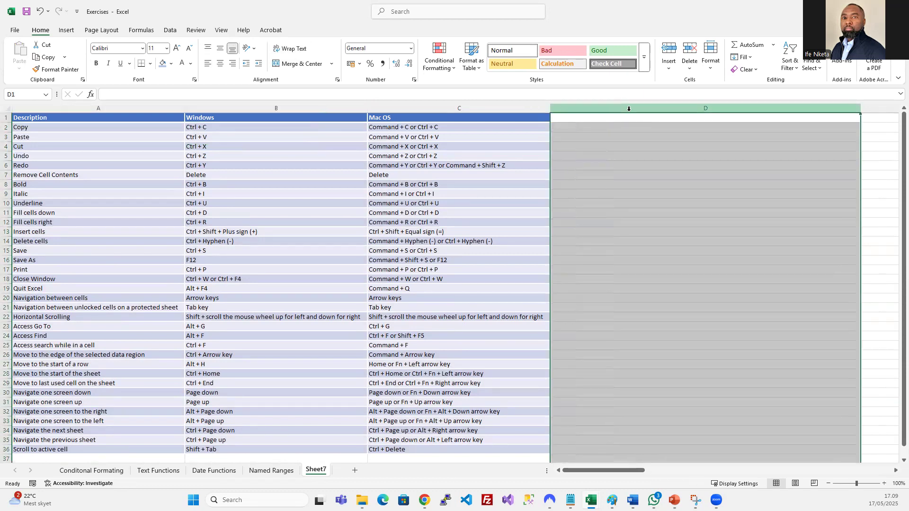
{"action": "left_click_drag", "start_coordinate": [854, 102], "coordinate": [598, 102]}
{"action": "left_click", "coordinate": [592, 186]}
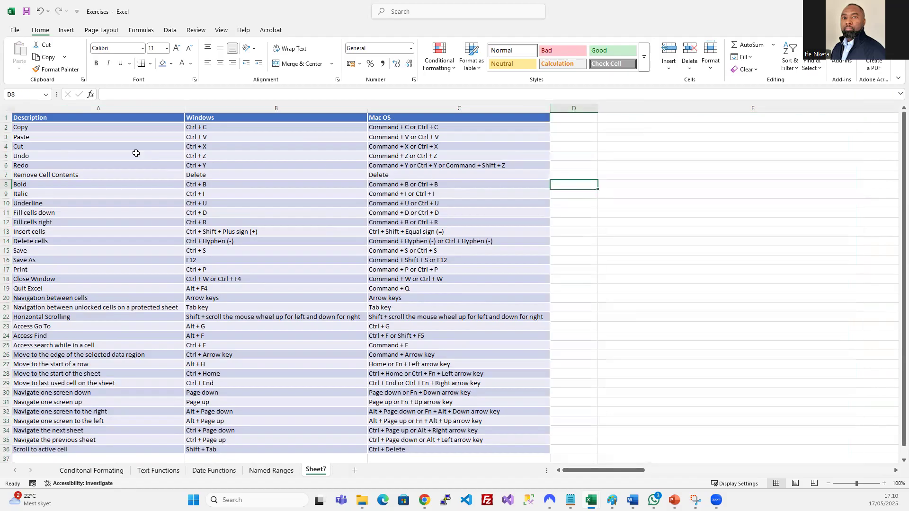
- Copy the Windows copy shortcut from B2 into E2 and undo the paste
{"action": "left_click", "coordinate": [234, 130]}
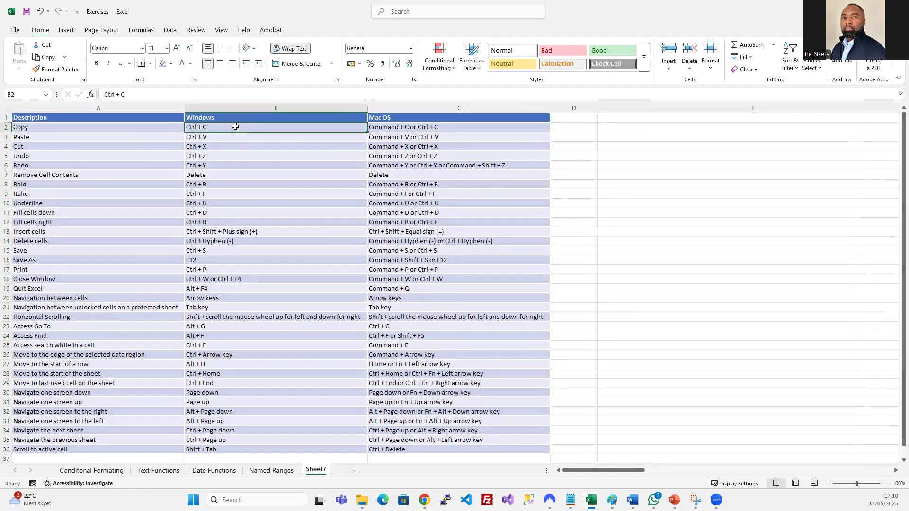
{"action": "right_click", "coordinate": [235, 127]}
{"action": "left_click", "coordinate": [268, 163]}
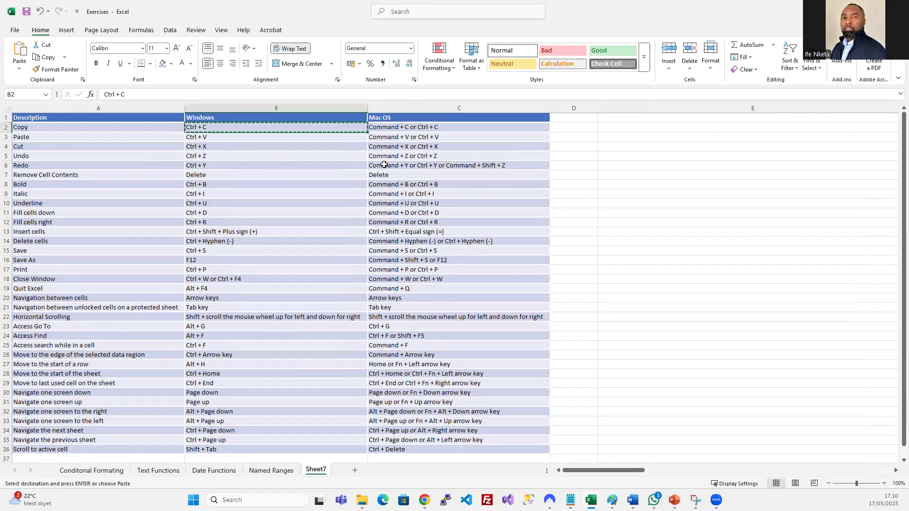
{"action": "right_click", "coordinate": [615, 128]}
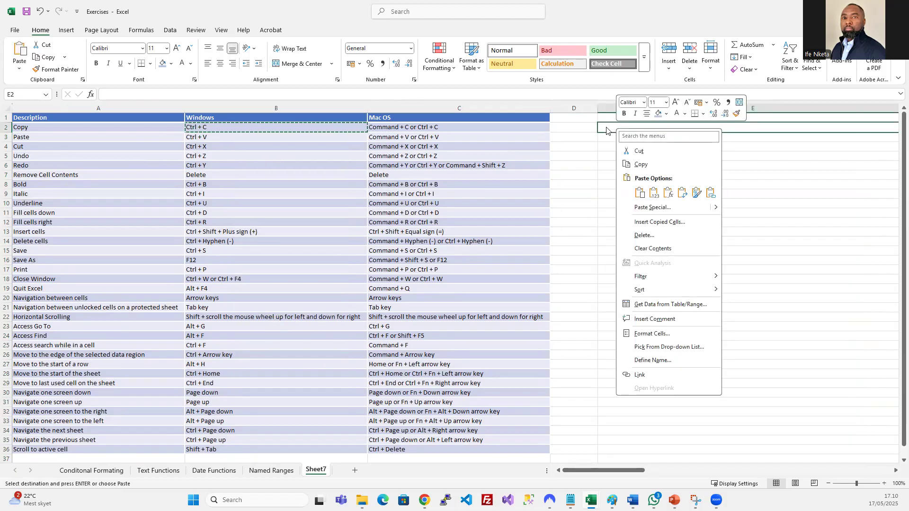
{"action": "left_click", "coordinate": [639, 192]}
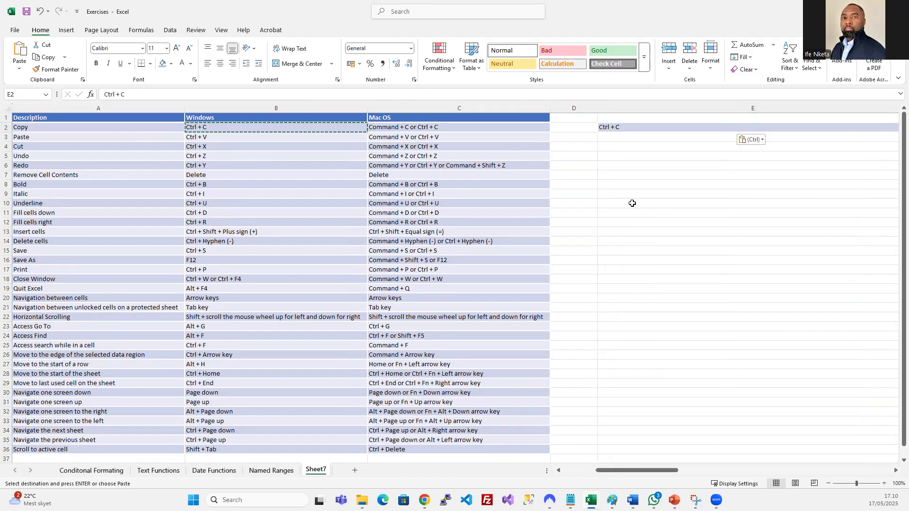
{"action": "scroll", "coordinate": [613, 140], "scroll_direction": "right", "scroll_amount": 1}
{"action": "key", "text": "ctrl+z"}
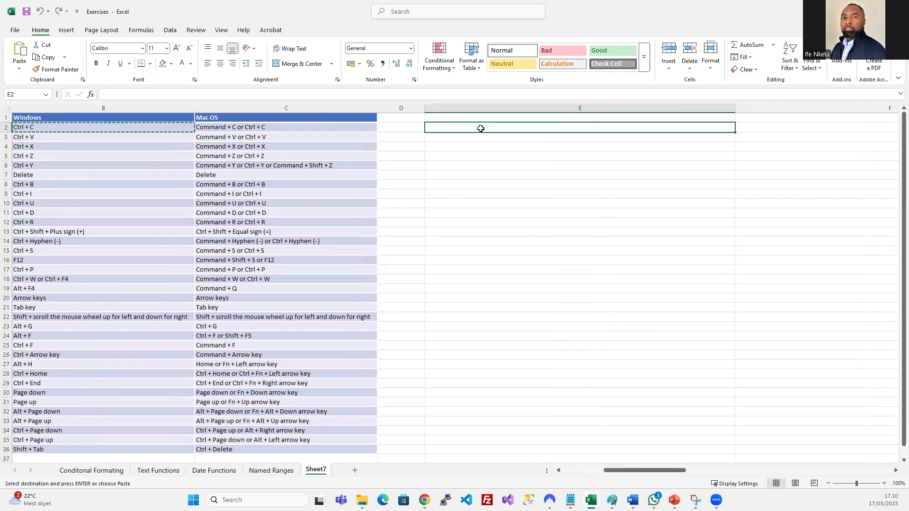
- Paste the copied B2 entry with its formatting into E2 and narrow column E
{"action": "right_click", "coordinate": [481, 128]}
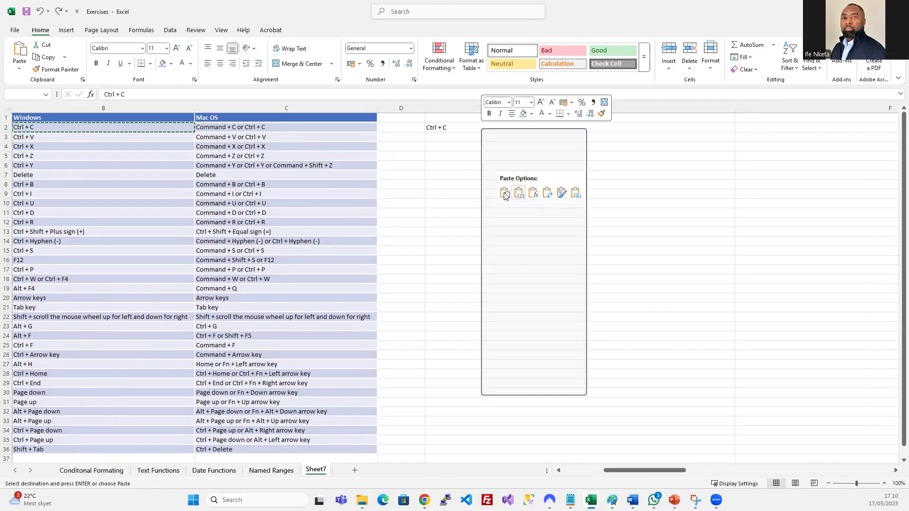
{"action": "left_click", "coordinate": [505, 194]}
{"action": "left_click_drag", "start_coordinate": [735, 113], "coordinate": [490, 113]}
{"action": "scroll", "coordinate": [440, 194], "scroll_direction": "left", "scroll_amount": 2}
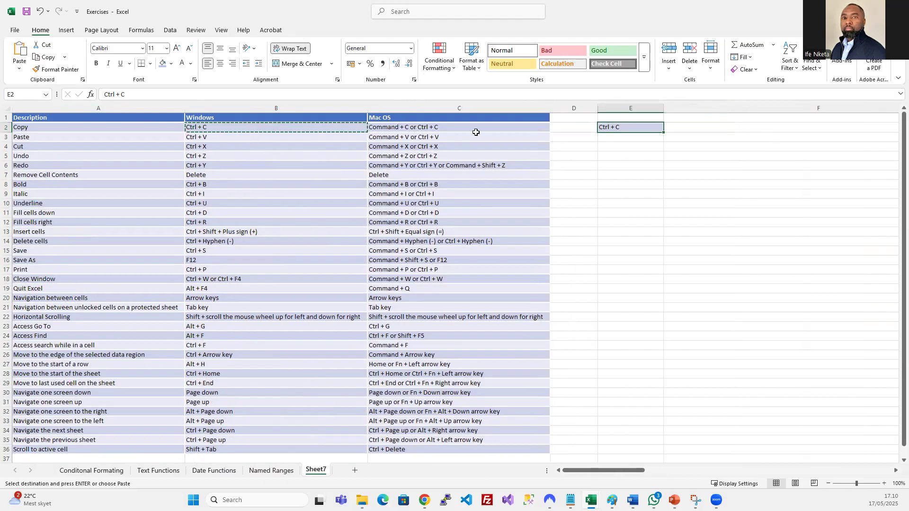
- Delete column E with the pasted shortcut entry
{"action": "left_click", "coordinate": [624, 104]}
{"action": "key", "text": "ctrl+minus"}
{"action": "left_click", "coordinate": [314, 153]}
- Cut the Windows cut shortcut from B4 and paste it into E4
{"action": "left_click", "coordinate": [233, 148]}
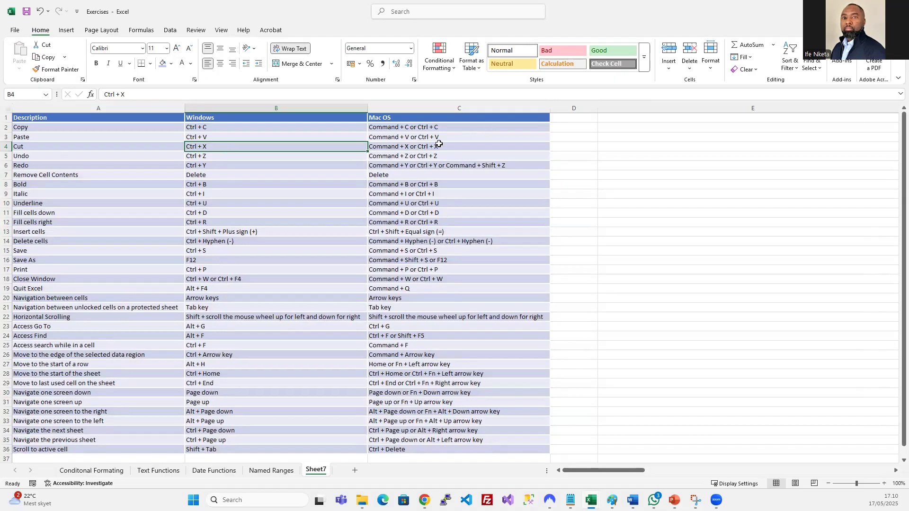
{"action": "key", "text": "ctrl+x"}
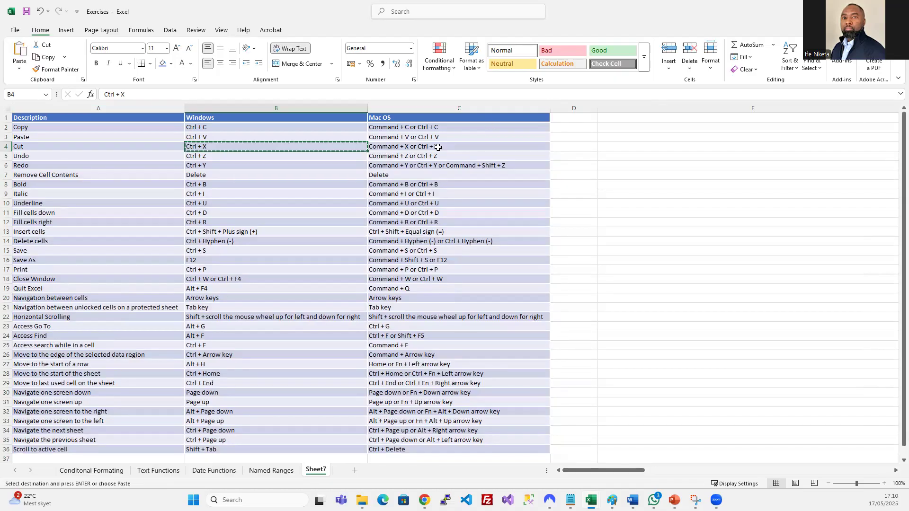
{"action": "left_click", "coordinate": [615, 145]}
{"action": "key", "text": "ctrl+v"}
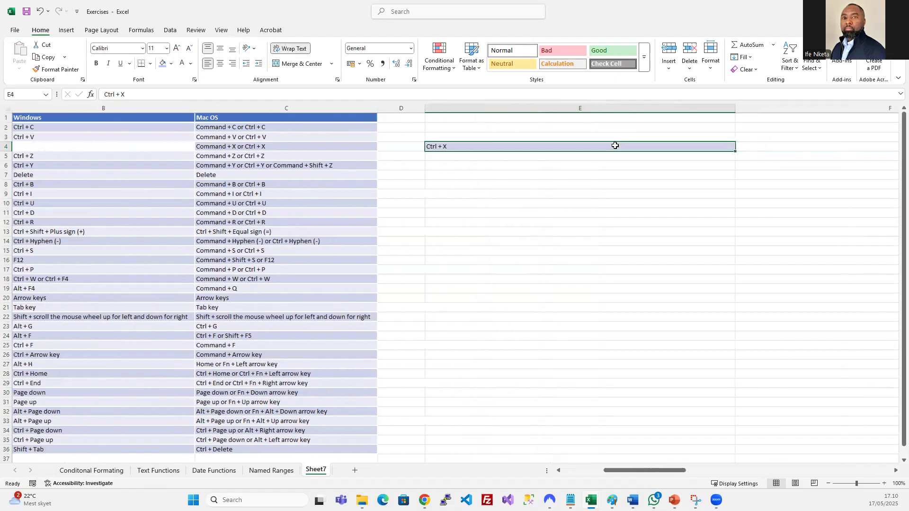
{"action": "left_click", "coordinate": [253, 145]}
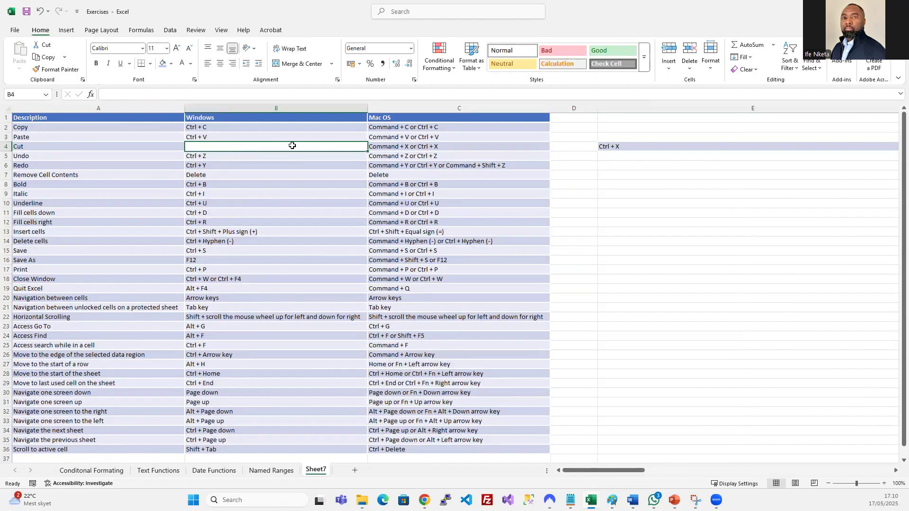
- Undo the move of the entry from B4 to E4 and cancel the pending cut
{"action": "key", "text": "ctrl+z"}
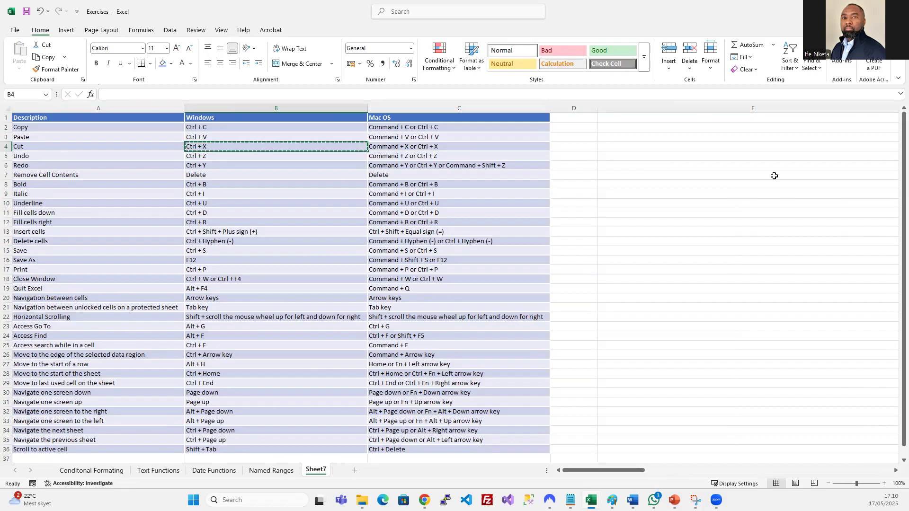
{"action": "key", "text": "Escape"}
{"action": "scroll", "coordinate": [227, 166], "scroll_direction": "right", "scroll_amount": 1}
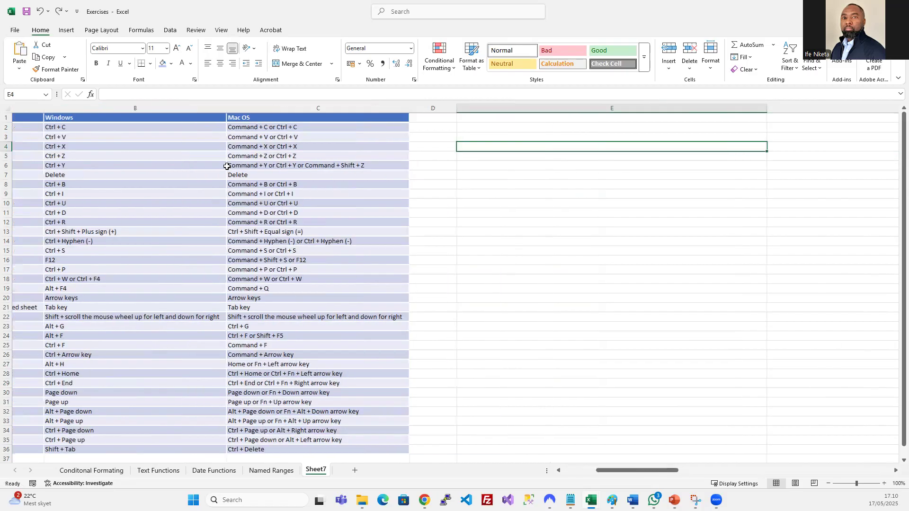
{"action": "scroll", "coordinate": [375, 186], "scroll_direction": "left", "scroll_amount": 1}
{"action": "left_click", "coordinate": [328, 215]}
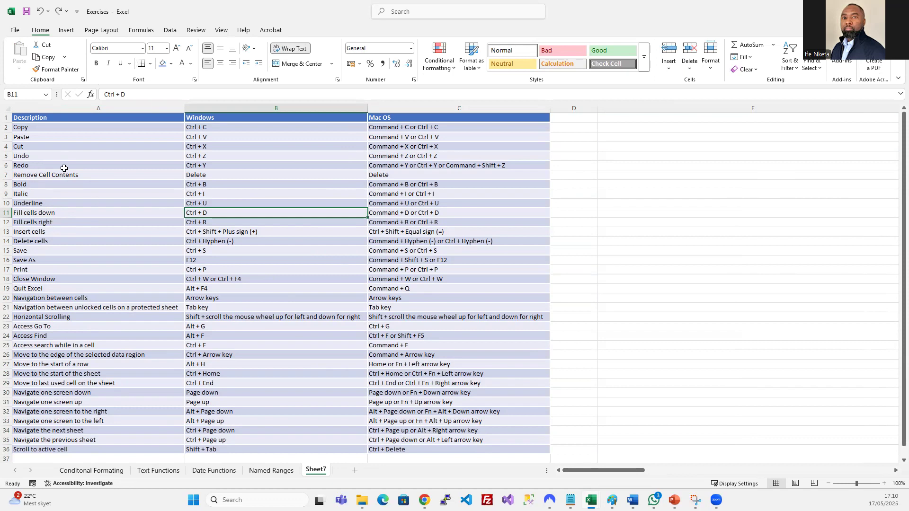
- Apply bold, italic and underline to the Bold entry in cell A8
{"action": "left_click", "coordinate": [55, 187]}
{"action": "left_click", "coordinate": [56, 193]}
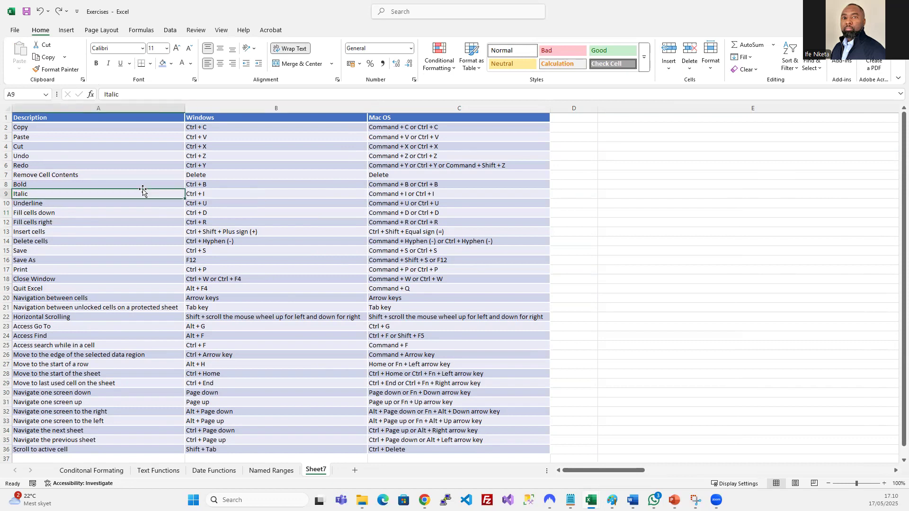
{"action": "left_click", "coordinate": [132, 177]}
{"action": "left_click", "coordinate": [130, 183]}
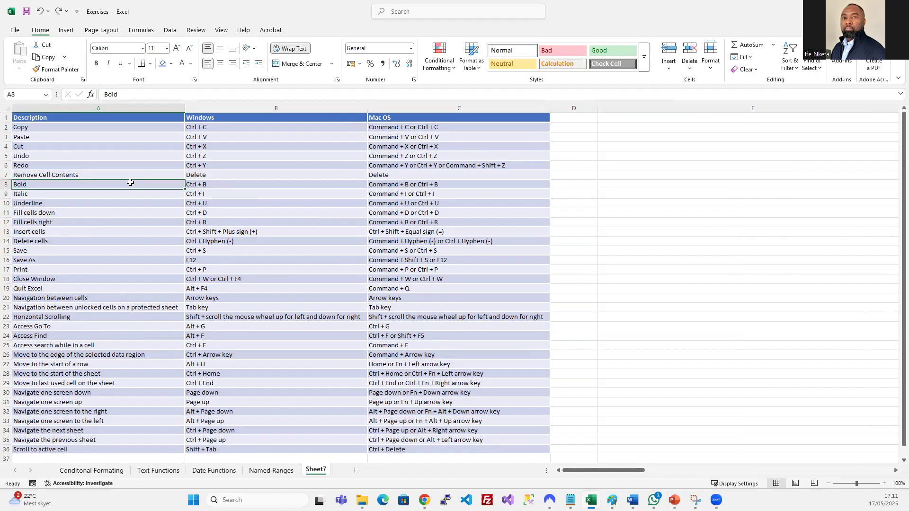
{"action": "key", "text": "ctrl+b"}
{"action": "key", "text": "ctrl+i"}
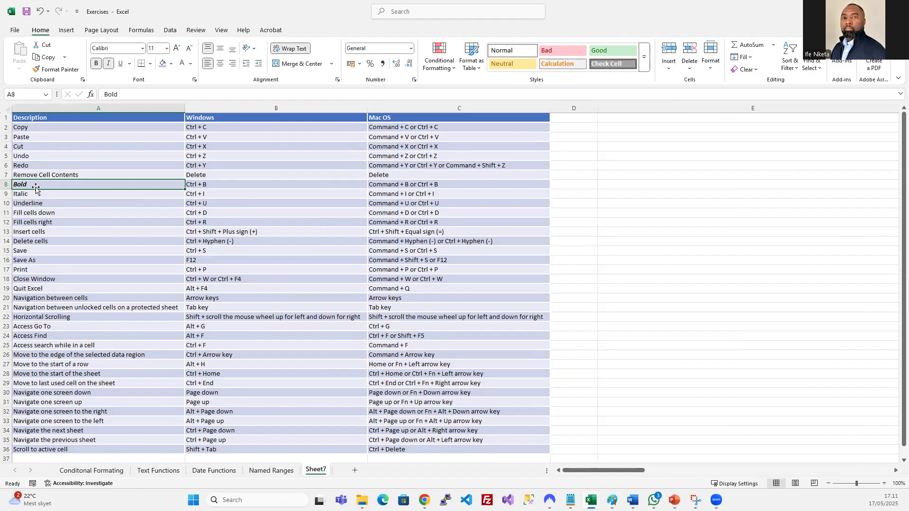
{"action": "key", "text": "ctrl+u"}
- Increase the height of row 8 and undo the height change
{"action": "left_click_drag", "start_coordinate": [9, 189], "coordinate": [9, 202]}
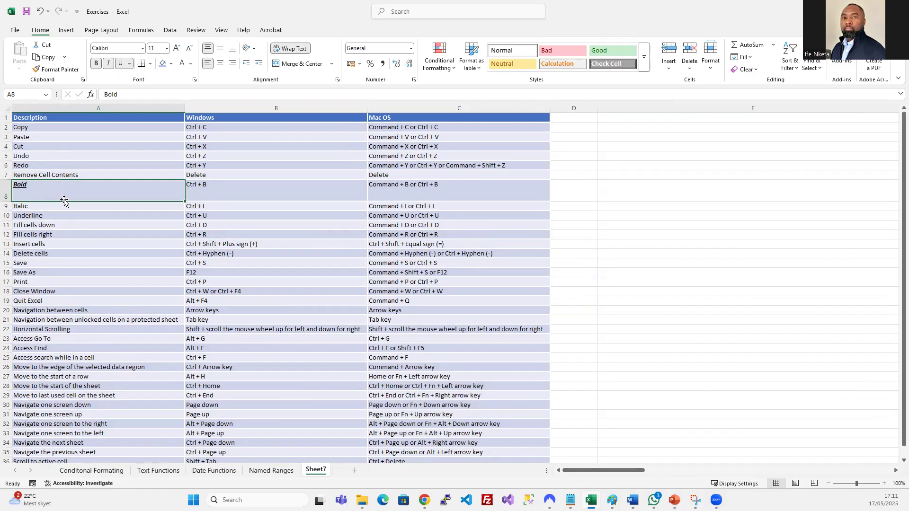
{"action": "key", "text": "ctrl+z"}
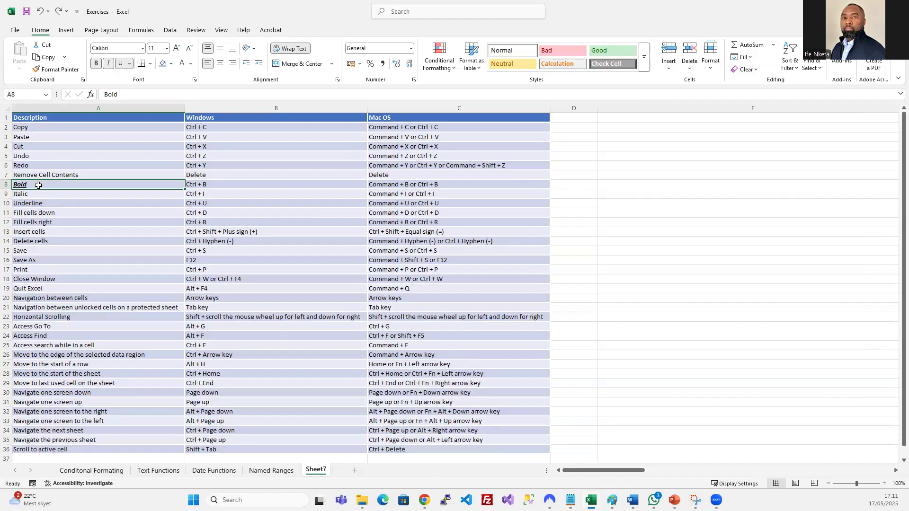
{"action": "left_click", "coordinate": [199, 155]}
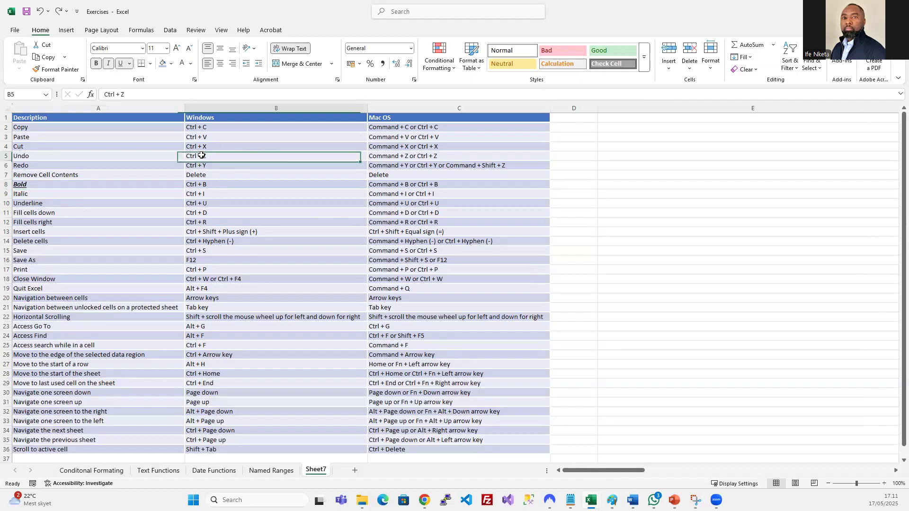
- Remove the underline, italic and bold formatting from cell A8
{"action": "left_click", "coordinate": [49, 184]}
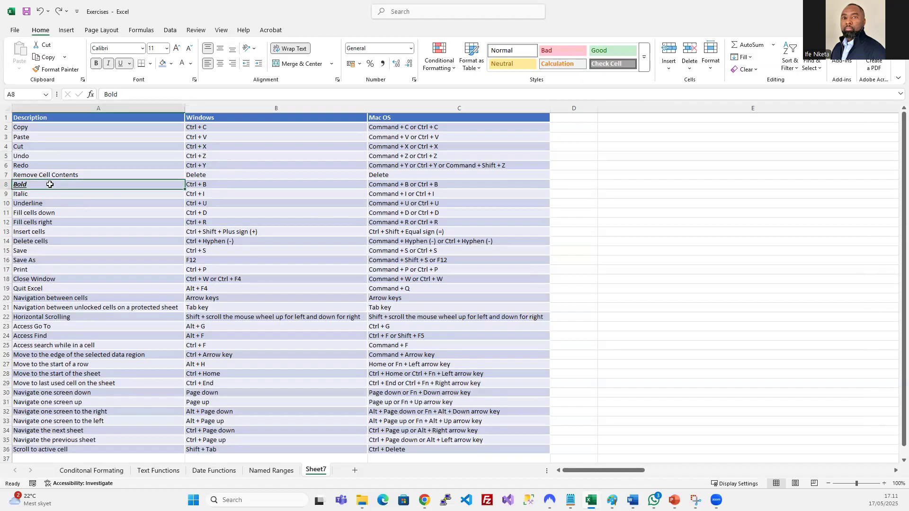
{"action": "key", "text": "ctrl+u"}
{"action": "key", "text": "ctrl+i"}
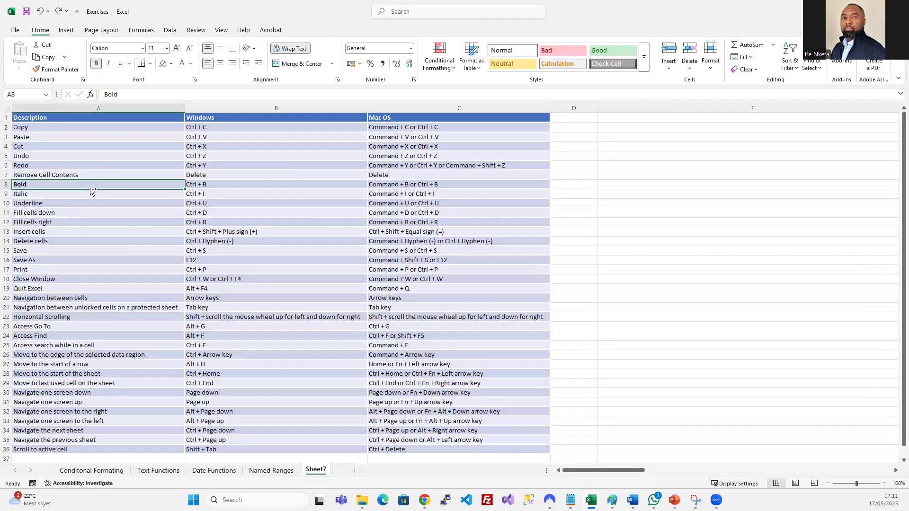
{"action": "key", "text": "ctrl+b"}
{"action": "left_click", "coordinate": [204, 252]}
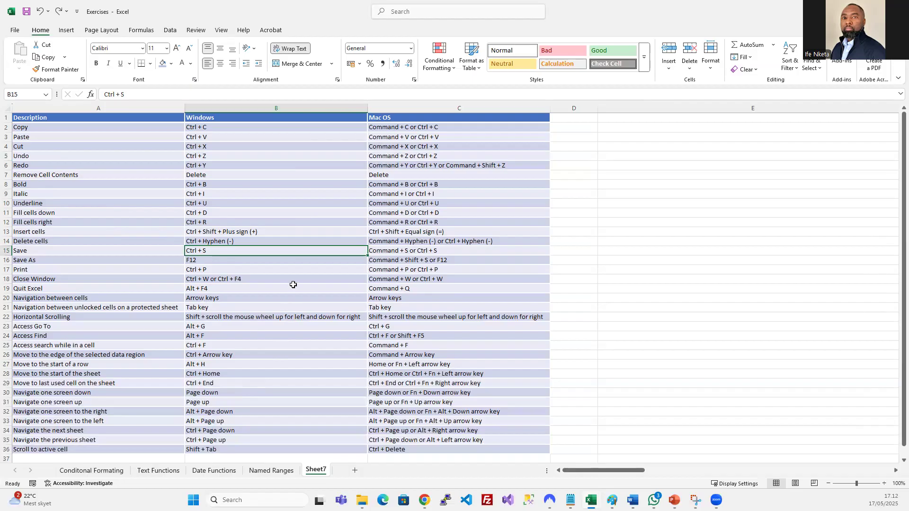
{"action": "scroll", "coordinate": [294, 283], "scroll_direction": "down", "scroll_amount": 4}
{"action": "scroll", "coordinate": [294, 283], "scroll_direction": "up", "scroll_amount": 3}
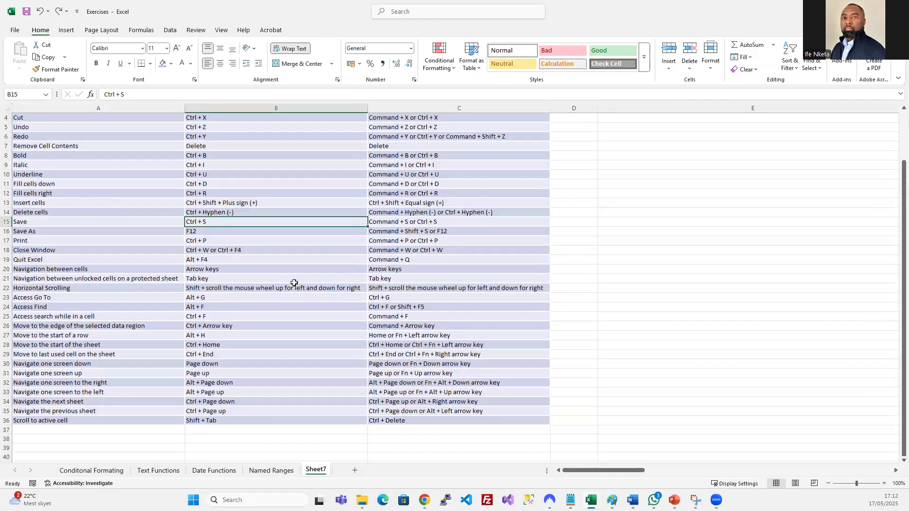
{"action": "scroll", "coordinate": [294, 282], "scroll_direction": "up", "scroll_amount": 1}
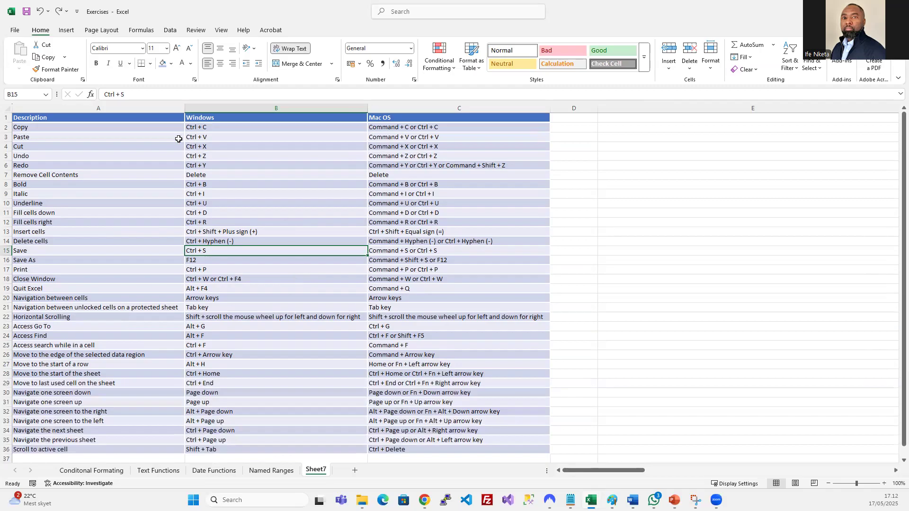
{"action": "left_click", "coordinate": [140, 126]}
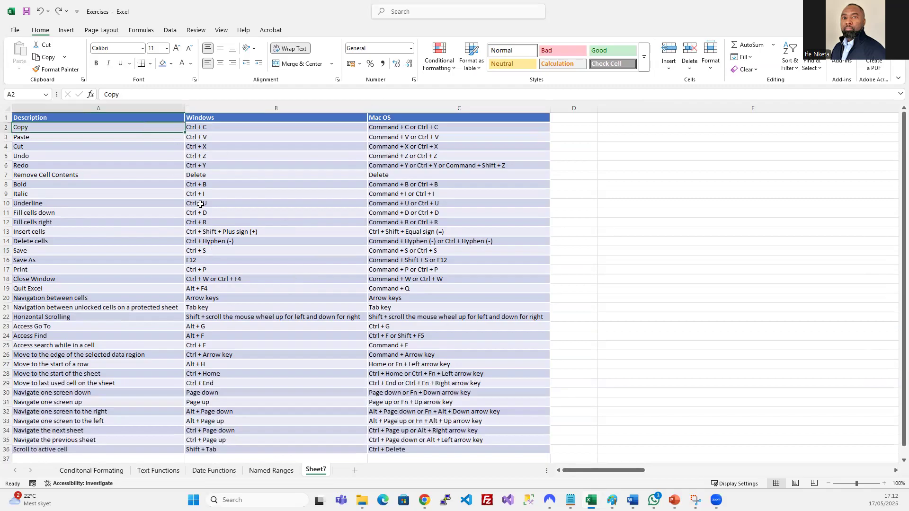
{"action": "scroll", "coordinate": [208, 174], "scroll_direction": "down", "scroll_amount": 19}
{"action": "scroll", "coordinate": [209, 175], "scroll_direction": "down", "scroll_amount": 20}
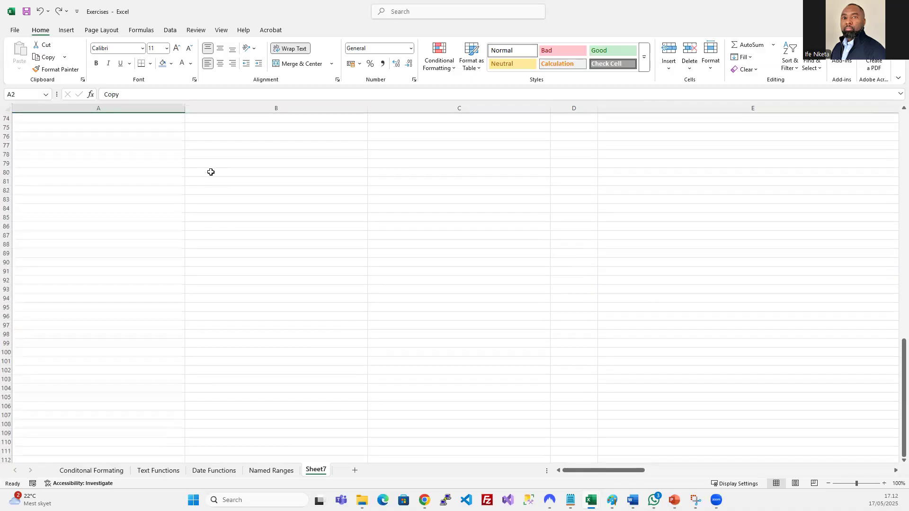
{"action": "scroll", "coordinate": [212, 172], "scroll_direction": "up", "scroll_amount": 20}
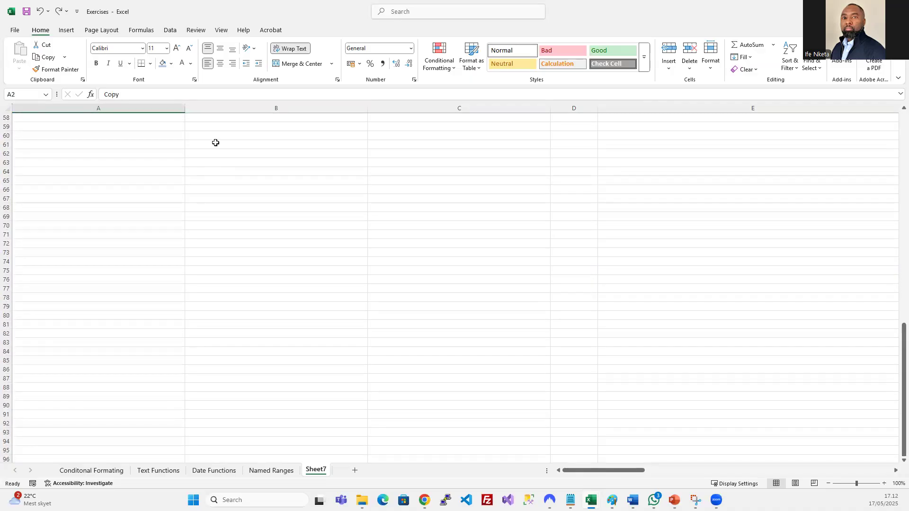
- Move the active cell down to the last entry in column A, back to A1 and across to the Mac OS header
{"action": "scroll", "coordinate": [216, 140], "scroll_direction": "up", "scroll_amount": 11}
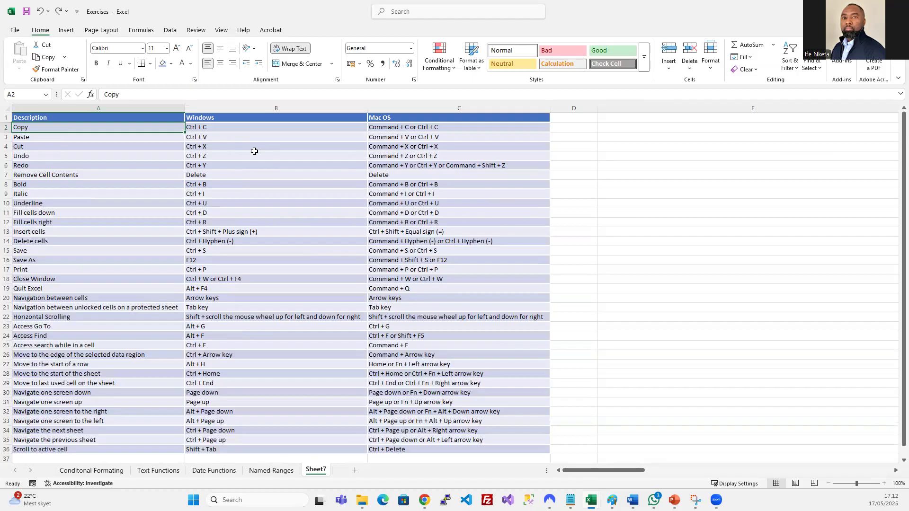
{"action": "key", "text": "ctrl+Down"}
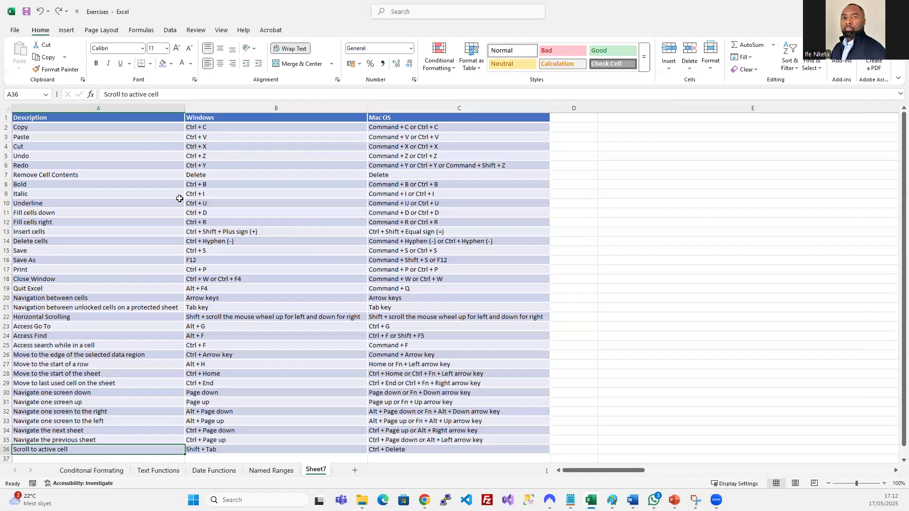
{"action": "key", "text": "ctrl+Home"}
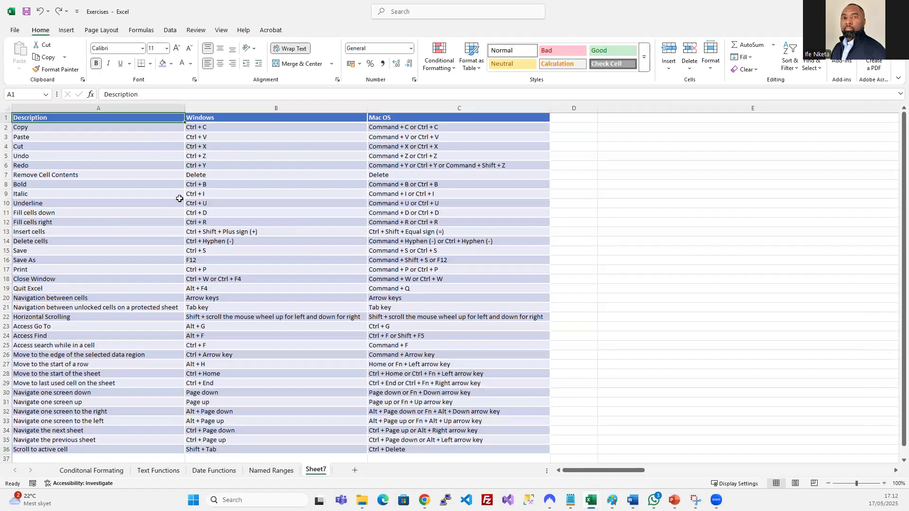
{"action": "key", "text": "ctrl+Right"}
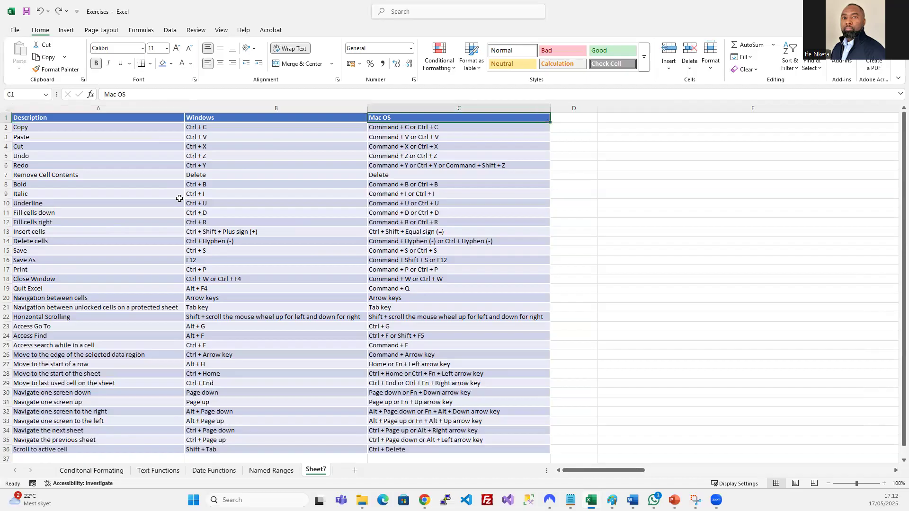
- Cycle the active cell repeatedly around the table's corner cells and finish on the Mac OS header in C1
{"action": "key", "text": "ctrl+period"}
{"action": "key", "text": "ctrl+period"}
{"action": "key", "text": "ctrl+period"}
{"action": "key", "text": "ctrl+period"}
{"action": "key", "text": "ctrl+period"}
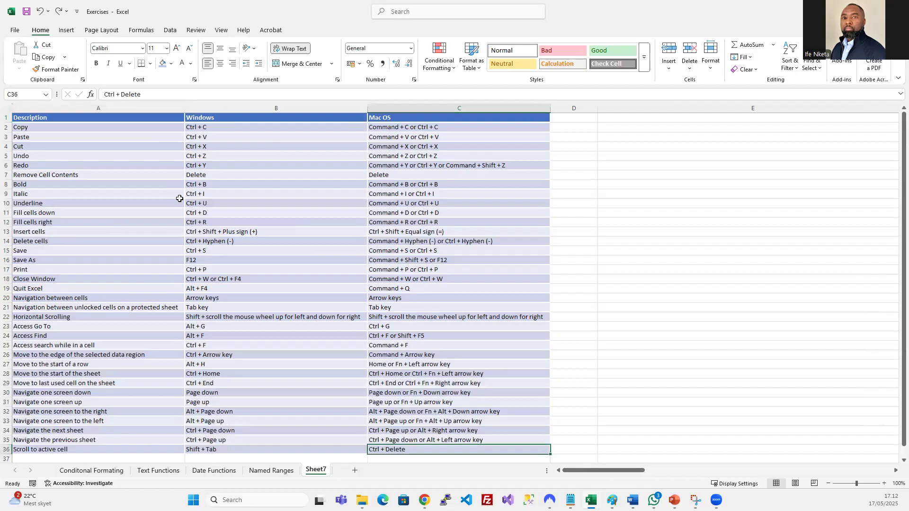
{"action": "key", "text": "ctrl+period"}
{"action": "key", "text": "ctrl+period"}
{"action": "key", "text": "ctrl+period"}
{"action": "key", "text": "ctrl+period"}
{"action": "key", "text": "ctrl+period"}
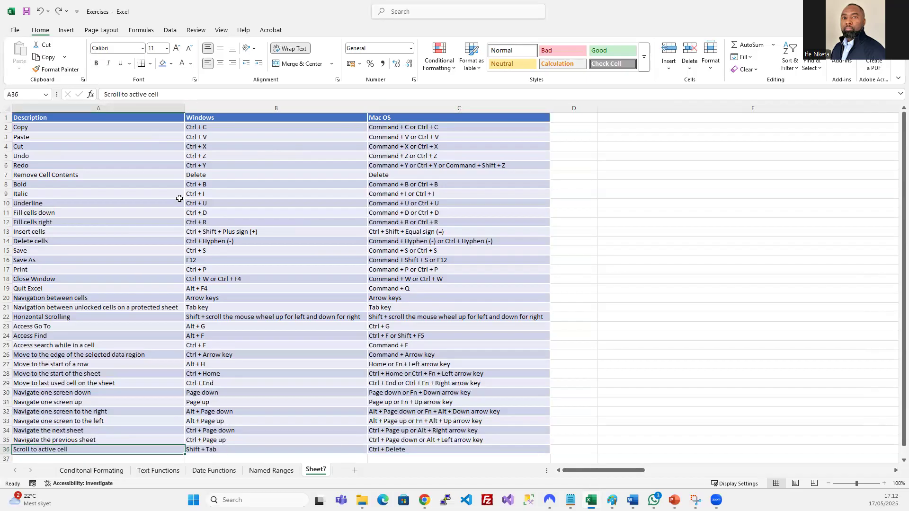
{"action": "key", "text": "ctrl+period"}
{"action": "key", "text": "ctrl+period"}
{"action": "key", "text": "ctrl+period"}
{"action": "key", "text": "ctrl+period"}
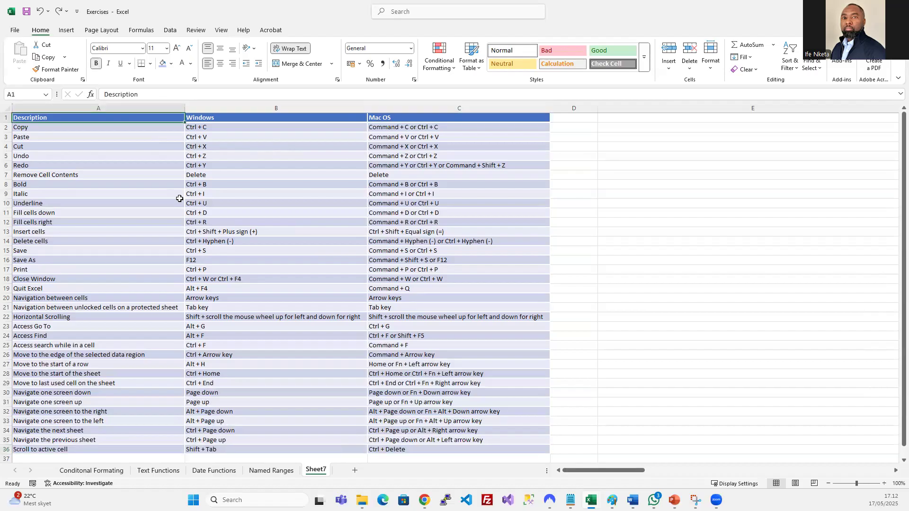
{"action": "key", "text": "ctrl+period"}
{"action": "key", "text": "ctrl+period"}
{"action": "key", "text": "ctrl+period"}
{"action": "key", "text": "ctrl+Up"}
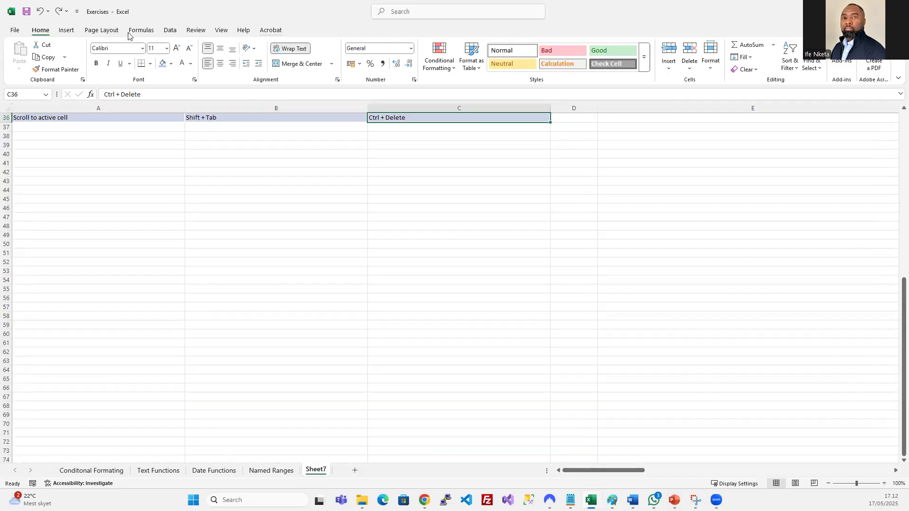
{"action": "key", "text": "ctrl+Up"}
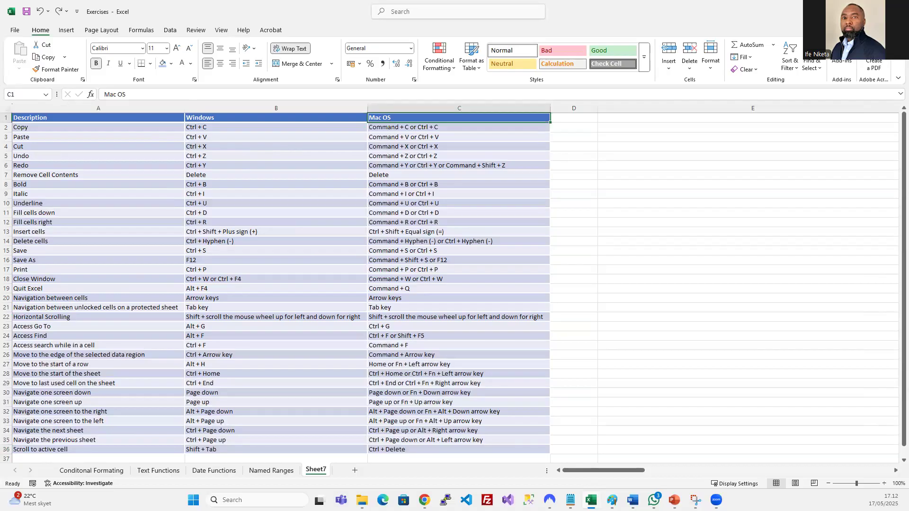
- Copy the Mac OS shortcut entry from C2 and paste it into D2
{"action": "left_click", "coordinate": [245, 288]}
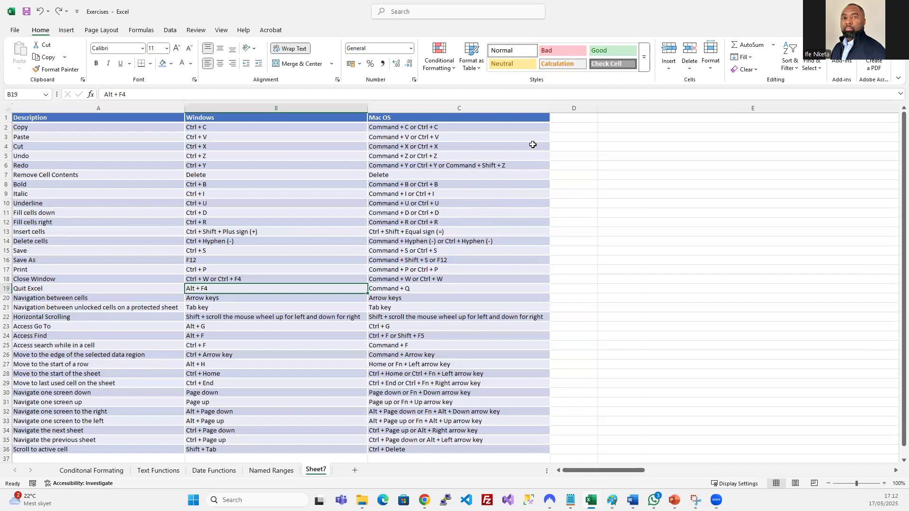
{"action": "left_click", "coordinate": [578, 127]}
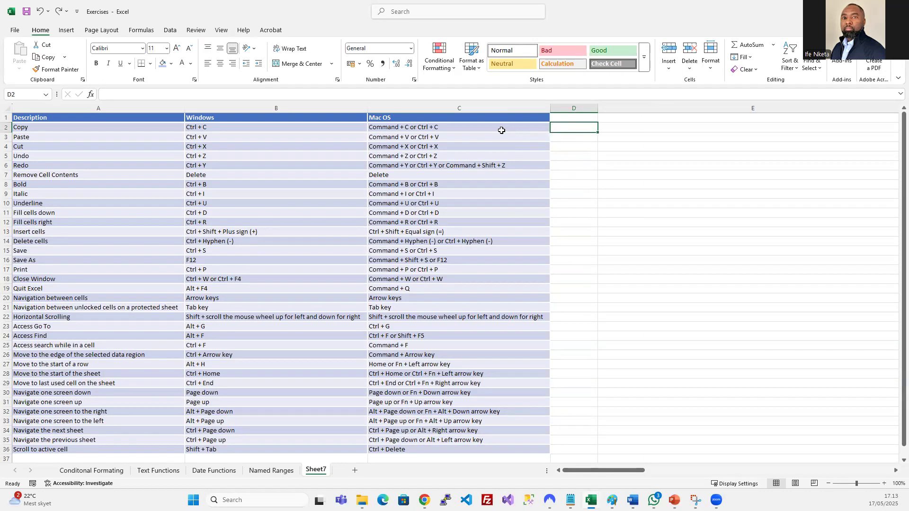
{"action": "left_click", "coordinate": [425, 126]}
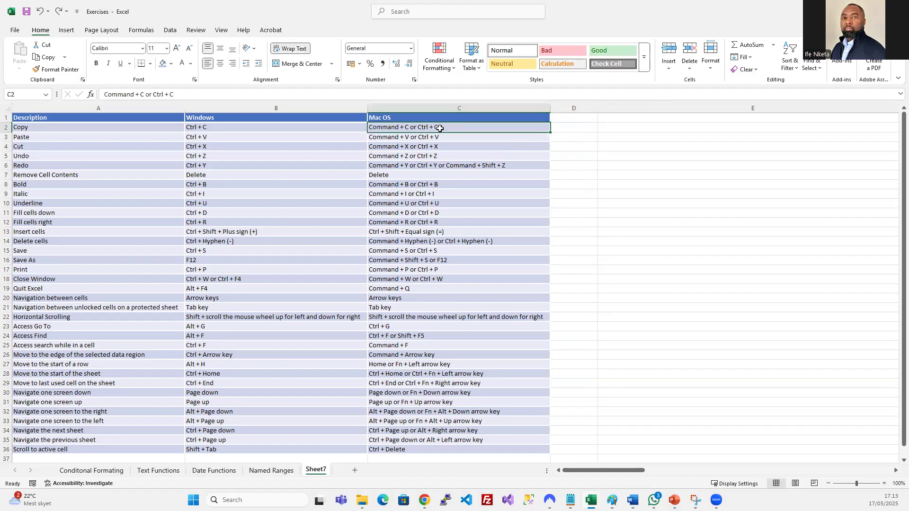
{"action": "left_click", "coordinate": [560, 128]}
{"action": "left_click", "coordinate": [513, 128]}
{"action": "key", "text": "ctrl+c"}
{"action": "left_click", "coordinate": [568, 126]}
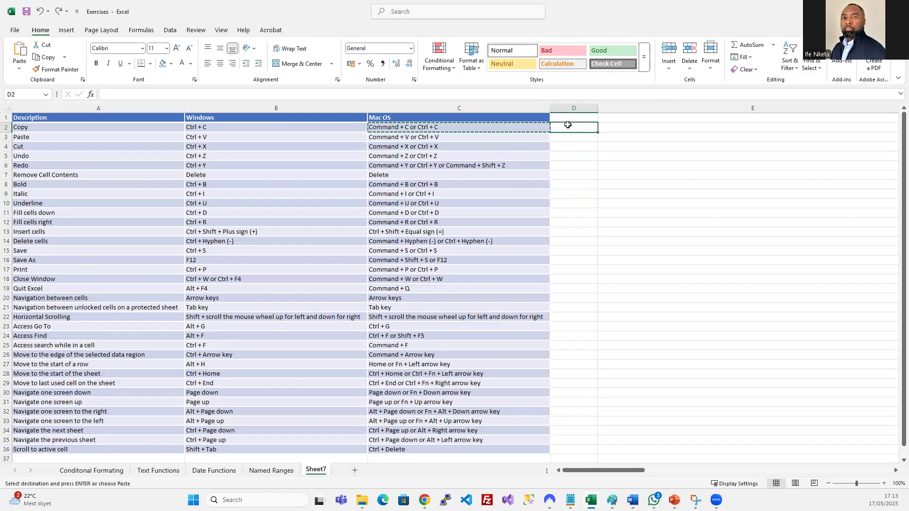
{"action": "key", "text": "ctrl+v"}
{"action": "key", "text": "ctrl"}
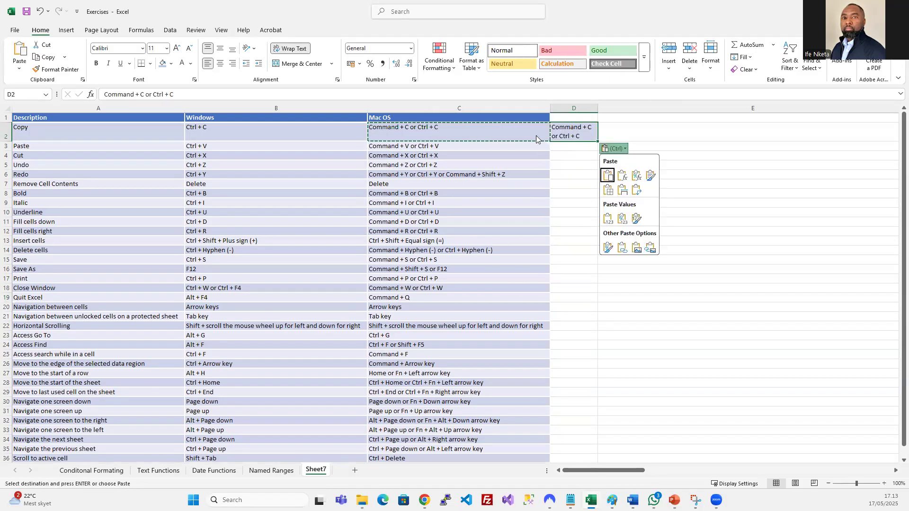
{"action": "key", "text": "ctrl"}
- Undo and redo the paste into D2, and widen column D to fit the entry on one line
{"action": "key", "text": "ctrl+z"}
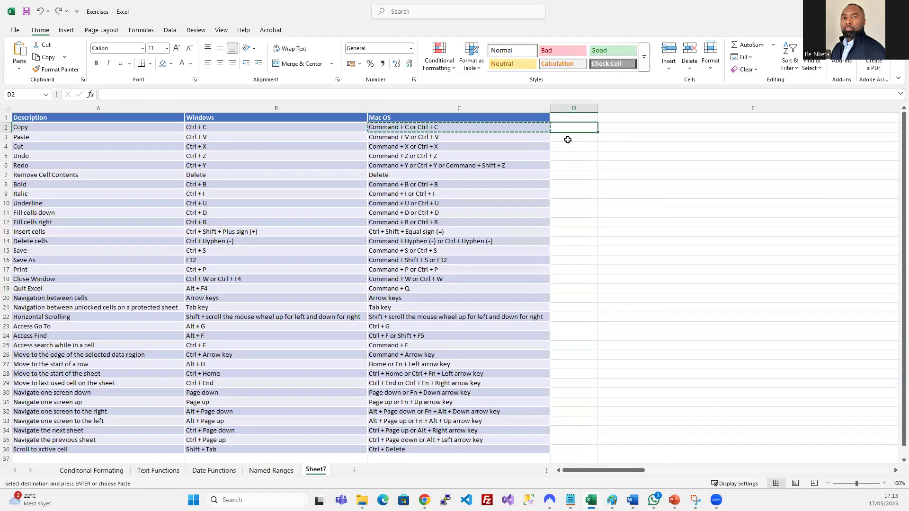
{"action": "key", "text": "Escape"}
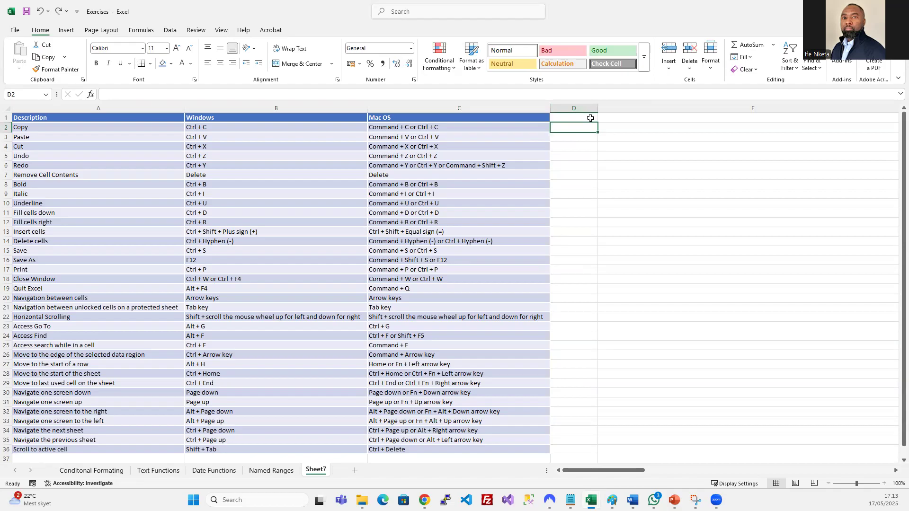
{"action": "key", "text": "ctrl+y"}
{"action": "left_click_drag", "start_coordinate": [597, 109], "coordinate": [643, 108]}
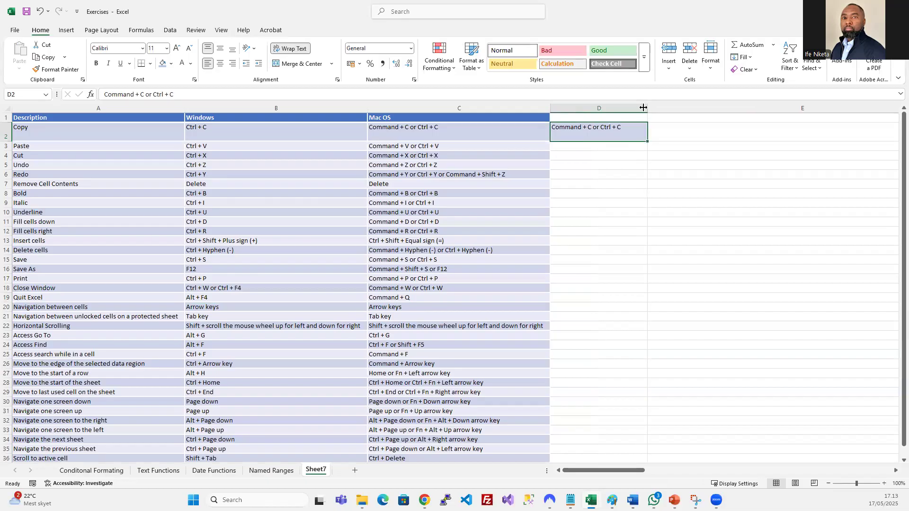
- Undo the widening of column D and the pasted entry in D2
{"action": "key", "text": "ctrl+z"}
{"action": "key", "text": "ctrl+z"}
{"action": "key", "text": "ctrl+z"}
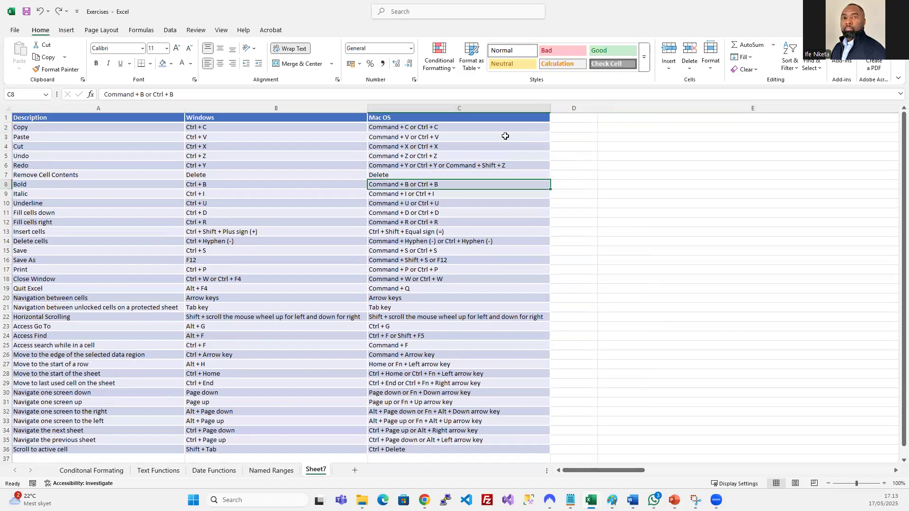
- Fill the Mac OS entries in C2:C36 right into D2:D36
{"action": "left_click_drag", "start_coordinate": [507, 127], "coordinate": [490, 452]}
{"action": "left_click_drag", "start_coordinate": [475, 127], "coordinate": [585, 449]}
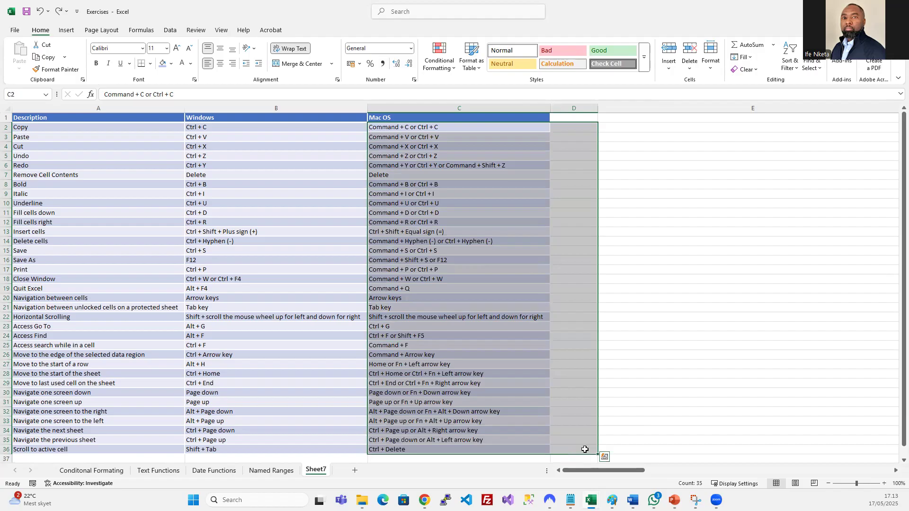
{"action": "key", "text": "ctrl+r"}
- Widen column D to fit the filled entries and auto-fit the height of all rows
{"action": "left_click_drag", "start_coordinate": [600, 110], "coordinate": [719, 111]}
{"action": "left_click", "coordinate": [4, 111]}
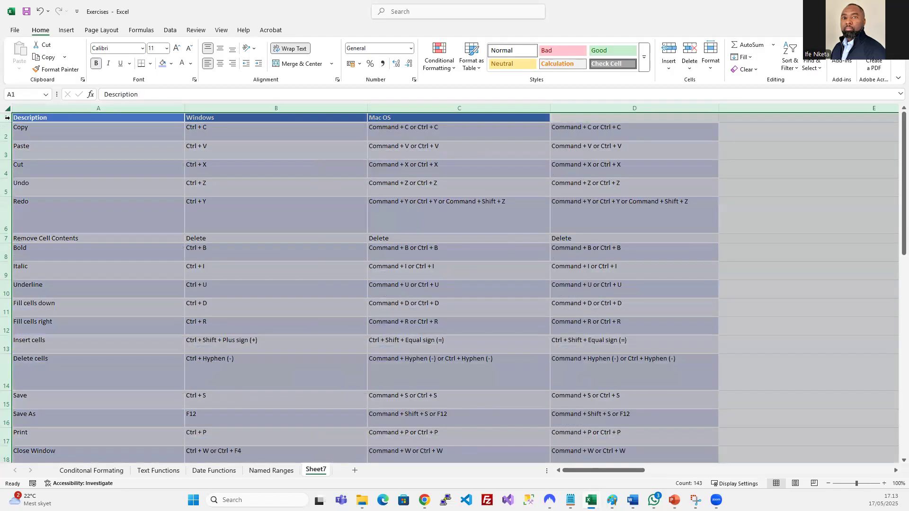
{"action": "double_click", "coordinate": [6, 122]}
{"action": "left_click", "coordinate": [556, 176]}
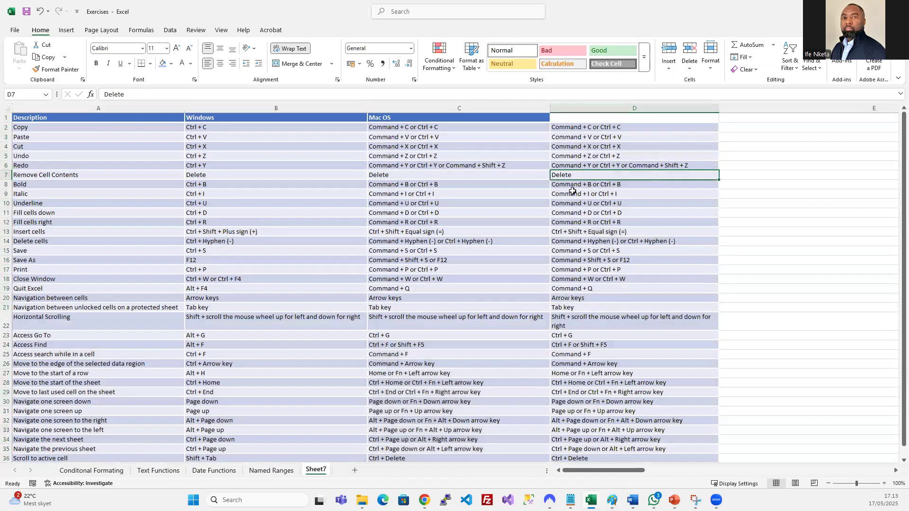
{"action": "left_click", "coordinate": [614, 155]}
{"action": "left_click_drag", "start_coordinate": [613, 155], "coordinate": [605, 392]}
{"action": "left_click", "coordinate": [615, 154]}
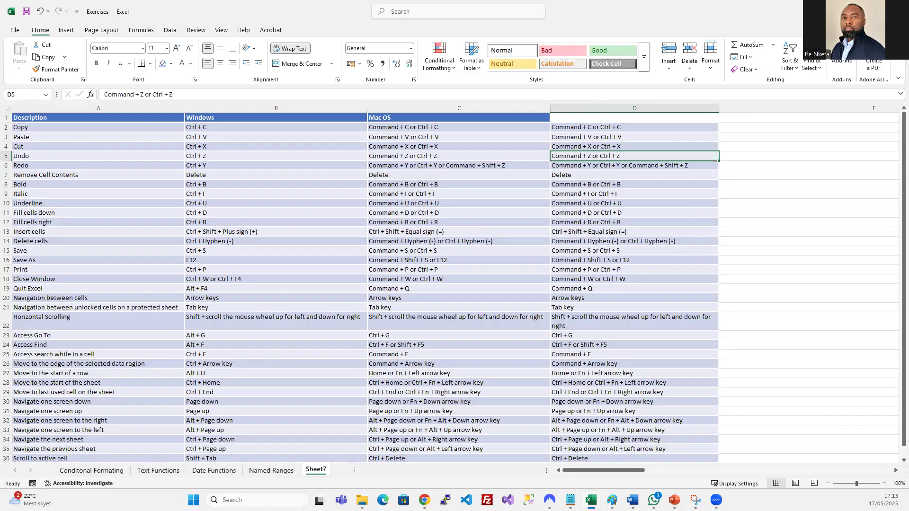
- Undo the widening of column D and the fill into D2:D36
{"action": "key", "text": "ctrl+a"}
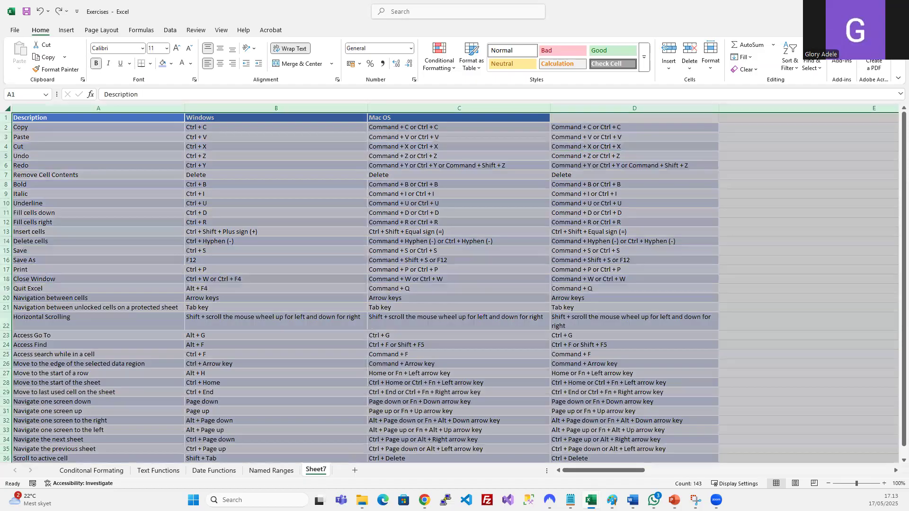
{"action": "key", "text": "ctrl+z"}
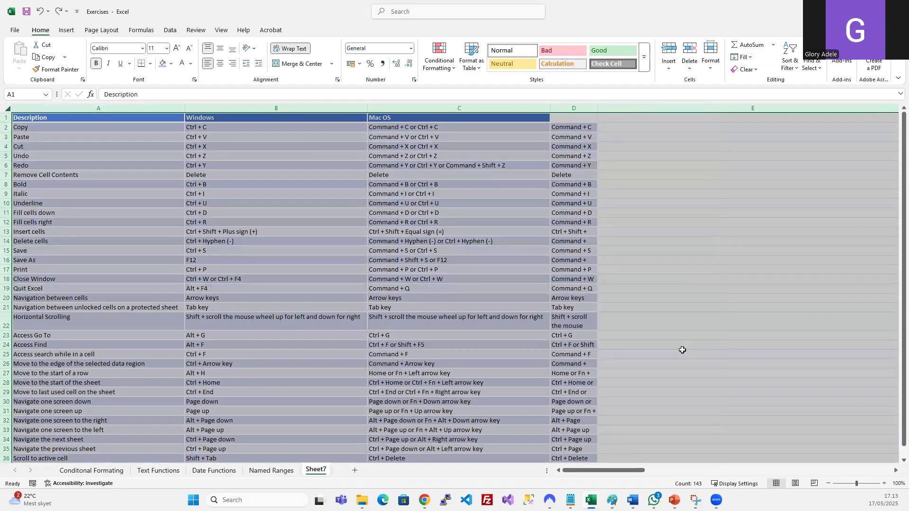
{"action": "key", "text": "ctrl+z"}
{"action": "left_click", "coordinate": [517, 222]}
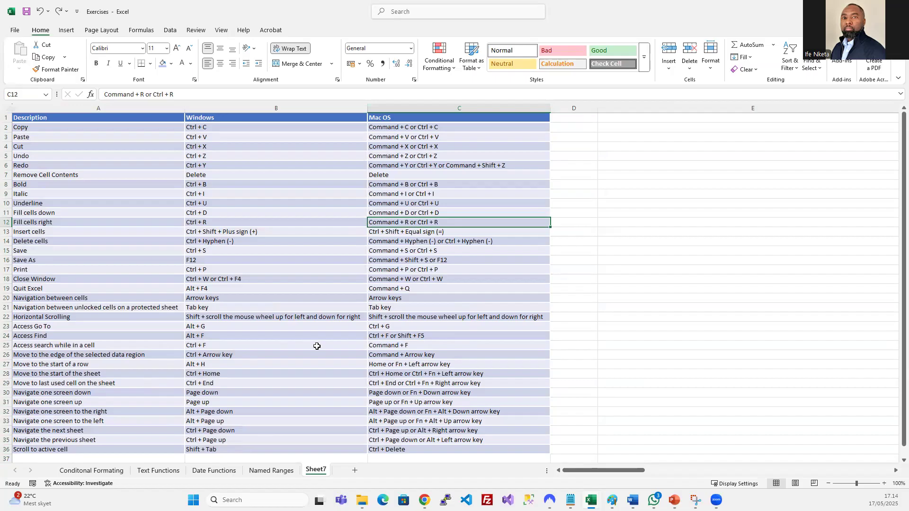
- Select the Mac OS entries in C2:C36 and the Windows entries in column B to compare both shortcut lists
{"action": "scroll", "coordinate": [301, 379], "scroll_direction": "down", "scroll_amount": 2}
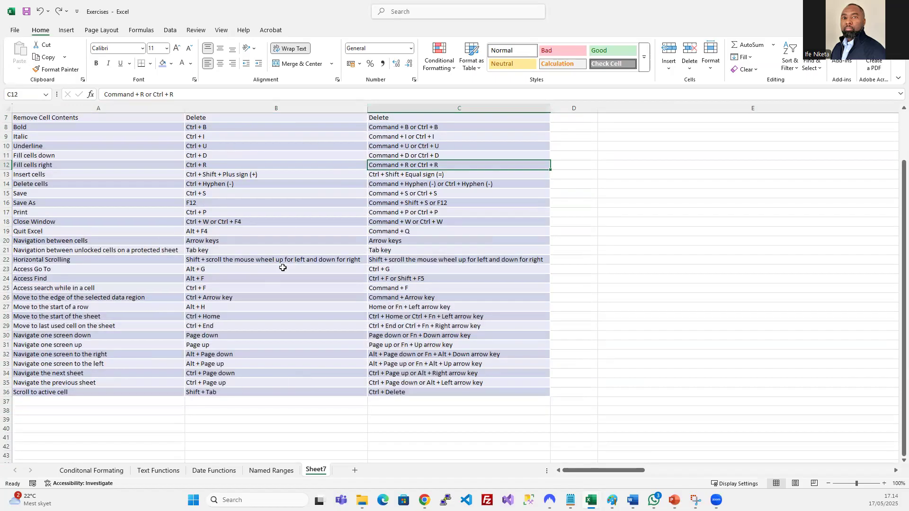
{"action": "scroll", "coordinate": [334, 341], "scroll_direction": "up", "scroll_amount": 2}
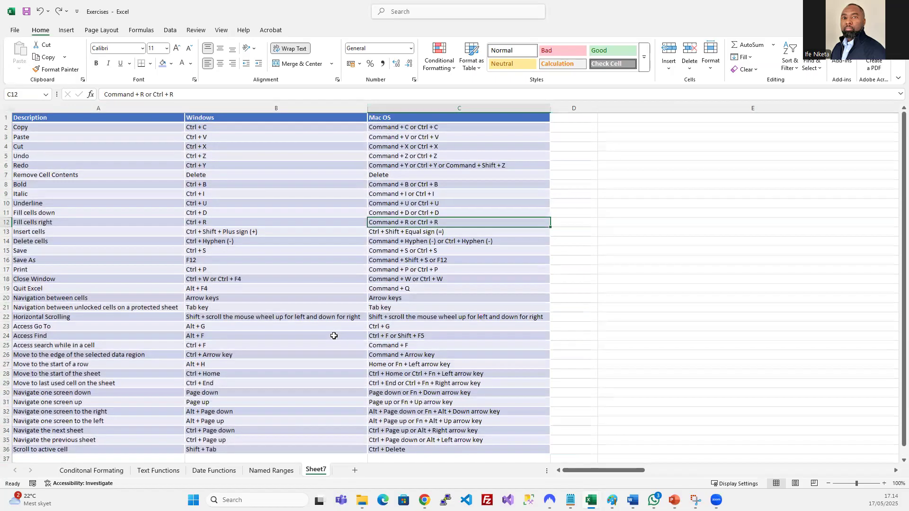
{"action": "left_click", "coordinate": [412, 117]}
{"action": "left_click", "coordinate": [410, 128]}
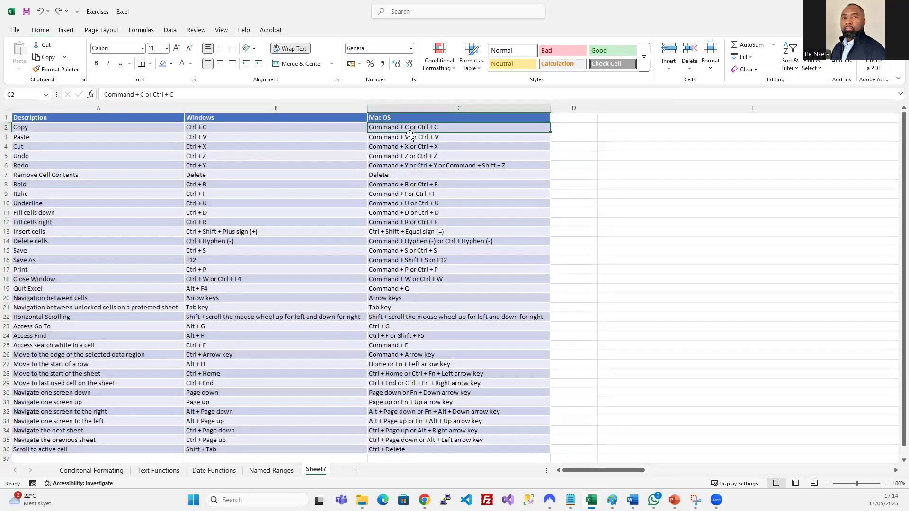
{"action": "left_click", "coordinate": [419, 118]}
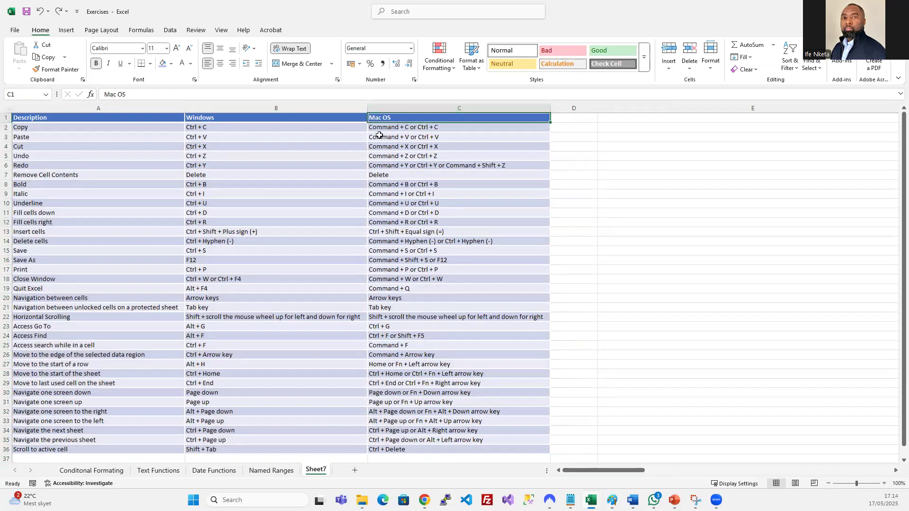
{"action": "left_click", "coordinate": [420, 127]}
{"action": "key", "text": "ctrl+shift+Down"}
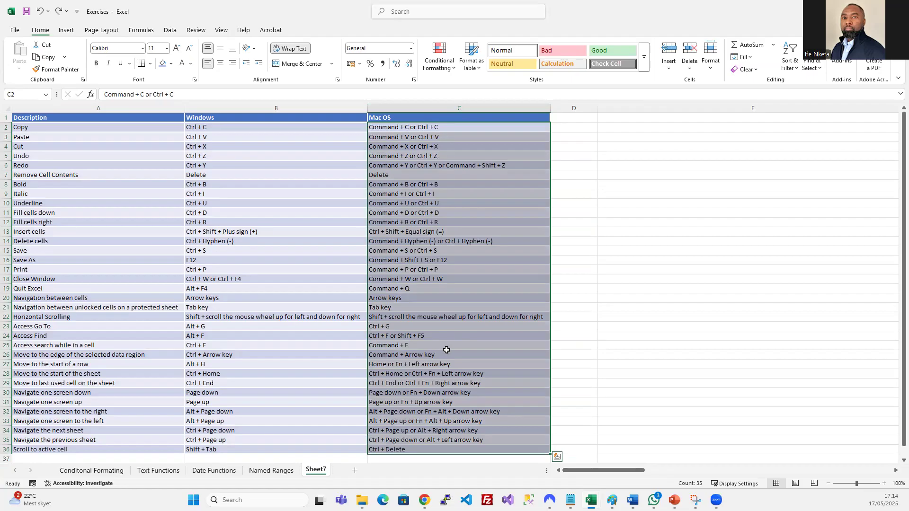
{"action": "left_click_drag", "start_coordinate": [223, 127], "coordinate": [234, 428]}
{"action": "left_click", "coordinate": [392, 283]}
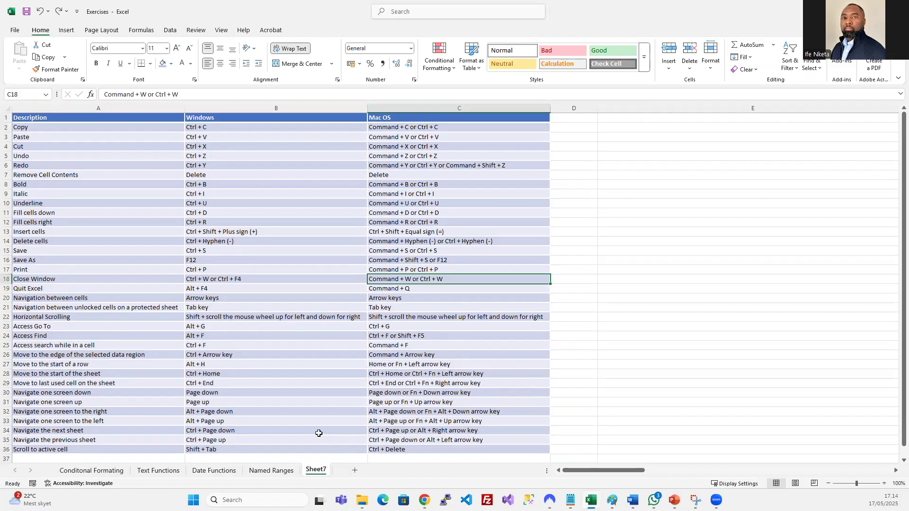
- Rename the Sheet7 worksheet as Shortcut Keys
{"action": "double_click", "coordinate": [322, 469]}
{"action": "type", "text": "Sh"}
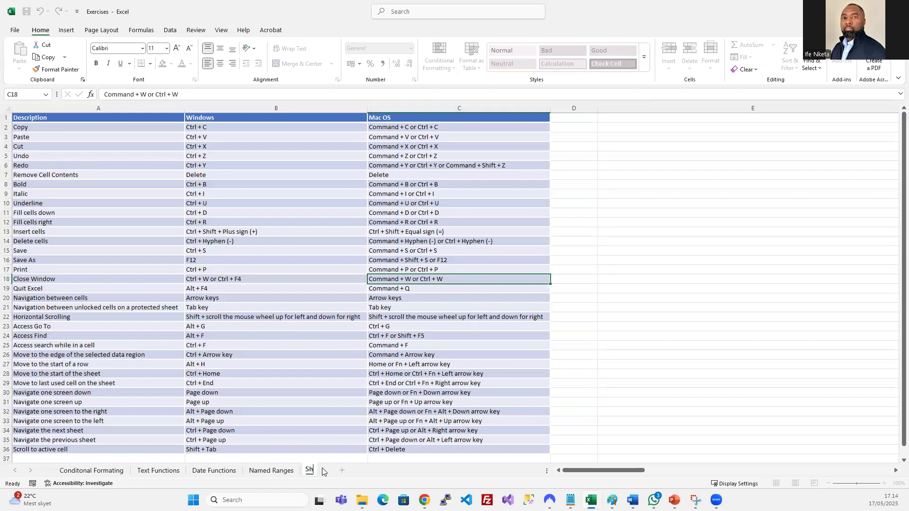
{"action": "type", "text": "ortcut Keys"}
{"action": "key", "text": "Return"}
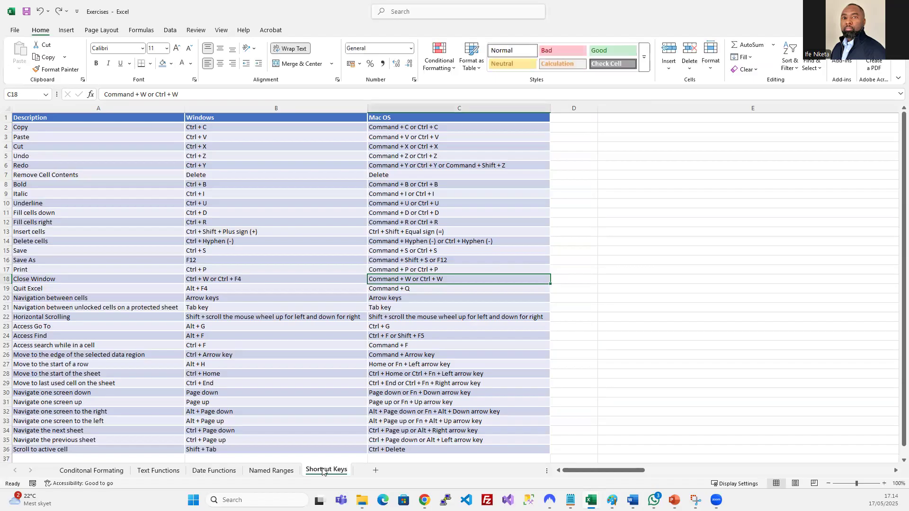
{"action": "left_click", "coordinate": [421, 308]}
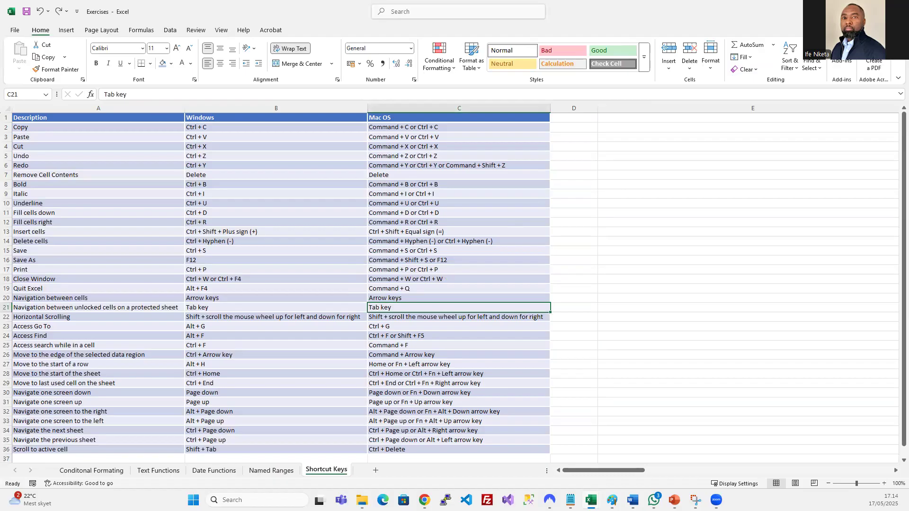
- Switch to the Advanced Excel Training slide show in PowerPoint and show the Section 2 slide, Data Entry and Formatting
{"action": "key", "text": "alt+Tab"}
{"action": "left_click", "coordinate": [410, 56]}
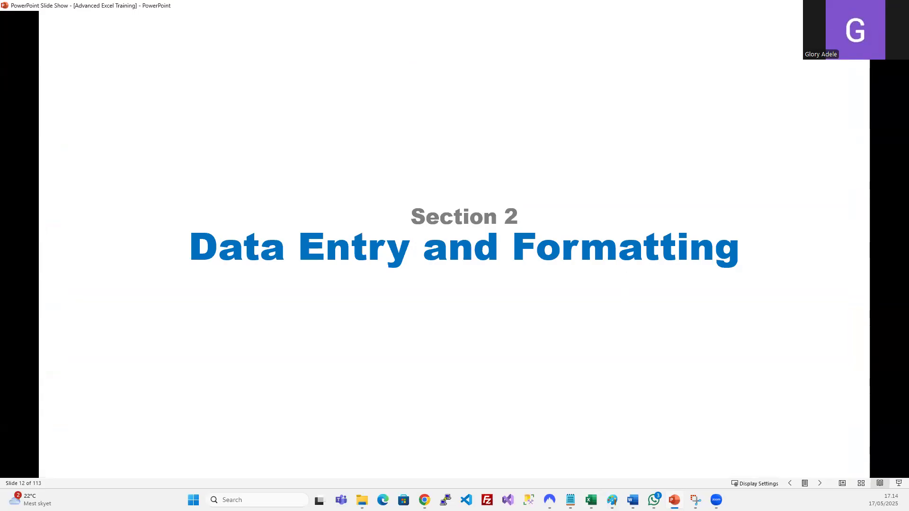
- Return to the Excel Keyboard Shortcuts slide and switch to the Exercises workbook in Excel
{"action": "key", "text": "Right"}
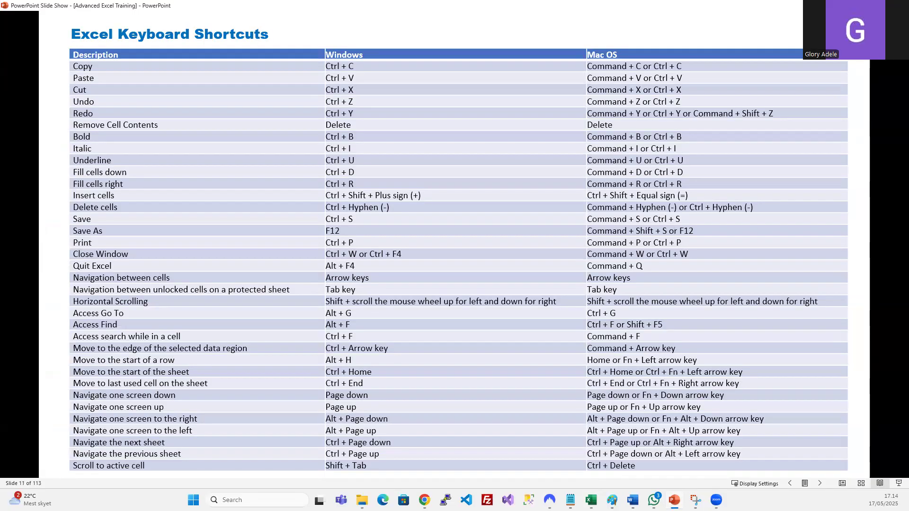
{"action": "mouse_move", "coordinate": [591, 500]}
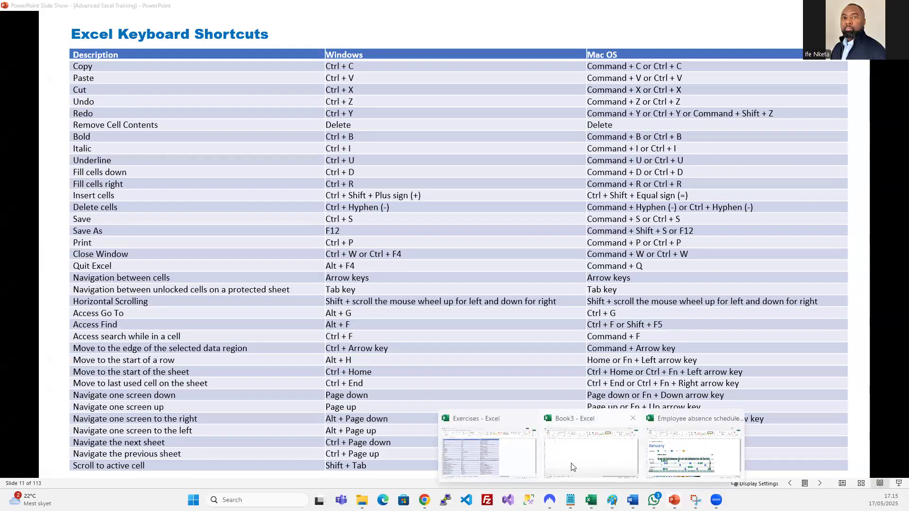
{"action": "left_click", "coordinate": [475, 460]}
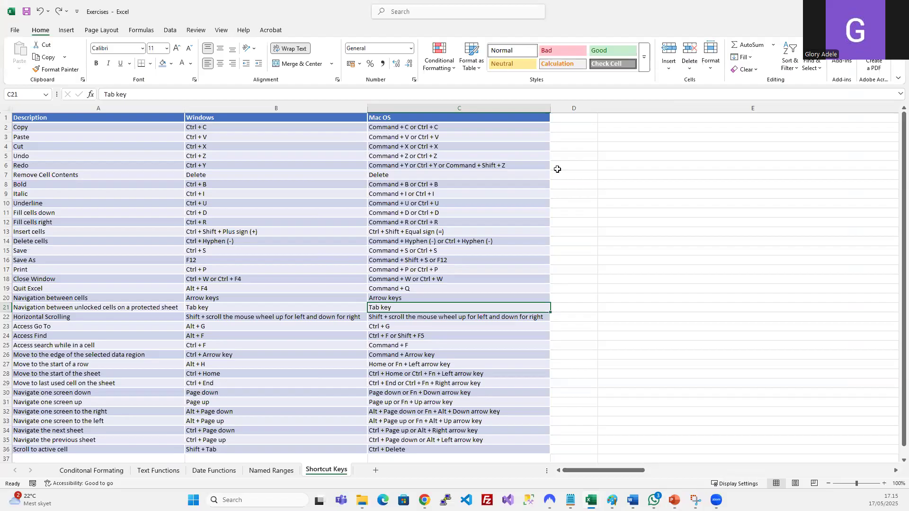
- Narrow the empty columns E, F and G beside the Mac OS column on the Shortcut Keys sheet
{"action": "left_click", "coordinate": [473, 128]}
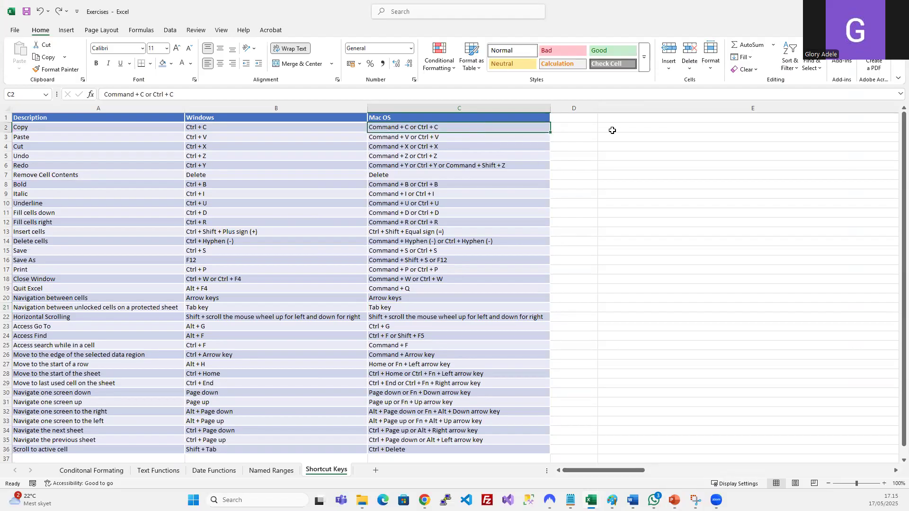
{"action": "scroll", "coordinate": [665, 155], "scroll_direction": "right", "scroll_amount": 1}
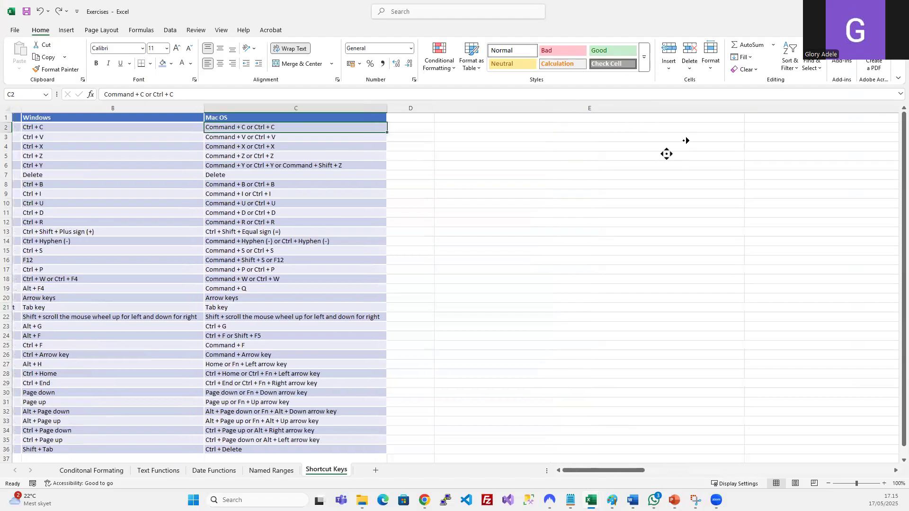
{"action": "left_click_drag", "start_coordinate": [736, 110], "coordinate": [458, 109]}
{"action": "left_click_drag", "start_coordinate": [768, 107], "coordinate": [523, 108]}
{"action": "left_click_drag", "start_coordinate": [833, 108], "coordinate": [598, 108]}
{"action": "left_click_drag", "start_coordinate": [522, 106], "coordinate": [485, 108]}
{"action": "mouse_move", "coordinate": [560, 108]}
{"action": "left_mouse_down"}
{"action": "mouse_move", "coordinate": [513, 109]}
{"action": "mouse_move", "coordinate": [547, 108]}
{"action": "left_mouse_up"}
{"action": "left_click", "coordinate": [493, 164]}
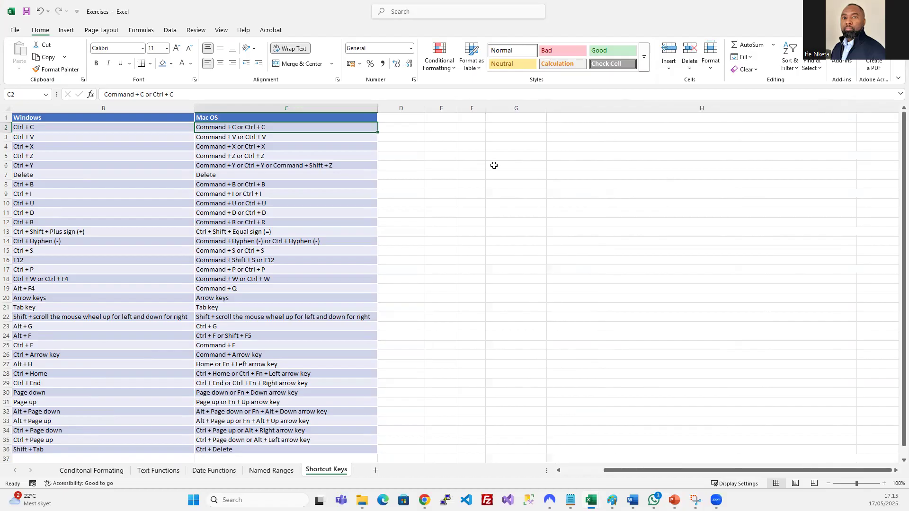
- Fill the Mac OS copy shortcut from C2 right across D2:G2 and check each filled cell
{"action": "left_click", "coordinate": [341, 126]}
{"action": "left_click_drag", "start_coordinate": [376, 126], "coordinate": [501, 125]}
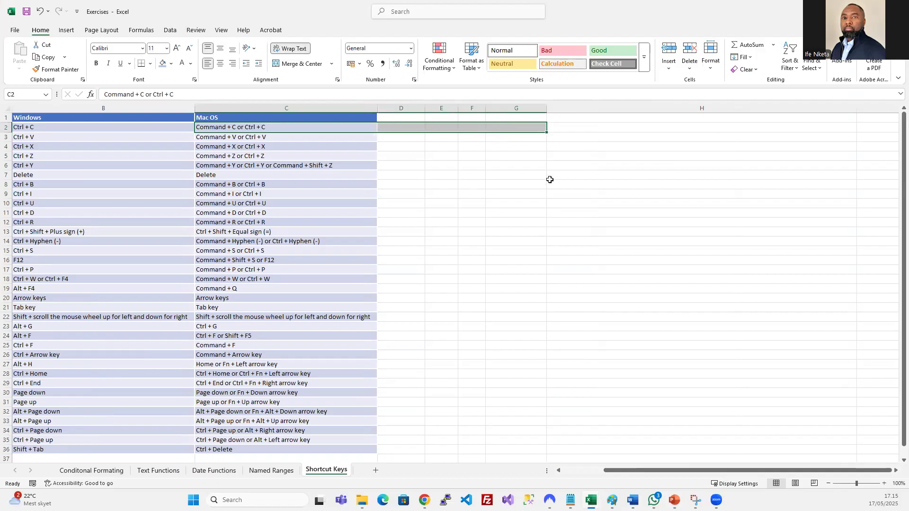
{"action": "type", "text": "Command + C or Ctrl + C\tCommand + C or Ctrl + C\tCommand + C or Ctrl + C\tCommand + C or Ctrl + C"}
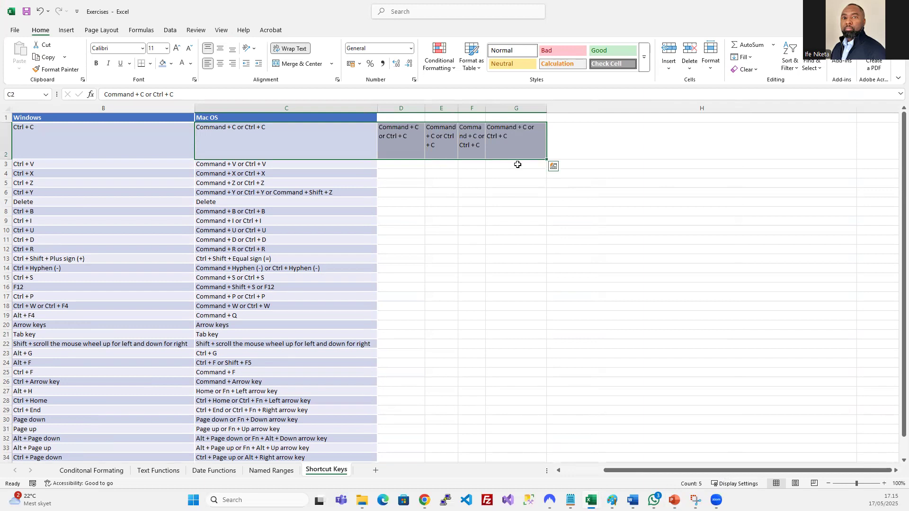
{"action": "left_click", "coordinate": [518, 138]}
{"action": "left_click", "coordinate": [416, 127]}
{"action": "left_click", "coordinate": [443, 138]}
{"action": "left_click", "coordinate": [472, 145]}
{"action": "left_click", "coordinate": [509, 157]}
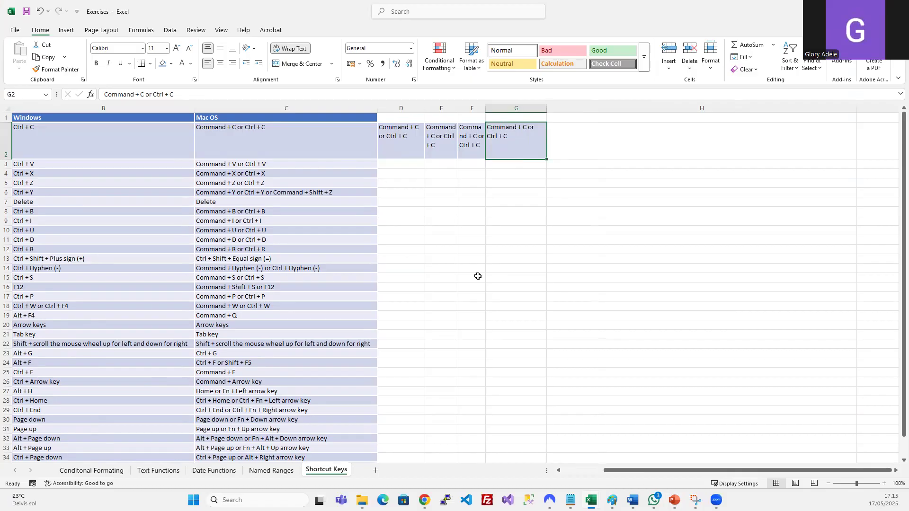
{"action": "left_click", "coordinate": [315, 149]}
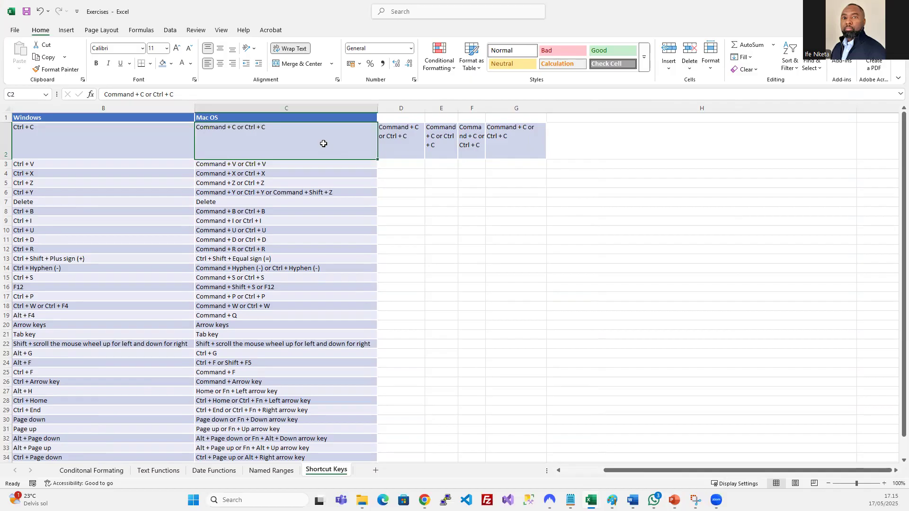
- Delete the columns from D onward that hold the filled copies of the Mac OS copy shortcut
{"action": "left_click_drag", "start_coordinate": [425, 108], "coordinate": [587, 108]}
{"action": "key", "text": "ctrl+minus"}
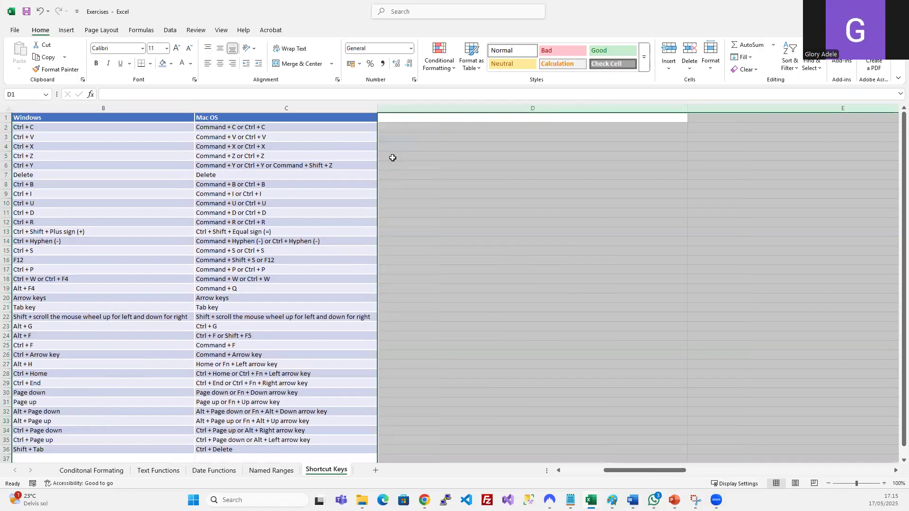
{"action": "left_click", "coordinate": [357, 186]}
{"action": "left_click", "coordinate": [537, 240]}
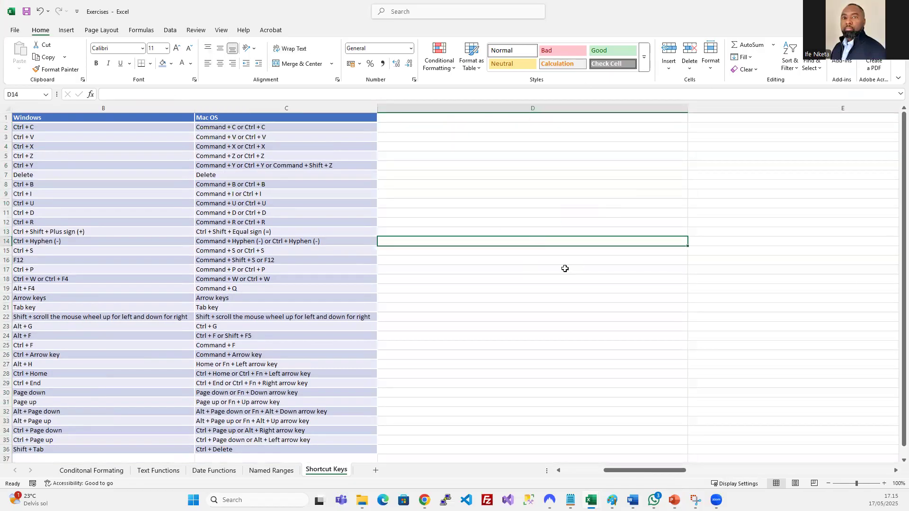
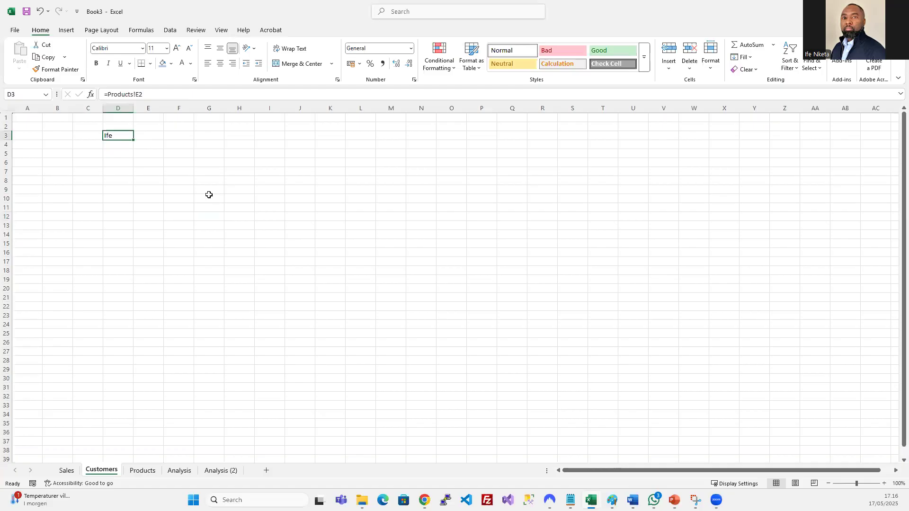
- Move the active cell one cell at a time from D3 on the Customers sheet up, down and sideways to E10
{"action": "key", "text": "Down"}
{"action": "key", "text": "Down"}
{"action": "key", "text": "Down"}
{"action": "key", "text": "Down"}
{"action": "key", "text": "Down"}
{"action": "key", "text": "Down"}
{"action": "key", "text": "Down"}
{"action": "key", "text": "Down"}
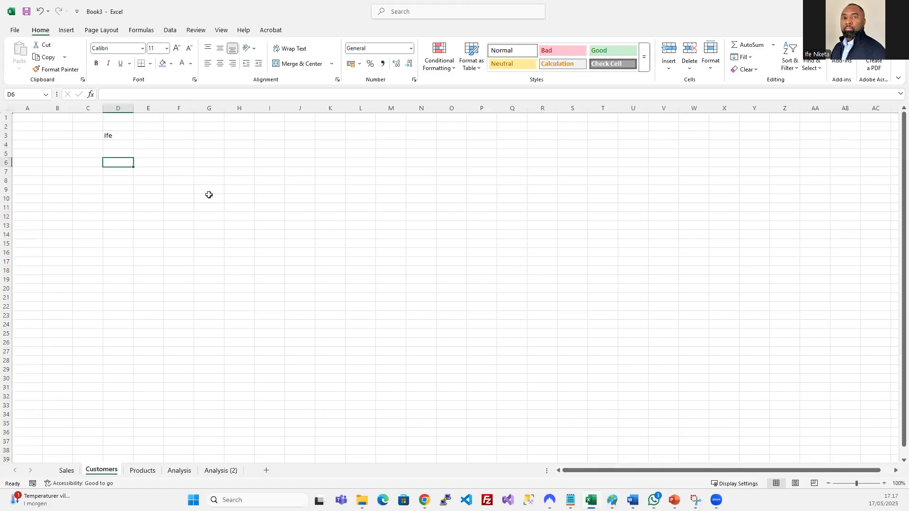
{"action": "key", "text": "Up"}
{"action": "key", "text": "Up"}
{"action": "key", "text": "Up"}
{"action": "key", "text": "Up"}
{"action": "key", "text": "Up"}
{"action": "key", "text": "Down"}
{"action": "key", "text": "Down"}
{"action": "key", "text": "Down"}
{"action": "key", "text": "Down"}
{"action": "key", "text": "Down"}
{"action": "key", "text": "Down"}
{"action": "key", "text": "Left"}
{"action": "key", "text": "Left"}
{"action": "key", "text": "Right"}
{"action": "key", "text": "Up"}
{"action": "key", "text": "Right"}
{"action": "key", "text": "Right"}
{"action": "key", "text": "Left"}
{"action": "key", "text": "Up"}
{"action": "key", "text": "Right"}
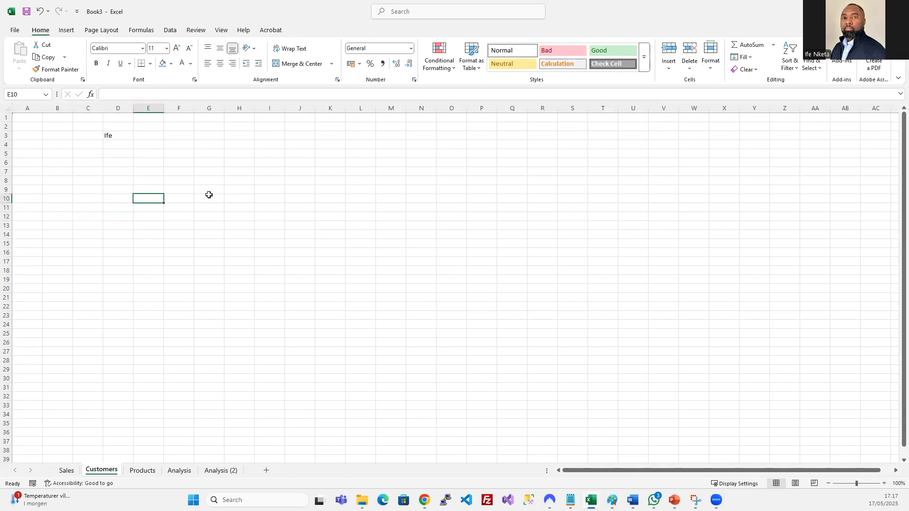
- Move the active cell along row 10 to R10 and back to E10, one cell at a time
{"action": "key", "text": "Right"}
{"action": "key", "text": "Right"}
{"action": "key", "text": "Right"}
{"action": "key", "text": "Right"}
{"action": "key", "text": "Right"}
{"action": "key", "text": "Right"}
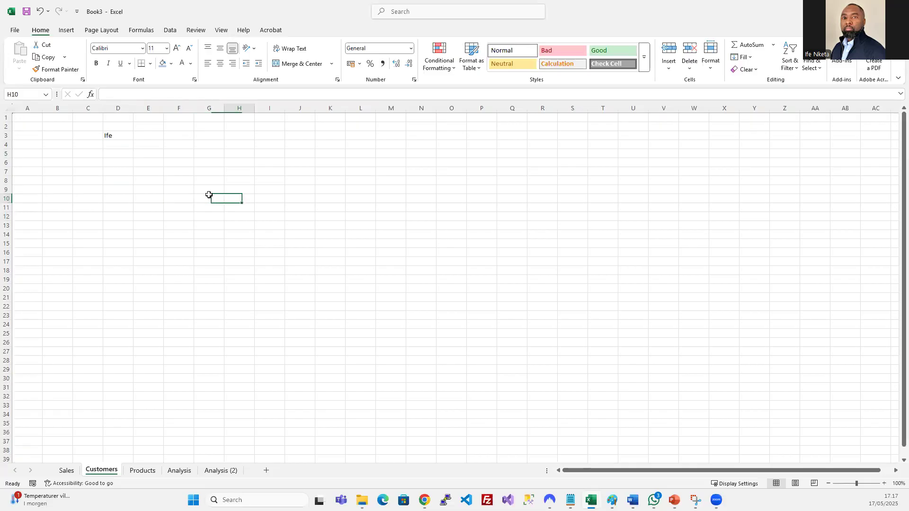
{"action": "key", "text": "Right"}
{"action": "key", "text": "Right"}
{"action": "key", "text": "Right"}
{"action": "key", "text": "Right"}
{"action": "key", "text": "Right"}
{"action": "key", "text": "Right"}
{"action": "key", "text": "Right"}
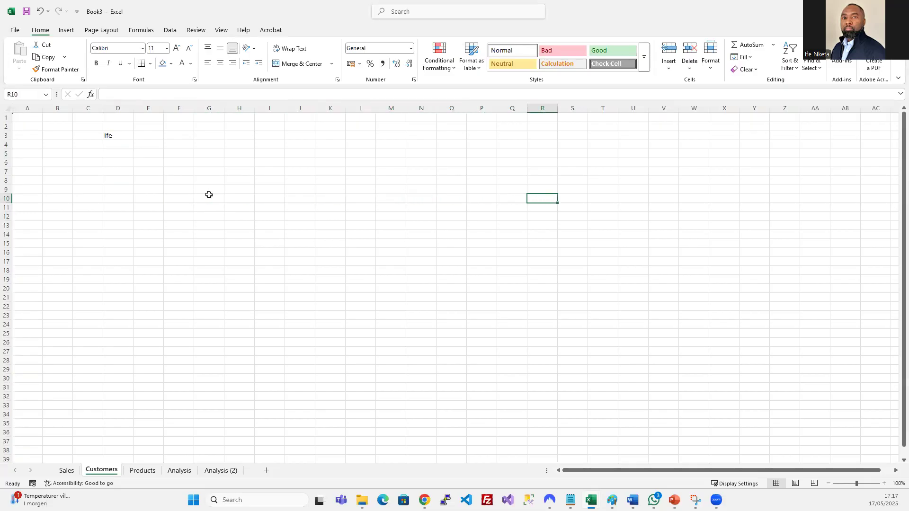
{"action": "key", "text": "Left"}
{"action": "key", "text": "Left"}
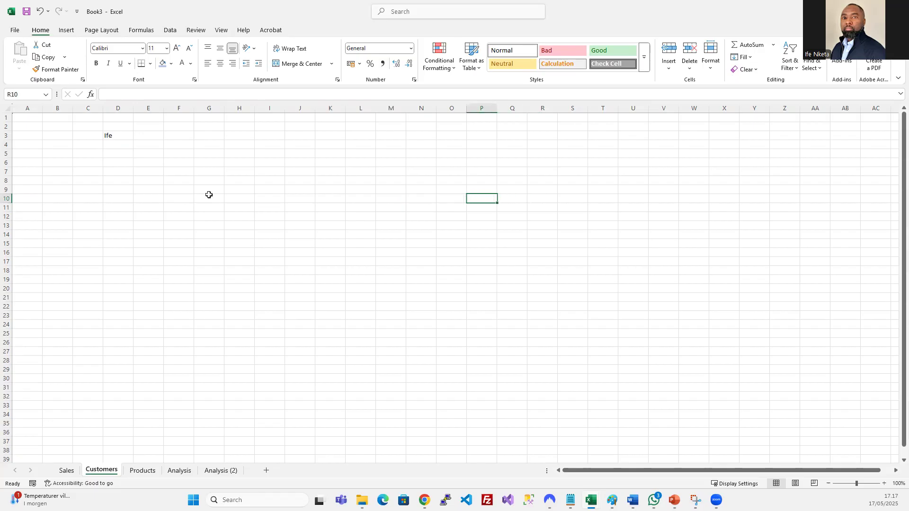
{"action": "key", "text": "Left"}
{"action": "key", "text": "Left"}
{"action": "key", "text": "Left"}
{"action": "key", "text": "Left"}
{"action": "key", "text": "Left"}
{"action": "key", "text": "Left"}
{"action": "key", "text": "Left"}
{"action": "key", "text": "Left"}
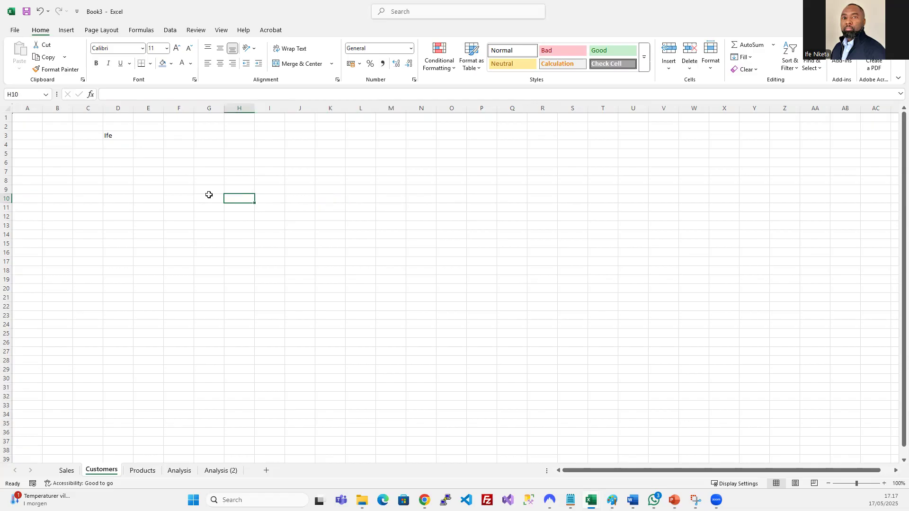
{"action": "key", "text": "Left"}
{"action": "key", "text": "Left"}
{"action": "key", "text": "Left"}
- Move the active cell down column E from row 10 to E19
{"action": "key", "text": "Down"}
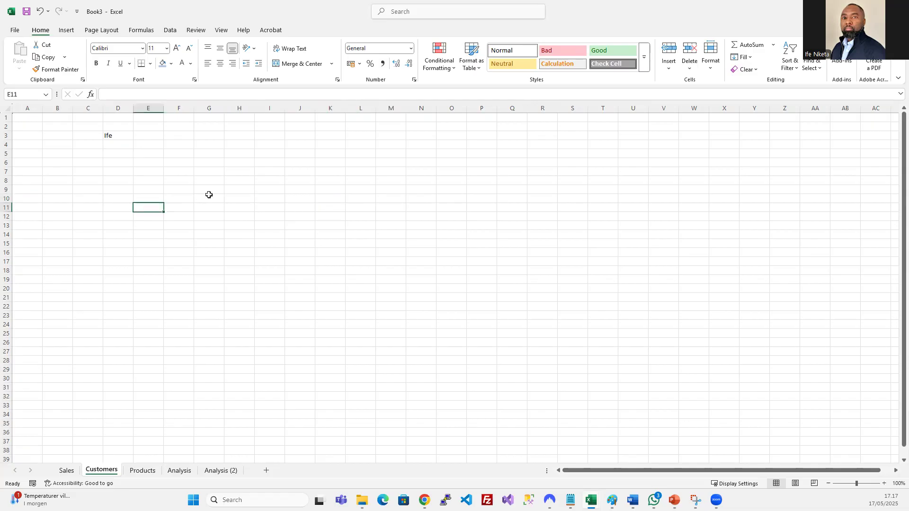
{"action": "key", "text": "Down"}
{"action": "key", "text": "Down"}
{"action": "key", "text": "Down"}
{"action": "key", "text": "Down"}
{"action": "key", "text": "Down"}
{"action": "key", "text": "Down"}
{"action": "key", "text": "Down"}
{"action": "key", "text": "Down"}
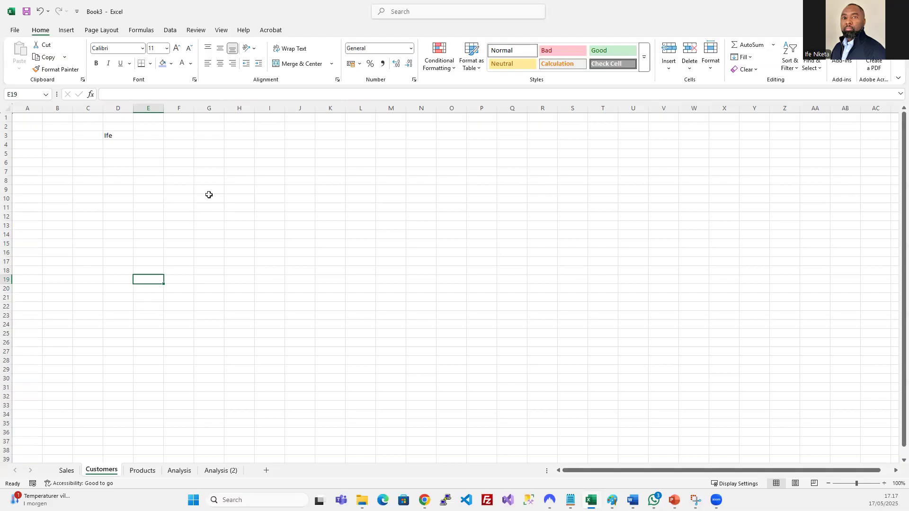
- Enter three more first names across E3:G3, continuing the row from the existing name in D3
{"action": "left_click", "coordinate": [116, 136]}
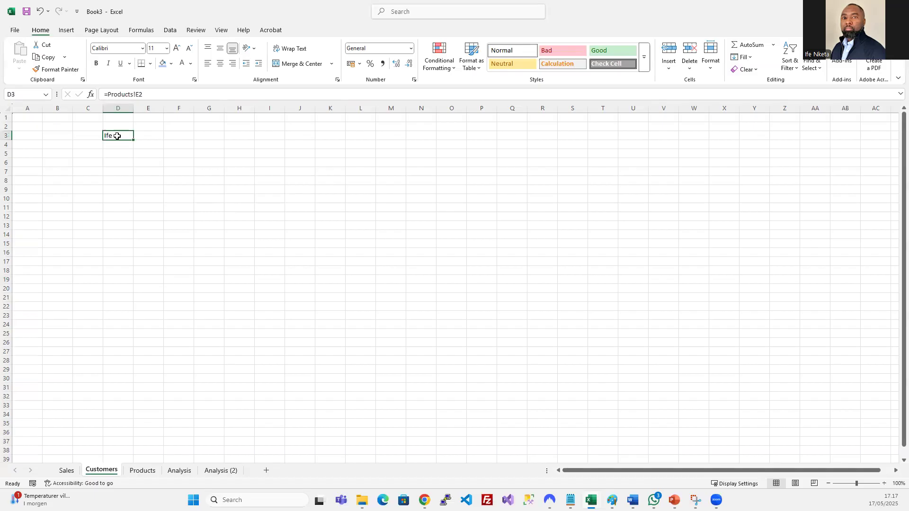
{"action": "key", "text": "Right"}
{"action": "type", "text": "Joe"}
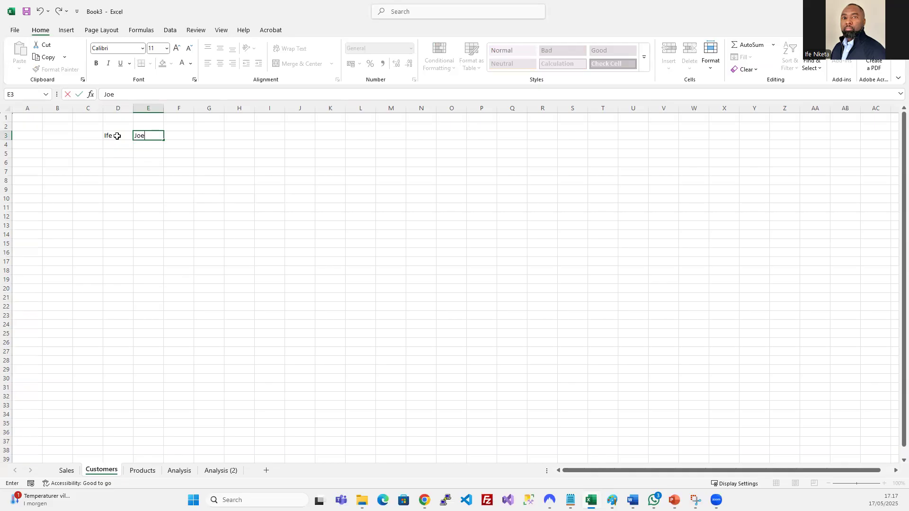
{"action": "key", "text": "Tab"}
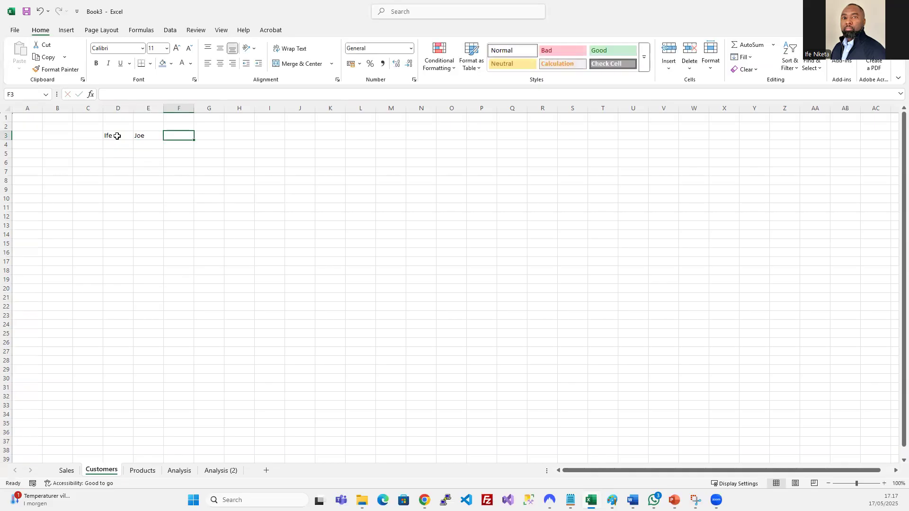
{"action": "type", "text": "Ade"}
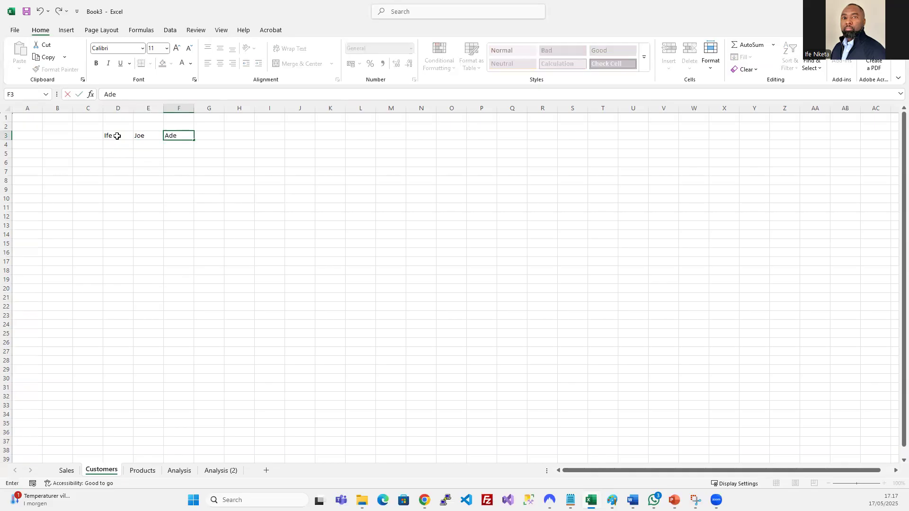
{"action": "type", "text": "le"}
{"action": "key", "text": "Tab"}
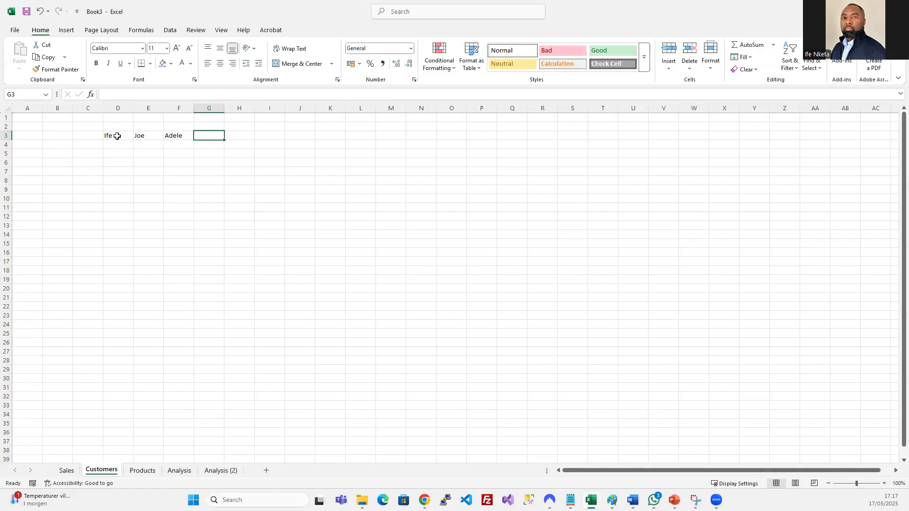
{"action": "type", "text": "Remi"}
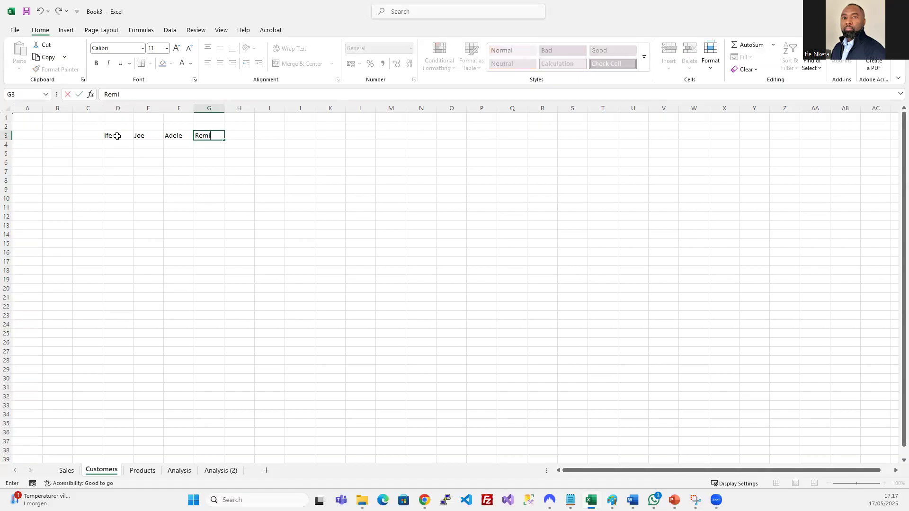
{"action": "key", "text": "Return"}
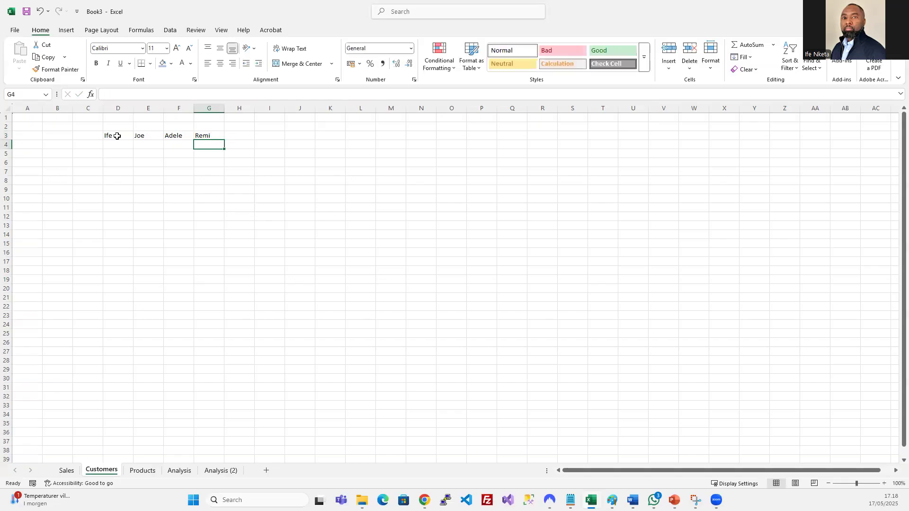
- Move the active cell back and forth across the names in D3:G3 and the neighbouring rows, ending at G2
{"action": "key", "text": "Left"}
{"action": "key", "text": "Left"}
{"action": "key", "text": "Left"}
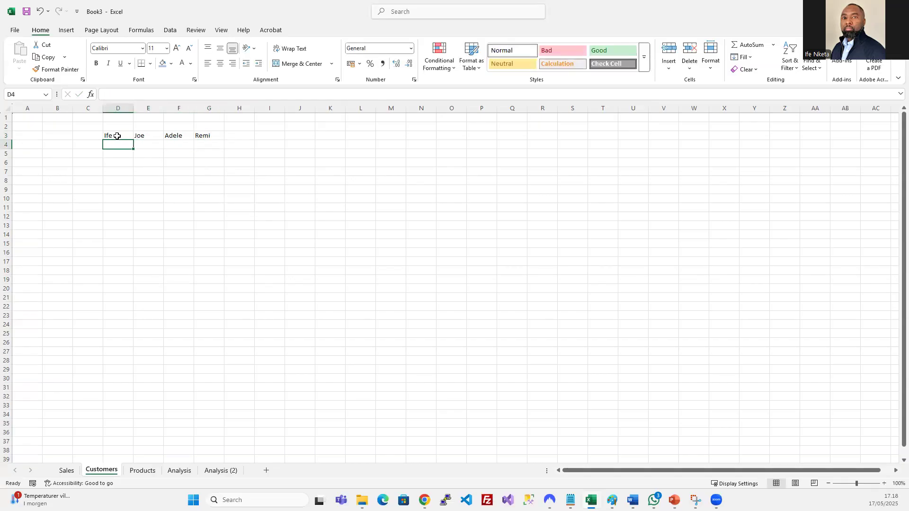
{"action": "left_click", "coordinate": [117, 136]}
{"action": "key", "text": "Right"}
{"action": "key", "text": "Right"}
{"action": "key", "text": "Right"}
{"action": "key", "text": "Right"}
{"action": "key", "text": "Left"}
{"action": "key", "text": "Left"}
{"action": "key", "text": "Left"}
{"action": "key", "text": "Left"}
{"action": "key", "text": "Left"}
{"action": "key", "text": "Right"}
{"action": "key", "text": "Right"}
{"action": "key", "text": "Left"}
{"action": "key", "text": "Tab"}
{"action": "key", "text": "Tab"}
{"action": "key", "text": "Tab"}
{"action": "key", "text": "Return"}
{"action": "key", "text": "Up"}
{"action": "key", "text": "Up"}
{"action": "key", "text": "Right"}
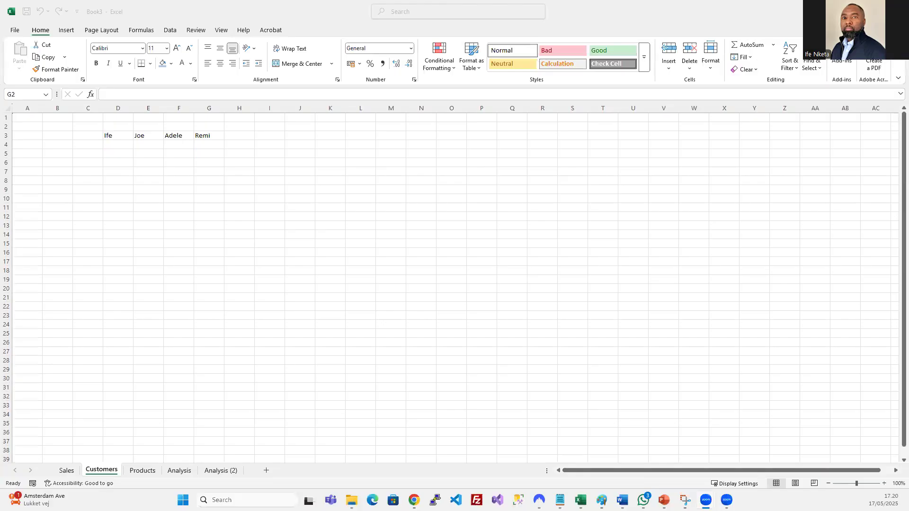
- Select F5 and switch to the Entering, Editing and Deleting Data slide in the PowerPoint slide show
{"action": "left_click", "coordinate": [272, 170]}
{"action": "left_click", "coordinate": [175, 154]}
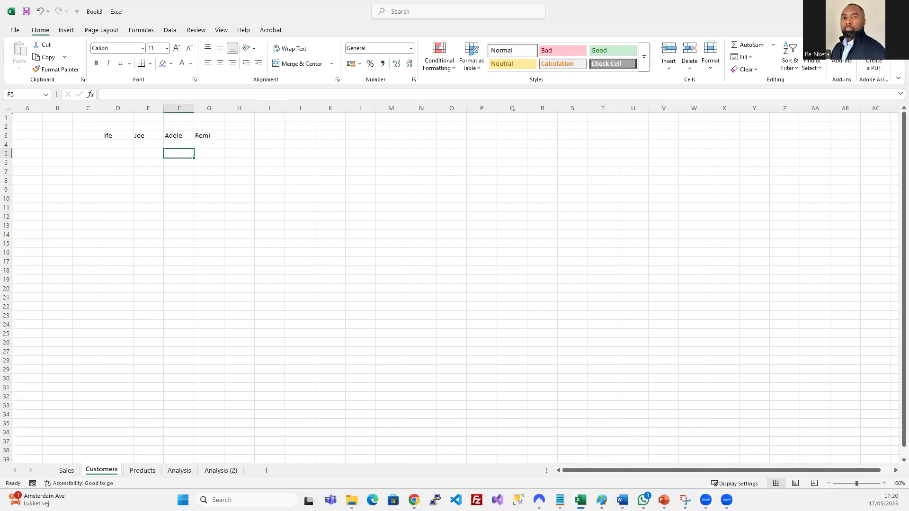
{"action": "key", "text": "alt+Tab"}
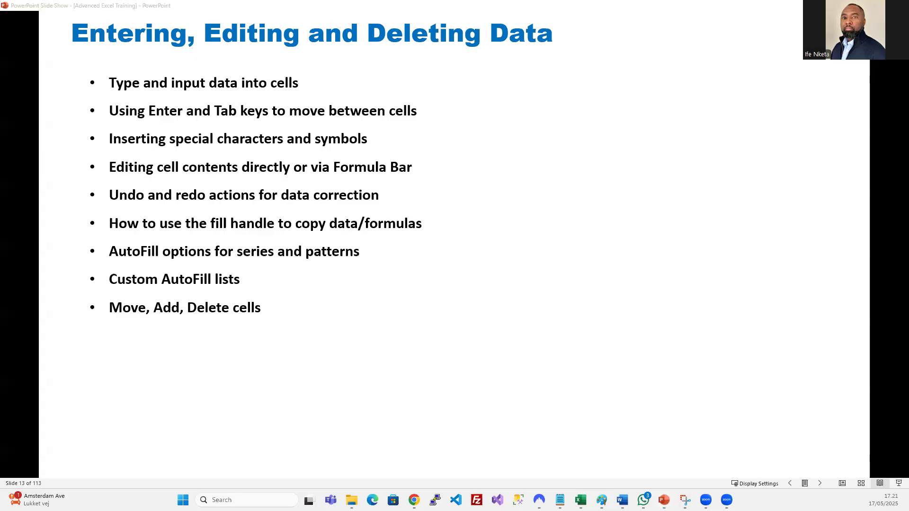
- Switch to the Book3 workbook in Excel and view the available sources for inserting a picture
{"action": "mouse_move", "coordinate": [580, 500]}
{"action": "left_click", "coordinate": [597, 455]}
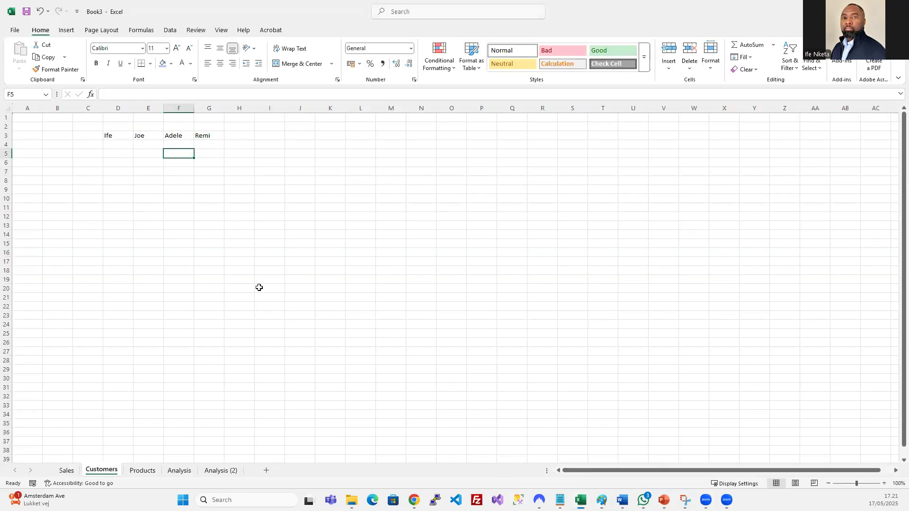
{"action": "left_click", "coordinate": [68, 31]}
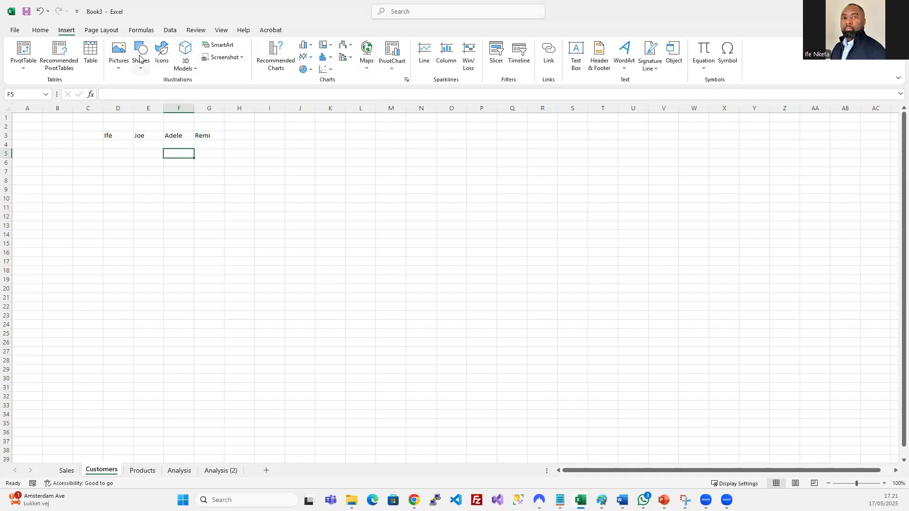
{"action": "left_click", "coordinate": [123, 63]}
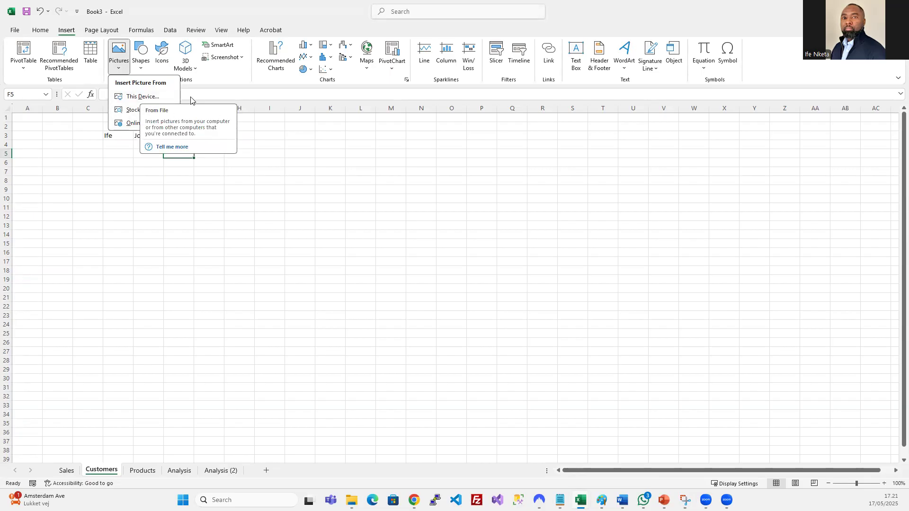
{"action": "left_click", "coordinate": [204, 90]}
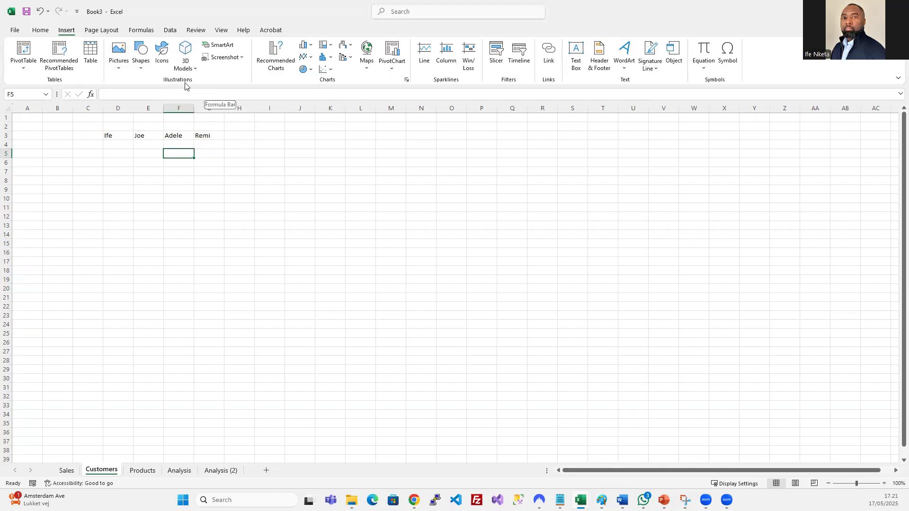
- Draw an oval shape about 3.49 cm high and 4.23 cm wide over columns I to K, rows 6 to 13
{"action": "left_click", "coordinate": [141, 56]}
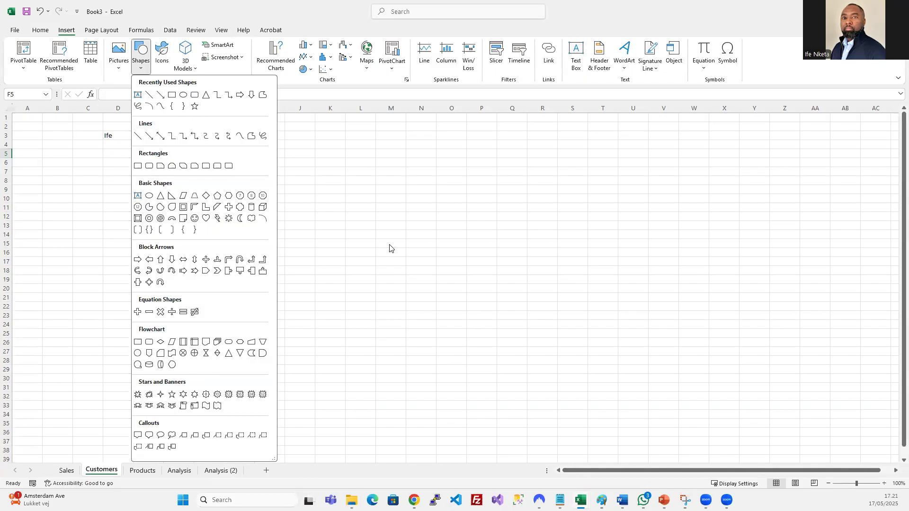
{"action": "left_click", "coordinate": [344, 239]}
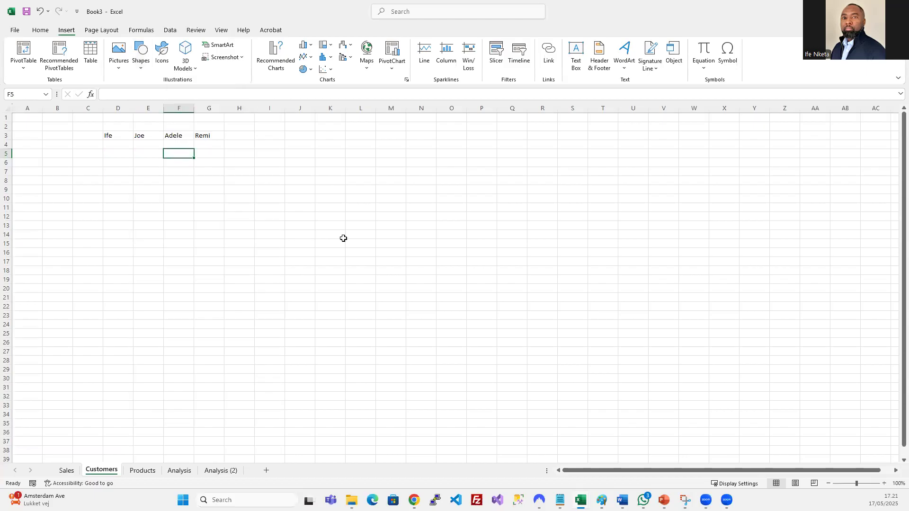
{"action": "left_click", "coordinate": [140, 56]}
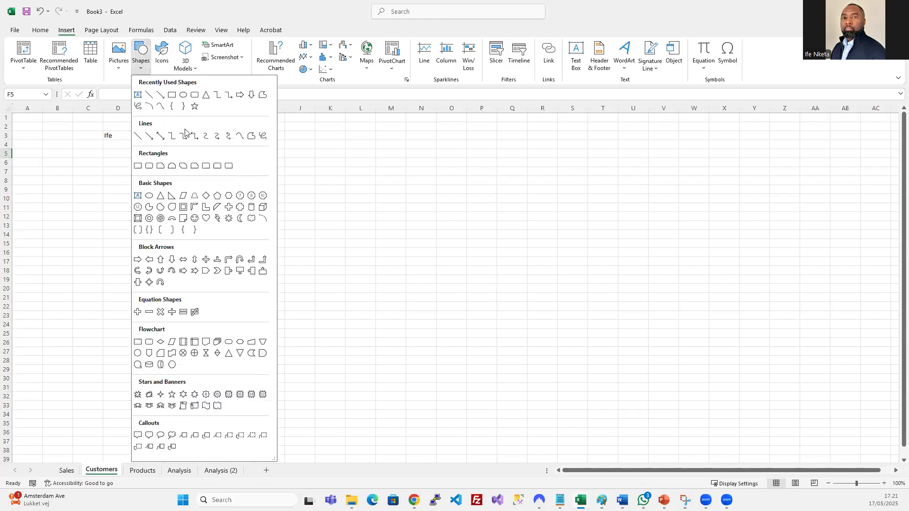
{"action": "left_click", "coordinate": [149, 195]}
{"action": "left_click_drag", "start_coordinate": [268, 163], "coordinate": [344, 227]}
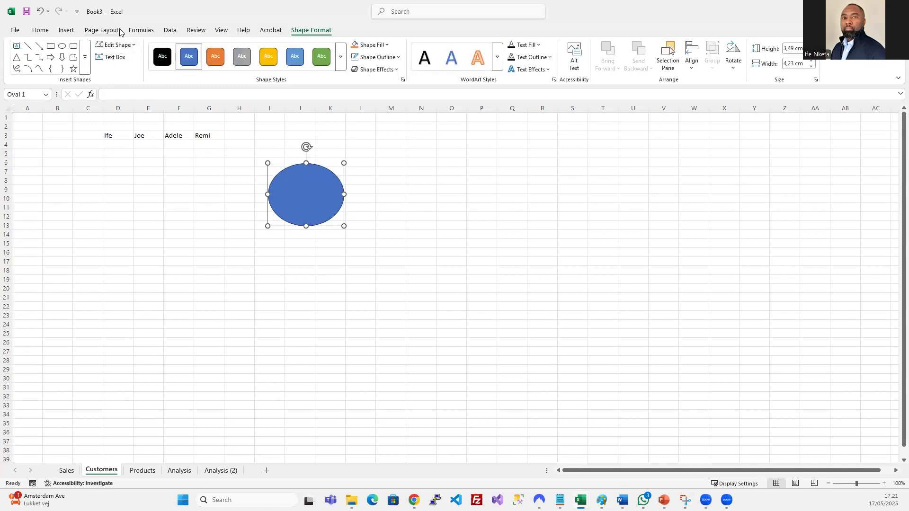
- Insert the solid airplane icon from the stock icons and place it over columns O to Q, level with the oval
{"action": "left_click", "coordinate": [66, 31]}
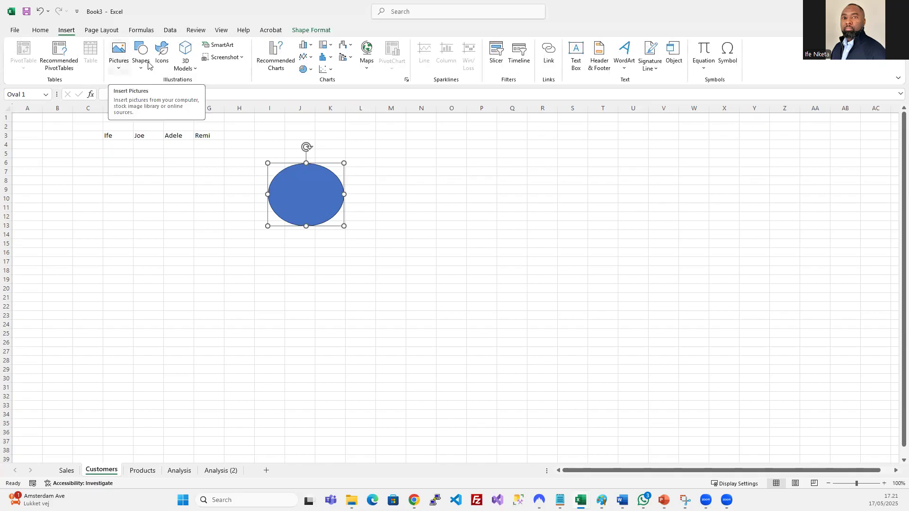
{"action": "left_click", "coordinate": [160, 55]}
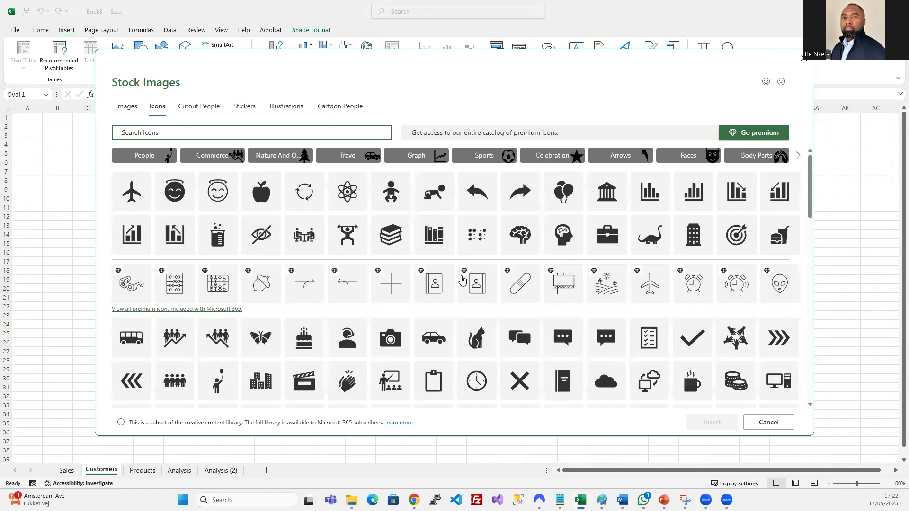
{"action": "left_click", "coordinate": [125, 200]}
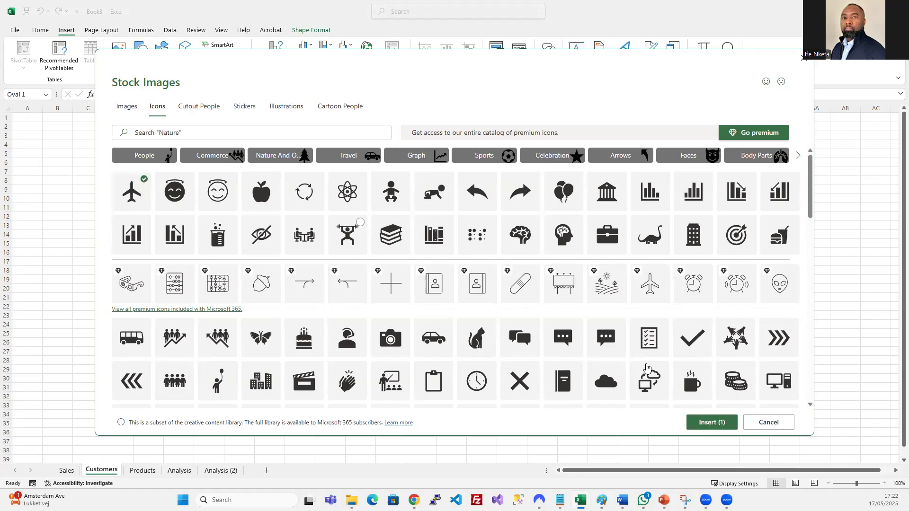
{"action": "left_click", "coordinate": [717, 423]}
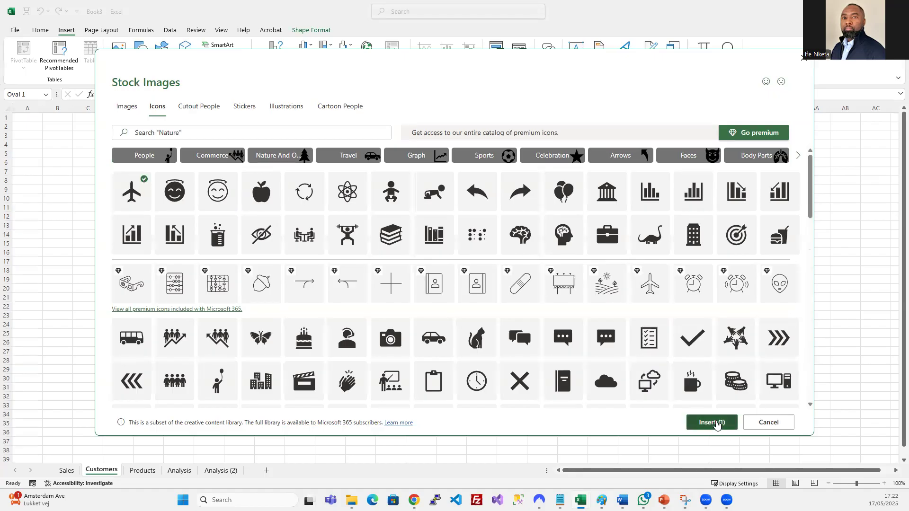
{"action": "left_click_drag", "start_coordinate": [205, 176], "coordinate": [507, 218]}
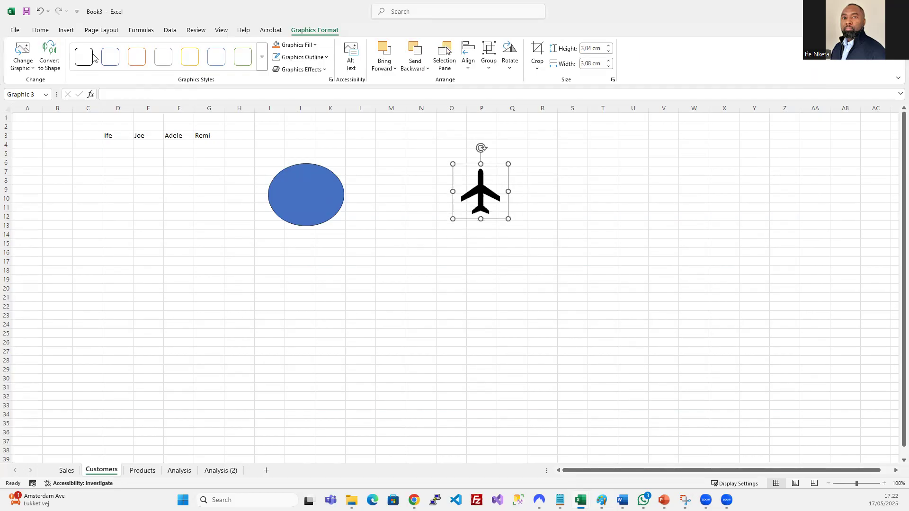
- Fill the oval with the standard orange colour
{"action": "left_click", "coordinate": [40, 29]}
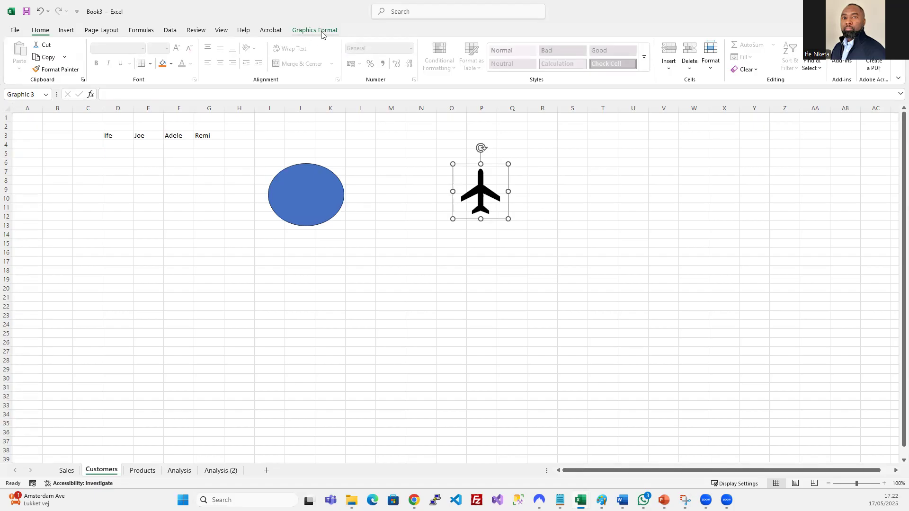
{"action": "left_click", "coordinate": [294, 189]}
{"action": "left_click", "coordinate": [492, 198]}
{"action": "left_click", "coordinate": [307, 189]}
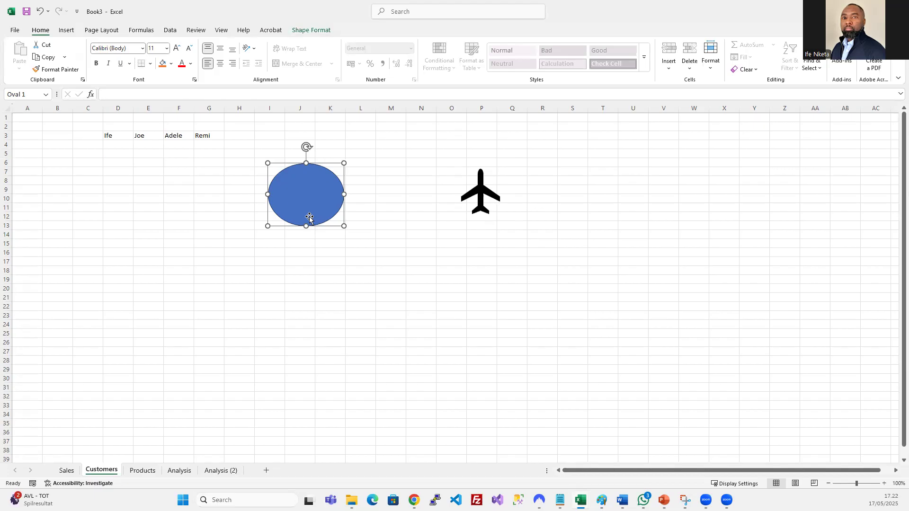
{"action": "left_click", "coordinate": [316, 30]}
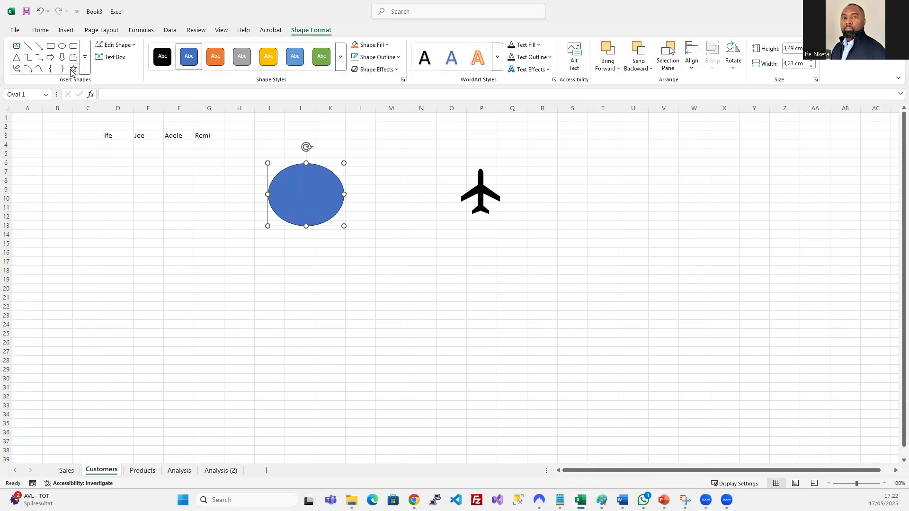
{"action": "left_click", "coordinate": [367, 45]}
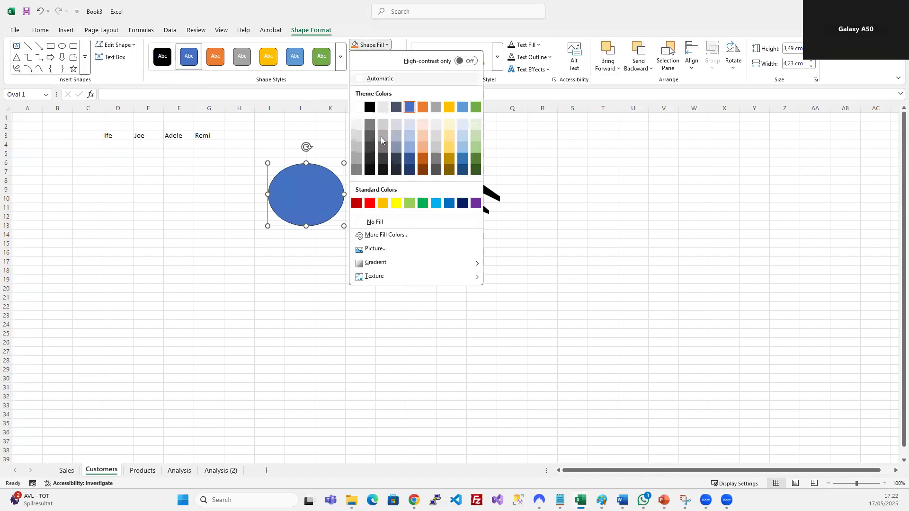
{"action": "left_click", "coordinate": [383, 201]}
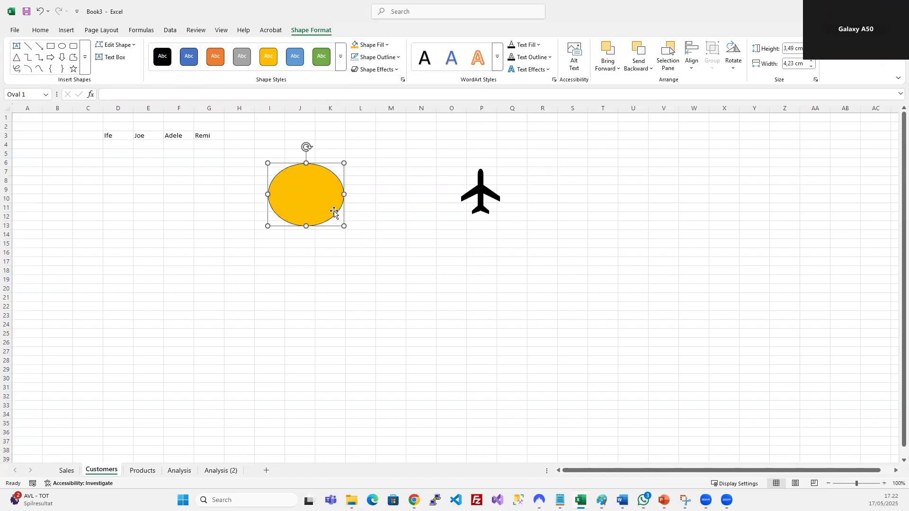
{"action": "left_click", "coordinate": [350, 222]}
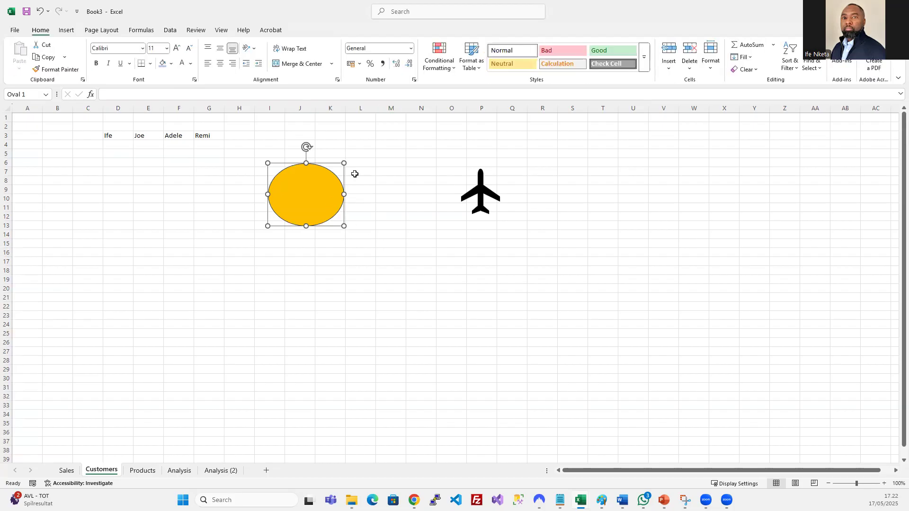
- Set the oval's outline to the standard blue colour
{"action": "left_click", "coordinate": [377, 57]}
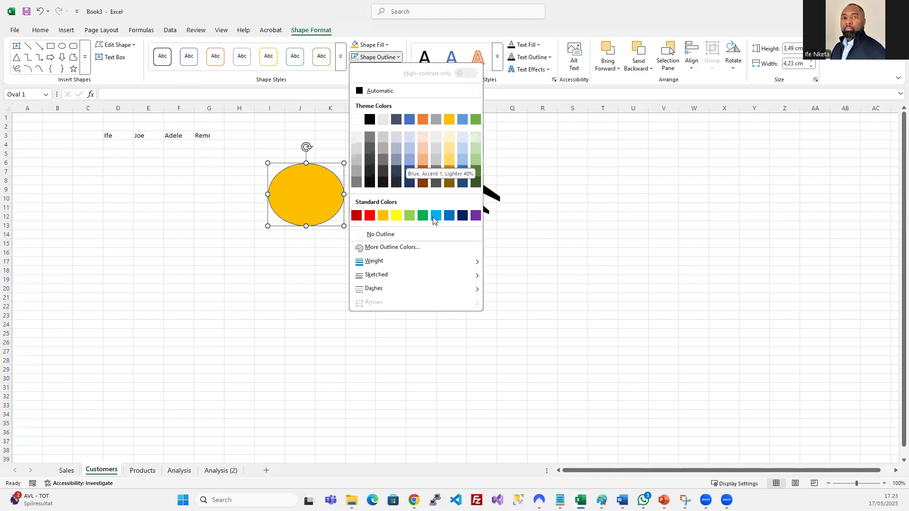
{"action": "left_click", "coordinate": [449, 217]}
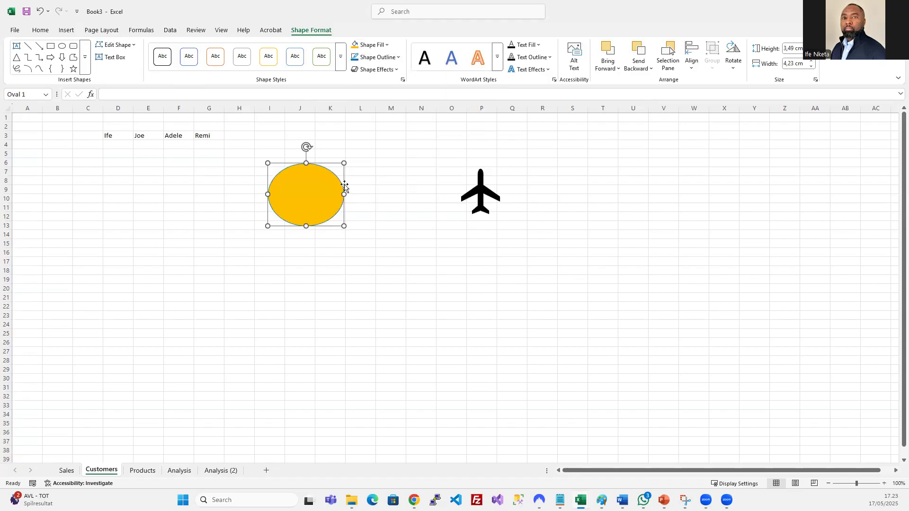
{"action": "scroll", "coordinate": [479, 255], "scroll_direction": "up", "scroll_amount": 4}
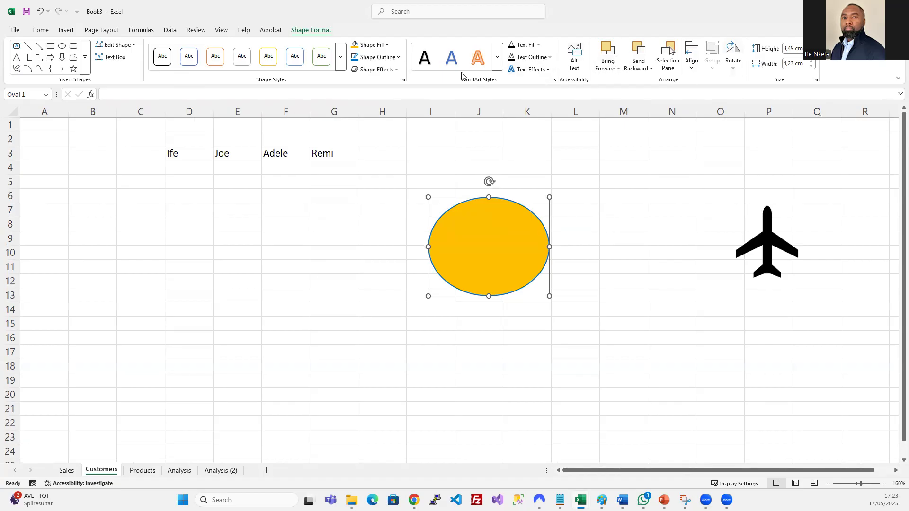
- Fill the airplane icon with the same orange colour as the oval
{"action": "left_click", "coordinate": [767, 251]}
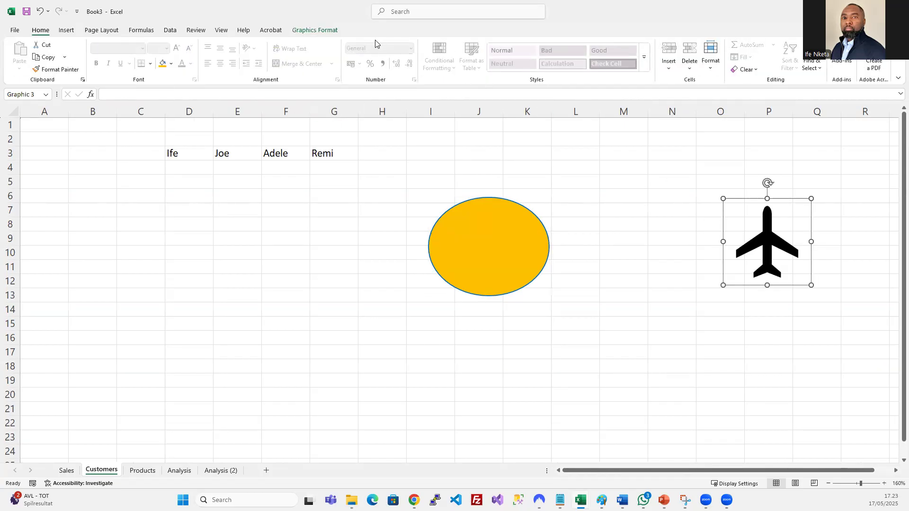
{"action": "left_click", "coordinate": [329, 32]}
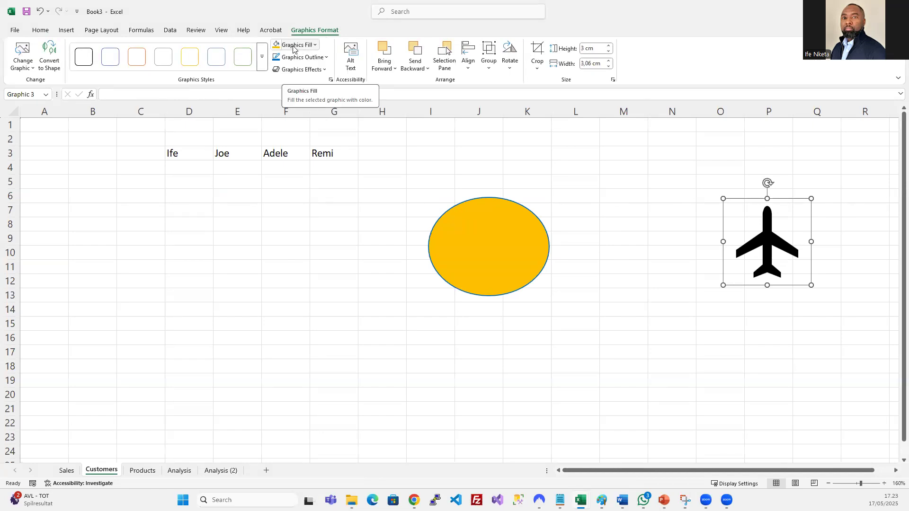
{"action": "left_click", "coordinate": [276, 46]}
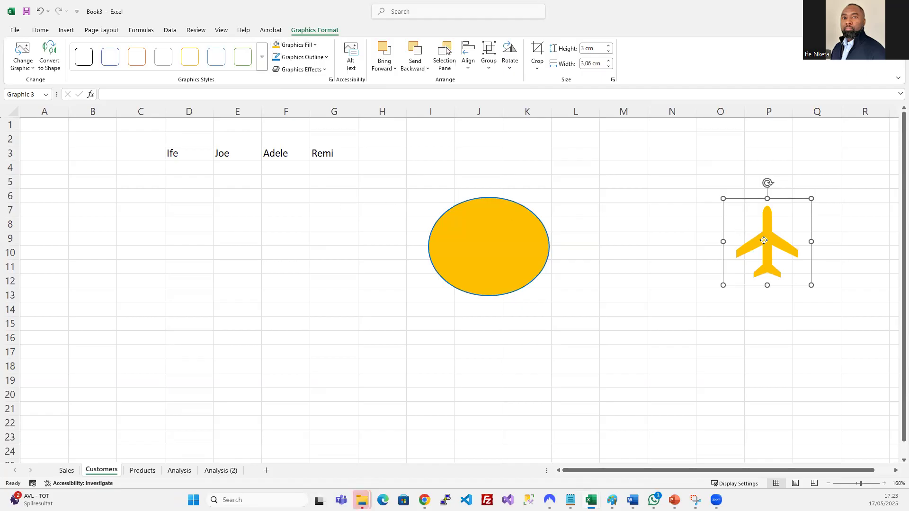
- Move the airplane icon to columns M and N and the oval up to rows 4 to 10, ending with G11 selected
{"action": "left_click_drag", "start_coordinate": [739, 230], "coordinate": [611, 216]}
{"action": "left_click_drag", "start_coordinate": [491, 246], "coordinate": [502, 208]}
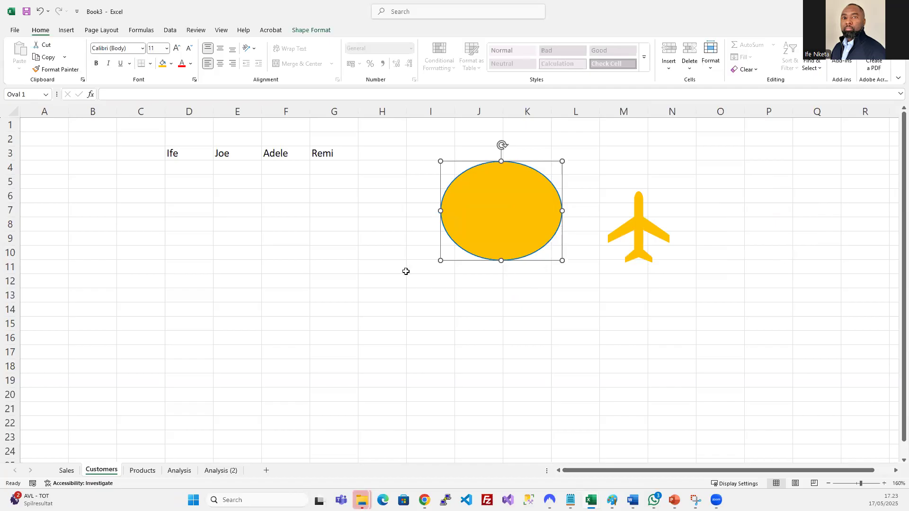
{"action": "left_click", "coordinate": [318, 265]}
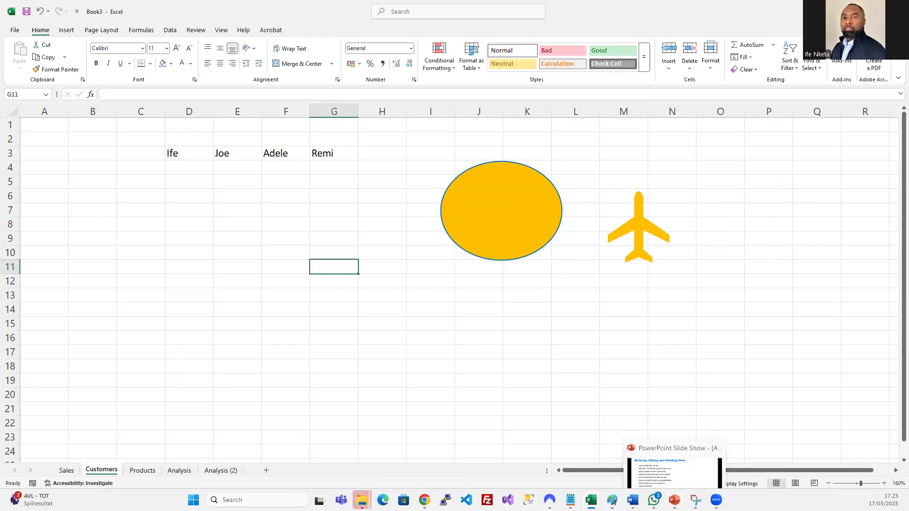
- Check the Entering, Editing and Deleting Data slide in the PowerPoint slide show and return to the Excel workbook
{"action": "left_click", "coordinate": [672, 467]}
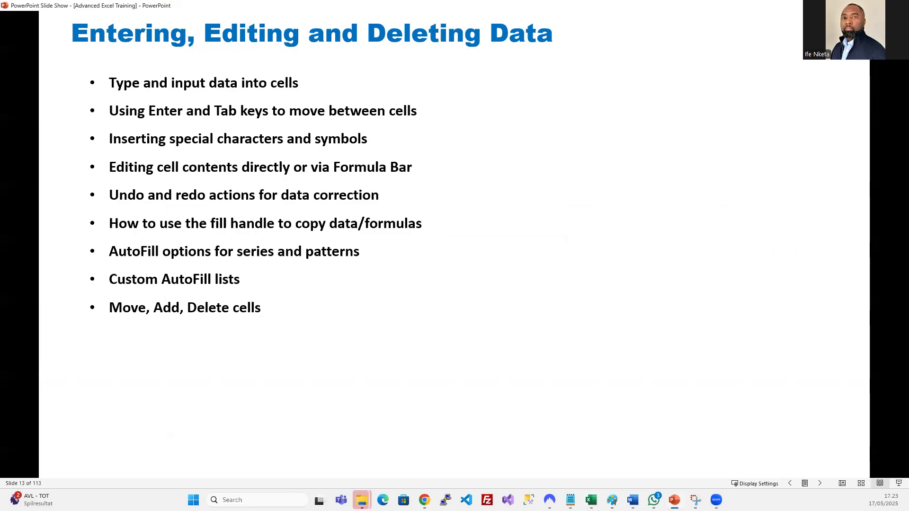
{"action": "key", "text": "alt+Tab"}
{"action": "key", "text": "alt+Tab"}
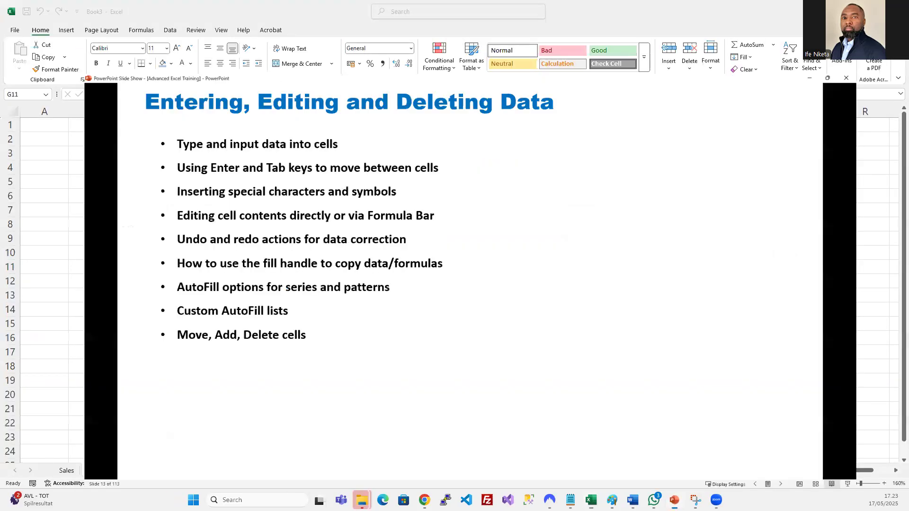
{"action": "key", "text": "alt+Tab"}
- Enter the formula =1+1 in cell G11
{"action": "left_click", "coordinate": [257, 97]}
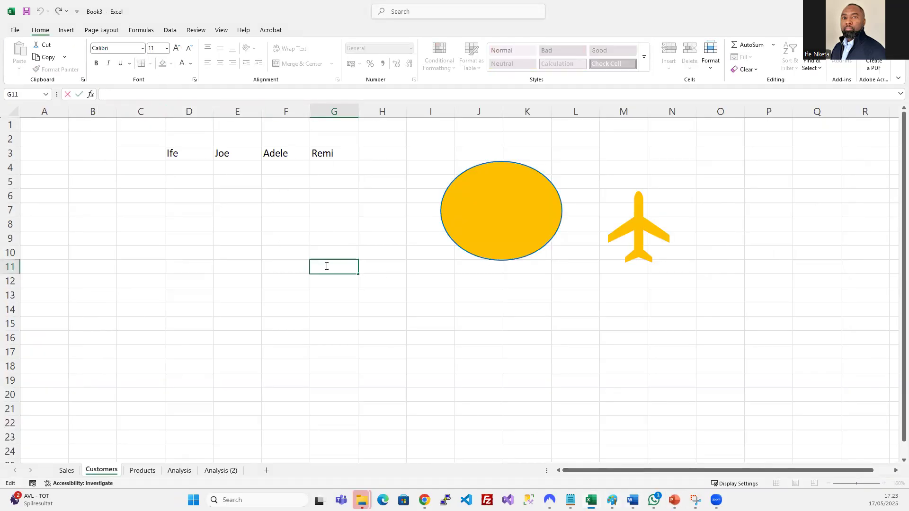
{"action": "key", "text": "Escape"}
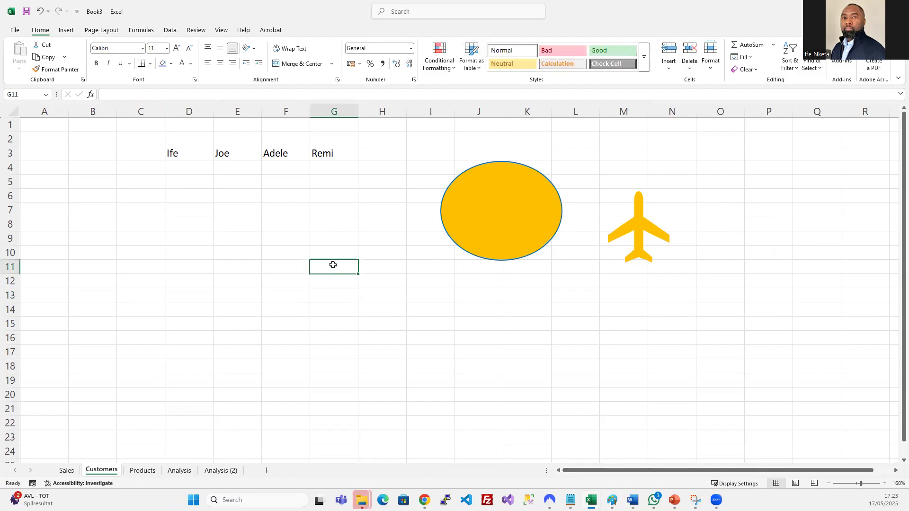
{"action": "key", "text": "F2"}
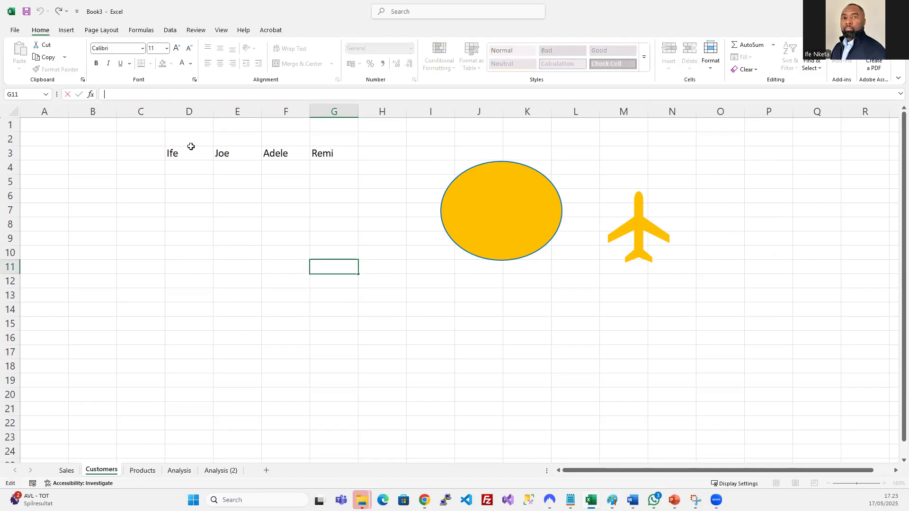
{"action": "type", "text": "=1+1"}
{"action": "key", "text": "Return"}
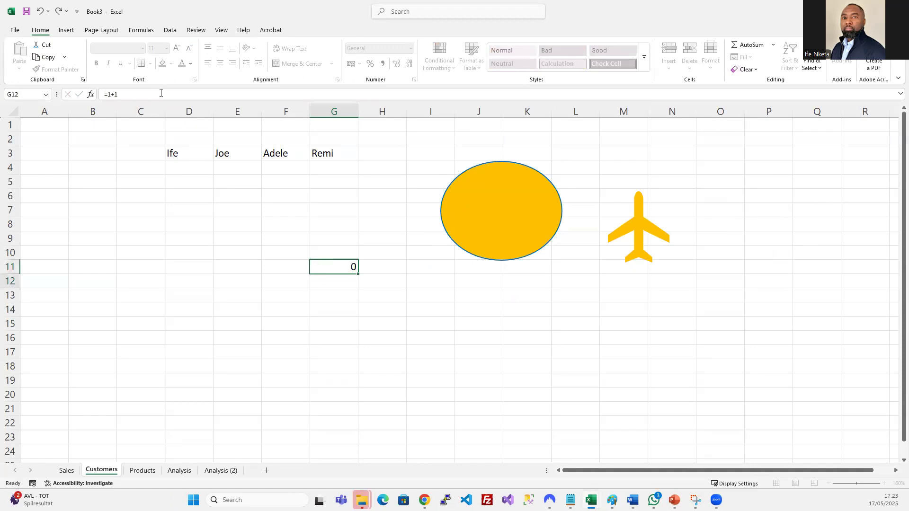
- Reopen the formula in G11 for editing and commit it without changing it
{"action": "left_click", "coordinate": [321, 267]}
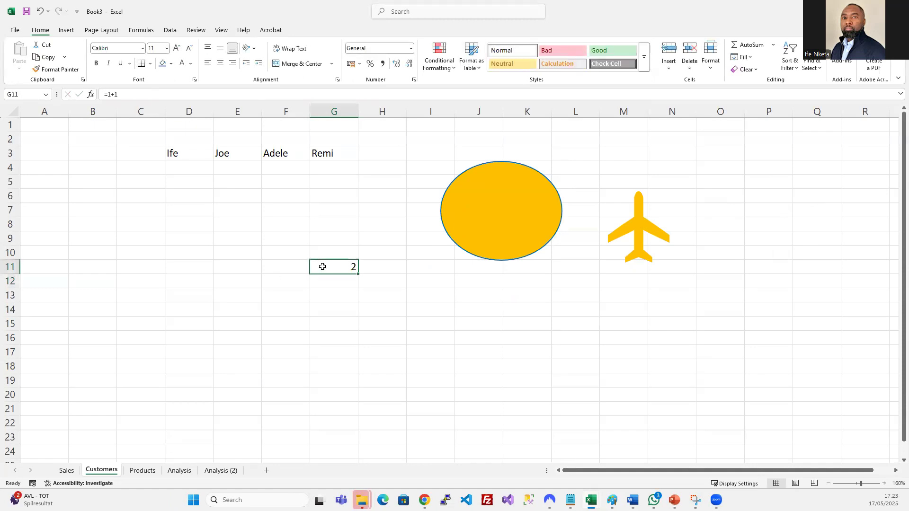
{"action": "left_click", "coordinate": [199, 95]}
{"action": "key", "text": "Return"}
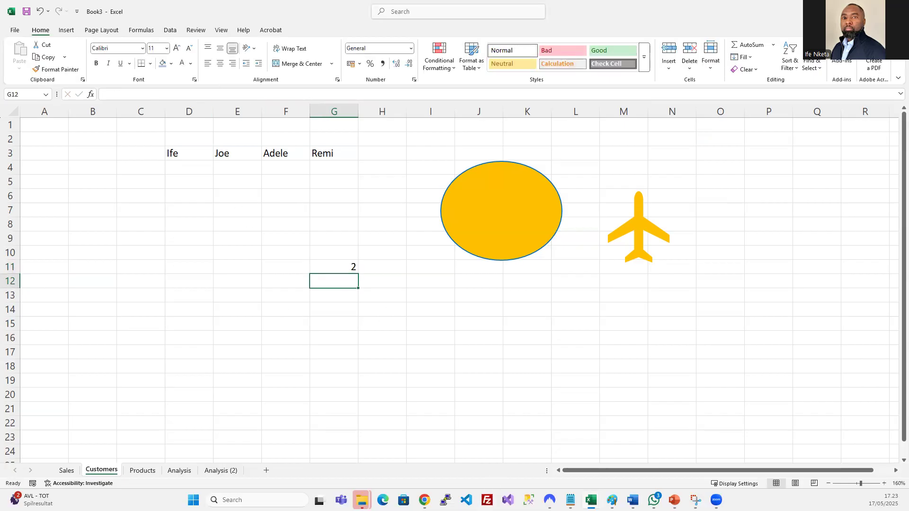
- Check the Entering, Editing and Deleting Data slide in PowerPoint, return to the Excel workbook and clear cell G11
{"action": "left_click", "coordinate": [674, 500]}
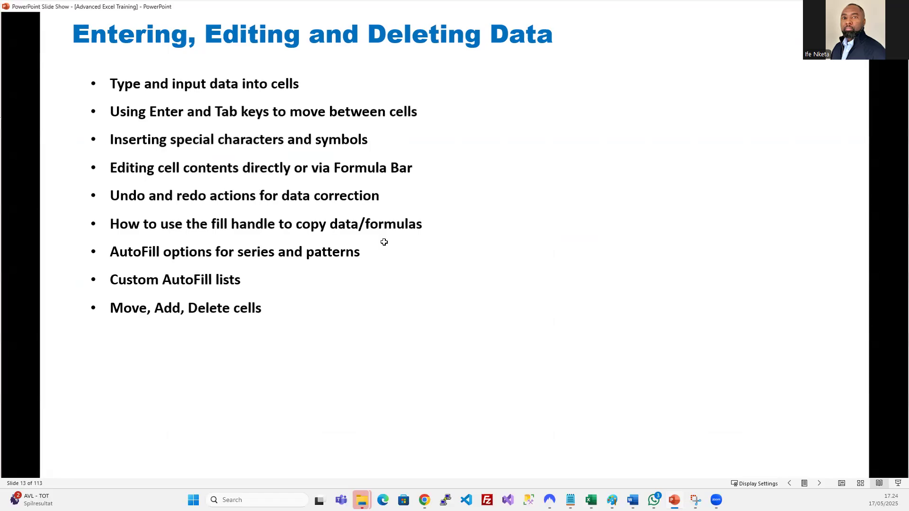
{"action": "key", "text": "alt+Tab"}
{"action": "left_click", "coordinate": [173, 213]}
{"action": "left_click", "coordinate": [344, 266]}
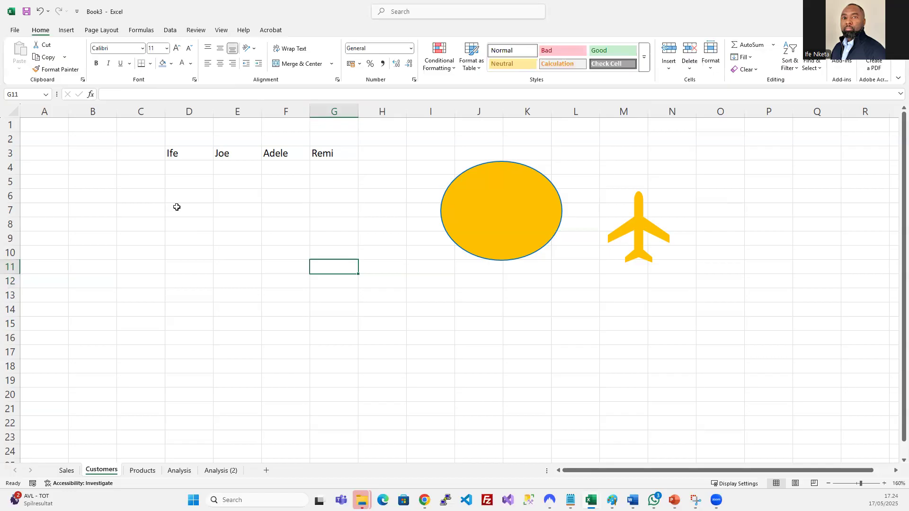
- Enter January in cell D7 and February in cell D8
{"action": "left_click", "coordinate": [178, 208]}
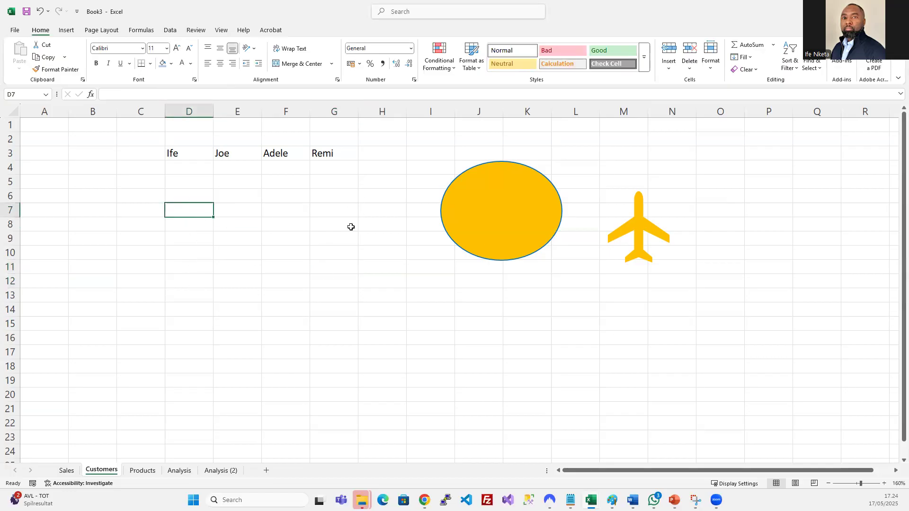
{"action": "type", "text": "January"}
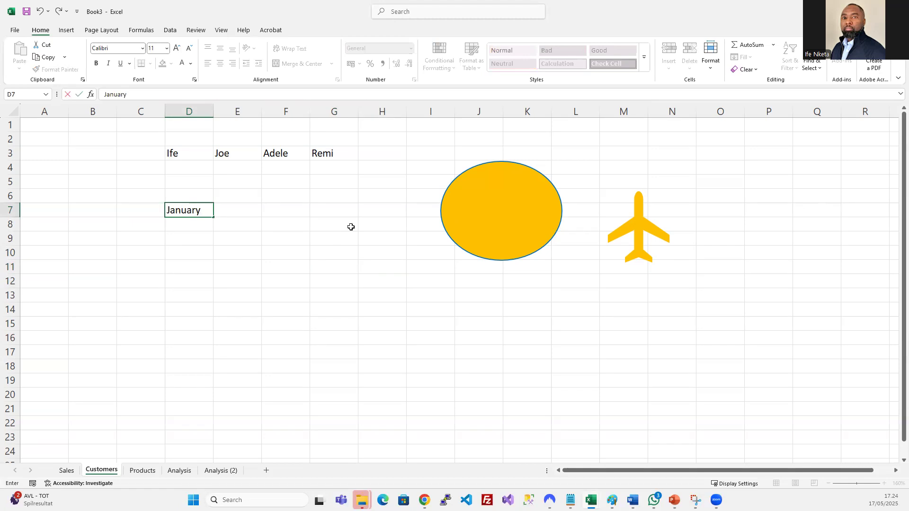
{"action": "key", "text": "Return"}
{"action": "type", "text": "Feb"}
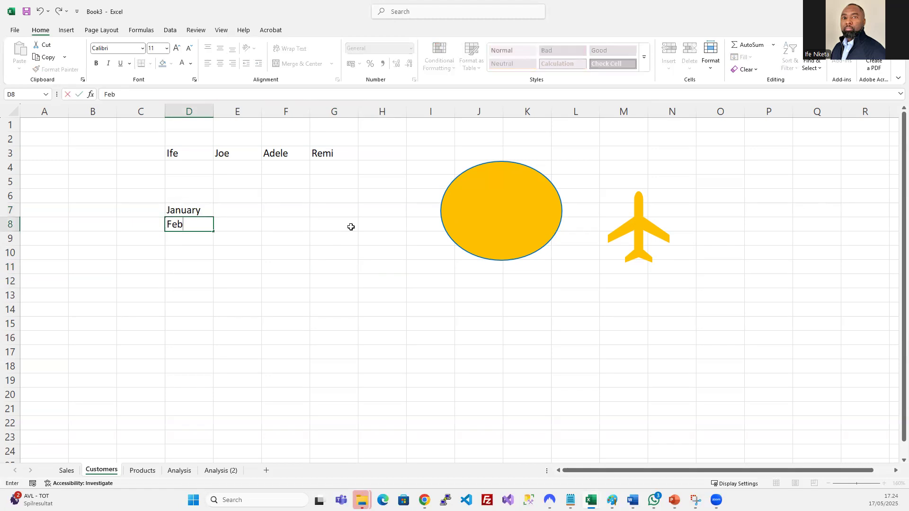
{"action": "type", "text": "ruary"}
{"action": "key", "text": "Return"}
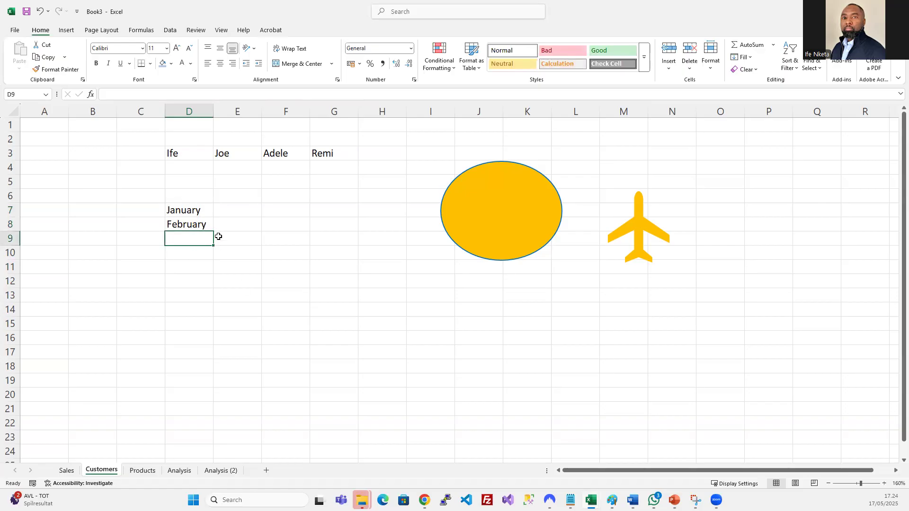
- AutoFill the month series from February in D8 down to December in D18 and autofit the width of column D
{"action": "left_click", "coordinate": [209, 227]}
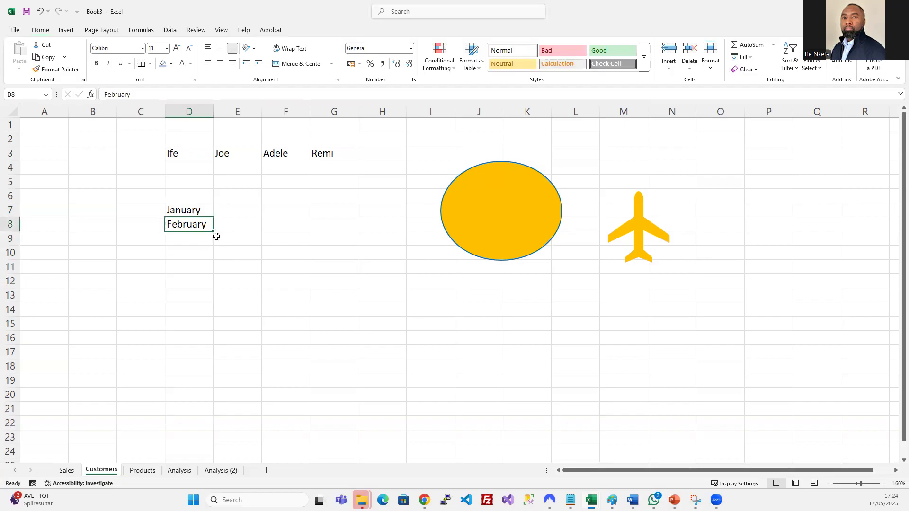
{"action": "scroll", "coordinate": [215, 234], "scroll_direction": "up", "scroll_amount": 2}
{"action": "scroll", "coordinate": [236, 259], "scroll_direction": "up", "scroll_amount": 1}
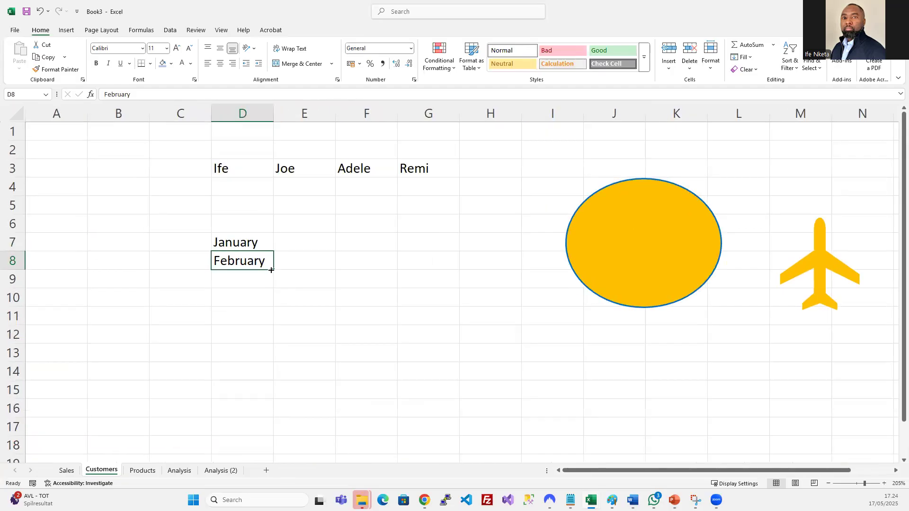
{"action": "left_click_drag", "start_coordinate": [275, 270], "coordinate": [270, 450]}
{"action": "scroll", "coordinate": [310, 208], "scroll_direction": "down", "scroll_amount": 2}
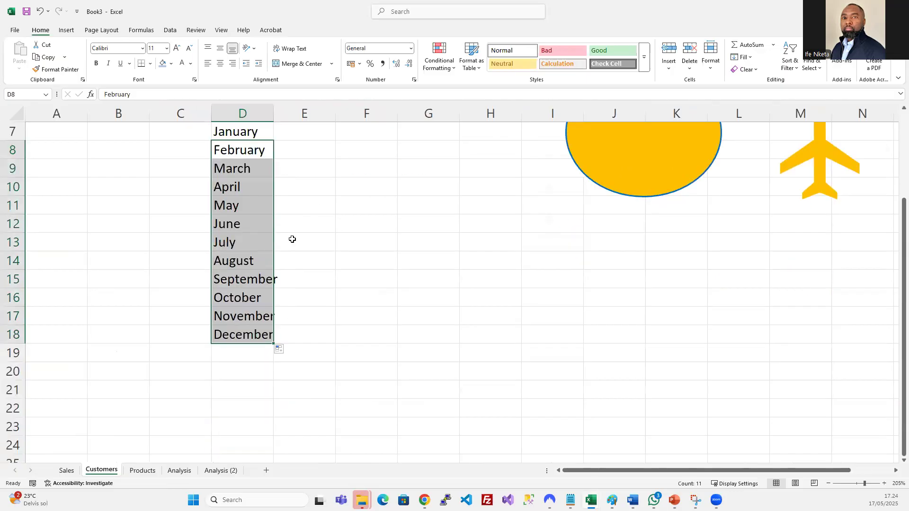
{"action": "scroll", "coordinate": [292, 239], "scroll_direction": "up", "scroll_amount": 2}
{"action": "scroll", "coordinate": [232, 284], "scroll_direction": "down", "scroll_amount": 1, "text": "ctrl"}
{"action": "left_click", "coordinate": [331, 318]}
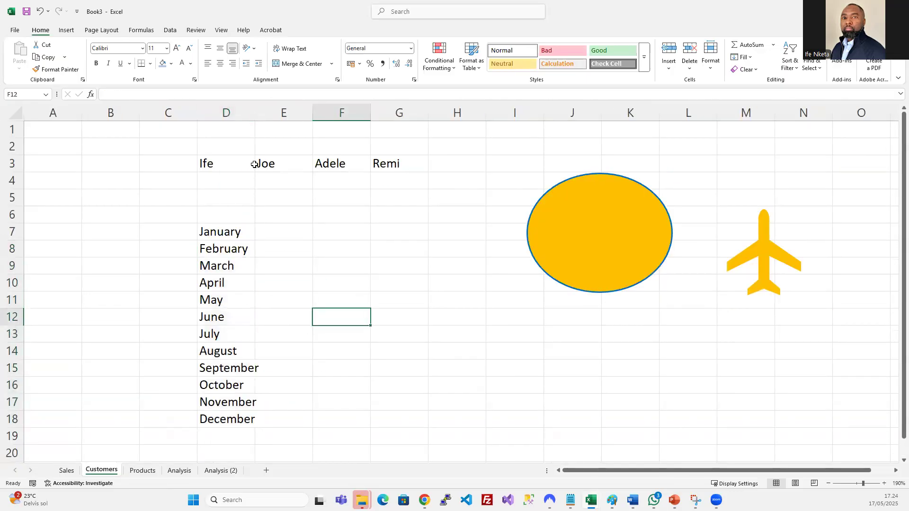
{"action": "double_click", "coordinate": [255, 112]}
{"action": "left_click_drag", "start_coordinate": [238, 236], "coordinate": [229, 418]}
- Enter 10 in cell F7 and 20 in cell F8
{"action": "left_click", "coordinate": [337, 233]}
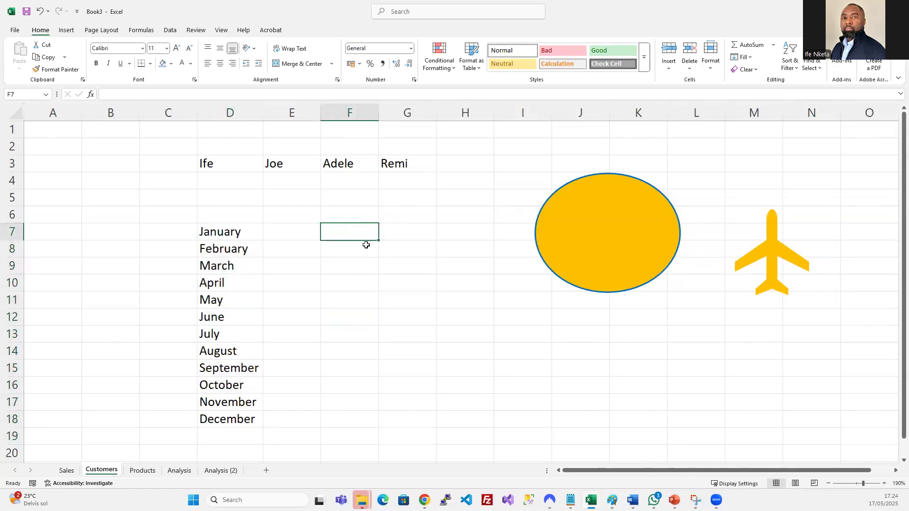
{"action": "type", "text": "10"}
{"action": "key", "text": "Return"}
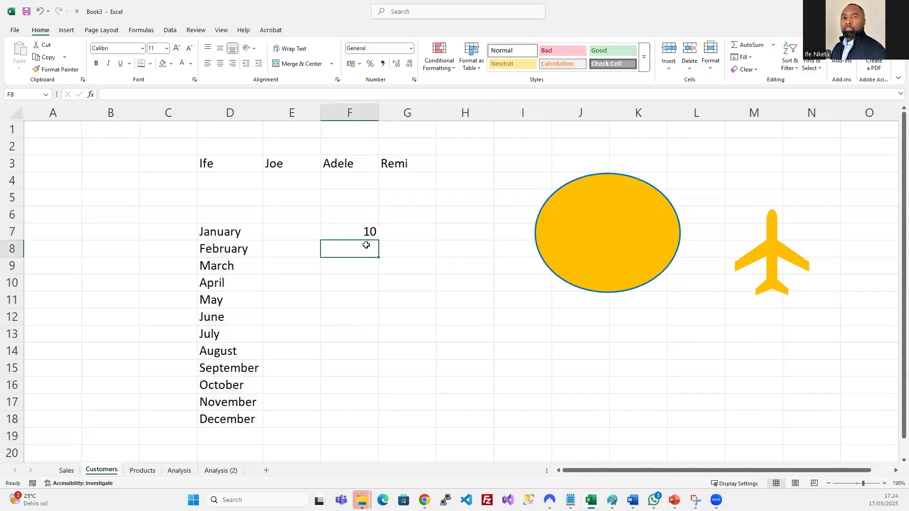
{"action": "type", "text": "20"}
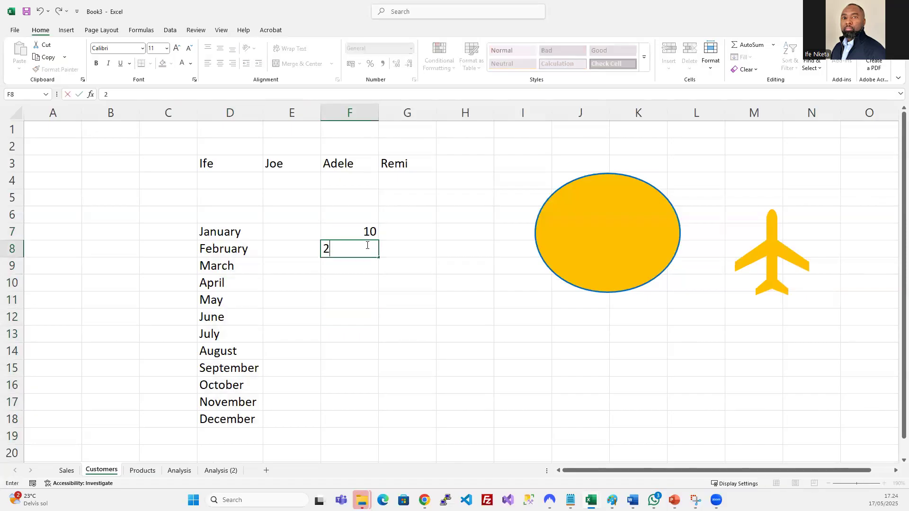
{"action": "key", "text": "Return"}
- AutoFill the number series from F7:F8 down to 100 in cell F16
{"action": "left_click_drag", "start_coordinate": [371, 232], "coordinate": [368, 248]}
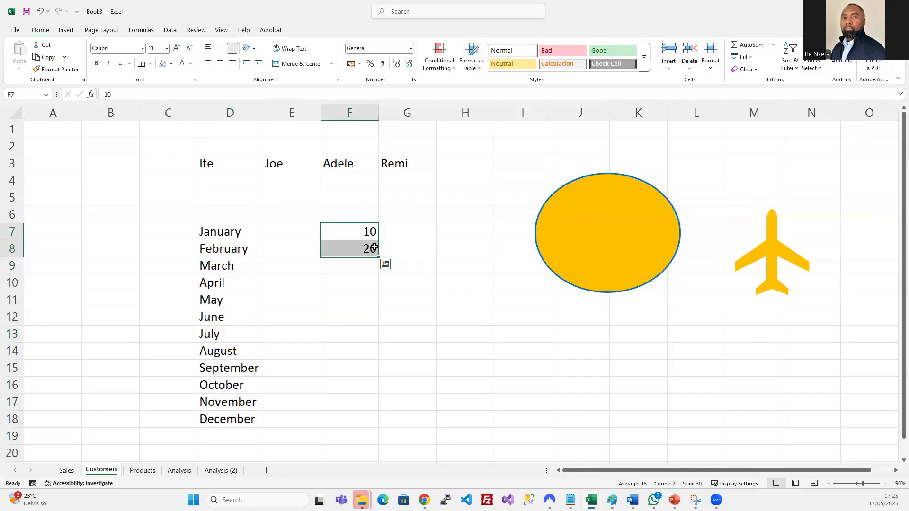
{"action": "left_click_drag", "start_coordinate": [378, 256], "coordinate": [377, 392]}
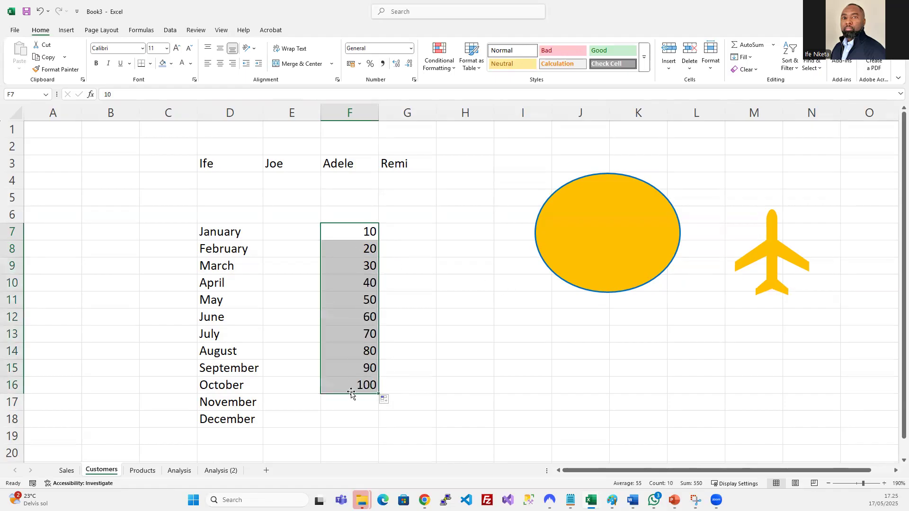
{"action": "left_click", "coordinate": [447, 266]}
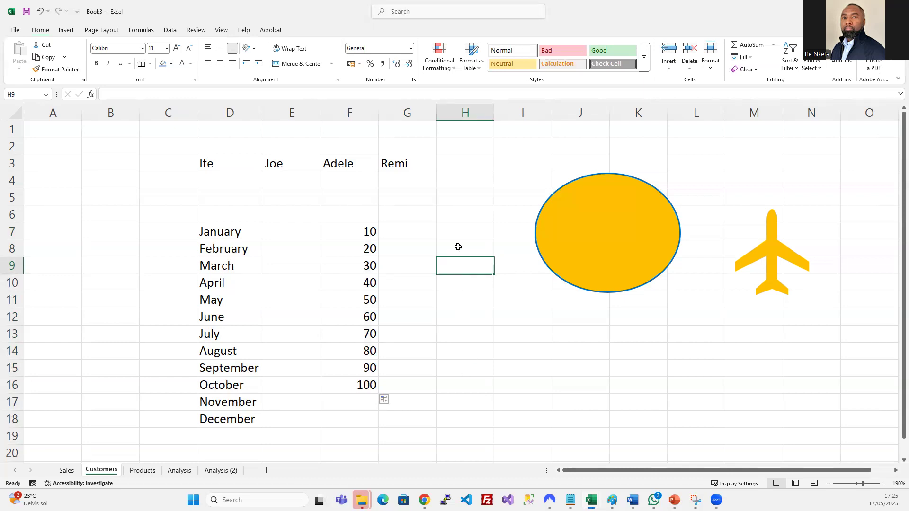
{"action": "left_click_drag", "start_coordinate": [219, 166], "coordinate": [393, 162]}
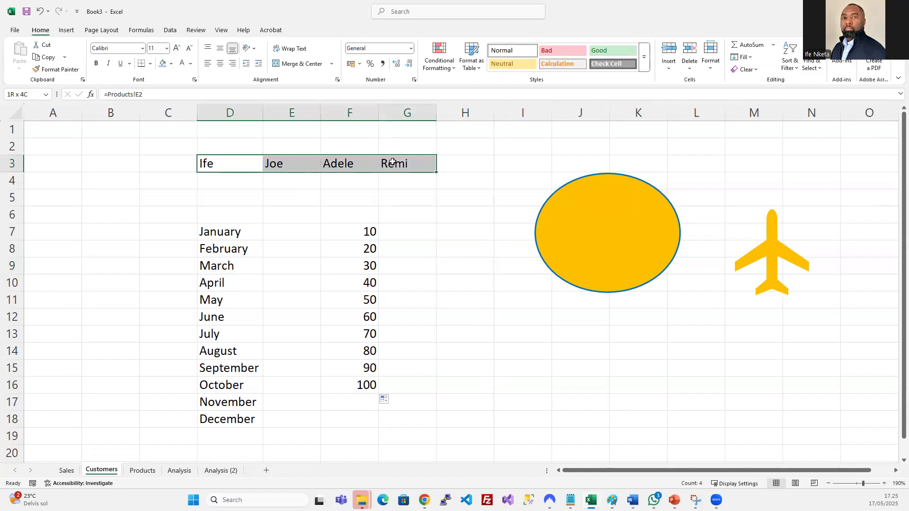
{"action": "left_click", "coordinate": [410, 231]}
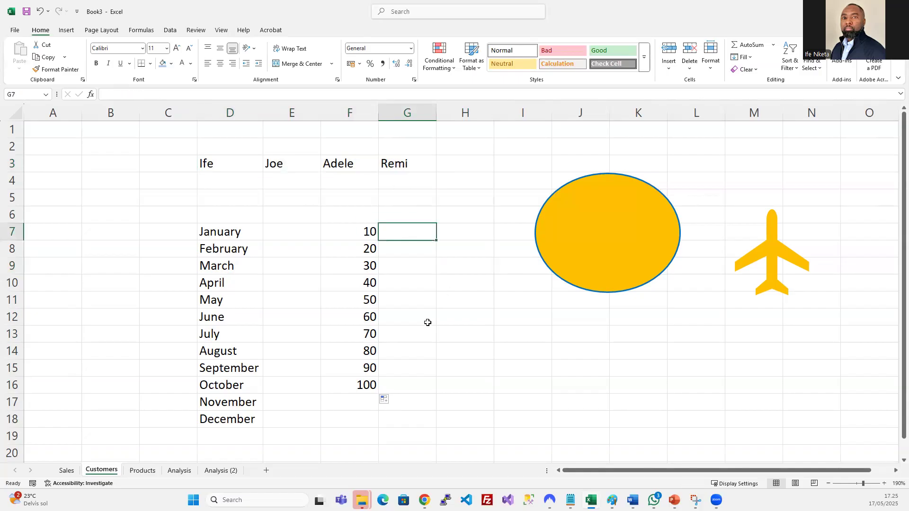
{"action": "left_click", "coordinate": [487, 304]}
{"action": "left_click", "coordinate": [282, 258]}
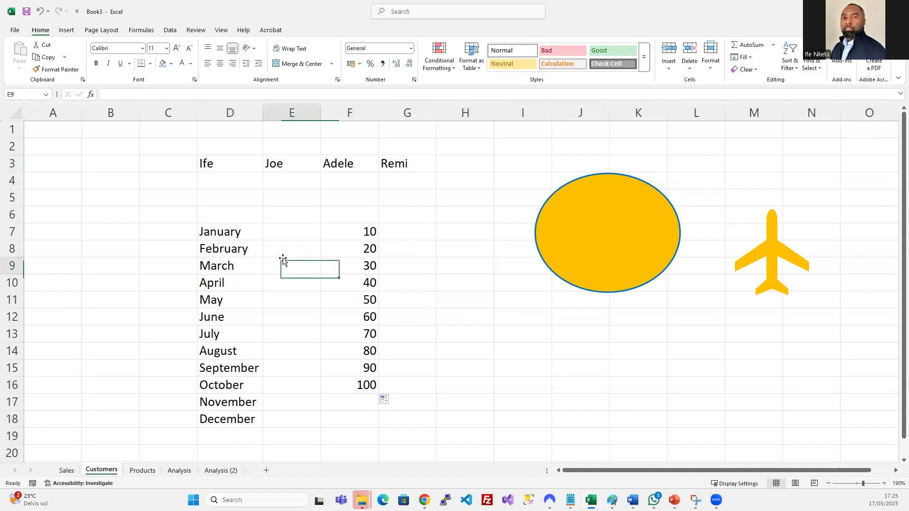
- Open the Custom Lists editor from the Advanced section of Excel Options and move it over the middle of the sheet
{"action": "left_click", "coordinate": [17, 30]}
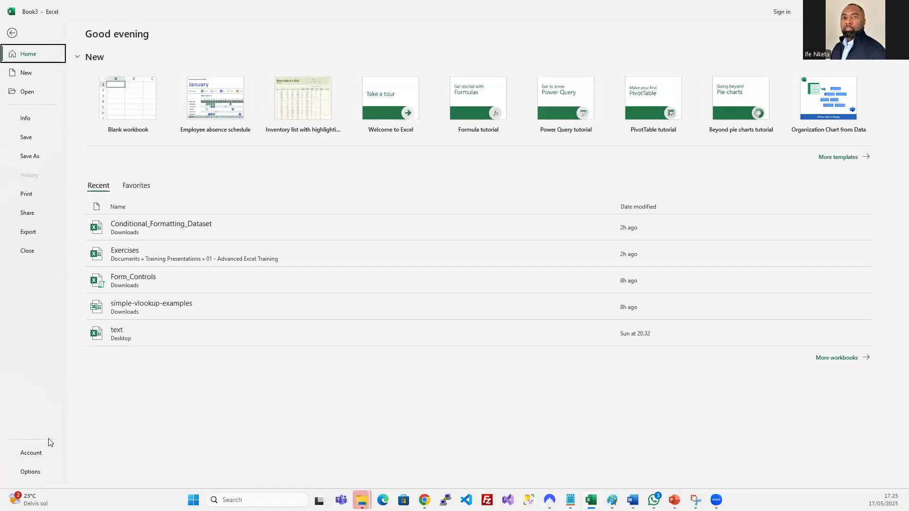
{"action": "left_click", "coordinate": [39, 470]}
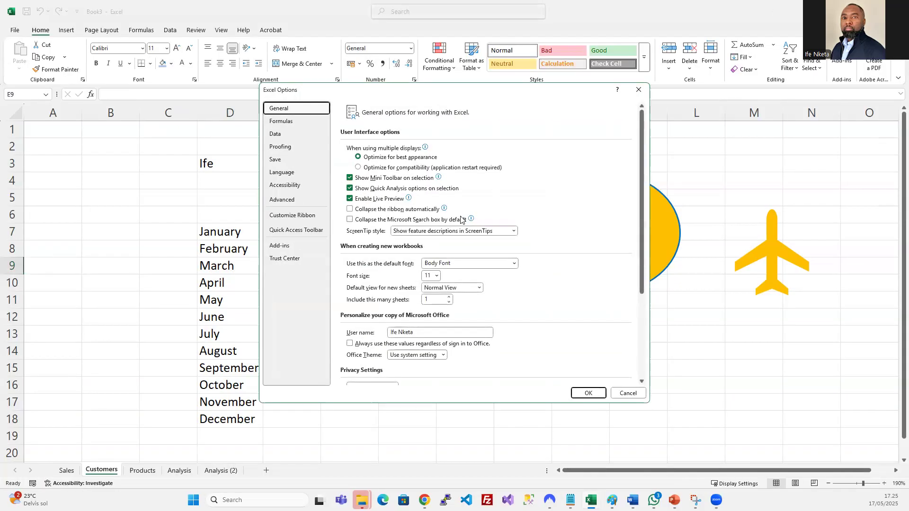
{"action": "left_click", "coordinate": [318, 199]}
{"action": "scroll", "coordinate": [476, 245], "scroll_direction": "down", "scroll_amount": 10}
{"action": "scroll", "coordinate": [476, 246], "scroll_direction": "down", "scroll_amount": 10}
{"action": "scroll", "coordinate": [477, 242], "scroll_direction": "down", "scroll_amount": 8}
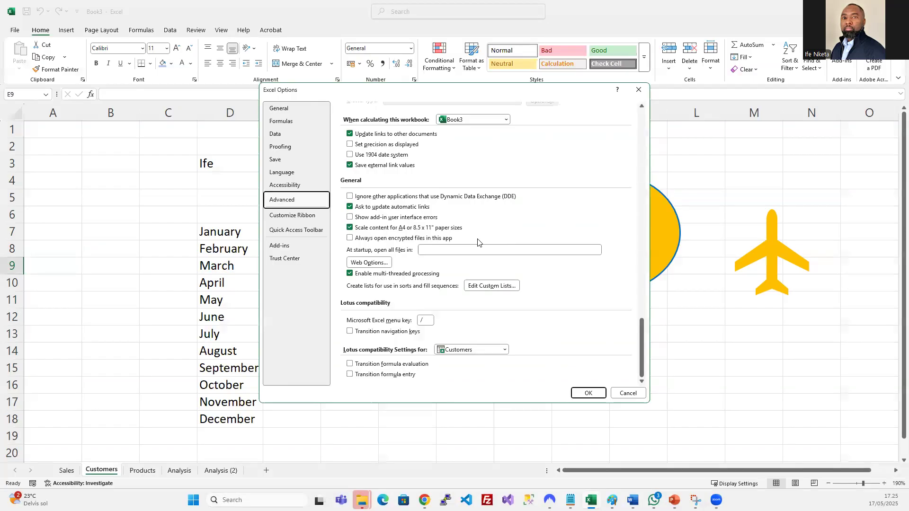
{"action": "left_click", "coordinate": [491, 286]}
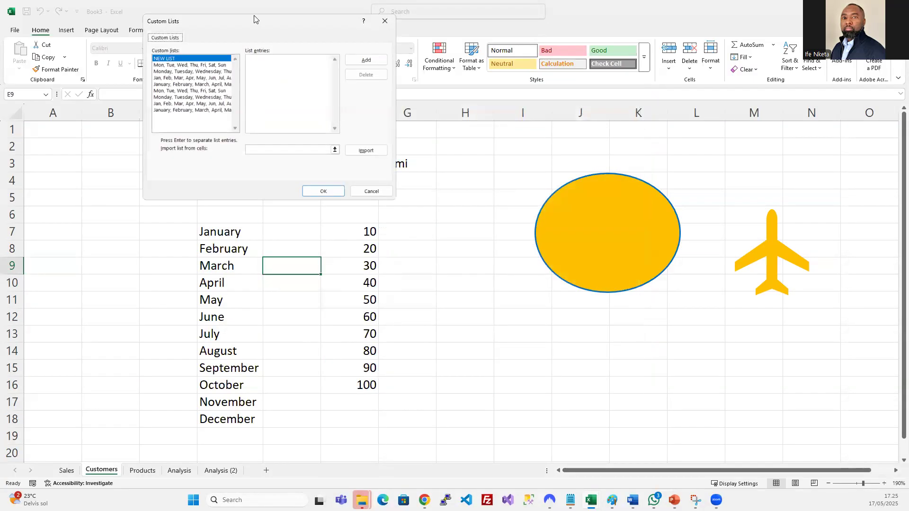
{"action": "left_click_drag", "start_coordinate": [256, 21], "coordinate": [382, 184]}
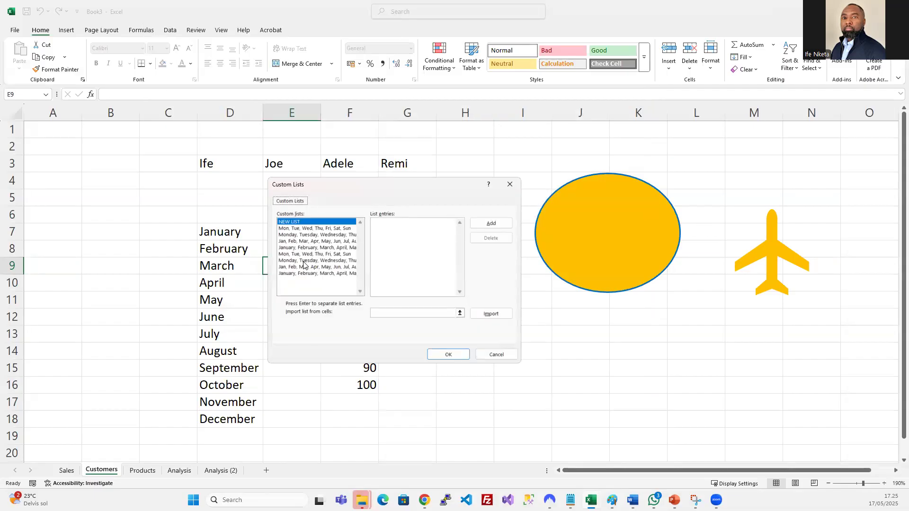
- Add a new custom list of seven first names, beginning with the four names in row 3, and accept the options
{"action": "left_click", "coordinate": [377, 224]}
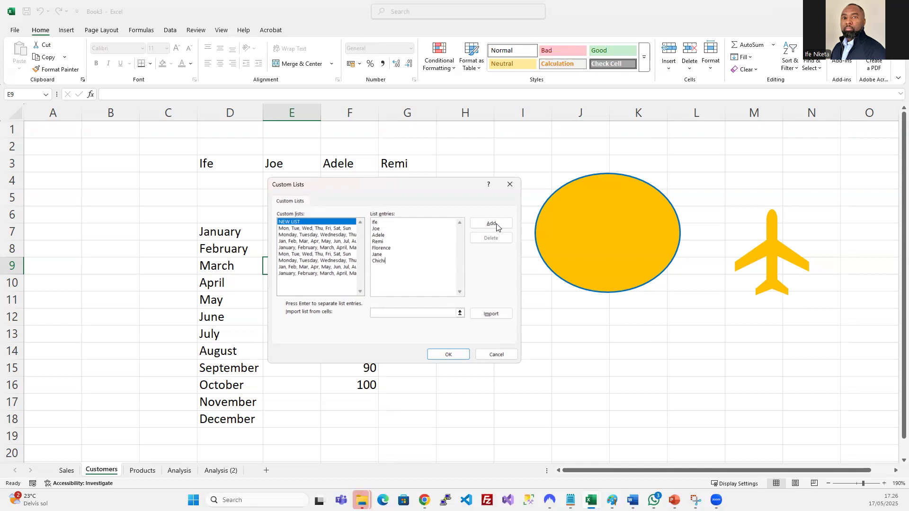
{"action": "left_click", "coordinate": [456, 357]}
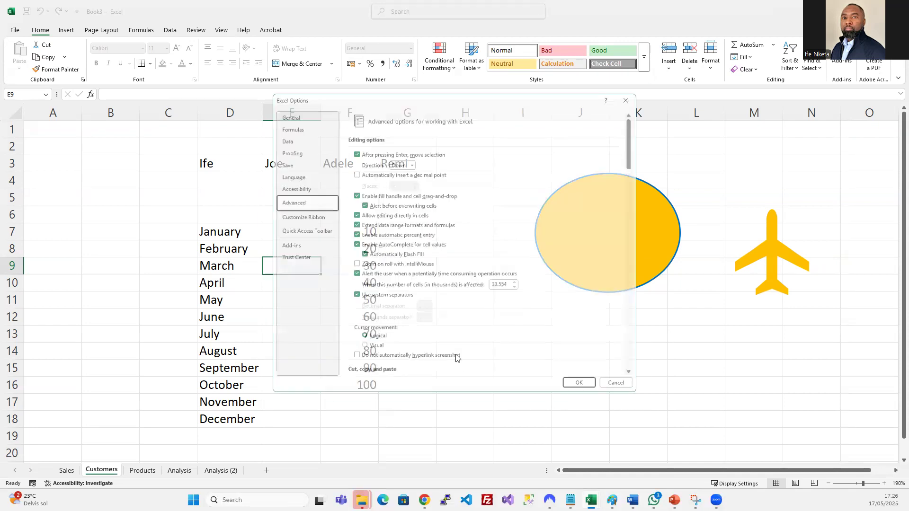
{"action": "left_click", "coordinate": [578, 394]}
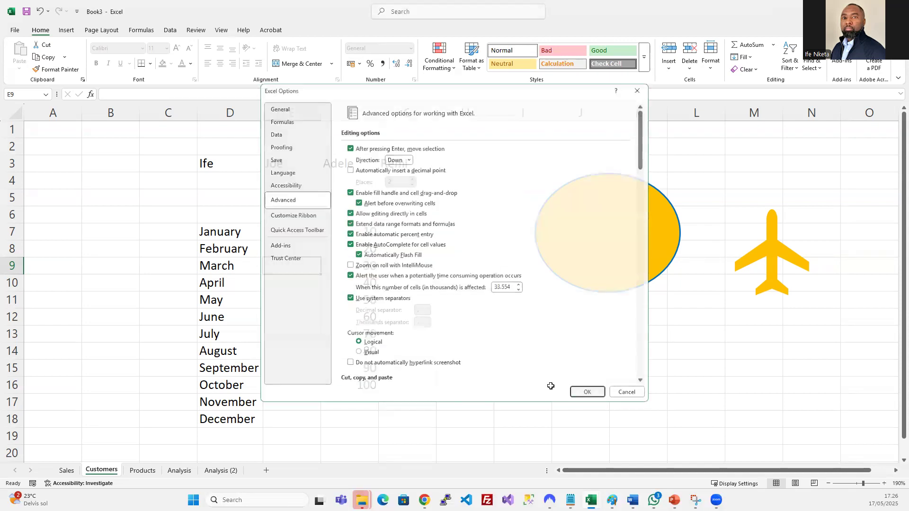
- Reopen the custom lists from the Advanced options, check the entries of the new names list and accept the list editor
{"action": "left_click", "coordinate": [22, 31]}
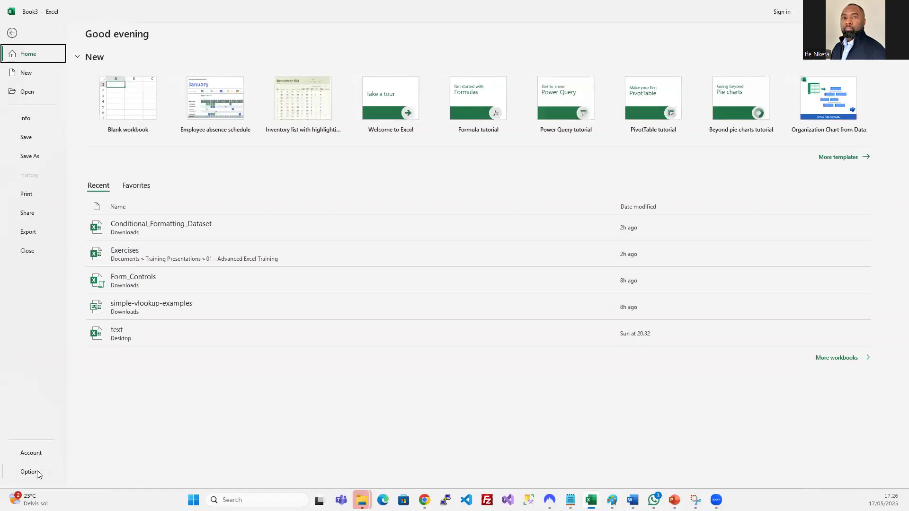
{"action": "left_click", "coordinate": [38, 471]}
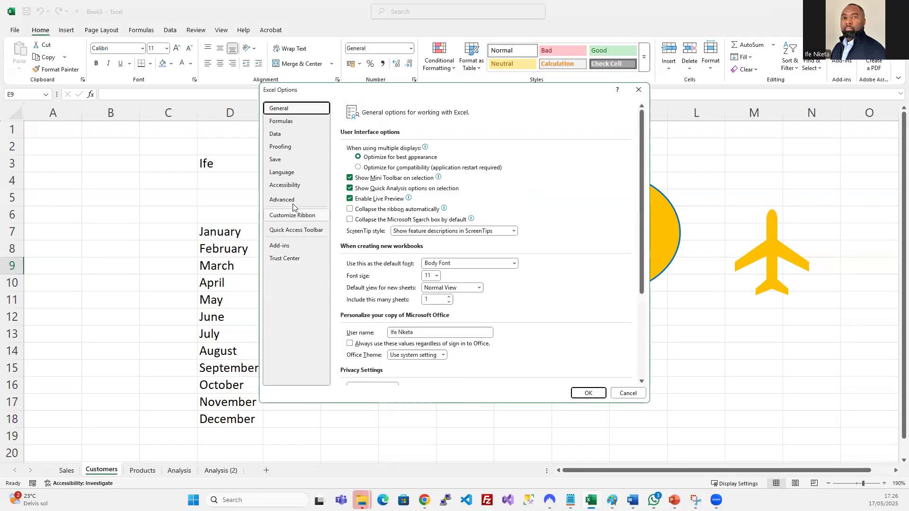
{"action": "left_click", "coordinate": [293, 201]}
{"action": "scroll", "coordinate": [433, 274], "scroll_direction": "down", "scroll_amount": 20}
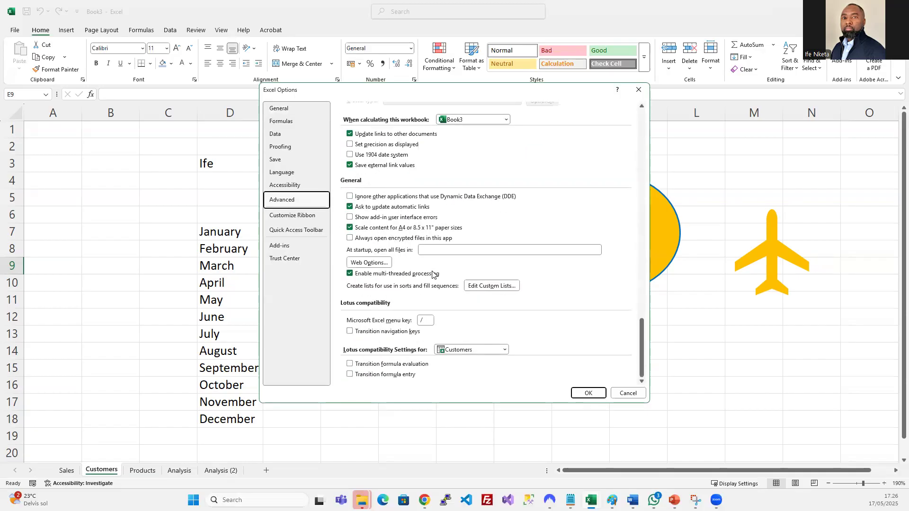
{"action": "scroll", "coordinate": [432, 274], "scroll_direction": "up", "scroll_amount": 9}
{"action": "scroll", "coordinate": [447, 273], "scroll_direction": "up", "scroll_amount": 9}
{"action": "scroll", "coordinate": [446, 257], "scroll_direction": "up", "scroll_amount": 9}
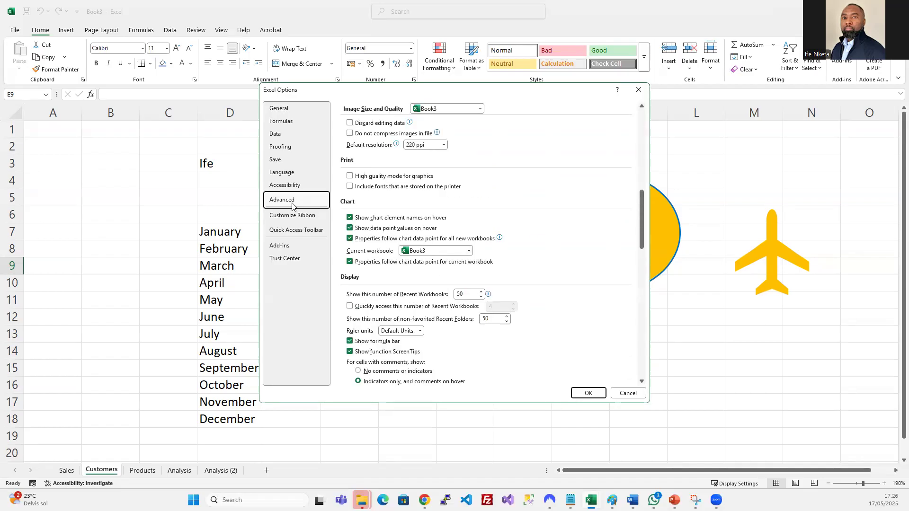
{"action": "scroll", "coordinate": [480, 265], "scroll_direction": "down", "scroll_amount": 20}
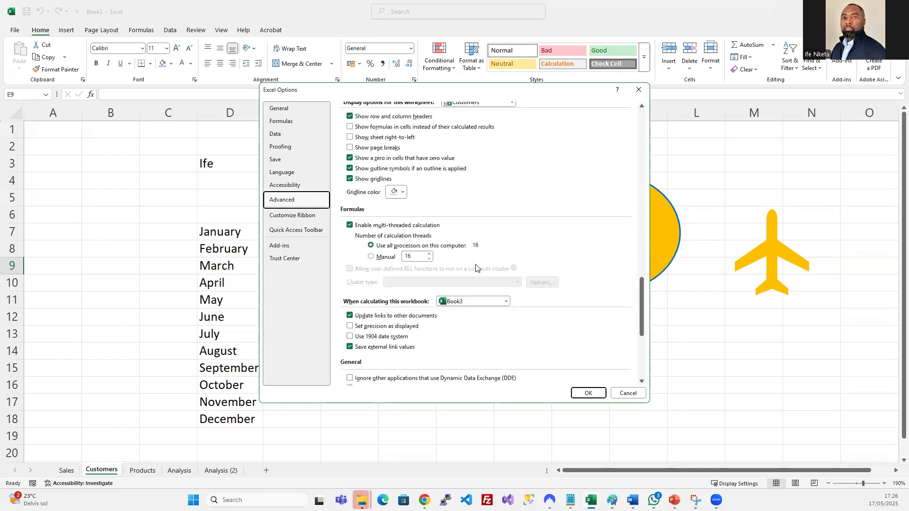
{"action": "scroll", "coordinate": [475, 268], "scroll_direction": "down", "scroll_amount": 8}
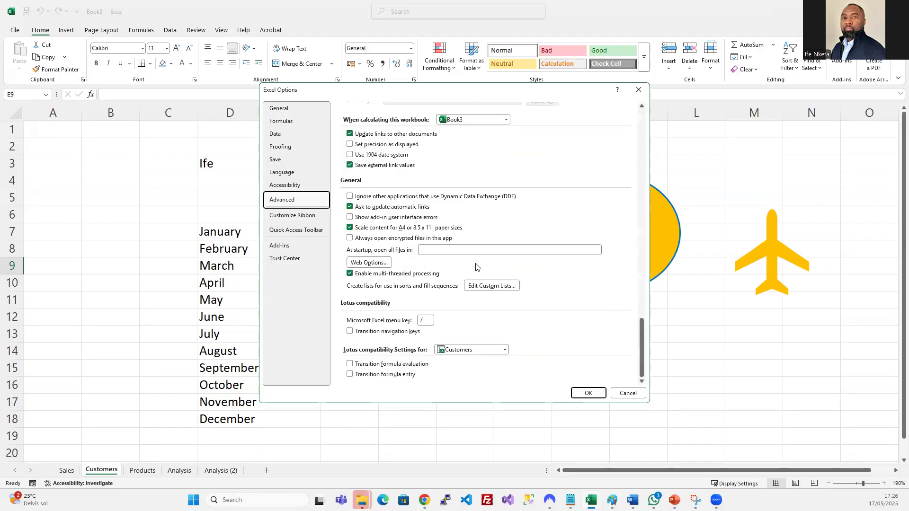
{"action": "left_click", "coordinate": [493, 286]}
{"action": "left_click", "coordinate": [298, 280]}
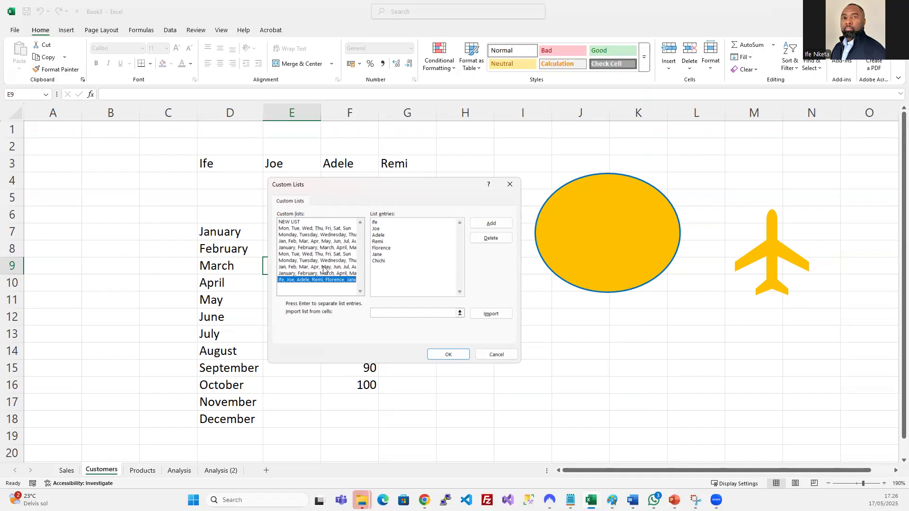
{"action": "left_click", "coordinate": [448, 354]}
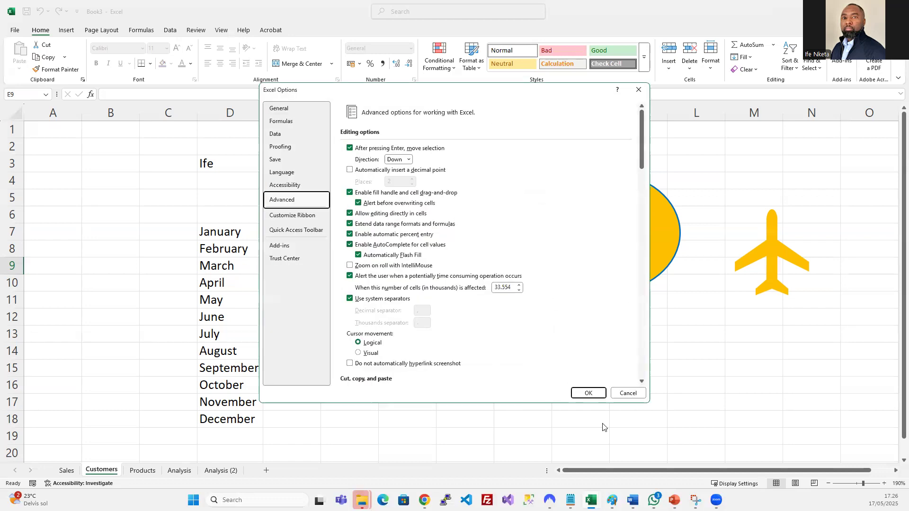
- Accept the Excel options, enter the custom list's first name in H7 and AutoFill the names list down to H13
{"action": "left_click", "coordinate": [588, 392]}
{"action": "left_click", "coordinate": [450, 229]}
{"action": "type", "text": "Ife"}
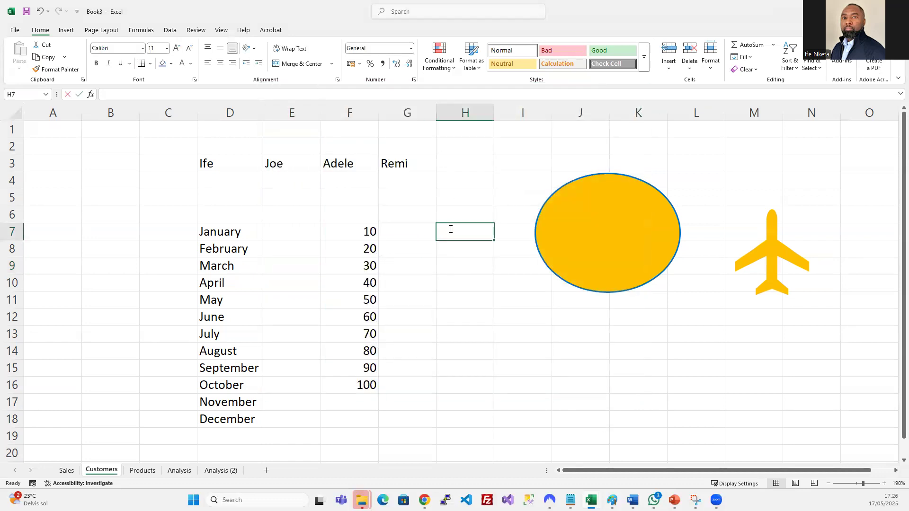
{"action": "key", "text": "Return"}
{"action": "left_click", "coordinate": [450, 229]}
{"action": "left_click_drag", "start_coordinate": [495, 241], "coordinate": [492, 338]}
{"action": "left_click", "coordinate": [509, 353]}
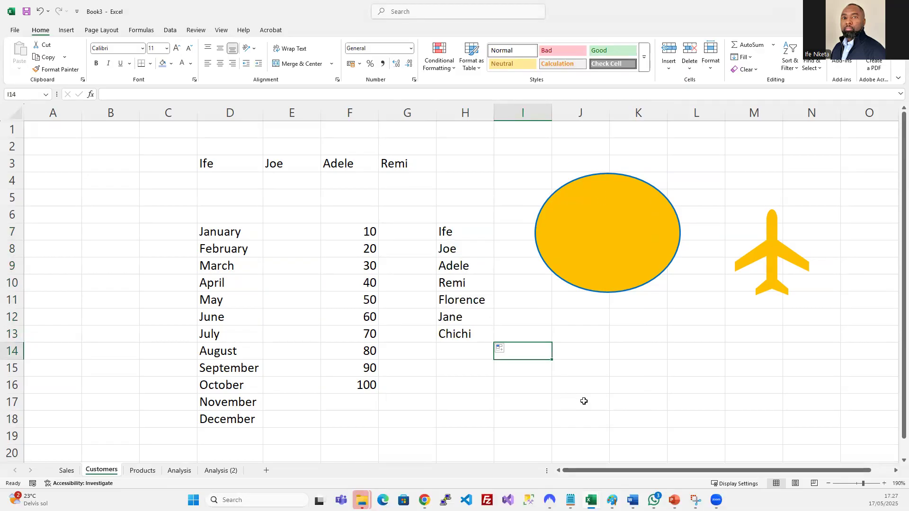
{"action": "left_click_drag", "start_coordinate": [457, 238], "coordinate": [466, 334]}
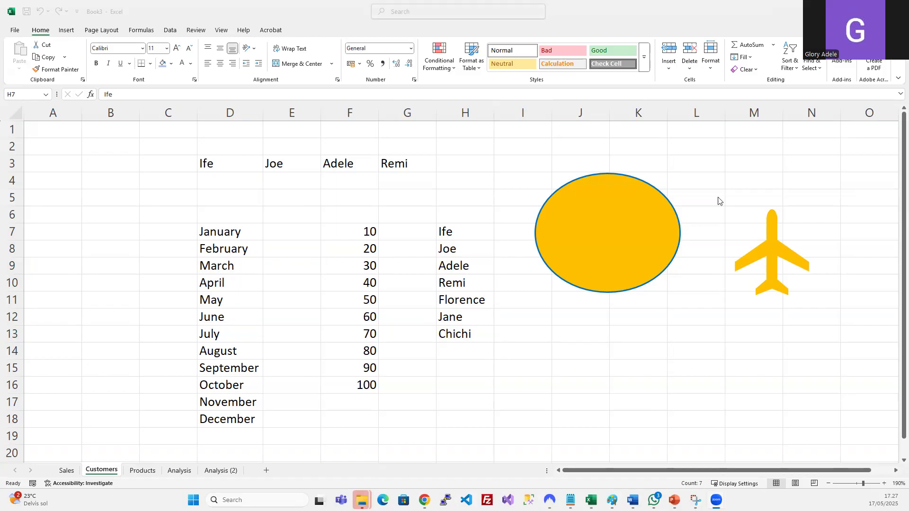
{"action": "left_click", "coordinate": [641, 309]}
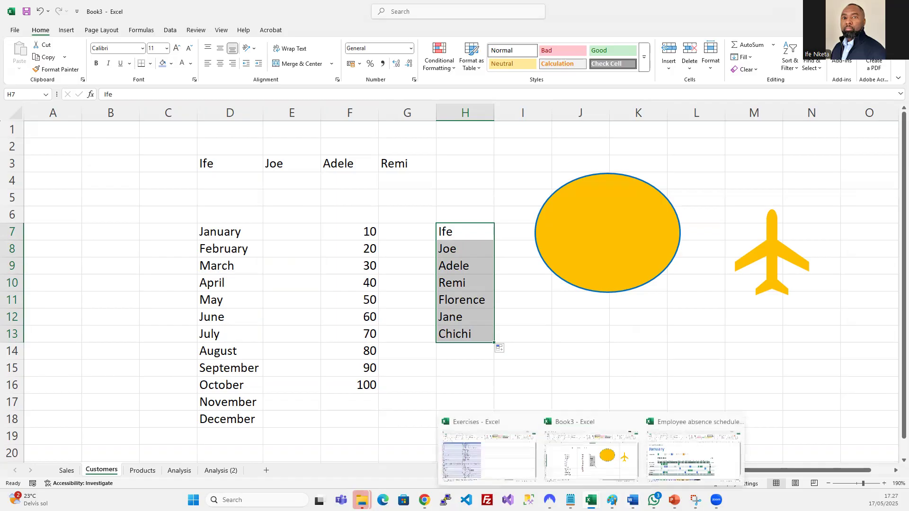
{"action": "left_click", "coordinate": [481, 393]}
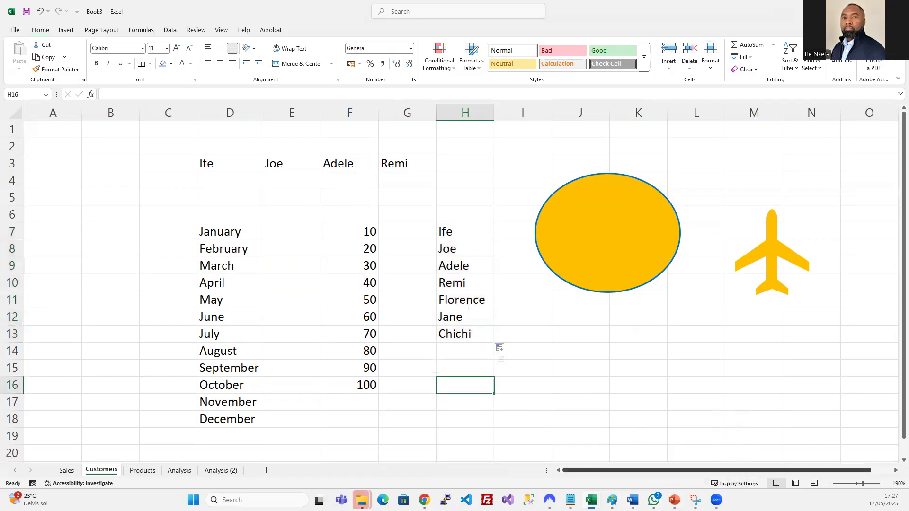
- Check the data entry topics on the PowerPoint slide and return to the Book3 workbook
{"action": "mouse_move", "coordinate": [674, 500]}
{"action": "left_click", "coordinate": [673, 456]}
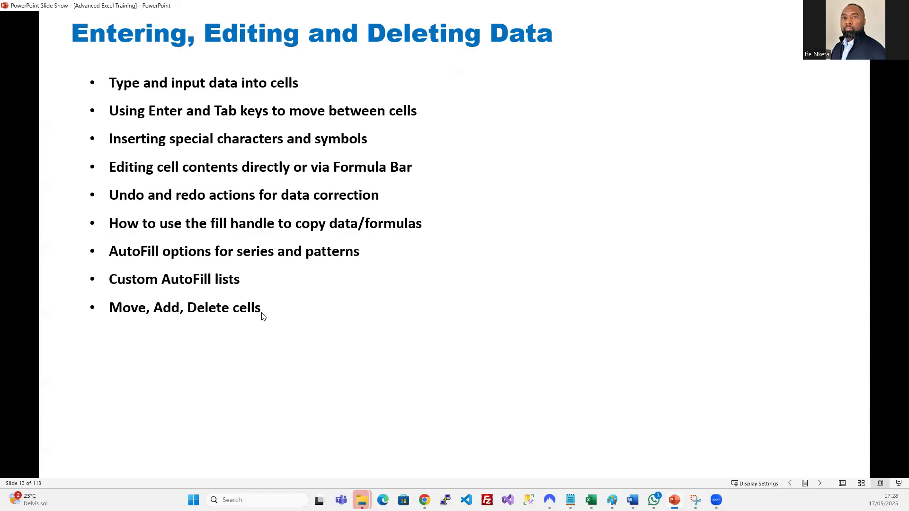
{"action": "mouse_move", "coordinate": [591, 500]}
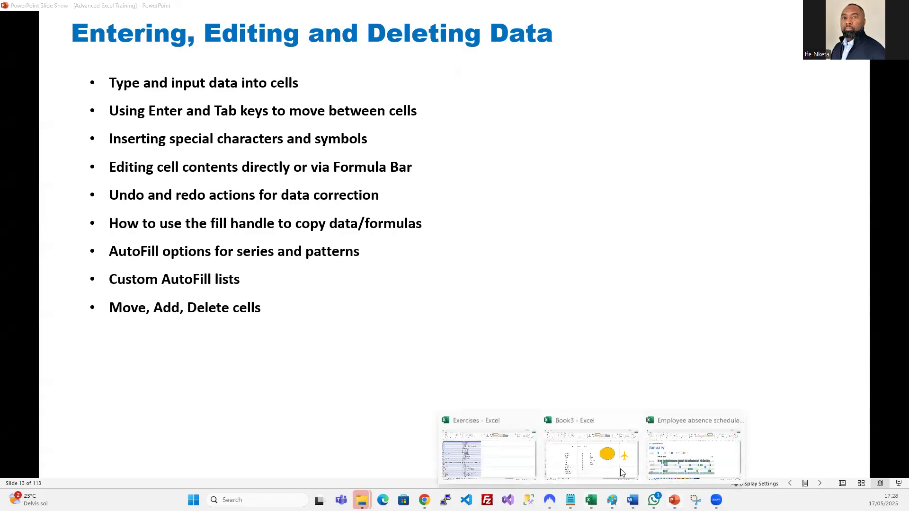
{"action": "left_click", "coordinate": [588, 462]}
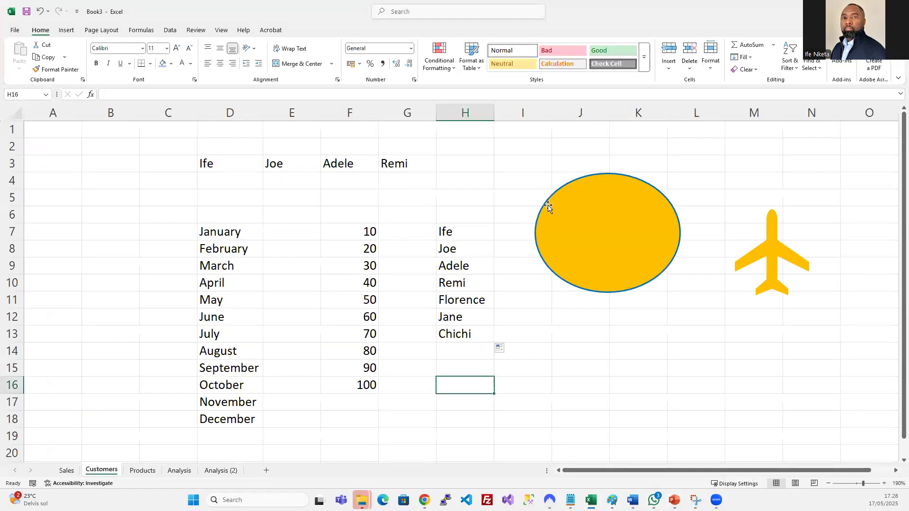
- Delete the yellow oval from the Customers sheet and remove the entire row 3 containing the four names
{"action": "left_click", "coordinate": [604, 246]}
{"action": "key", "text": "Delete"}
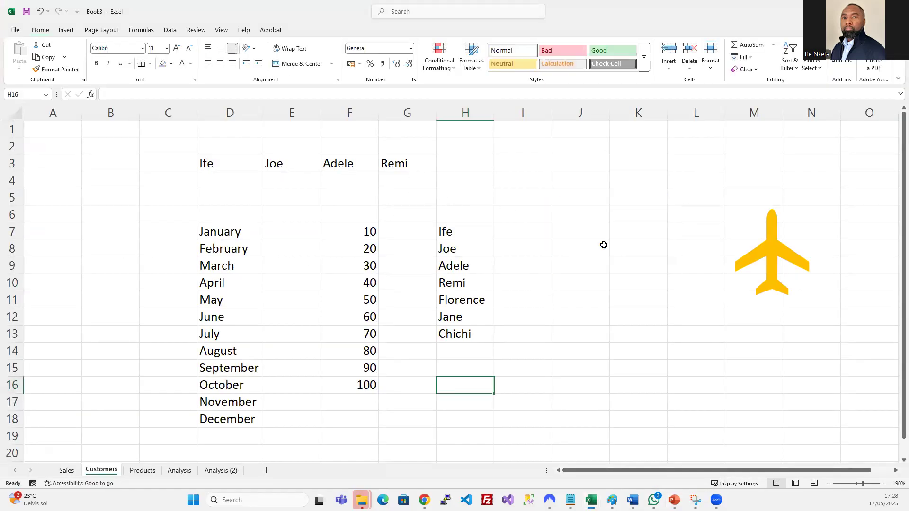
{"action": "left_click", "coordinate": [385, 163]}
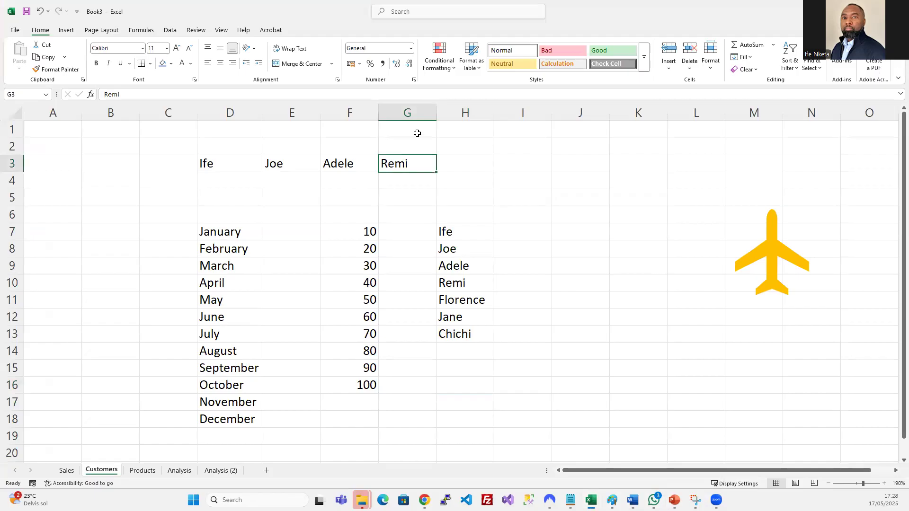
{"action": "left_click", "coordinate": [9, 164]}
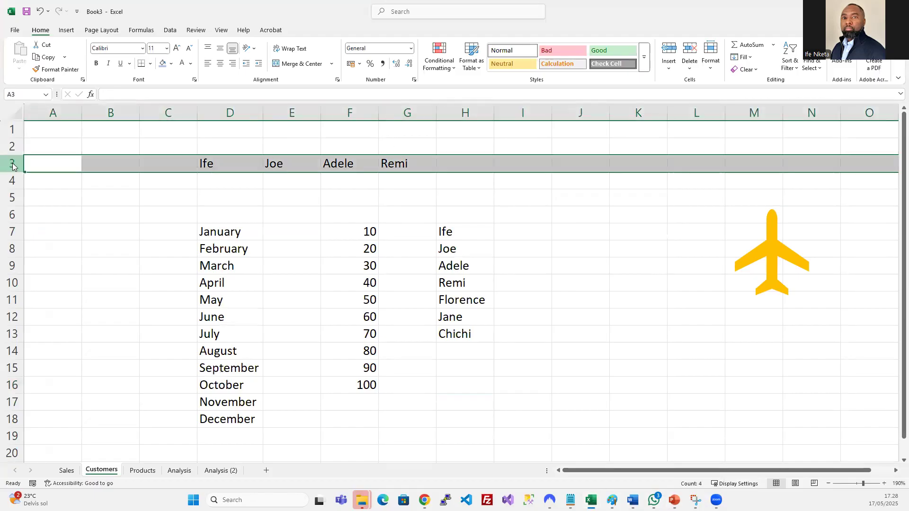
{"action": "right_click", "coordinate": [9, 164]}
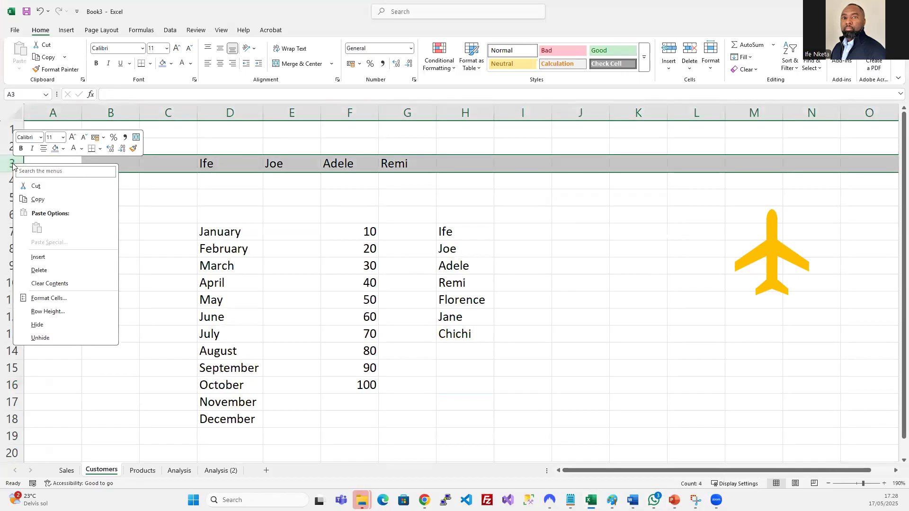
{"action": "left_click", "coordinate": [39, 269]}
{"action": "left_click", "coordinate": [299, 262]}
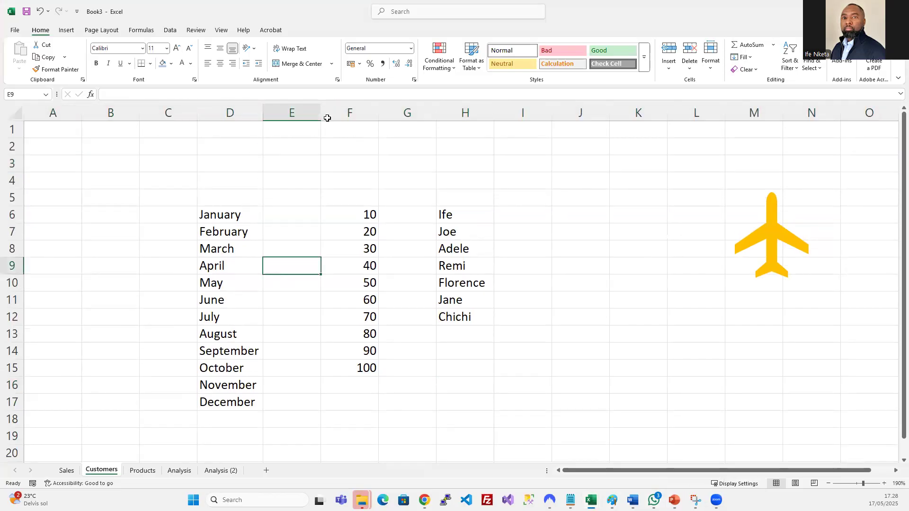
- Delete column F with the number series, and delete the empty column that takes its place
{"action": "left_click", "coordinate": [363, 111]}
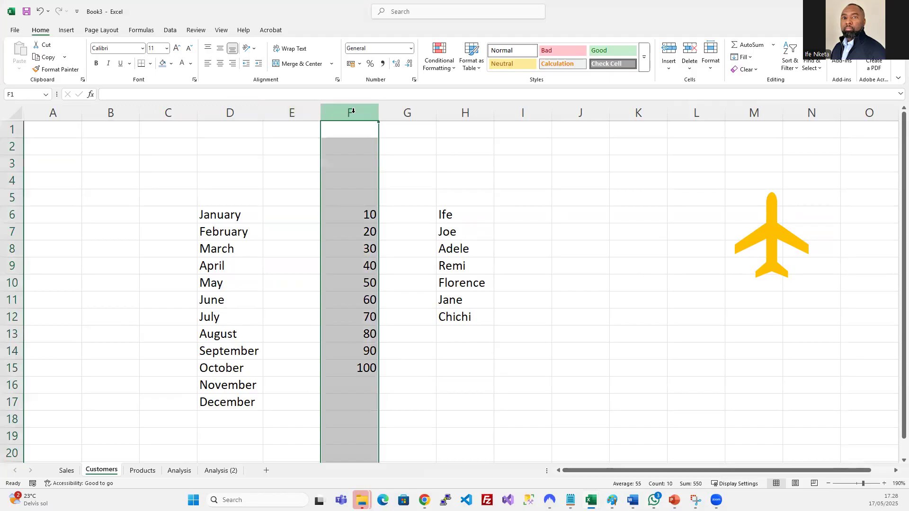
{"action": "right_click", "coordinate": [354, 110]}
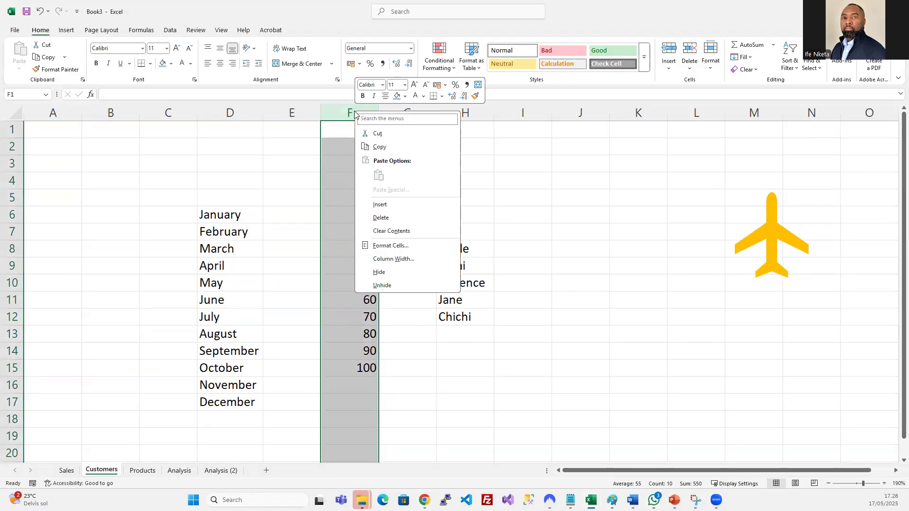
{"action": "left_click", "coordinate": [385, 217]}
{"action": "left_click", "coordinate": [414, 261]}
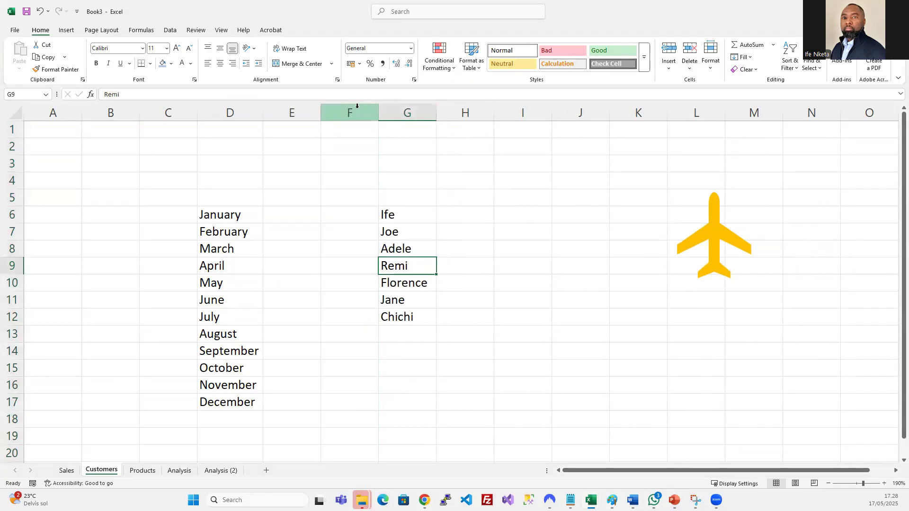
{"action": "right_click", "coordinate": [359, 111]}
{"action": "left_click", "coordinate": [398, 218]}
{"action": "left_click", "coordinate": [381, 243]}
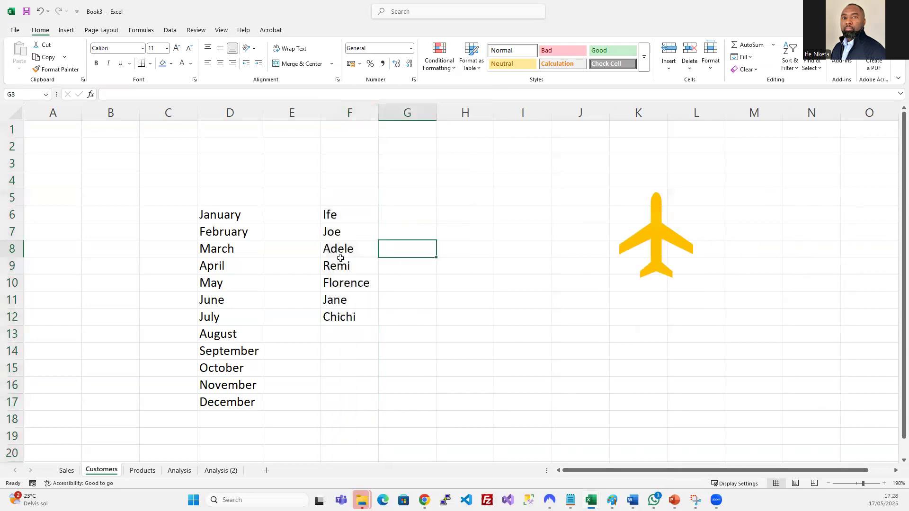
- Undo both column deletions on the Customers sheet
{"action": "left_click", "coordinate": [356, 237]}
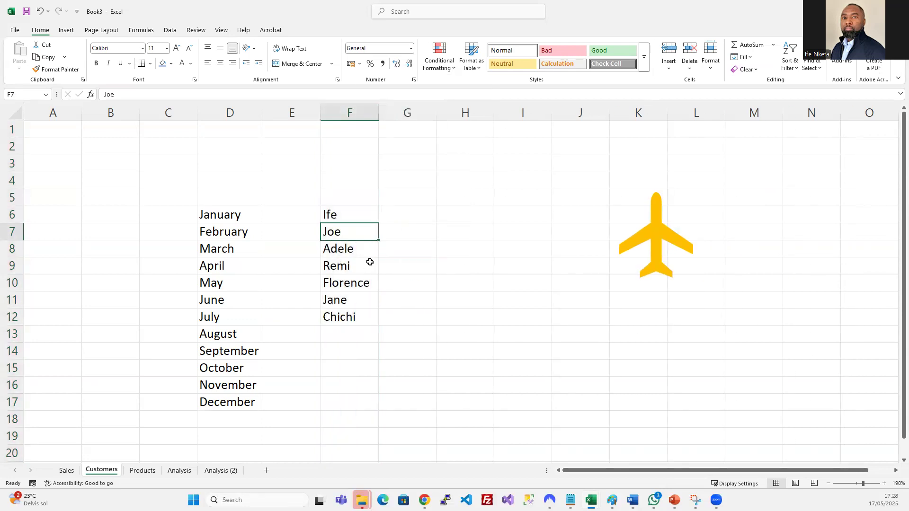
{"action": "key", "text": "ctrl+z"}
{"action": "key", "text": "ctrl+z"}
{"action": "left_click", "coordinate": [496, 282]}
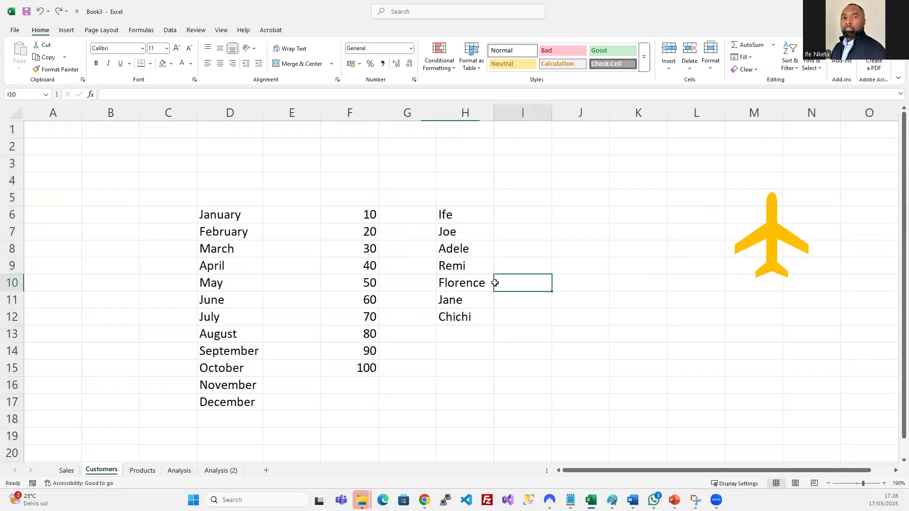
{"action": "left_click", "coordinate": [484, 252]}
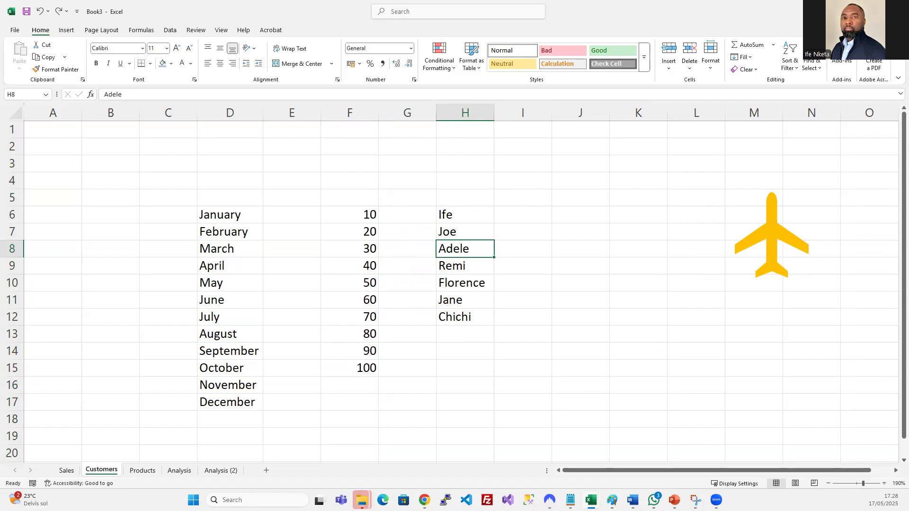
- Advance the PowerPoint slide show to the Cell Formatting Basics slide, review it and return to the Book3 workbook
{"action": "key", "text": "alt+Tab"}
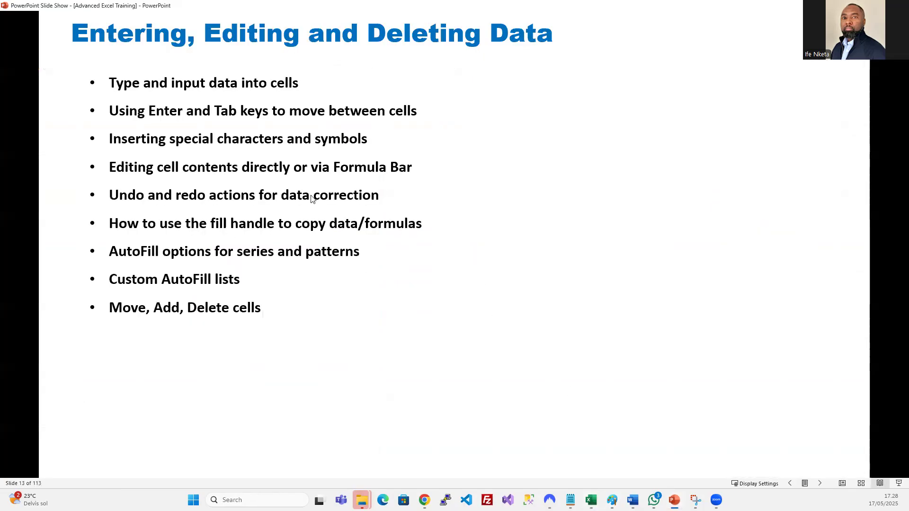
{"action": "key", "text": "Right"}
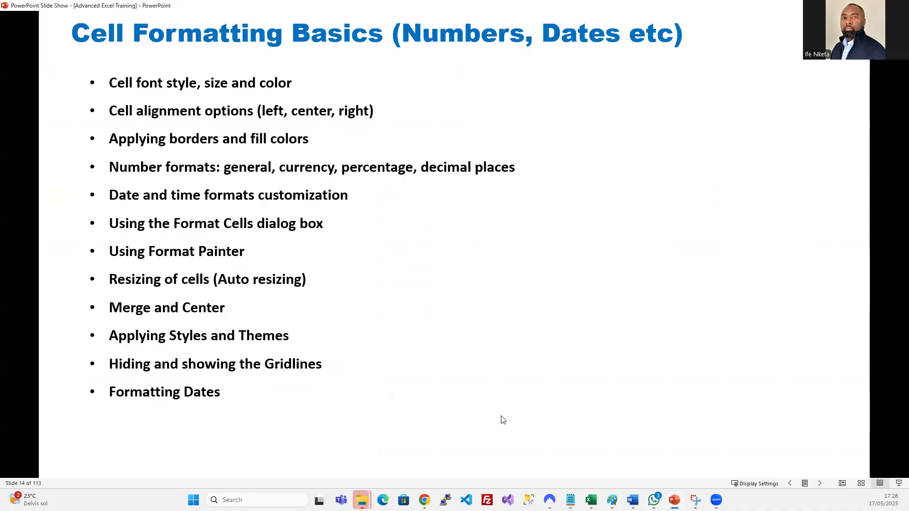
{"action": "mouse_move", "coordinate": [591, 500]}
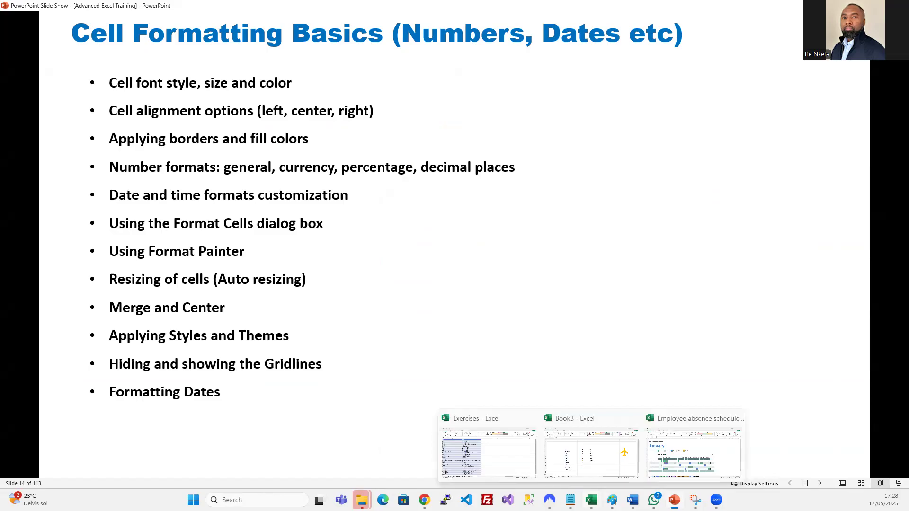
{"action": "left_click", "coordinate": [599, 467]}
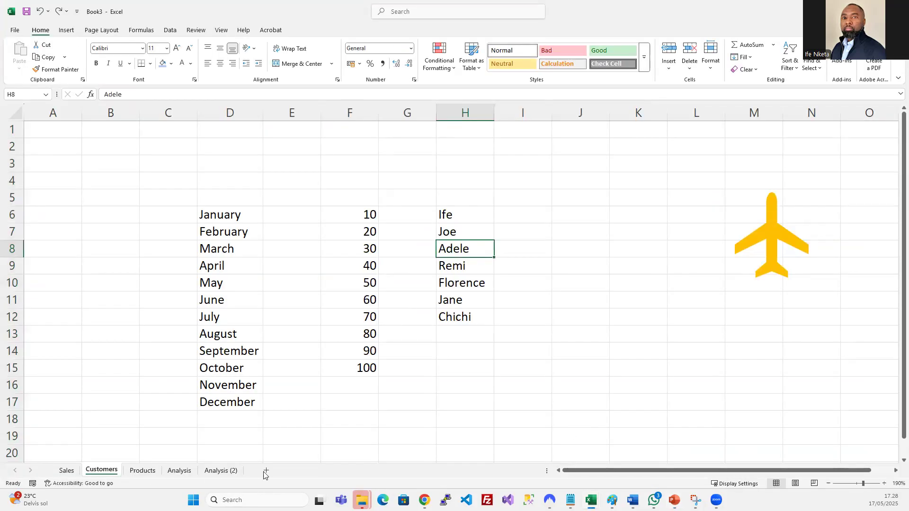
- Open the Products sheet and enlarge the font of cell E2 step by step to size 72
{"action": "left_click", "coordinate": [142, 470]}
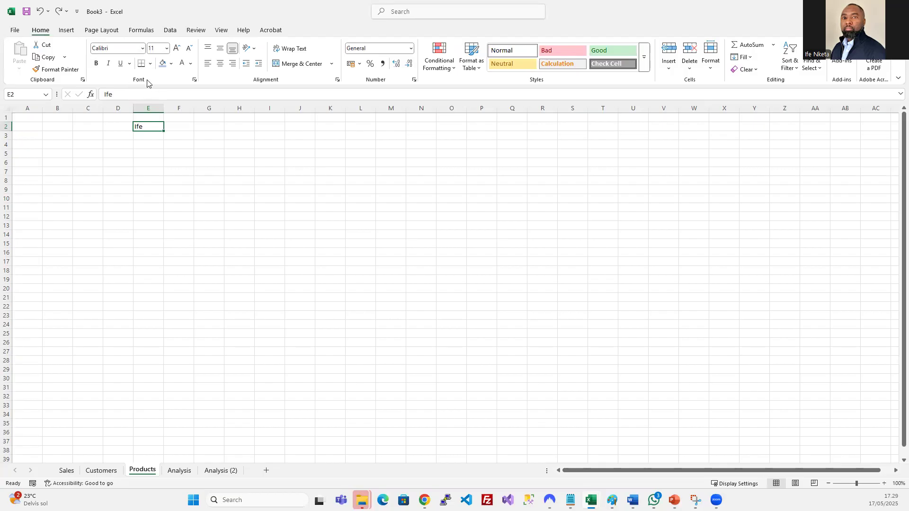
{"action": "left_click", "coordinate": [178, 47]}
{"action": "left_click", "coordinate": [178, 48]}
{"action": "left_click", "coordinate": [178, 48]}
{"action": "left_click", "coordinate": [178, 48]}
{"action": "left_click", "coordinate": [178, 47]}
{"action": "left_click", "coordinate": [178, 48]}
{"action": "left_click", "coordinate": [178, 48]}
{"action": "left_click", "coordinate": [178, 48]}
{"action": "left_click", "coordinate": [178, 48]}
{"action": "left_click", "coordinate": [178, 48]}
{"action": "left_click", "coordinate": [178, 48]}
{"action": "left_click", "coordinate": [178, 48]}
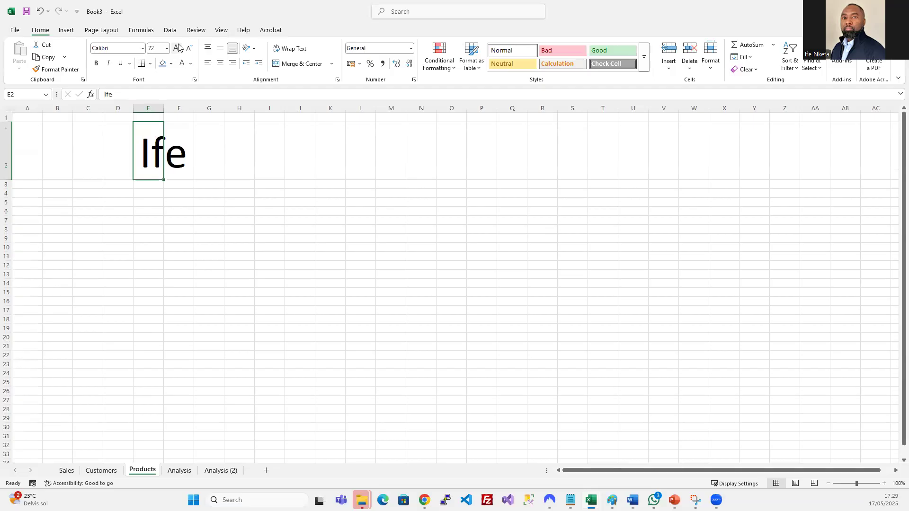
- Reduce the font of cell E2 step by step to size 20
{"action": "left_click", "coordinate": [190, 48]}
{"action": "left_click", "coordinate": [189, 48]}
{"action": "left_click", "coordinate": [190, 48]}
{"action": "left_click", "coordinate": [189, 48]}
{"action": "left_click", "coordinate": [190, 48]}
{"action": "left_click", "coordinate": [190, 48]}
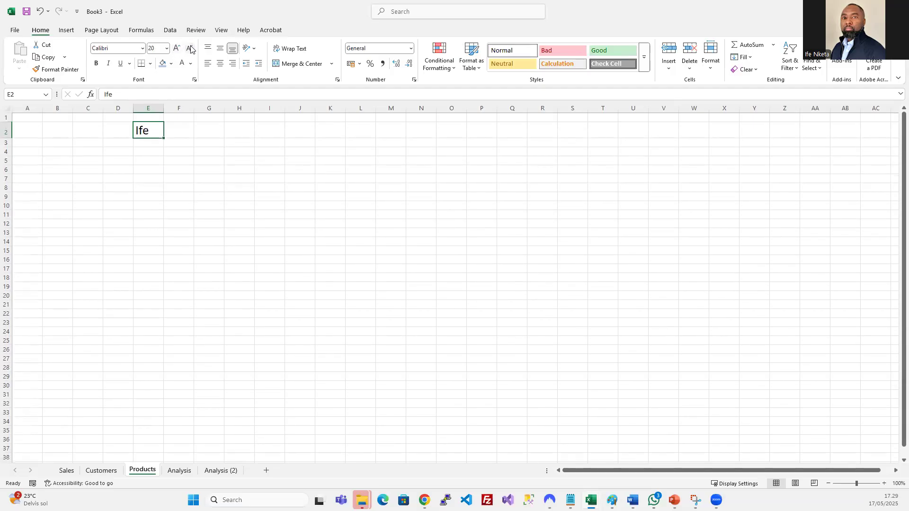
- Try the Arial Black font on cell E2 and toggle its bold formatting
{"action": "left_click", "coordinate": [143, 49]}
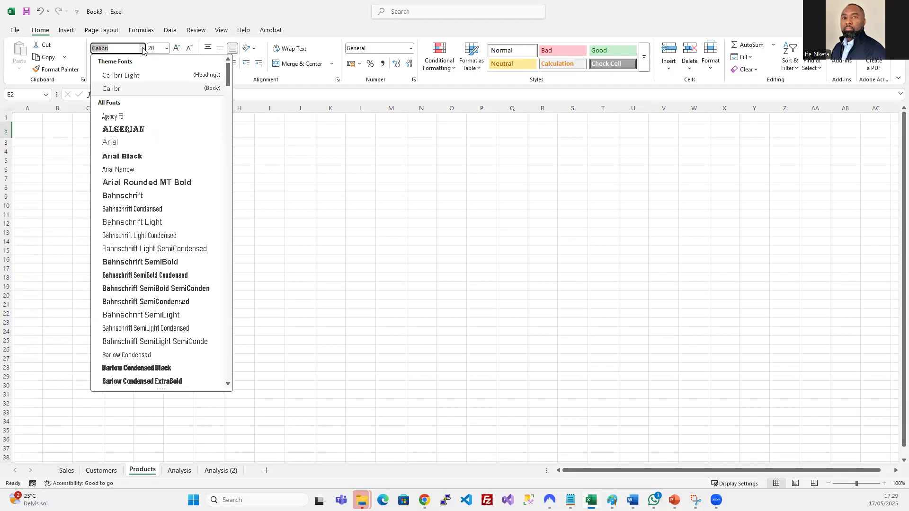
{"action": "left_click", "coordinate": [135, 157]}
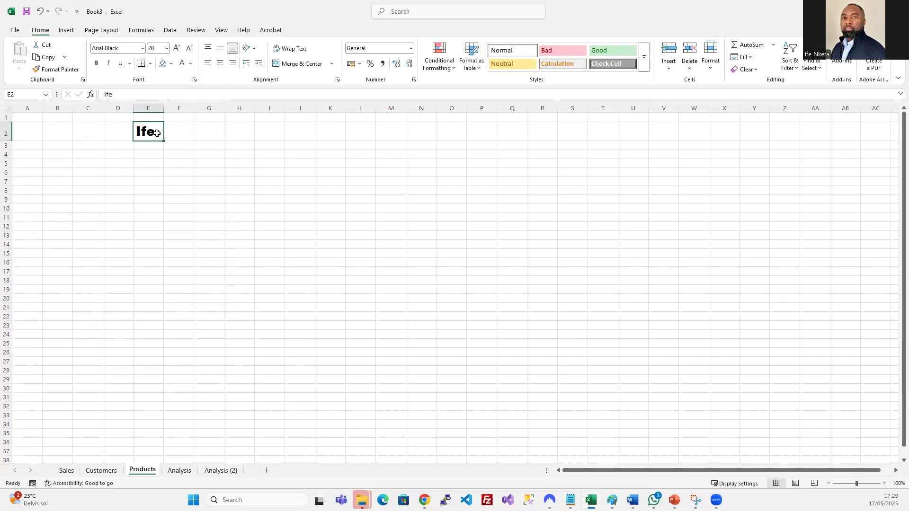
{"action": "left_click", "coordinate": [97, 64]}
- Change the font of cell E2 to Arial and make its text bold, italic and underlined
{"action": "left_click", "coordinate": [142, 48]}
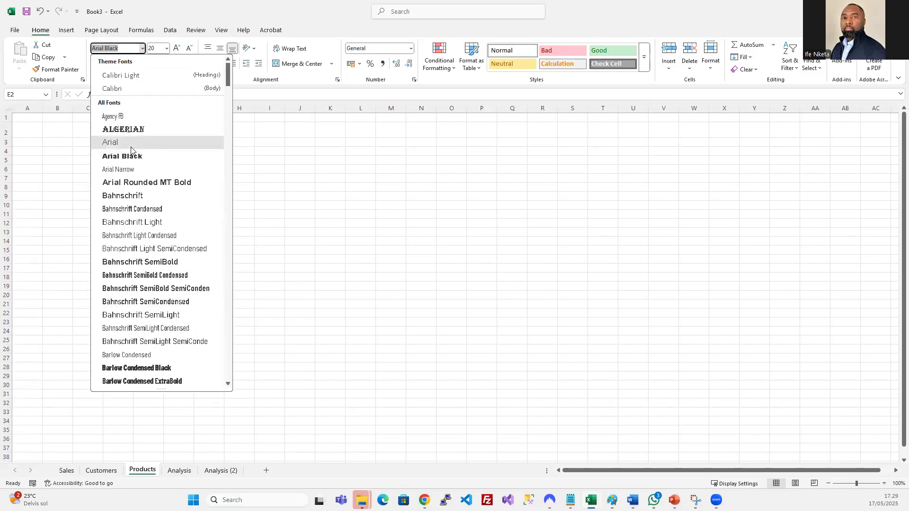
{"action": "left_click", "coordinate": [131, 143]}
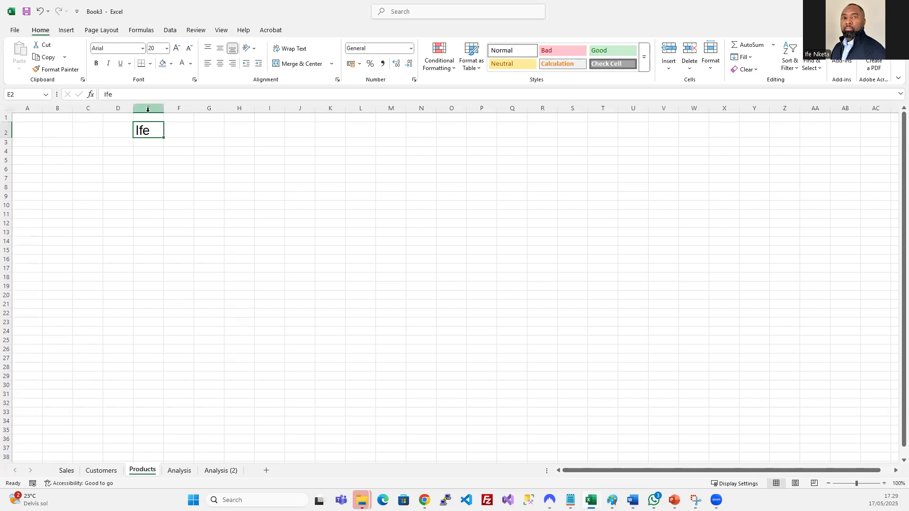
{"action": "left_click", "coordinate": [97, 64]}
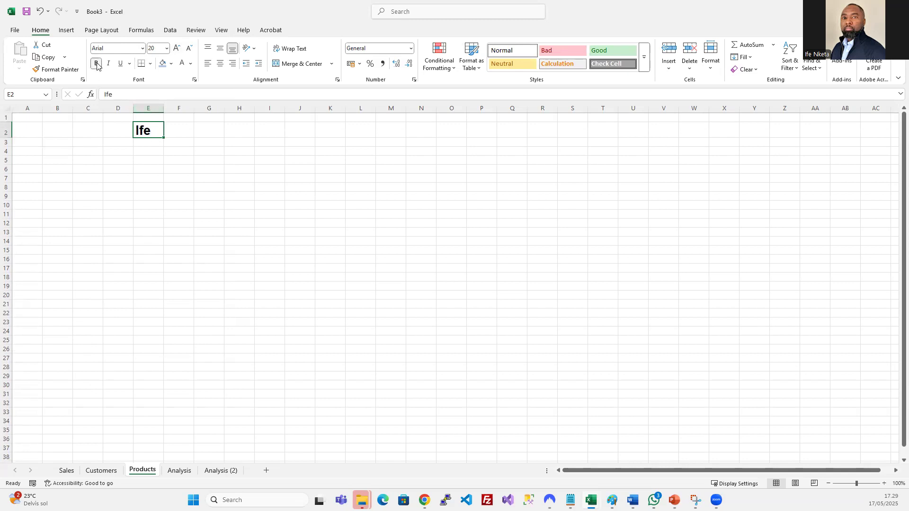
{"action": "left_click", "coordinate": [108, 63]}
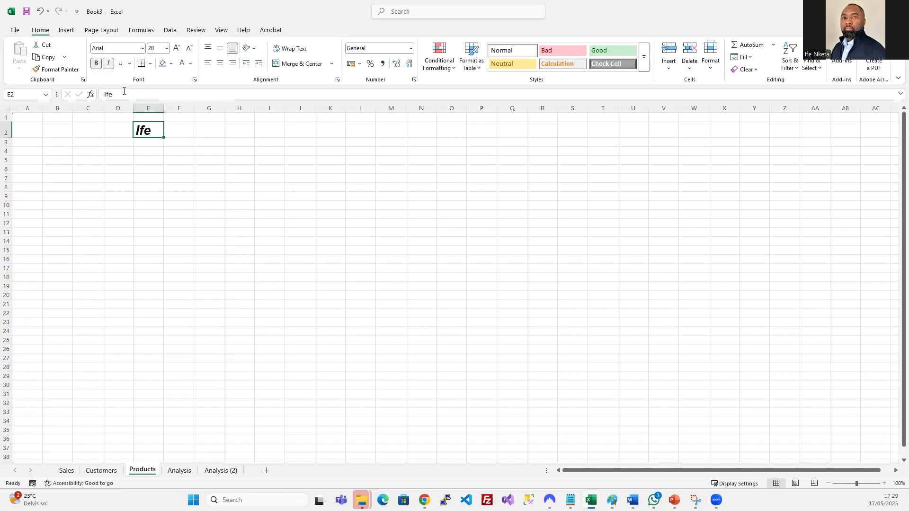
{"action": "left_click", "coordinate": [121, 64]}
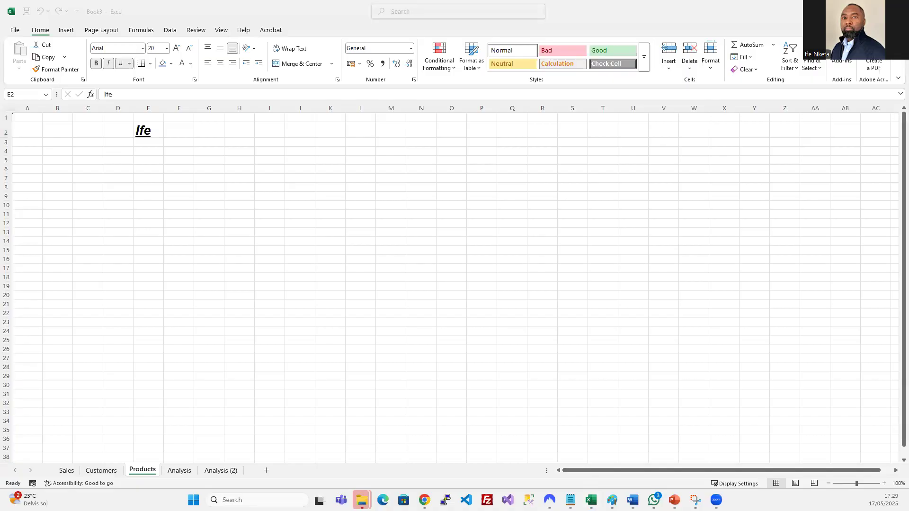
{"action": "left_click", "coordinate": [161, 132]}
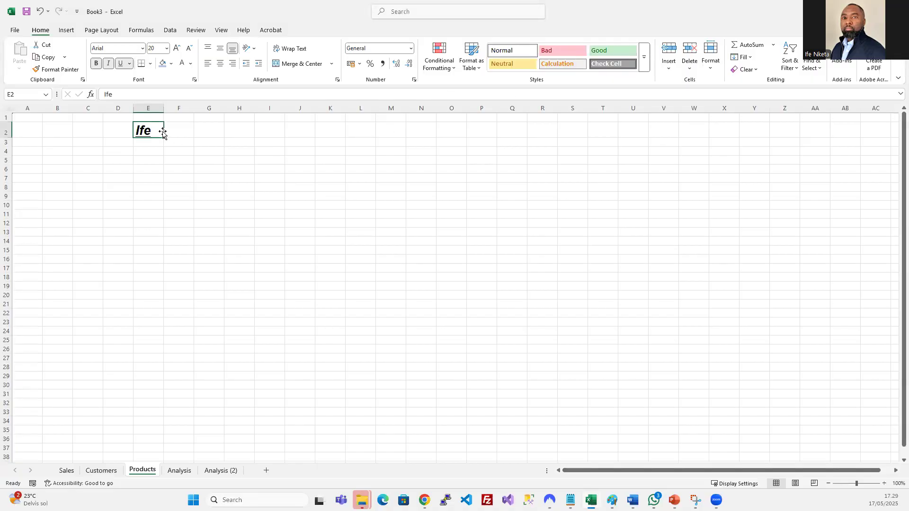
- Fill cell E2 with a light orange background color
{"action": "left_click", "coordinate": [163, 65]}
{"action": "left_click", "coordinate": [171, 63]}
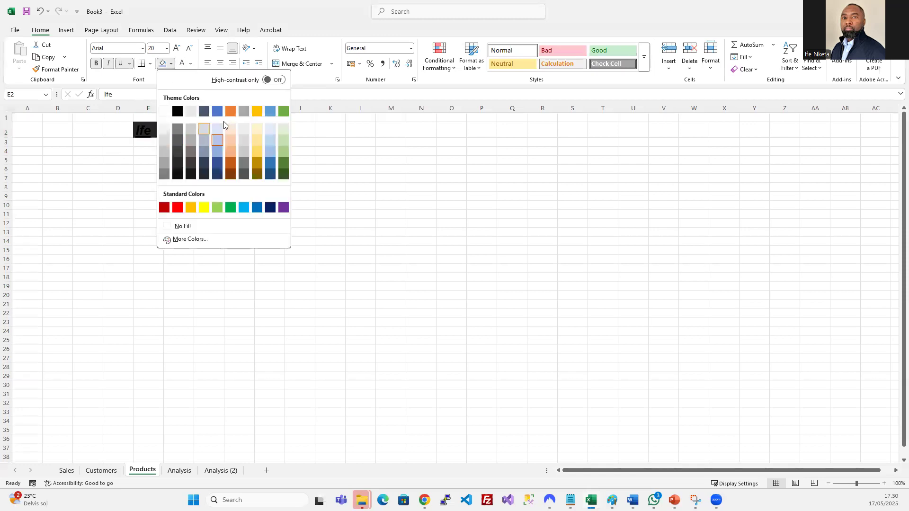
{"action": "left_click", "coordinate": [230, 152]}
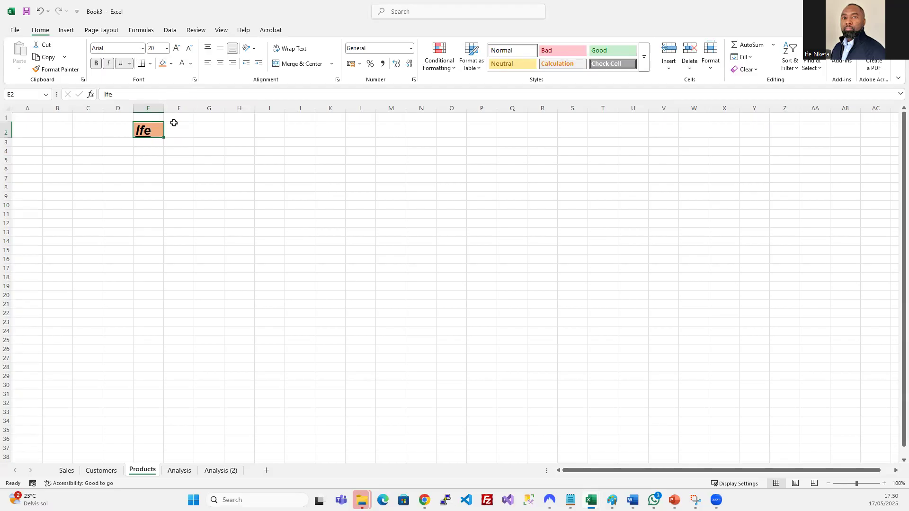
- Color the text of cell E2 dark blue and replace that color with dark green
{"action": "left_click", "coordinate": [191, 64]}
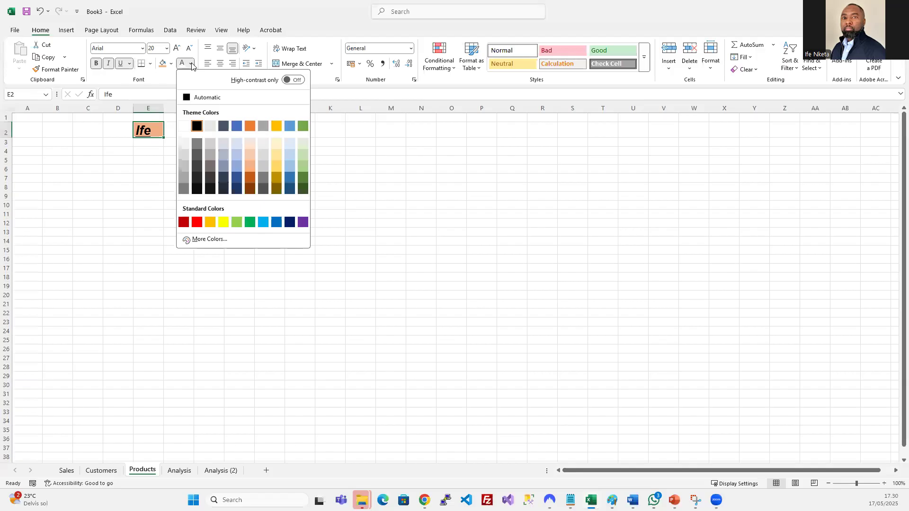
{"action": "left_click", "coordinate": [236, 181]}
{"action": "left_click", "coordinate": [189, 204]}
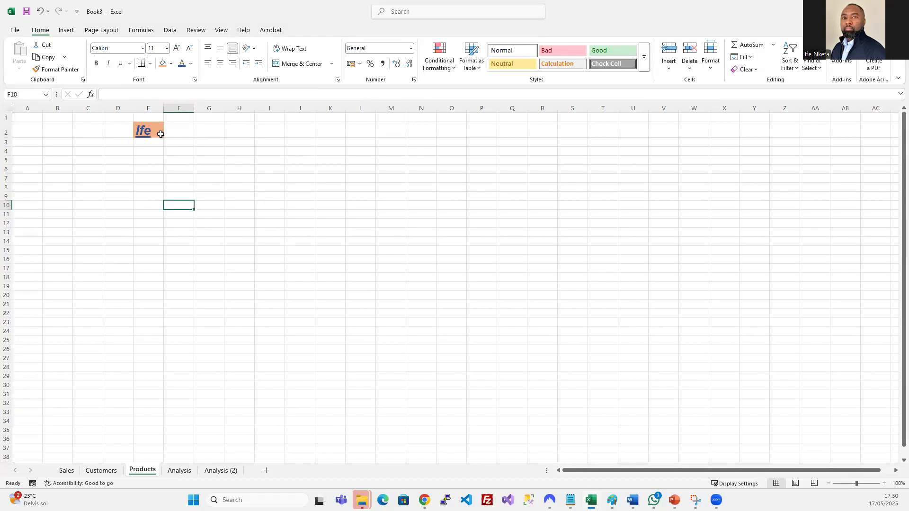
{"action": "left_click", "coordinate": [157, 128]}
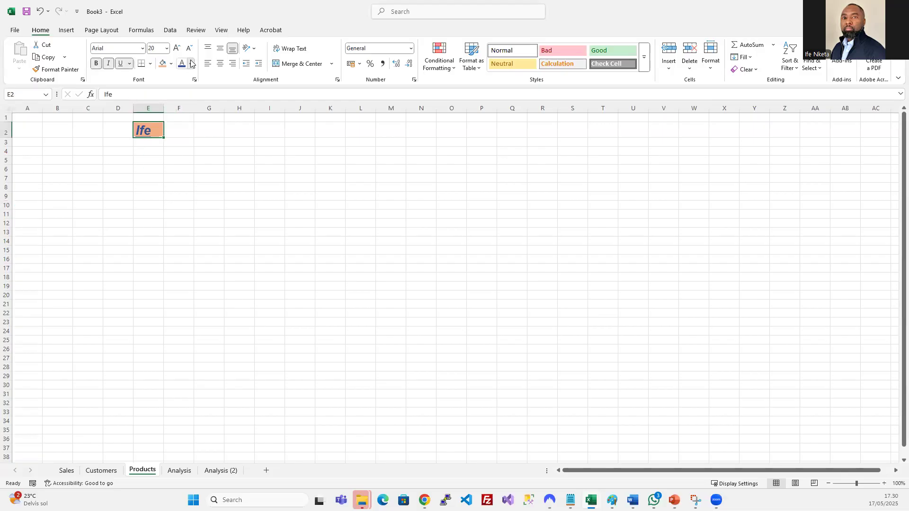
{"action": "left_click", "coordinate": [191, 64]}
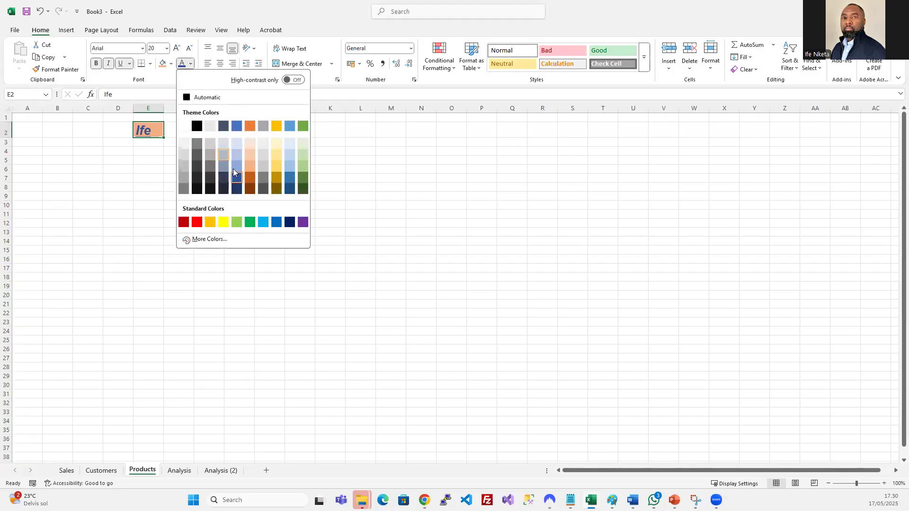
{"action": "left_click", "coordinate": [300, 177]}
{"action": "left_click", "coordinate": [182, 186]}
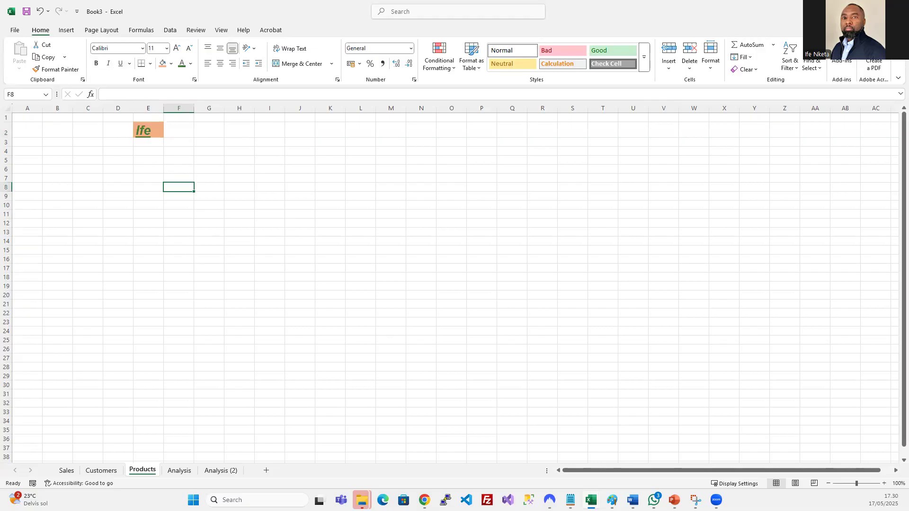
- Widen column E, right-align the text of cell E2 and make row 2 several times taller
{"action": "left_click", "coordinate": [163, 134]}
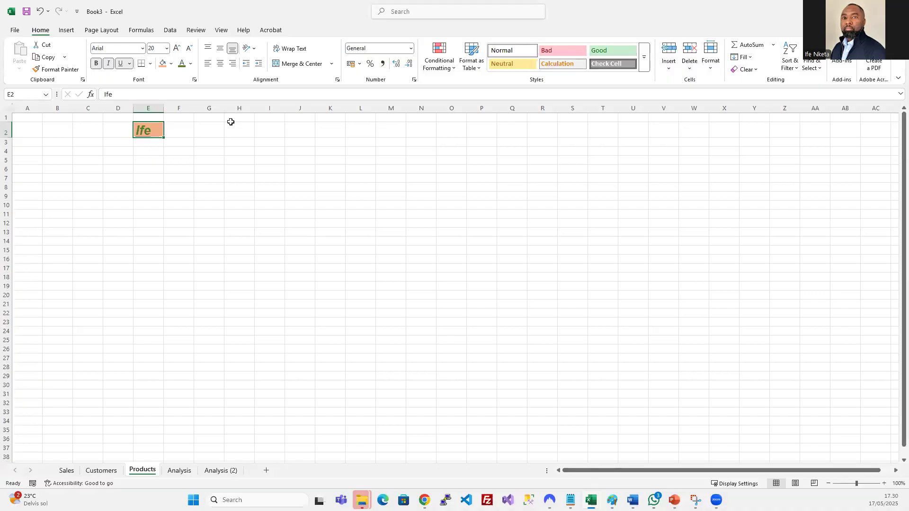
{"action": "left_click_drag", "start_coordinate": [164, 108], "coordinate": [261, 113]}
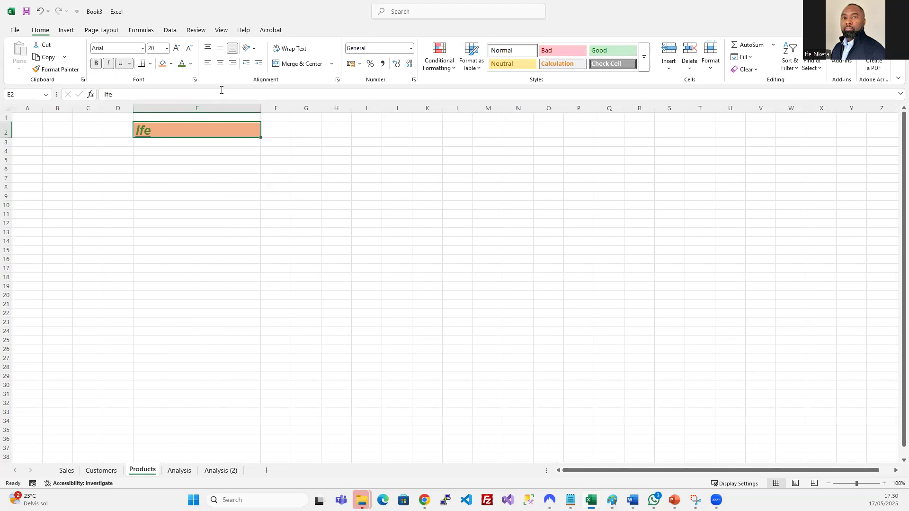
{"action": "left_click", "coordinate": [220, 65]}
{"action": "left_click", "coordinate": [233, 68]}
{"action": "left_click_drag", "start_coordinate": [6, 138], "coordinate": [6, 173]}
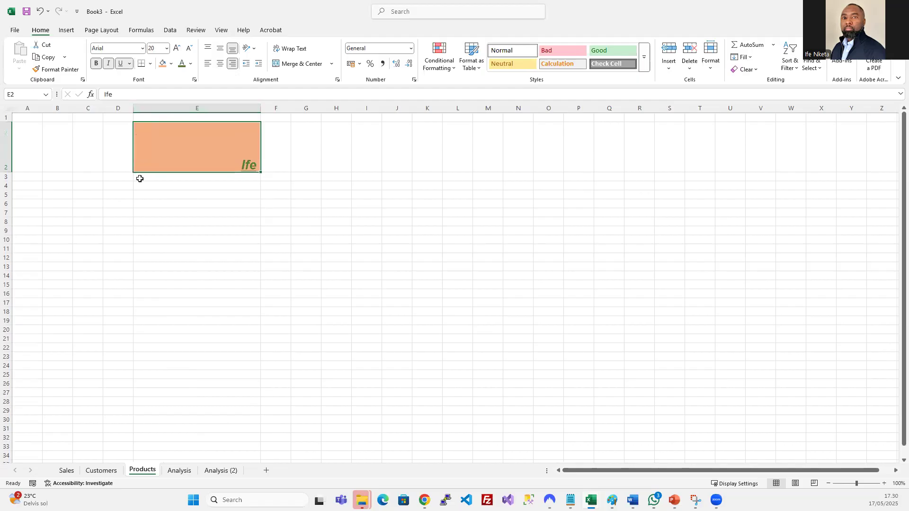
- Try the top, middle and bottom alignments of cell E2 in combination with left, center and right alignment
{"action": "left_click", "coordinate": [221, 49]}
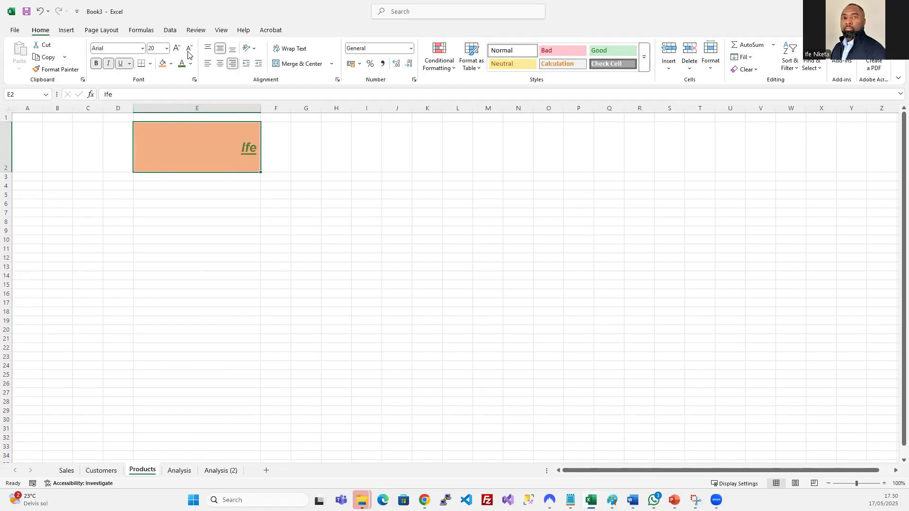
{"action": "left_click", "coordinate": [209, 48]}
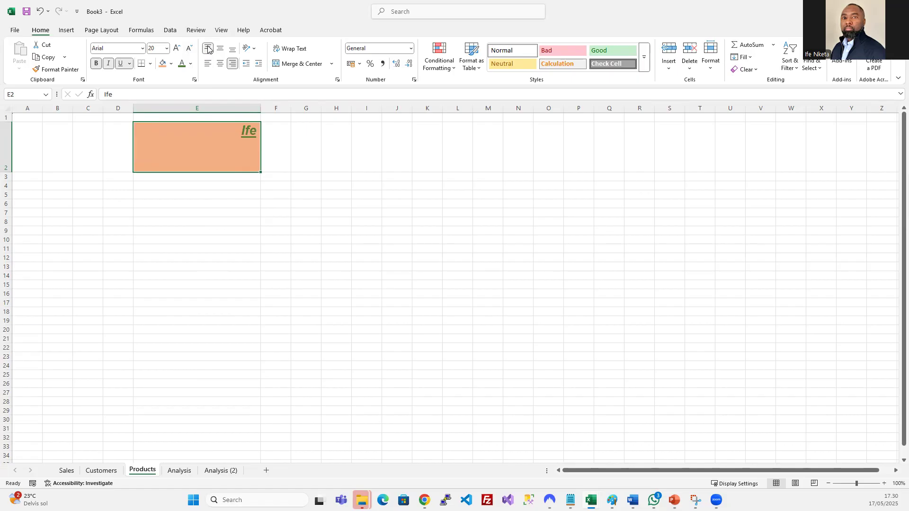
{"action": "left_click", "coordinate": [209, 65]}
{"action": "left_click", "coordinate": [220, 63]}
{"action": "left_click", "coordinate": [232, 63]}
{"action": "left_click", "coordinate": [232, 49]}
{"action": "left_click", "coordinate": [221, 49]}
{"action": "left_click", "coordinate": [220, 63]}
{"action": "left_click", "coordinate": [208, 63]}
{"action": "left_click", "coordinate": [208, 49]}
{"action": "left_click", "coordinate": [221, 63]}
{"action": "left_click", "coordinate": [233, 63]}
{"action": "left_click", "coordinate": [233, 49]}
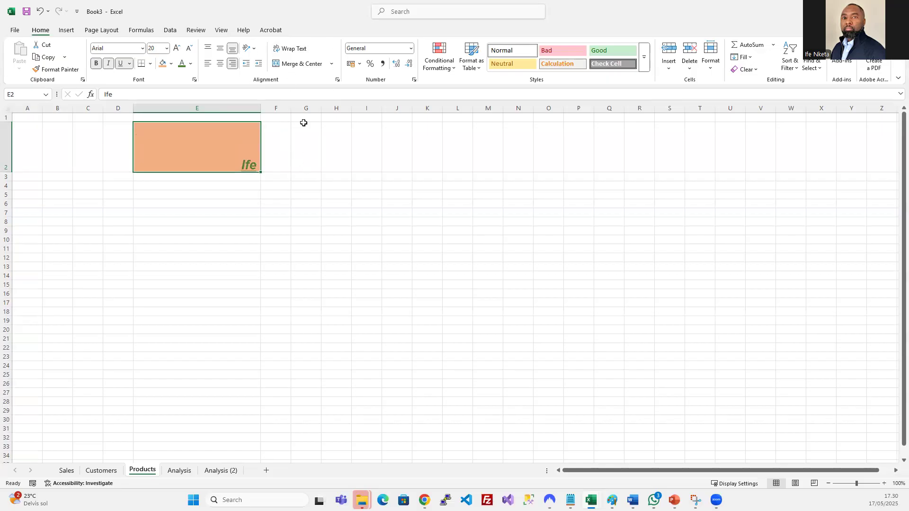
- Widen column F and center the text of cell E2 both horizontally and vertically
{"action": "left_click_drag", "start_coordinate": [290, 107], "coordinate": [344, 108]}
{"action": "left_click", "coordinate": [314, 162]}
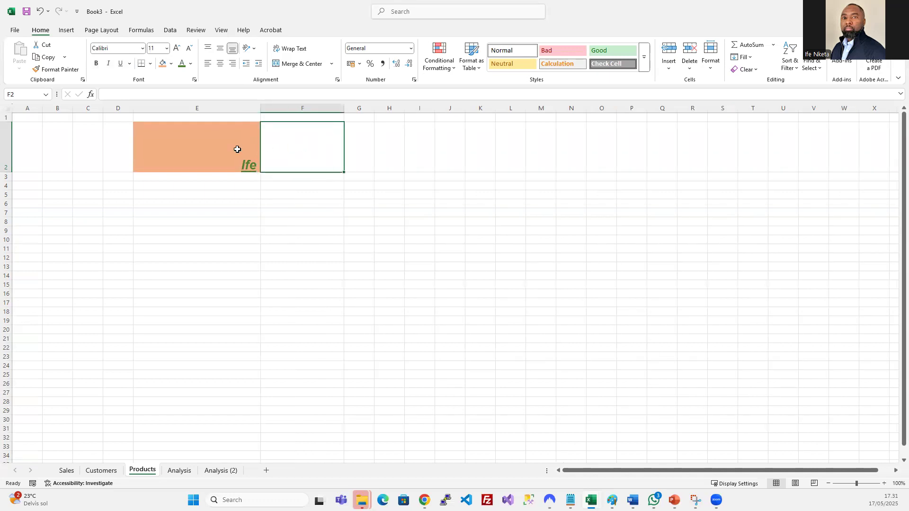
{"action": "left_click", "coordinate": [214, 153]}
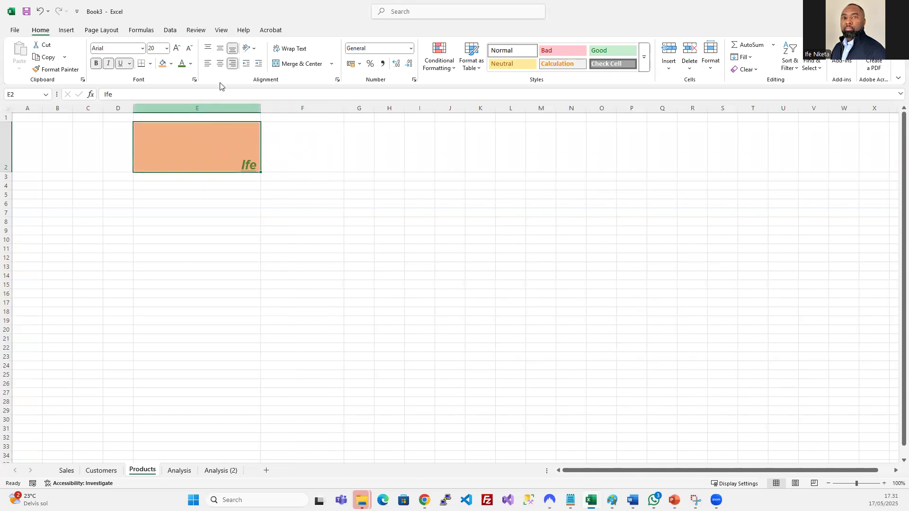
{"action": "left_click", "coordinate": [220, 48]}
{"action": "left_click", "coordinate": [220, 63]}
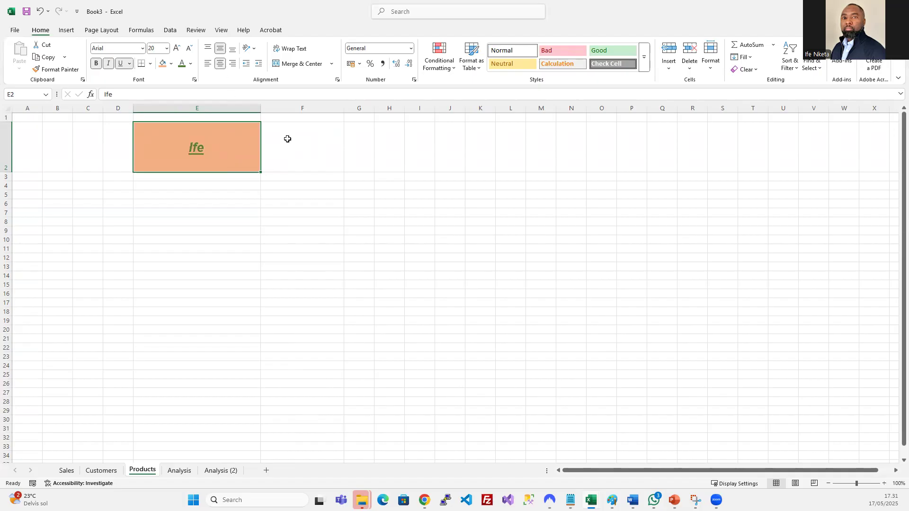
- Merge and center cells E2:F2, and redo the merge over the larger range E2:F15
{"action": "left_click_drag", "start_coordinate": [220, 153], "coordinate": [293, 147]}
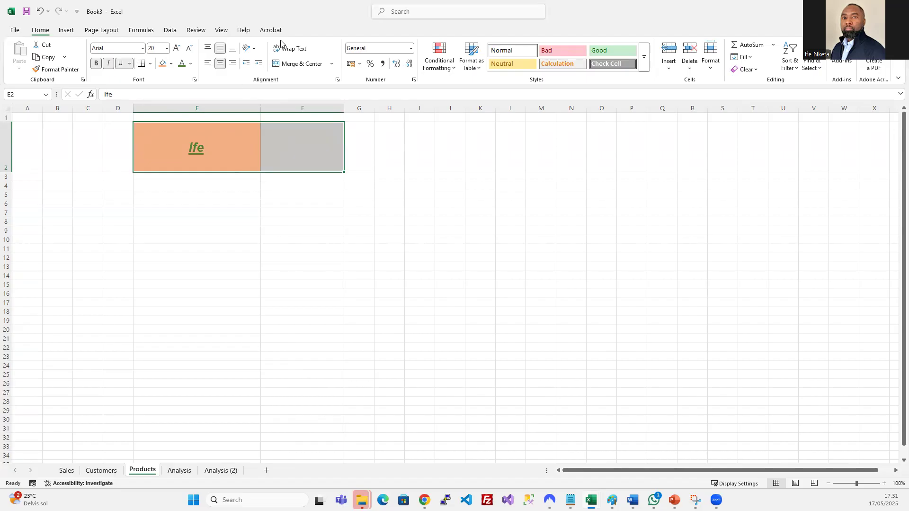
{"action": "left_click", "coordinate": [290, 65]}
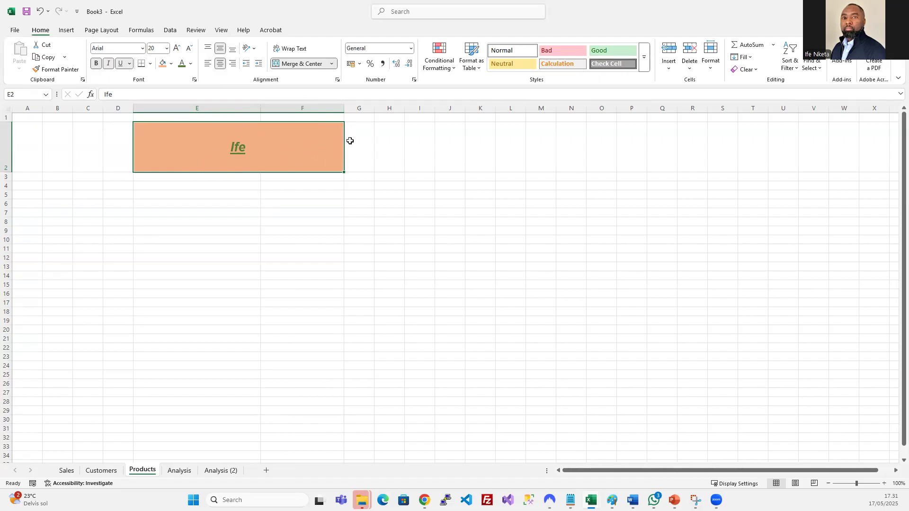
{"action": "left_click_drag", "start_coordinate": [291, 165], "coordinate": [296, 282]}
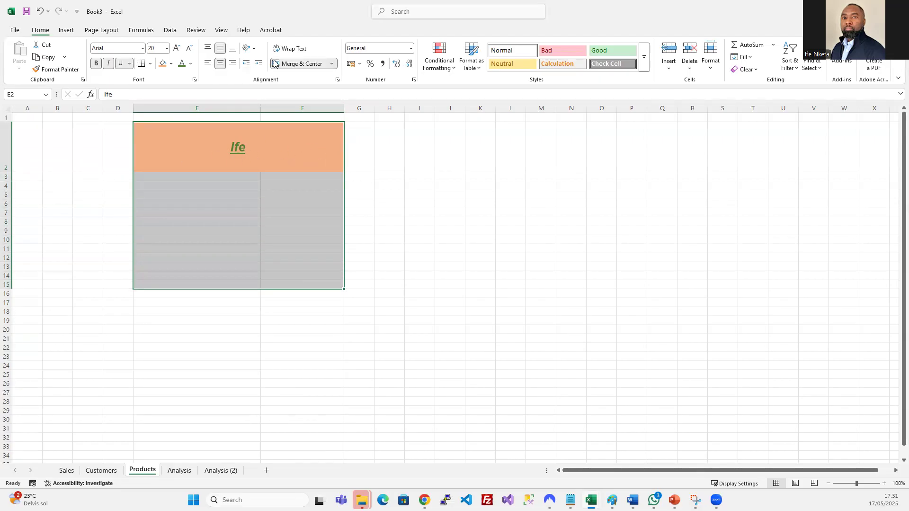
{"action": "left_click", "coordinate": [295, 63]}
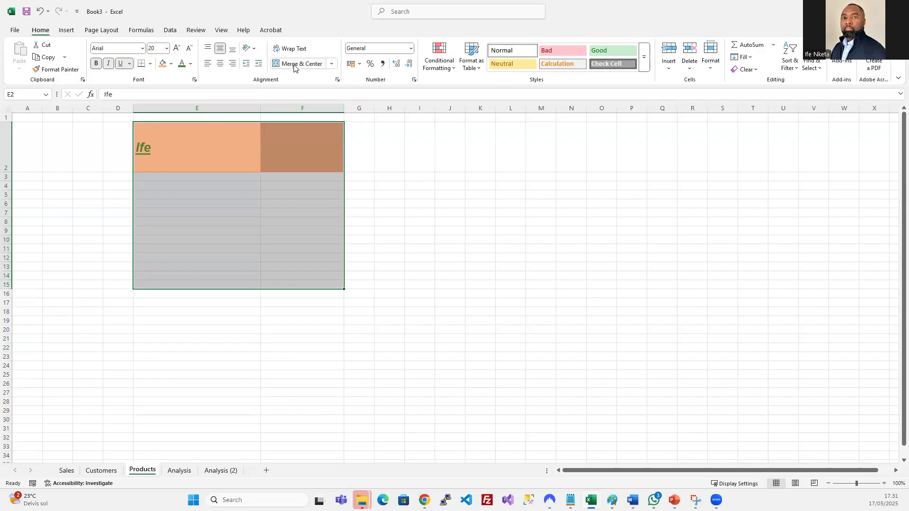
{"action": "left_click", "coordinate": [294, 64]}
{"action": "left_click", "coordinate": [420, 192]}
{"action": "left_click", "coordinate": [257, 235]}
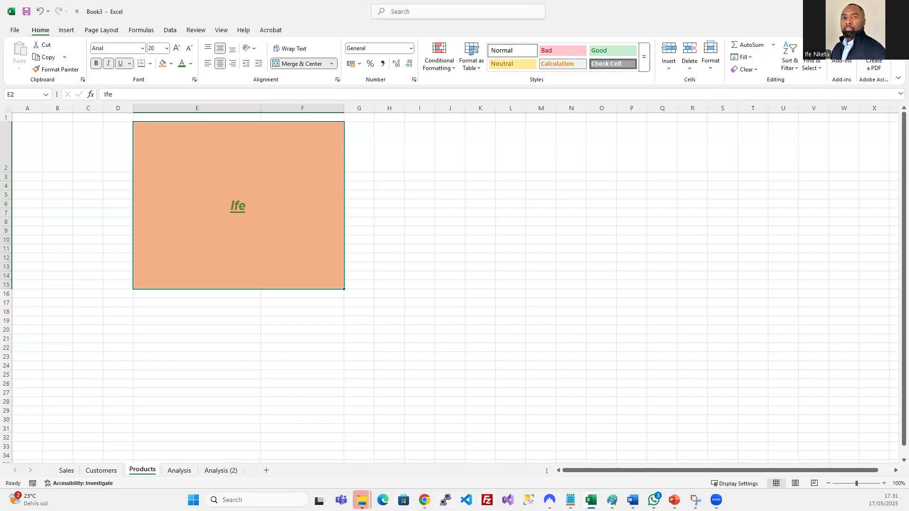
- Switch to the Employee absence schedule workbook and inspect the fill colors of the Vacation key and the day 1 header cell
{"action": "mouse_move", "coordinate": [591, 500]}
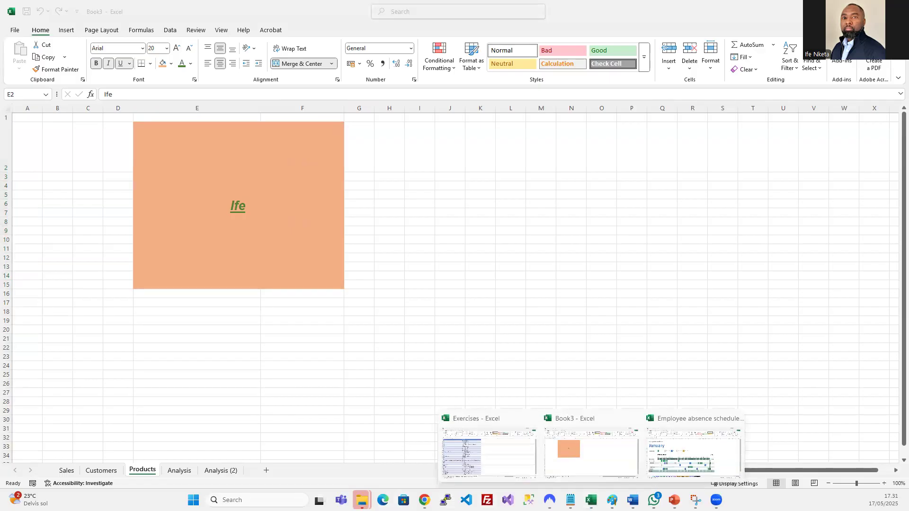
{"action": "left_click", "coordinate": [693, 462]}
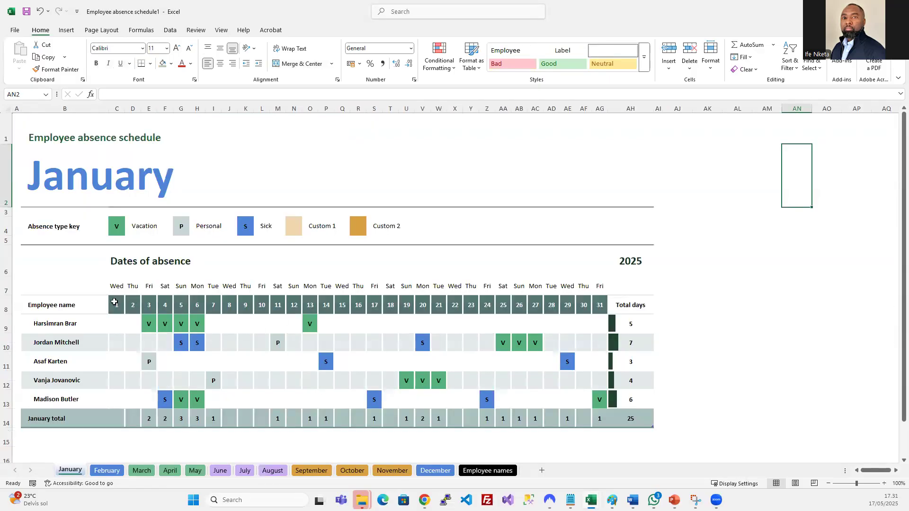
{"action": "left_click", "coordinate": [122, 228]}
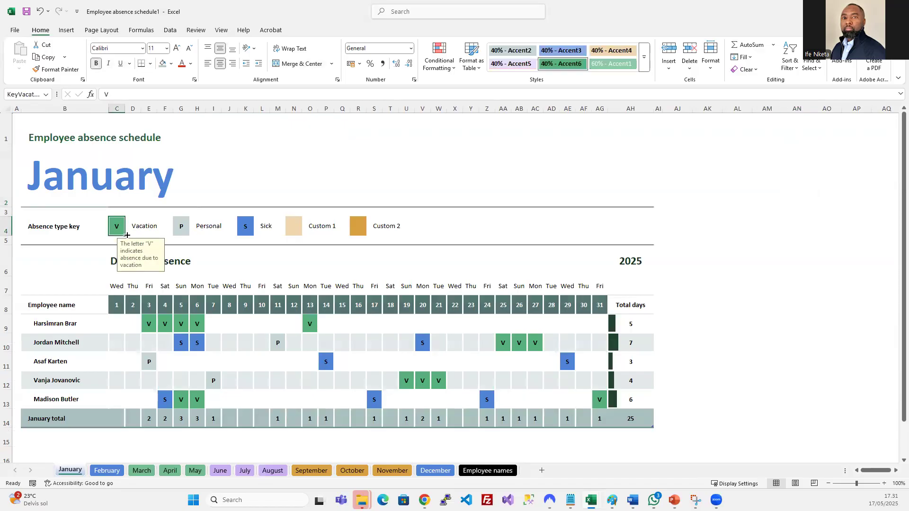
{"action": "left_click", "coordinate": [171, 63]}
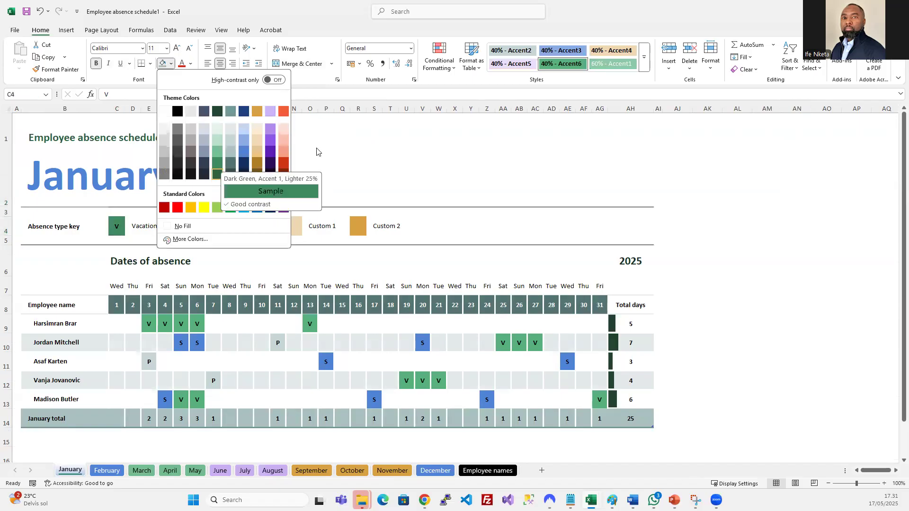
{"action": "left_click", "coordinate": [317, 151]}
{"action": "left_click", "coordinate": [142, 229]}
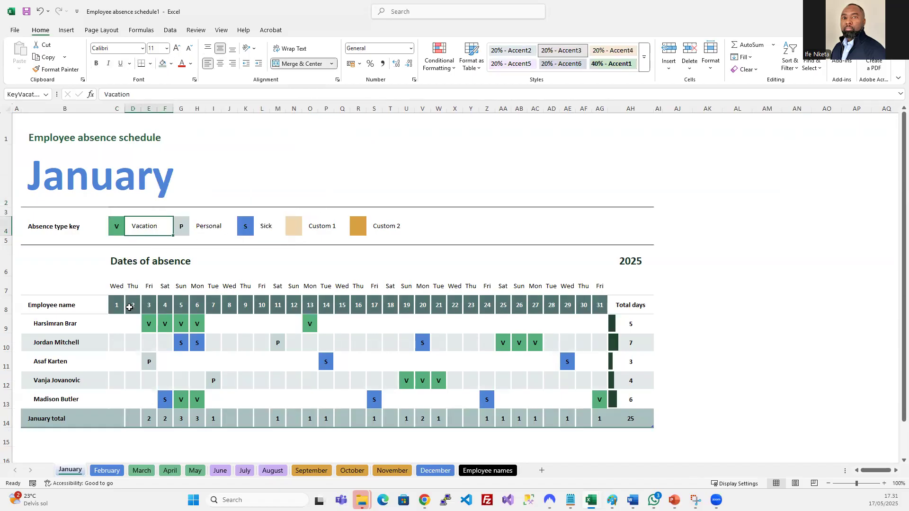
{"action": "left_click", "coordinate": [122, 306]}
{"action": "left_click", "coordinate": [171, 63]}
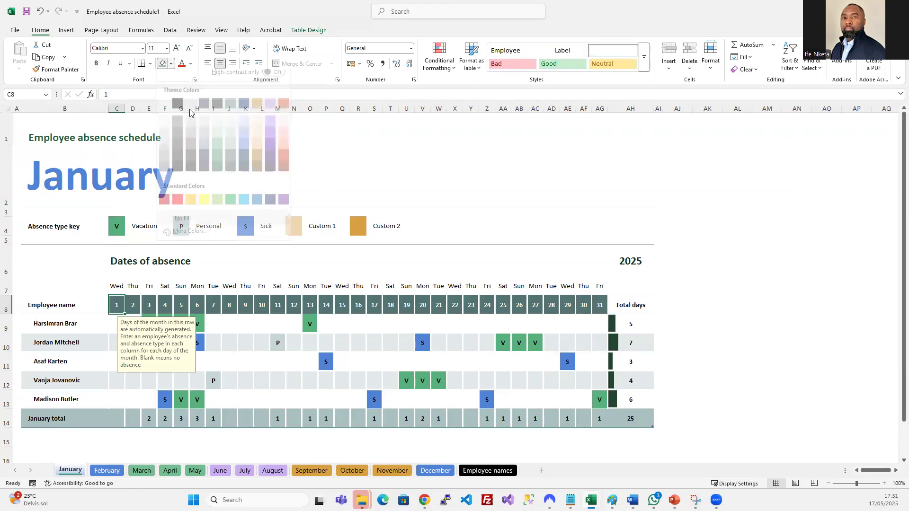
{"action": "left_click", "coordinate": [491, 179]}
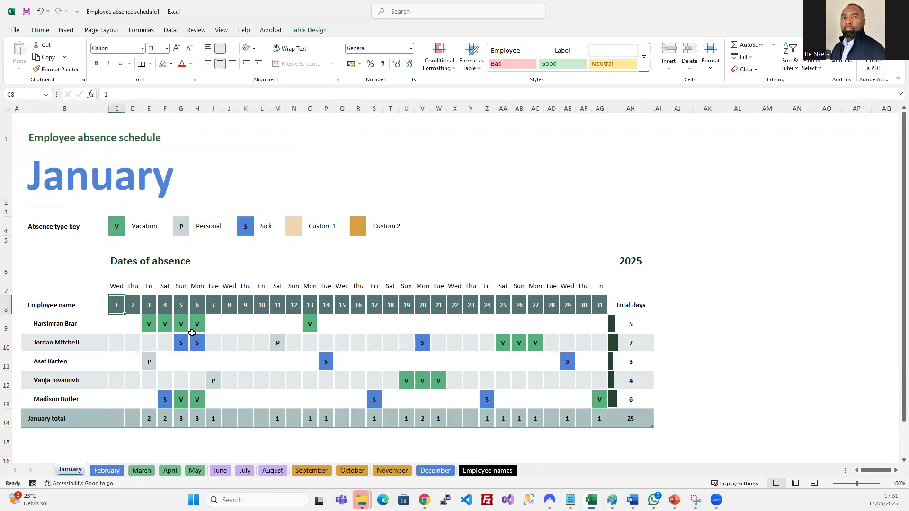
- Inspect the font, fill and text color settings of the large January title in the absence schedule
{"action": "left_click", "coordinate": [92, 186]}
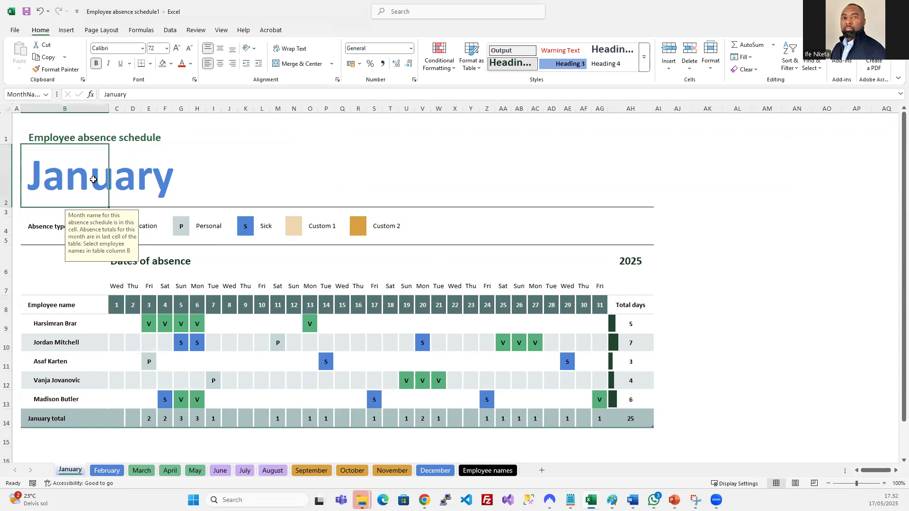
{"action": "left_click", "coordinate": [159, 49]}
{"action": "left_click", "coordinate": [171, 64]}
{"action": "left_click", "coordinate": [191, 64]}
{"action": "left_click", "coordinate": [191, 64]}
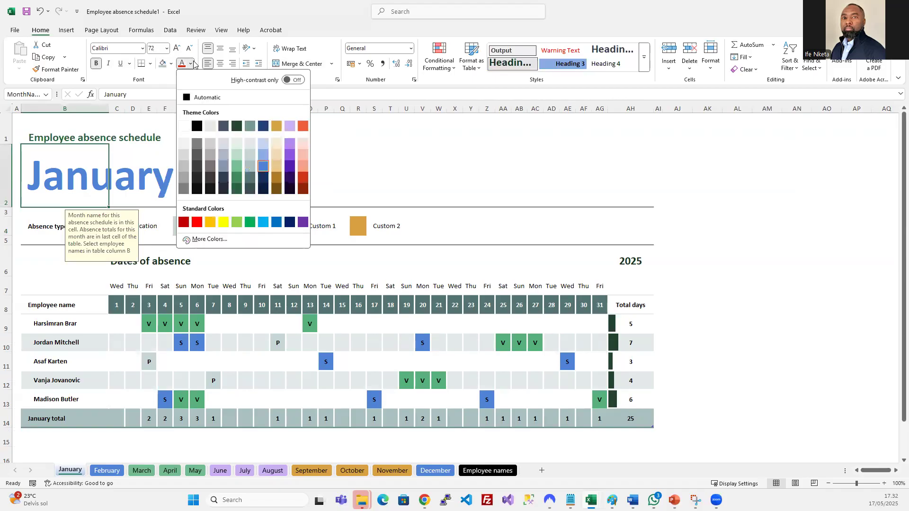
{"action": "left_click", "coordinate": [487, 149]}
{"action": "left_click", "coordinate": [114, 48]}
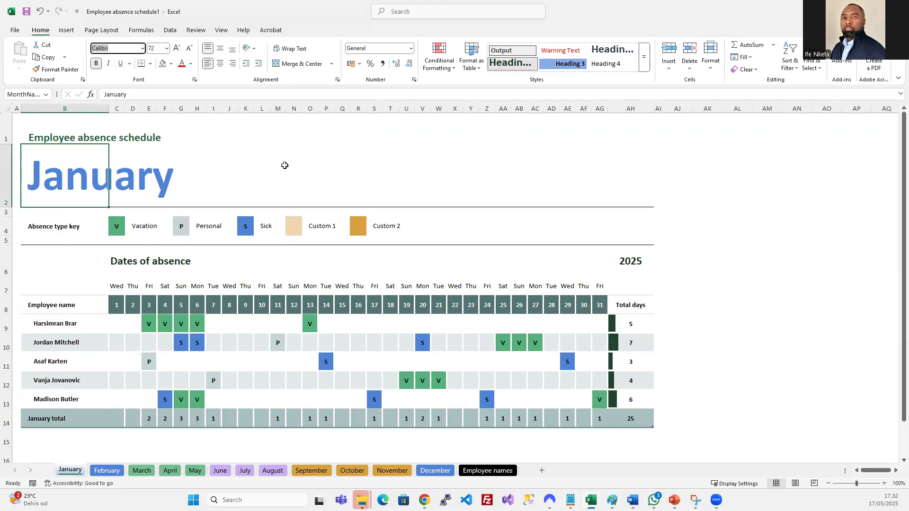
{"action": "key", "text": "Escape"}
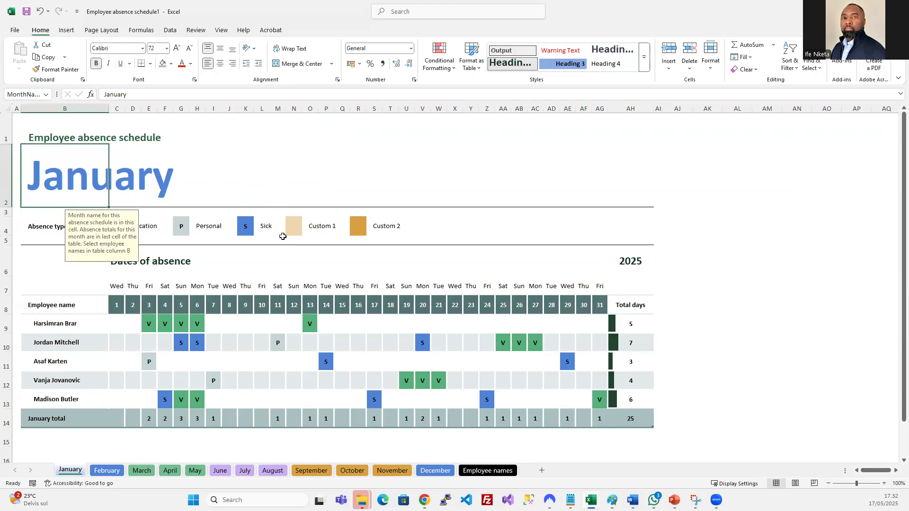
{"action": "left_click", "coordinate": [605, 150]}
{"action": "scroll", "coordinate": [429, 298], "scroll_direction": "down", "scroll_amount": 3}
{"action": "scroll", "coordinate": [430, 299], "scroll_direction": "up", "scroll_amount": 2}
{"action": "scroll", "coordinate": [430, 300], "scroll_direction": "up", "scroll_amount": 1}
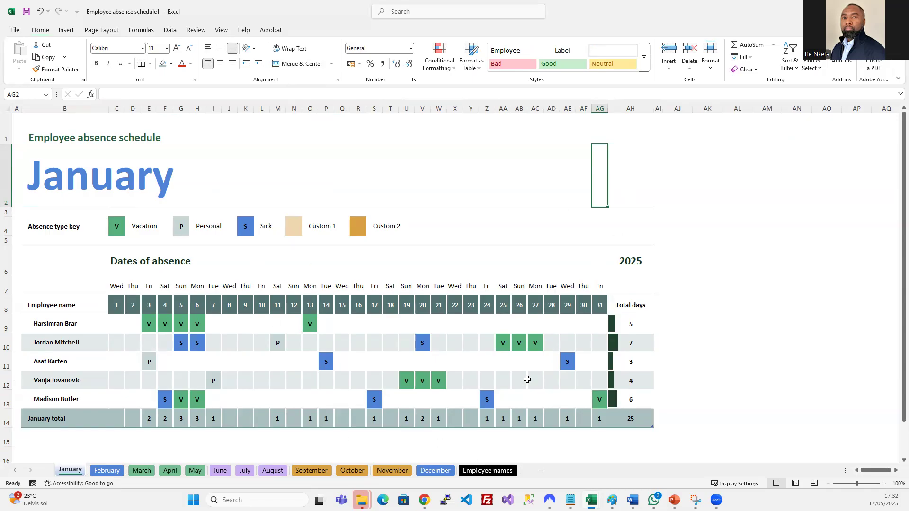
{"action": "left_click", "coordinate": [197, 359]}
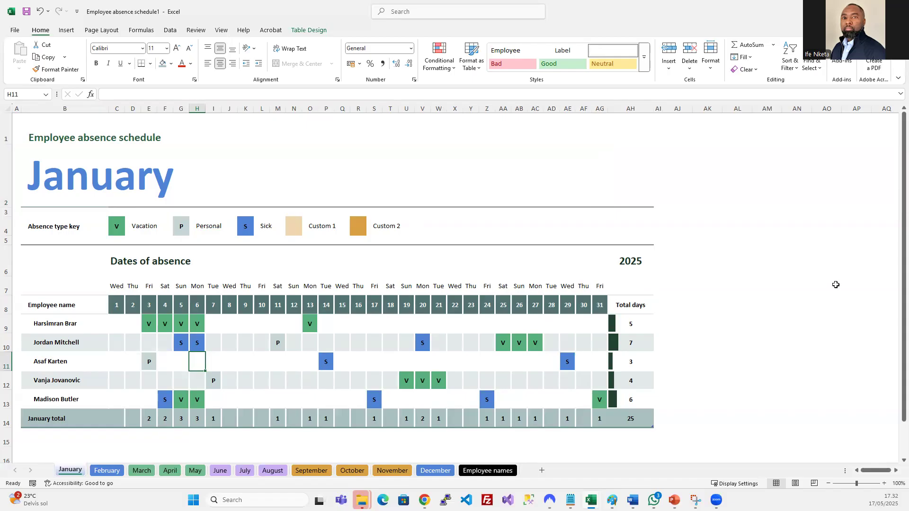
{"action": "left_click", "coordinate": [805, 210]}
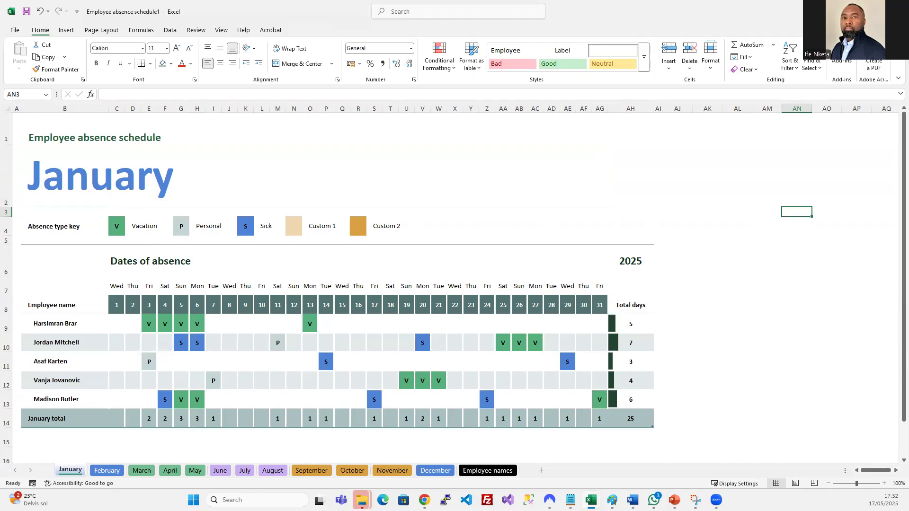
{"action": "left_click", "coordinate": [763, 230]}
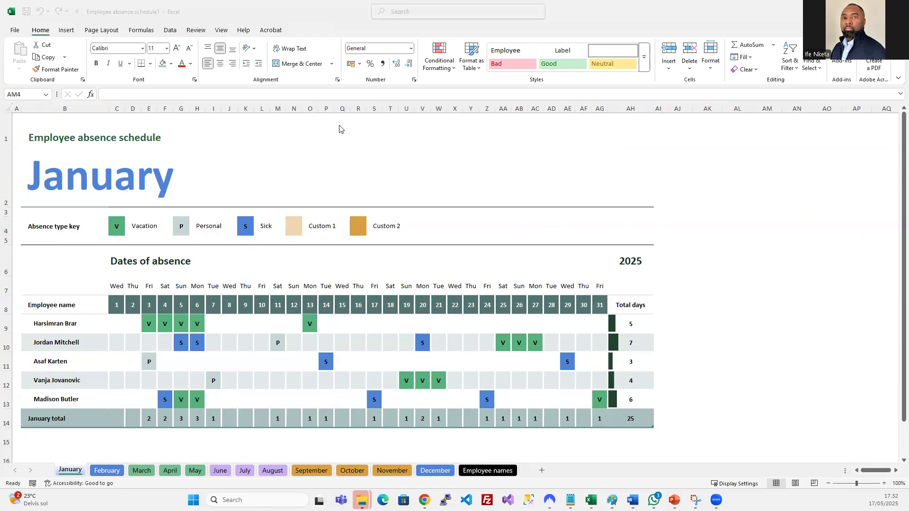
{"action": "left_click", "coordinate": [762, 222]}
{"action": "left_click", "coordinate": [756, 178]}
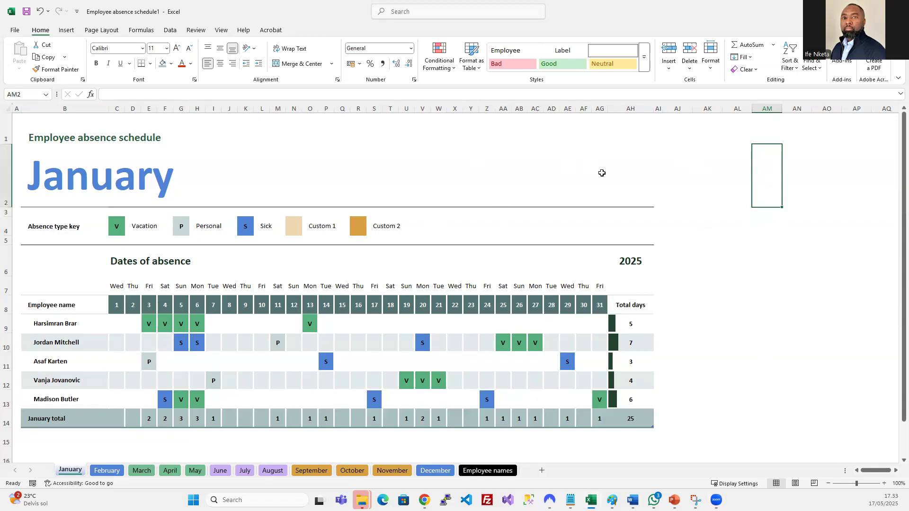
- Review the Cell Formatting Basics slide in PowerPoint and return to the Products sheet of the Book3 workbook in Excel
{"action": "left_click", "coordinate": [580, 449]}
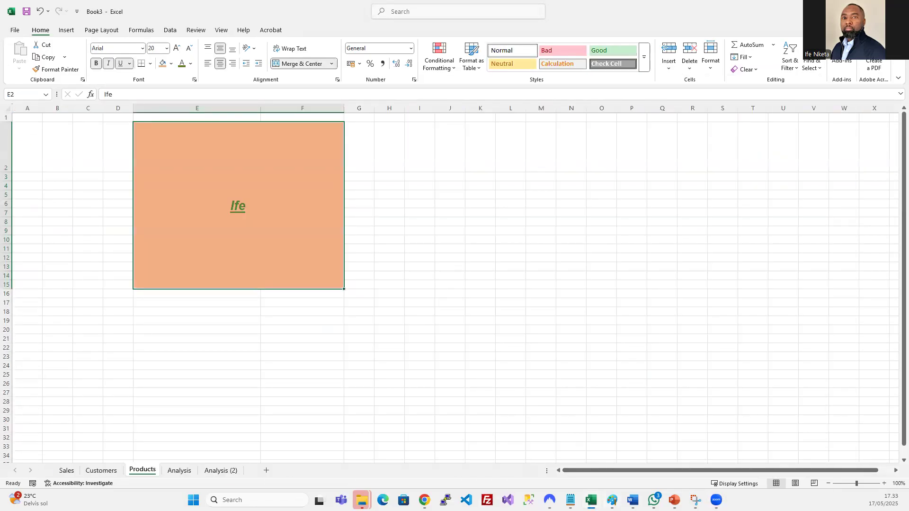
{"action": "left_click", "coordinate": [674, 500]}
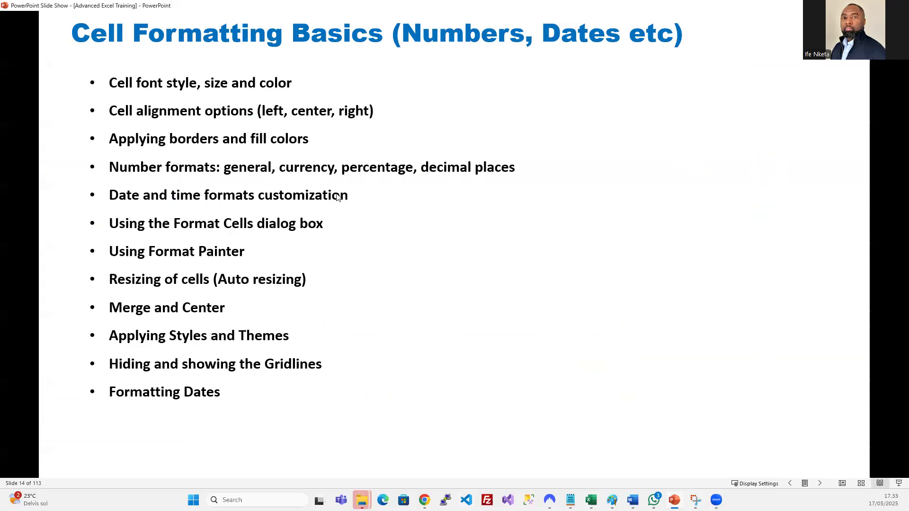
{"action": "mouse_move", "coordinate": [590, 500]}
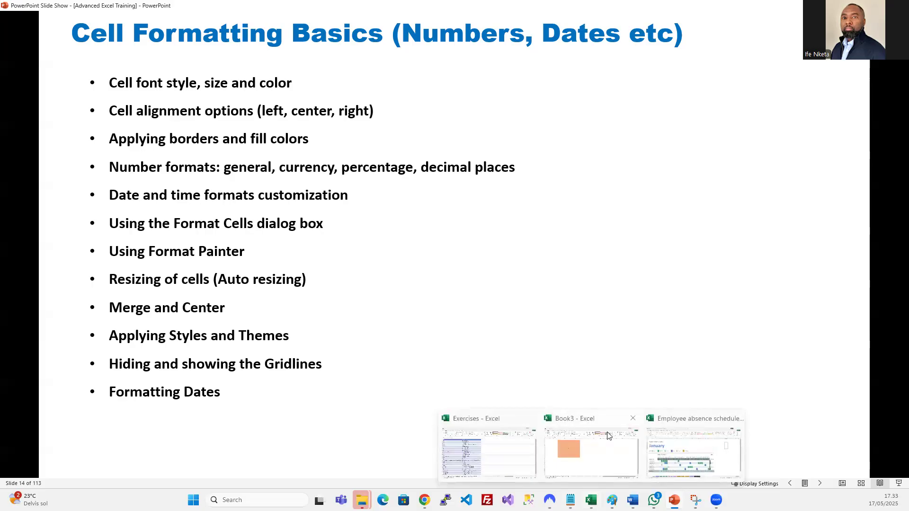
{"action": "left_click", "coordinate": [609, 437]}
{"action": "left_click", "coordinate": [561, 293]}
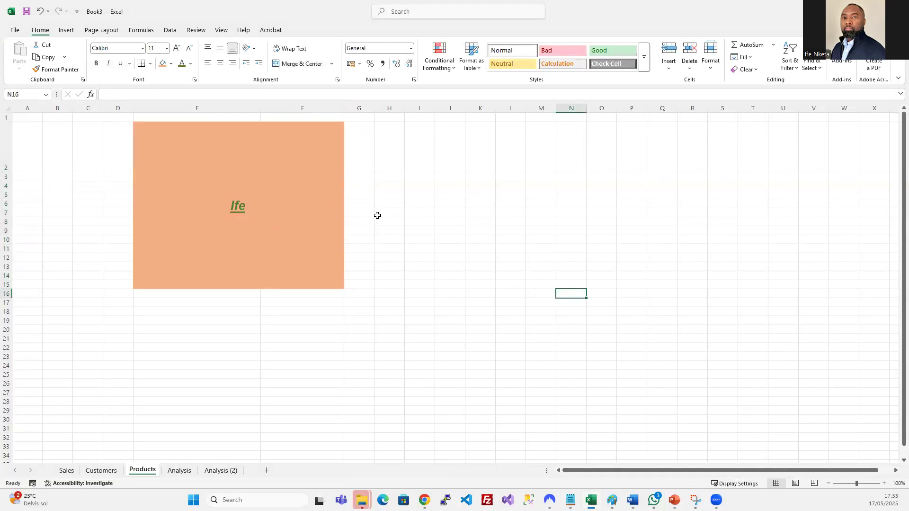
- Add a bottom border to the merged cell E2:F15 on the Products sheet
{"action": "left_click", "coordinate": [266, 169]}
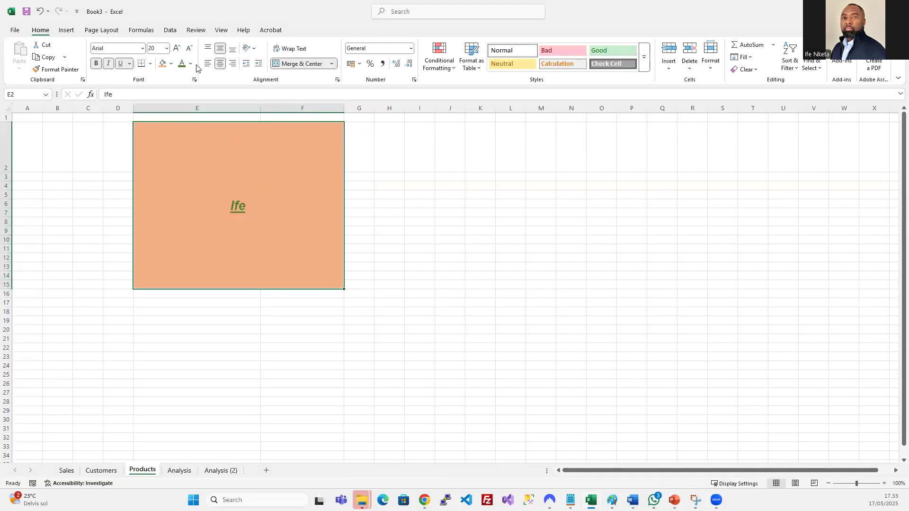
{"action": "left_click", "coordinate": [151, 64]}
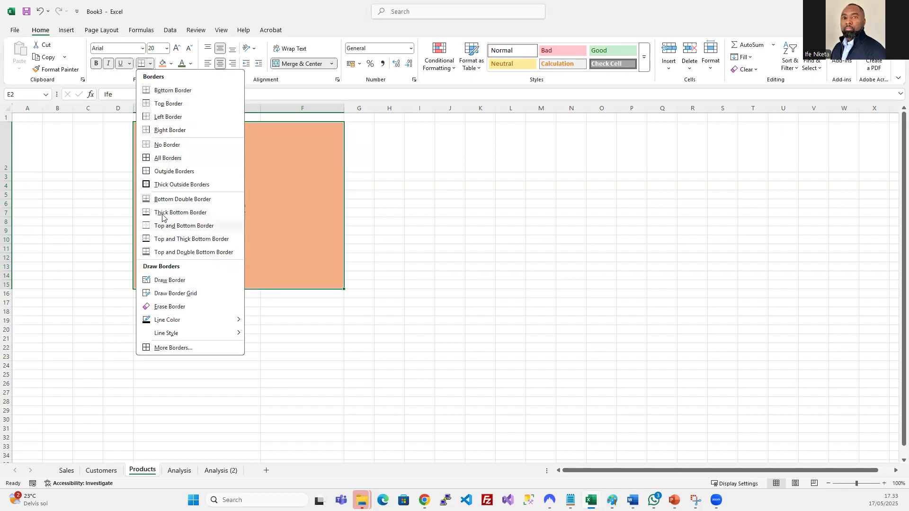
{"action": "left_click", "coordinate": [472, 240]}
{"action": "scroll", "coordinate": [345, 266], "scroll_direction": "up", "scroll_amount": 2}
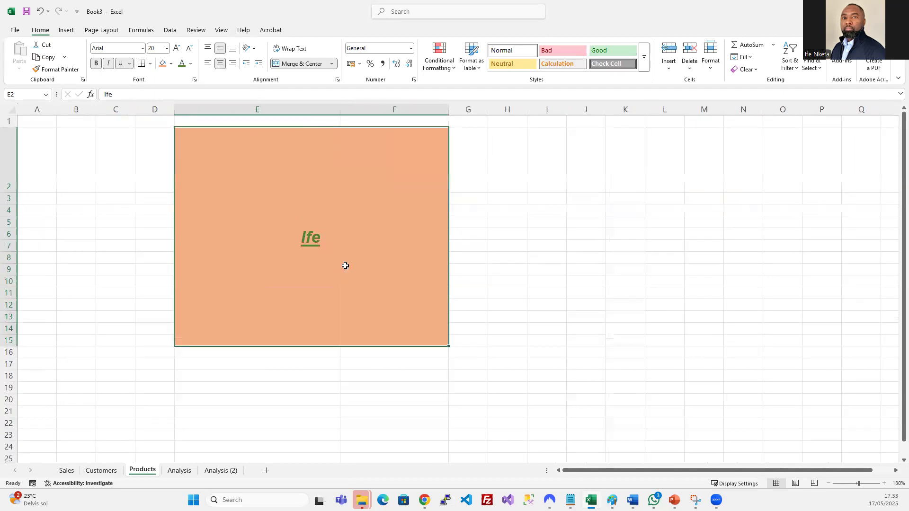
{"action": "left_click", "coordinate": [558, 282]}
{"action": "left_click", "coordinate": [400, 267]}
{"action": "left_click", "coordinate": [150, 63]}
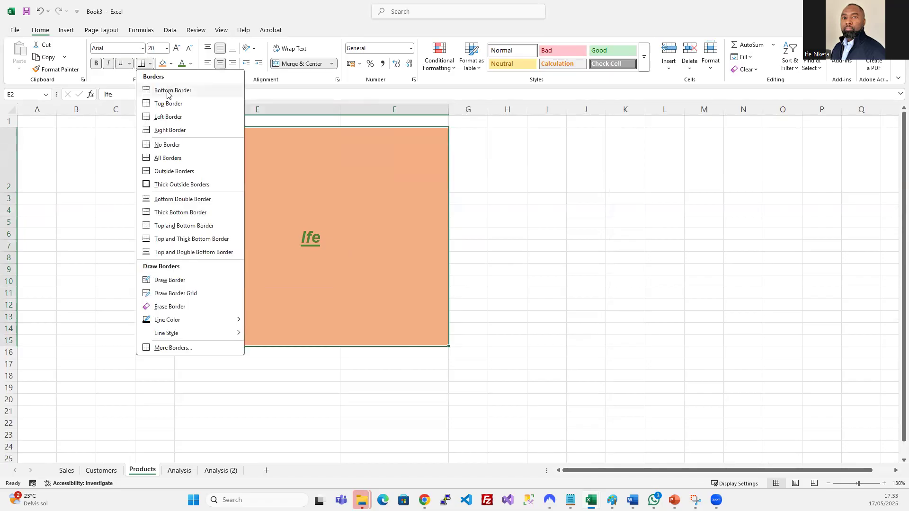
{"action": "left_click", "coordinate": [167, 90]}
{"action": "left_click", "coordinate": [689, 283]}
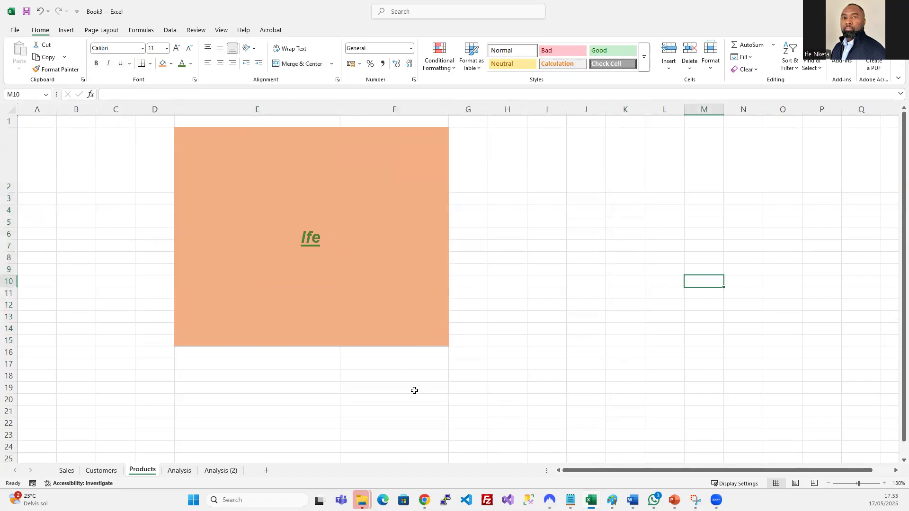
- Remove the fill color from the merged cell E2:F15
{"action": "left_click", "coordinate": [310, 237]}
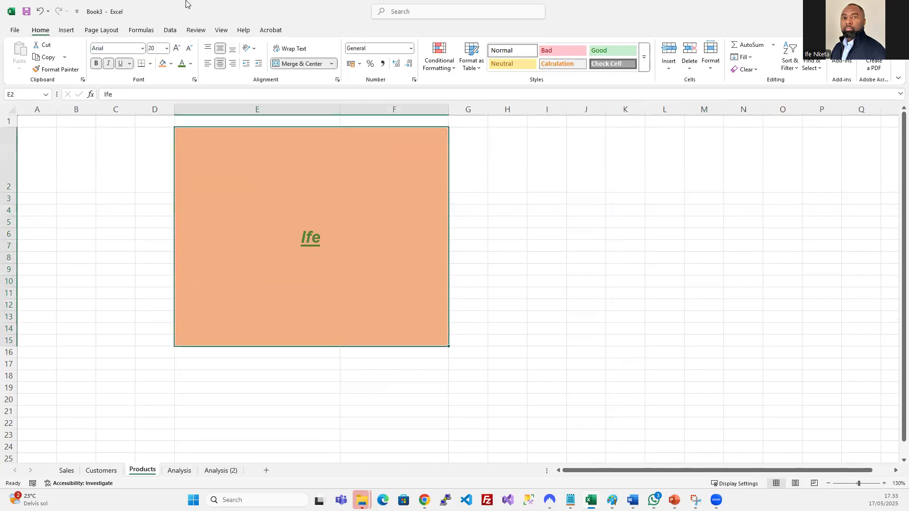
{"action": "left_click", "coordinate": [170, 63]}
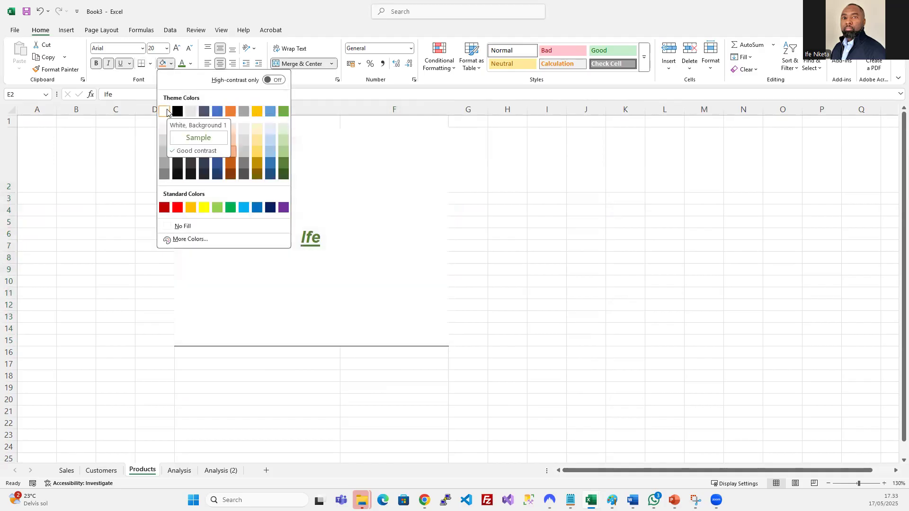
{"action": "left_click", "coordinate": [177, 227]}
{"action": "left_click", "coordinate": [794, 306]}
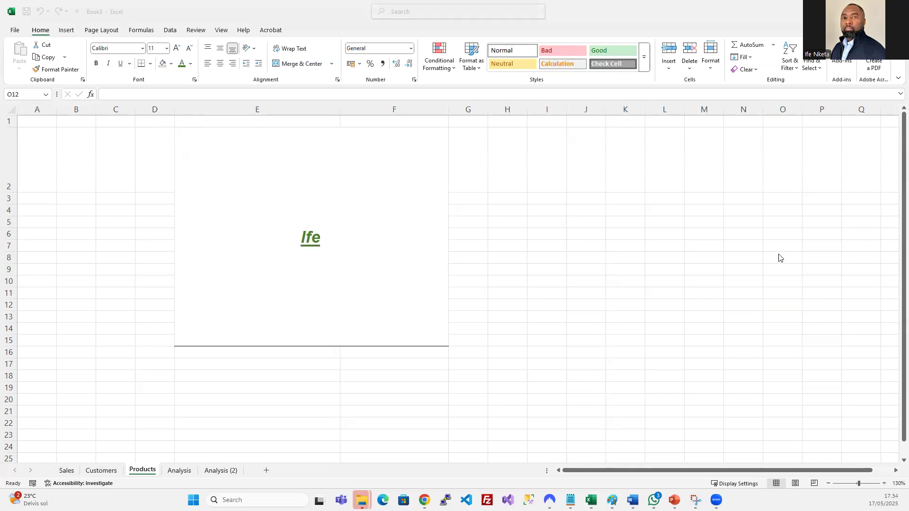
{"action": "left_click", "coordinate": [385, 238]}
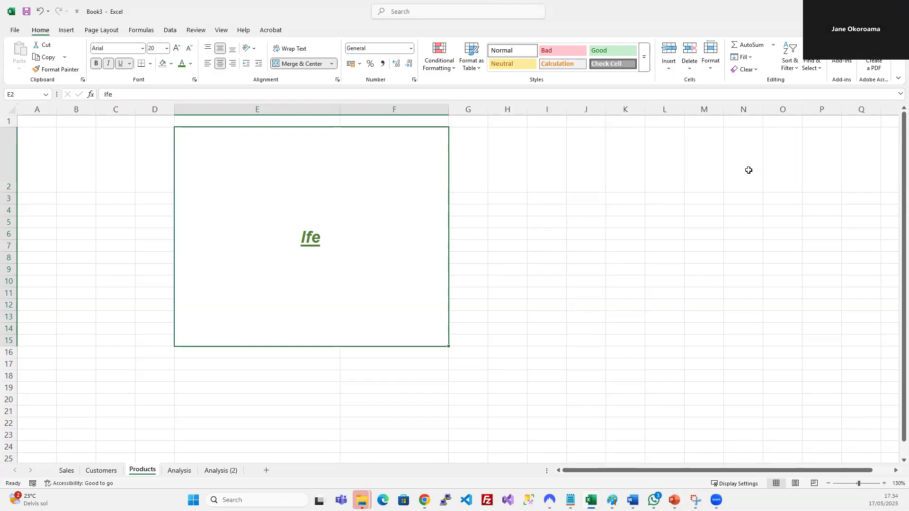
{"action": "left_click", "coordinate": [634, 268]}
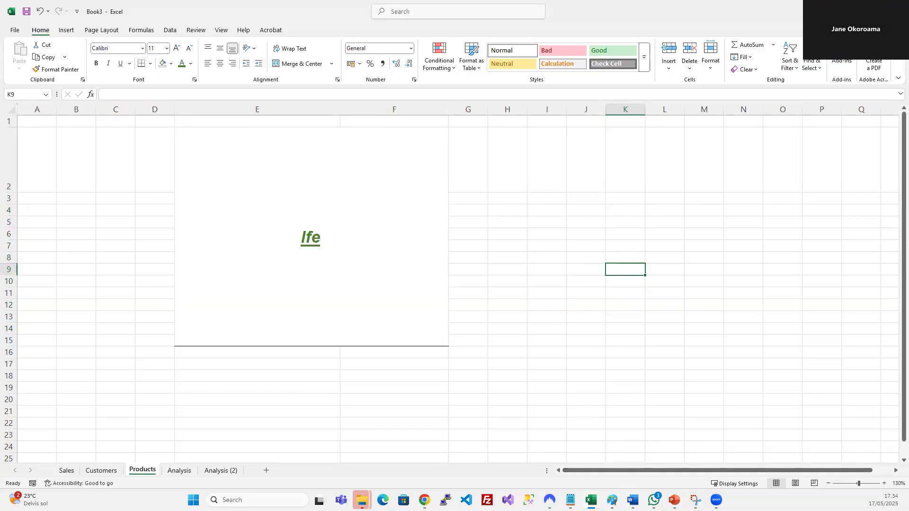
- Switch to the Employee absence schedule workbook and view its January sheet
{"action": "mouse_move", "coordinate": [590, 500]}
{"action": "left_click", "coordinate": [694, 450]}
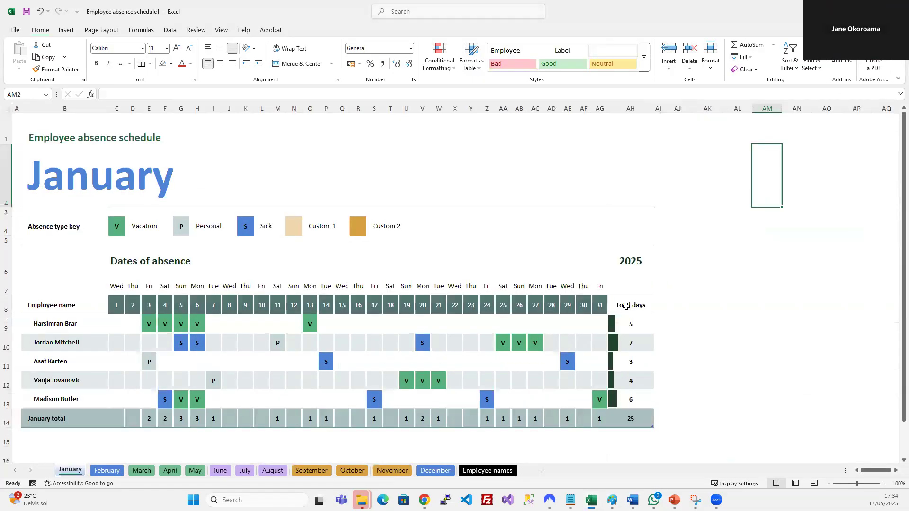
{"action": "left_click", "coordinate": [747, 326]}
{"action": "left_click", "coordinate": [750, 343]}
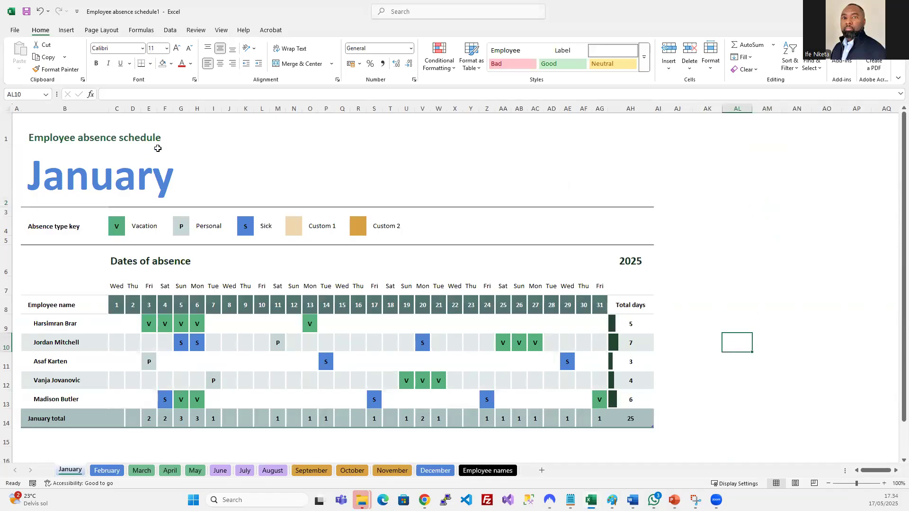
{"action": "left_click", "coordinate": [767, 341]}
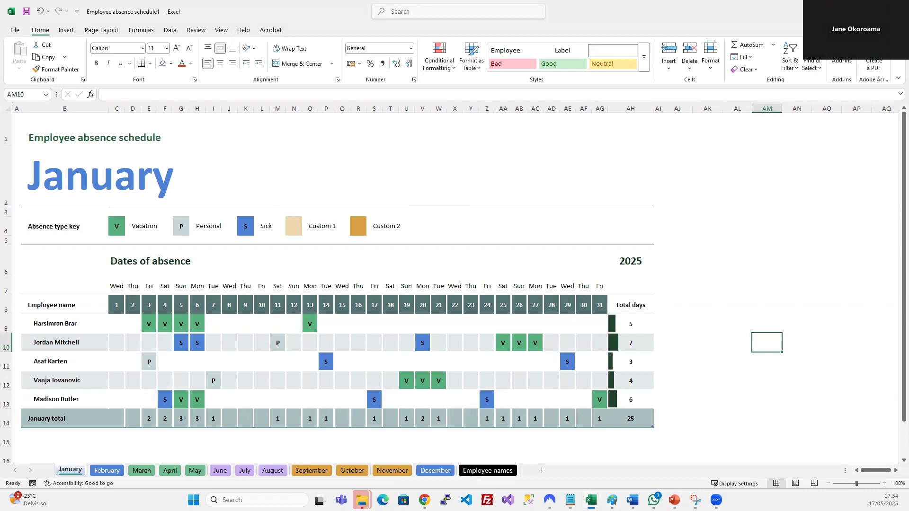
- Launch the Snipping Tool and capture the January absence schedule from its heading down to the total row
{"action": "key", "text": "super+s"}
{"action": "type", "text": "sni"}
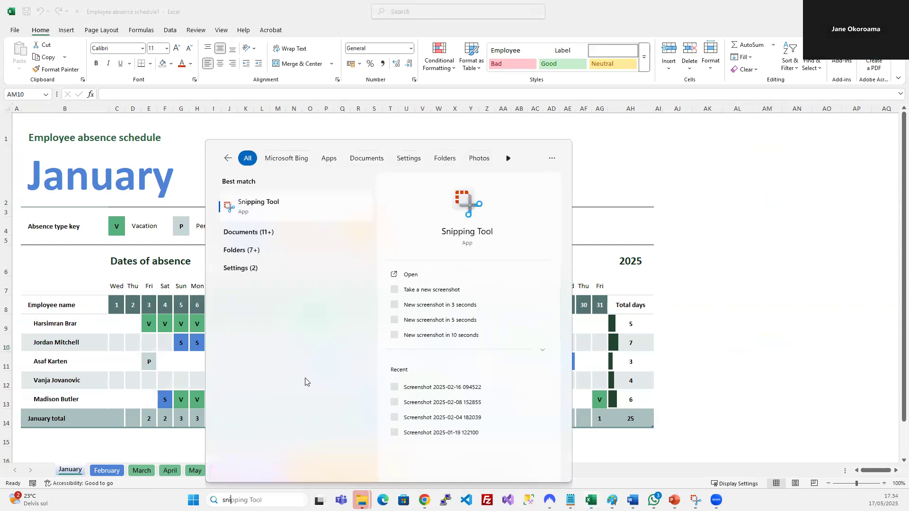
{"action": "left_click", "coordinate": [302, 205]}
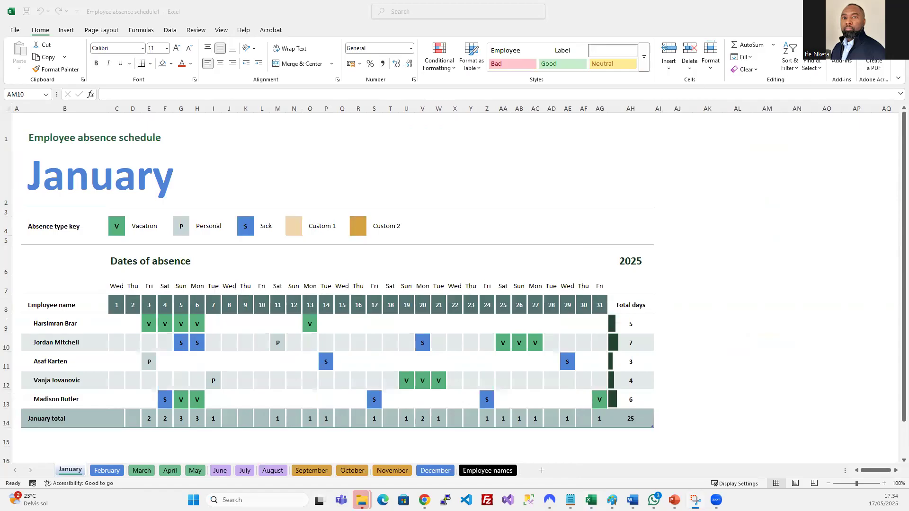
{"action": "key", "text": "alt+Tab"}
{"action": "mouse_move", "coordinate": [32, 137]}
{"action": "left_mouse_down"}
{"action": "mouse_move", "coordinate": [233, 189]}
{"action": "mouse_move", "coordinate": [663, 408]}
{"action": "mouse_move", "coordinate": [663, 432]}
{"action": "left_mouse_up"}
{"action": "left_click", "coordinate": [764, 336]}
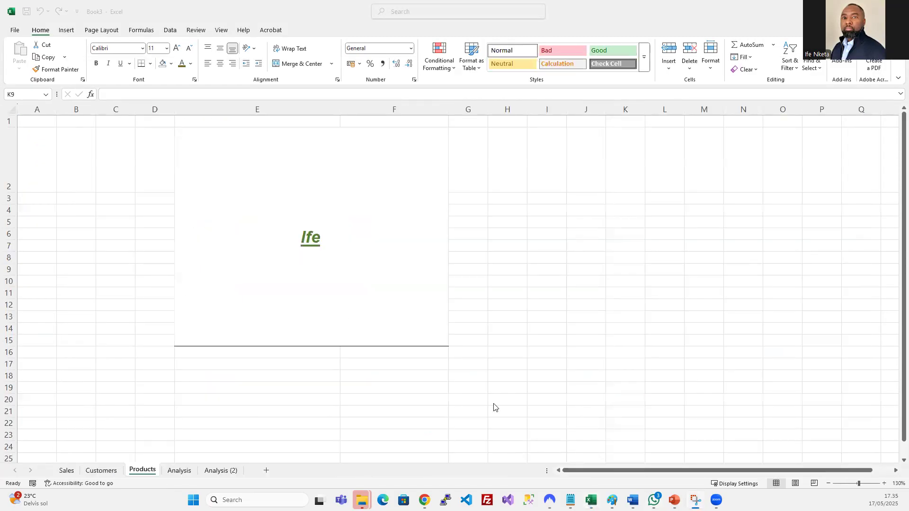
{"action": "left_click", "coordinate": [326, 345]}
{"action": "left_click", "coordinate": [303, 339]}
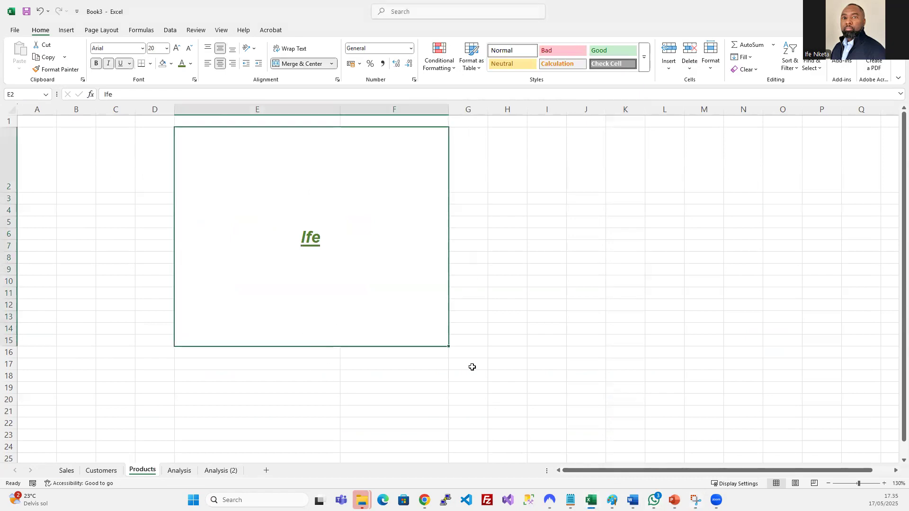
{"action": "left_click", "coordinate": [538, 342]}
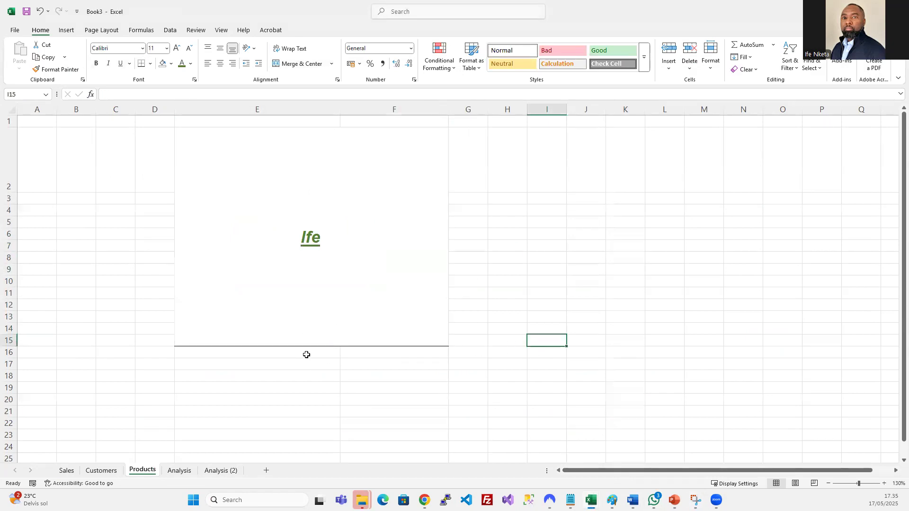
{"action": "left_click", "coordinate": [152, 64]}
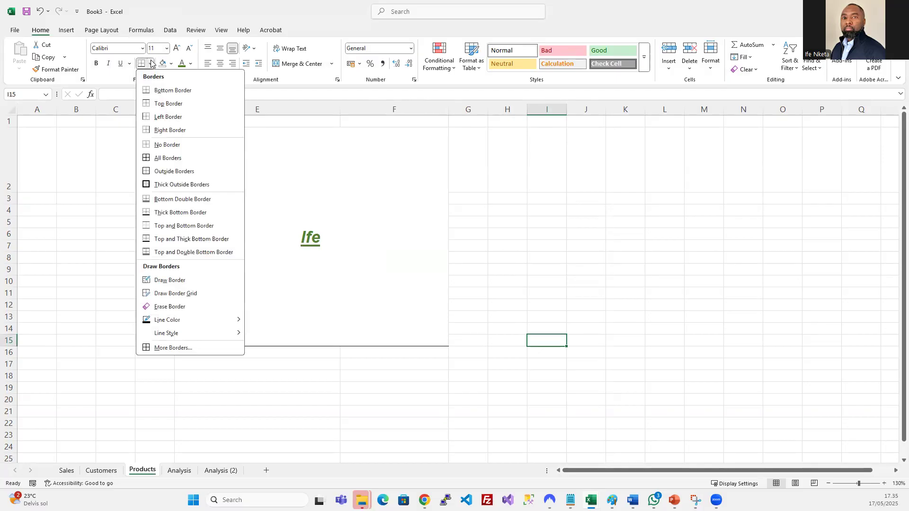
{"action": "left_click", "coordinate": [157, 104]}
{"action": "left_click", "coordinate": [529, 233]}
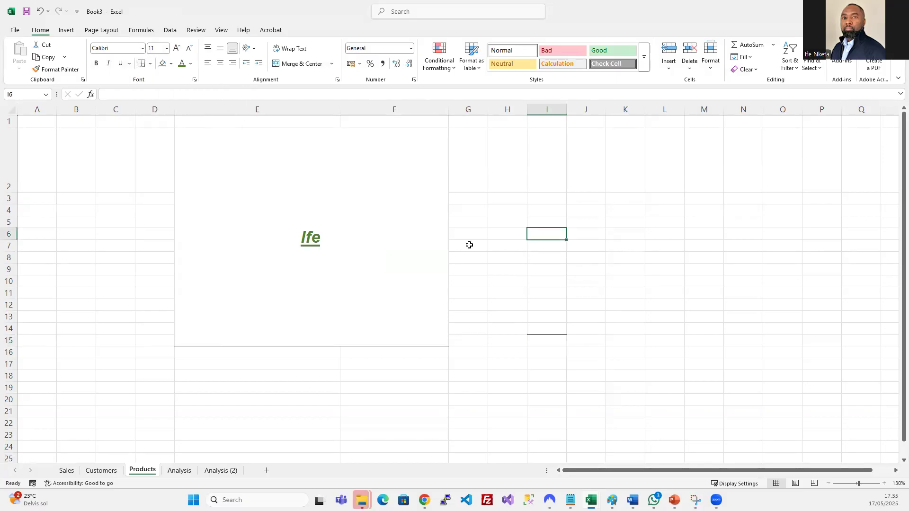
{"action": "left_click", "coordinate": [219, 142]}
{"action": "key", "text": "ctrl+z"}
- Add a top border to the merged cell E2:F15
{"action": "left_click", "coordinate": [390, 234]}
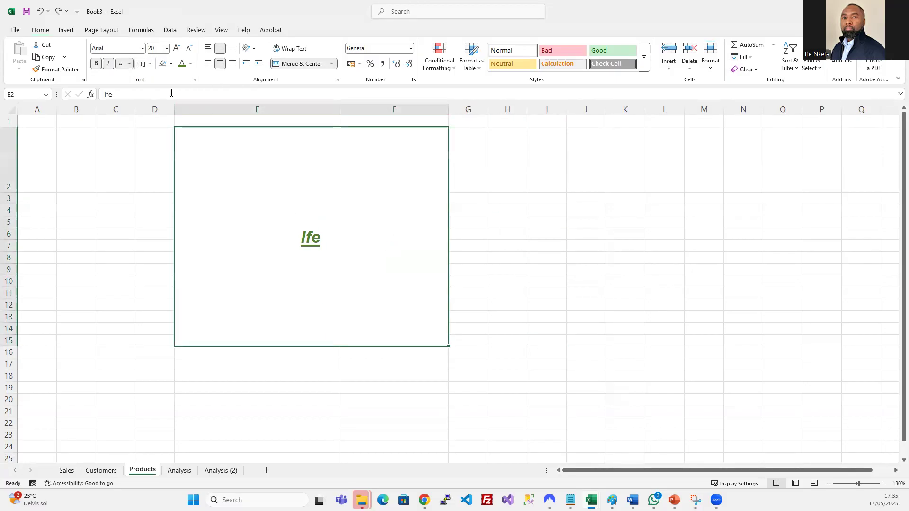
{"action": "left_click", "coordinate": [142, 67]}
{"action": "left_click", "coordinate": [546, 272]}
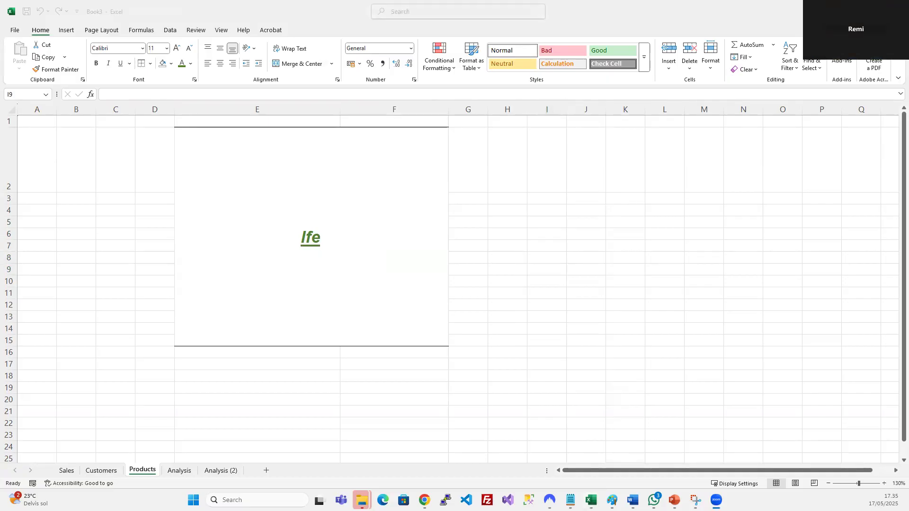
{"action": "left_click", "coordinate": [588, 325]}
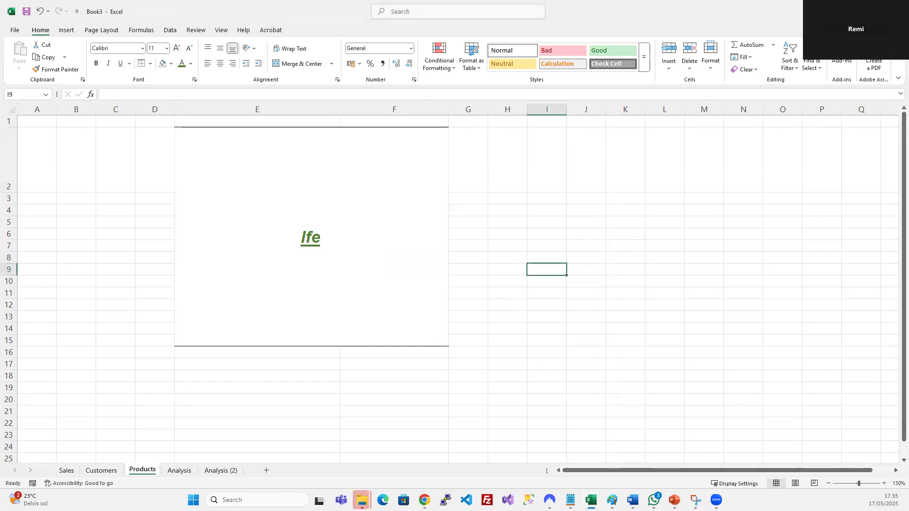
- View the January sheet of the Employee absence schedule workbook again, and return to the merged cell E2:F15 in Book3
{"action": "left_click", "coordinate": [591, 501]}
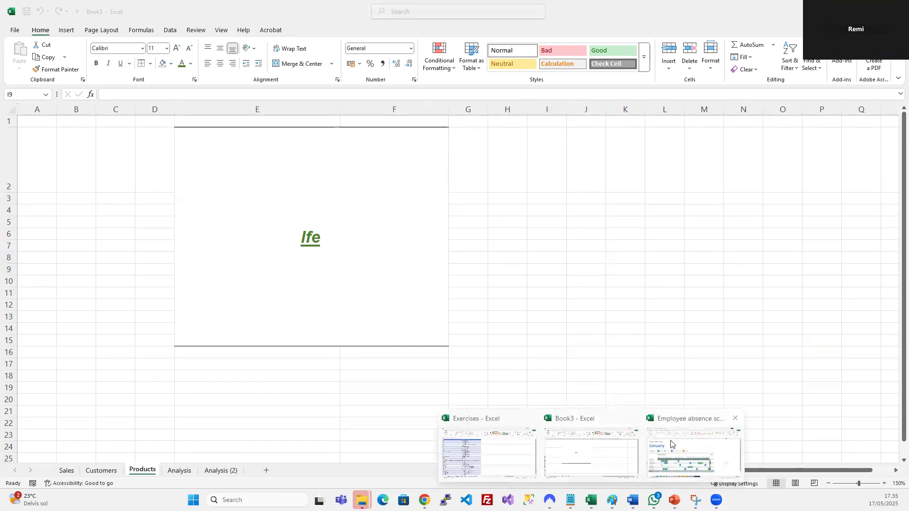
{"action": "left_click", "coordinate": [490, 233]}
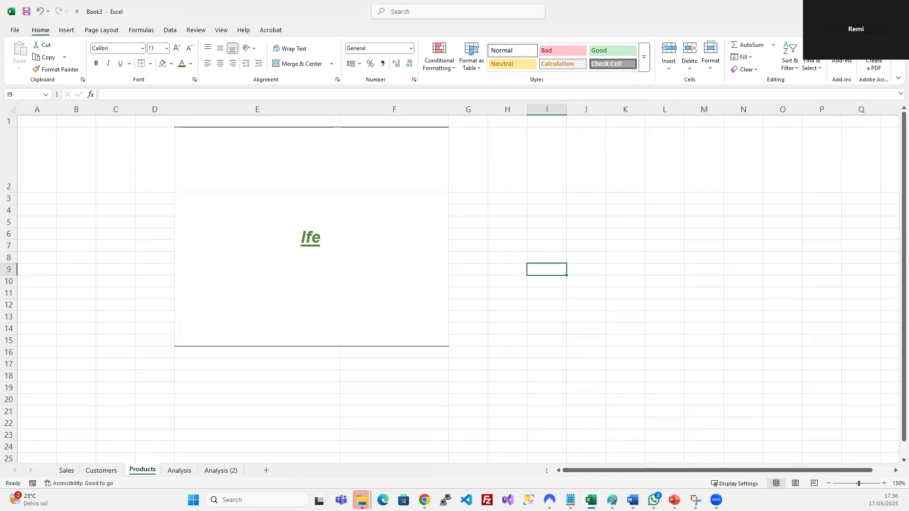
{"action": "mouse_move", "coordinate": [591, 500]}
{"action": "left_click", "coordinate": [680, 464]}
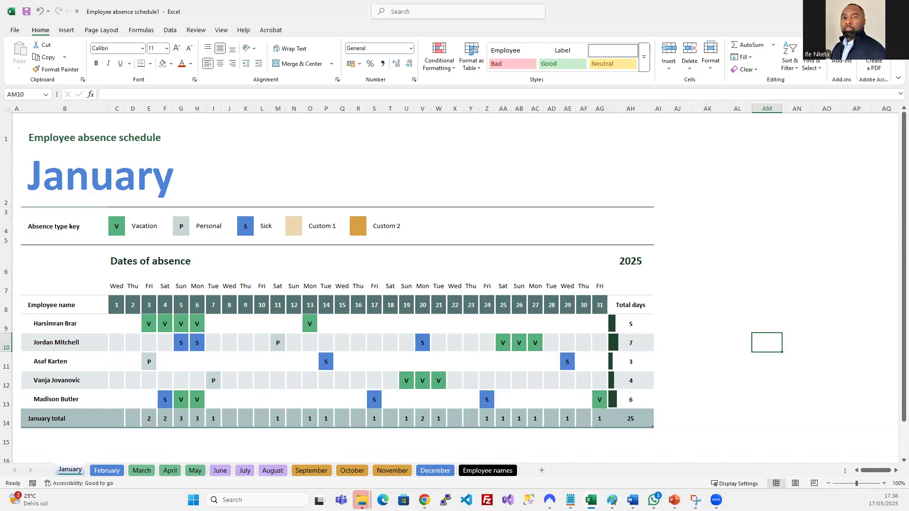
{"action": "left_click", "coordinate": [784, 174]}
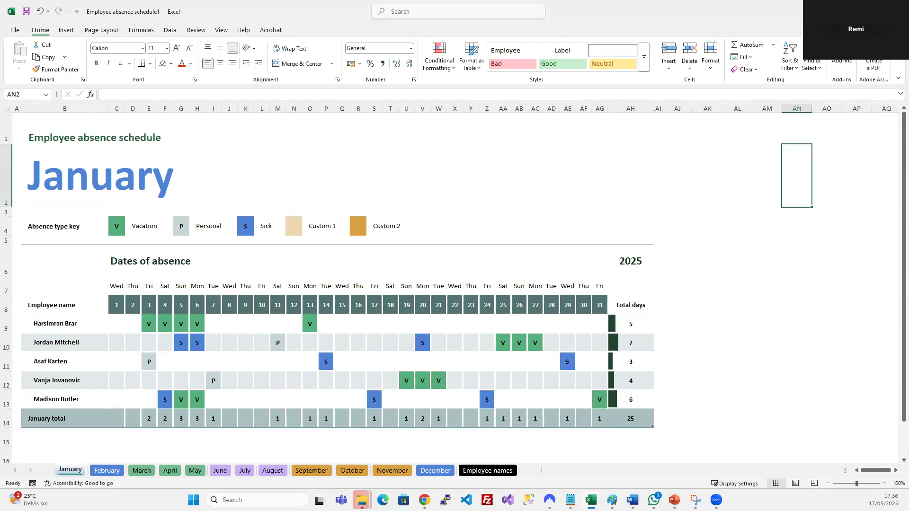
{"action": "key", "text": "alt+Tab"}
{"action": "left_click", "coordinate": [521, 230]}
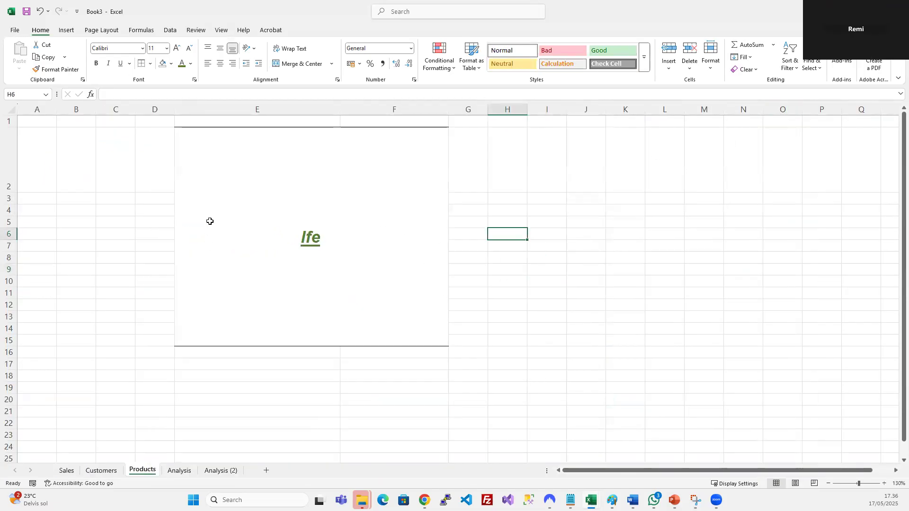
{"action": "left_click", "coordinate": [254, 209]}
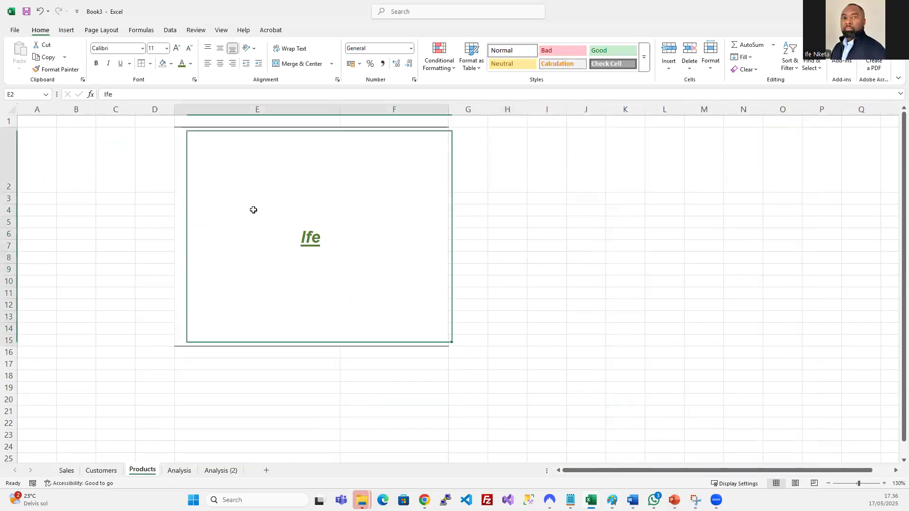
- Apply thick outside borders to the merged cell E2:F15
{"action": "left_click", "coordinate": [150, 64]}
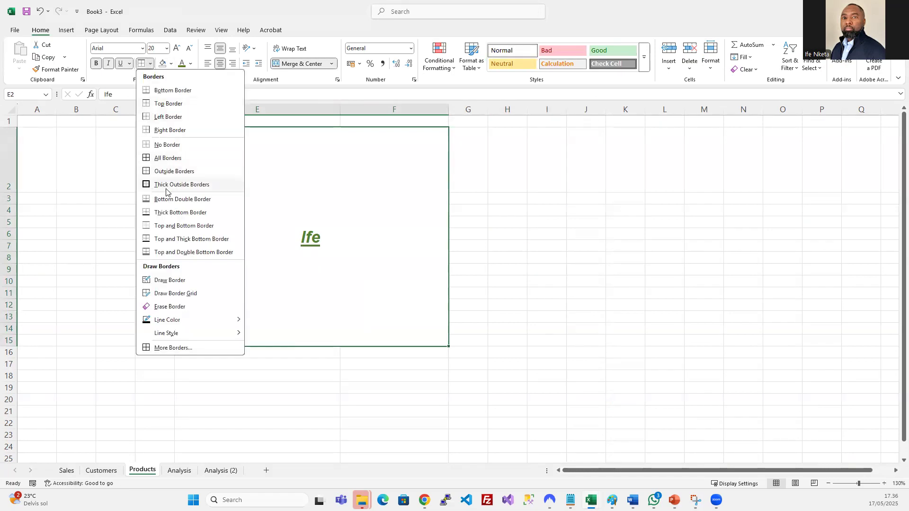
{"action": "left_click", "coordinate": [154, 187]}
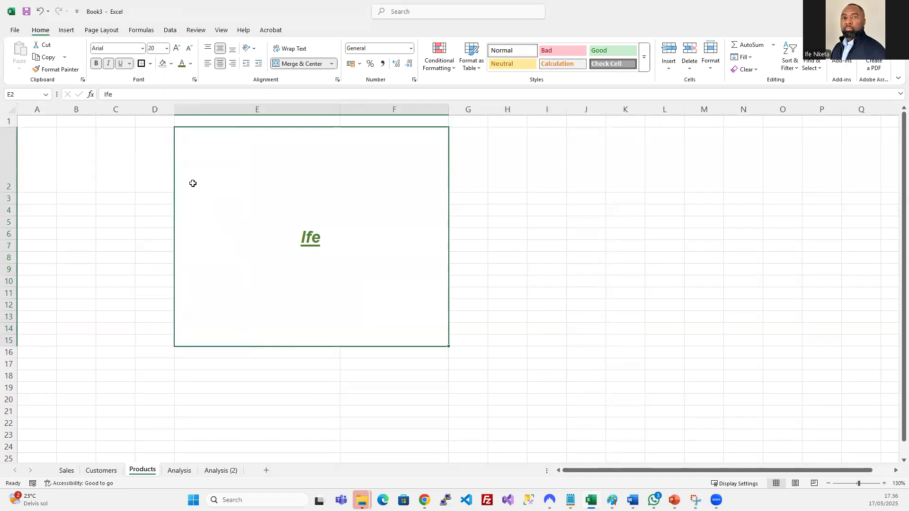
{"action": "left_click", "coordinate": [616, 247]}
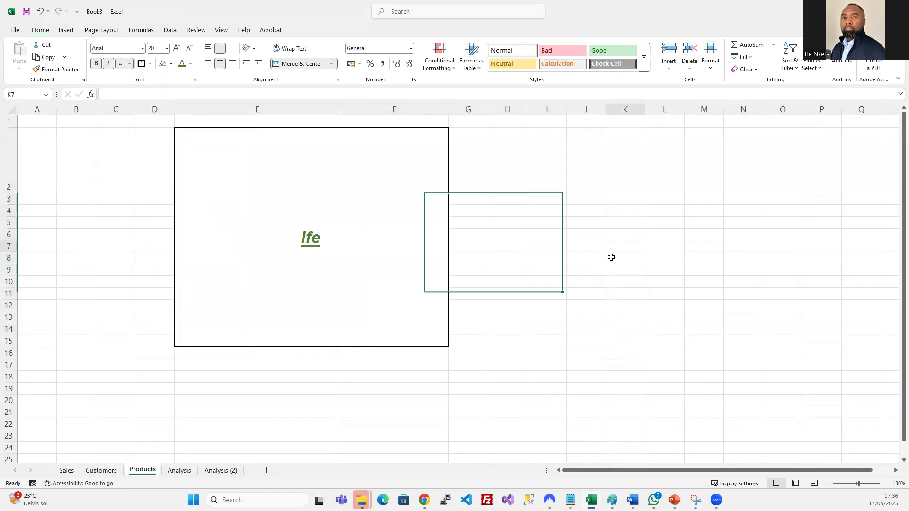
- Format the border of the merged cell E2:F15 as an outline in the heavier dashed line style
{"action": "right_click", "coordinate": [324, 173]}
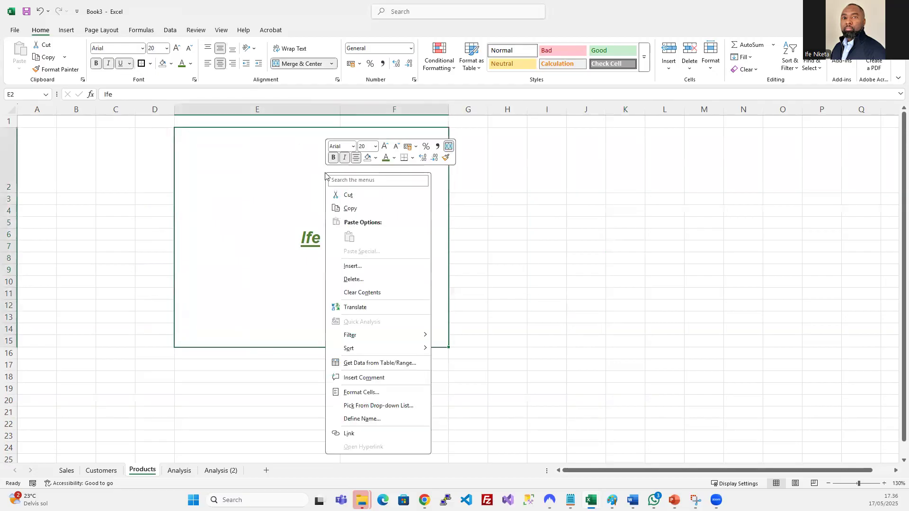
{"action": "left_click", "coordinate": [361, 393]}
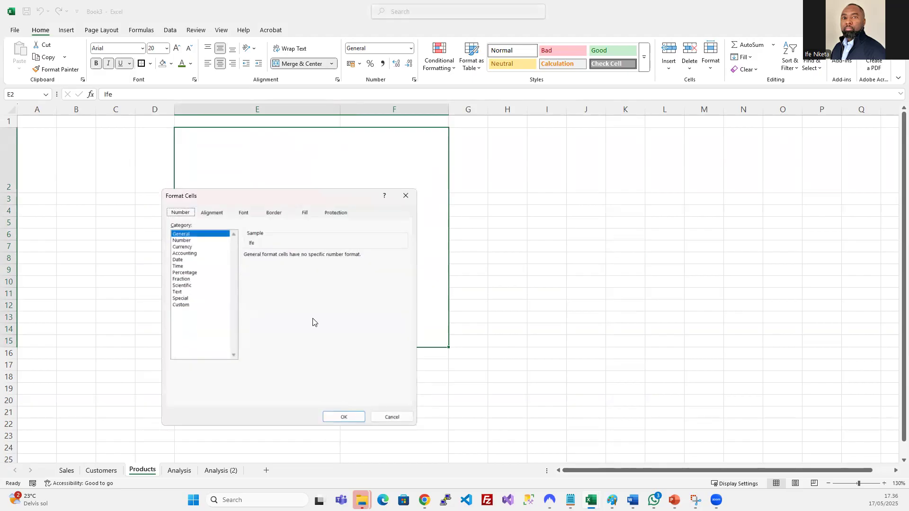
{"action": "left_click_drag", "start_coordinate": [271, 198], "coordinate": [470, 180]}
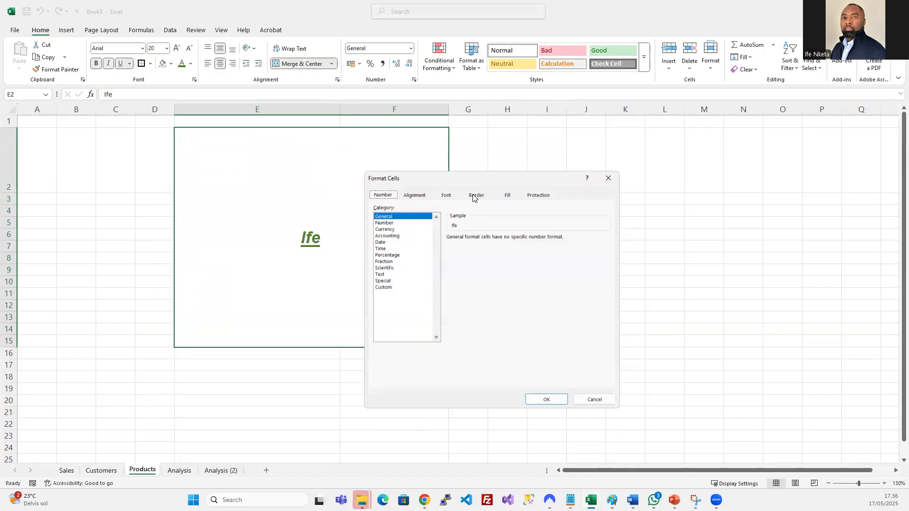
{"action": "left_click", "coordinate": [475, 196]}
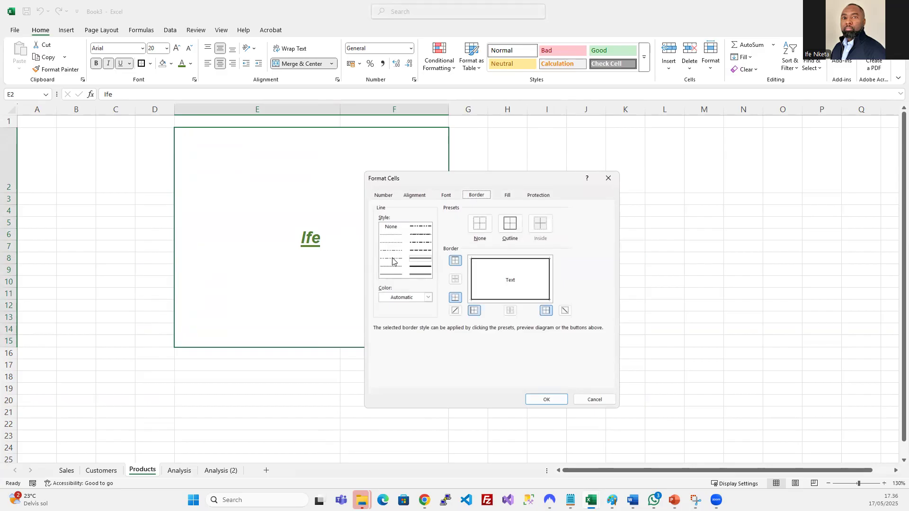
{"action": "left_click", "coordinate": [420, 252]}
{"action": "left_click", "coordinate": [509, 221]}
{"action": "left_click", "coordinate": [548, 400]}
{"action": "left_click", "coordinate": [550, 268]}
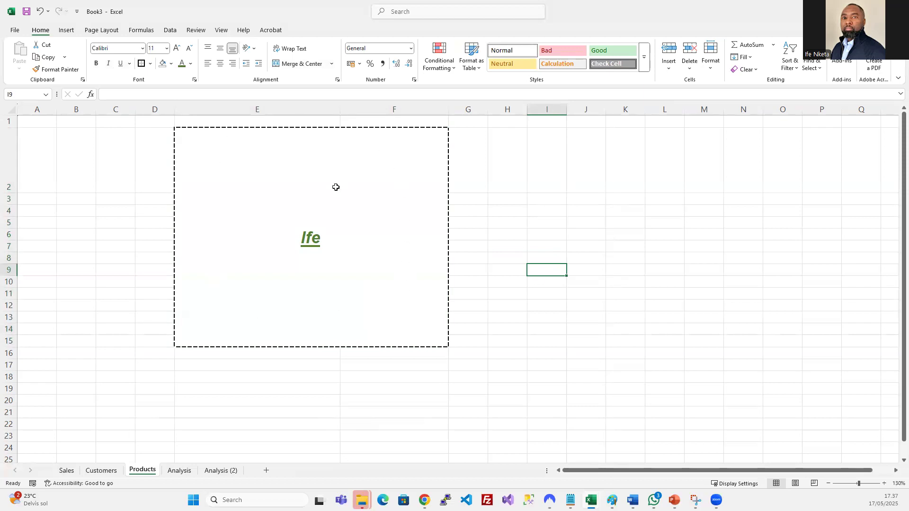
- Examine the number, alignment, font, border, fill and protection options in Format Cells for the merged cell E2:F15, leaving them as they are
{"action": "right_click", "coordinate": [374, 184]}
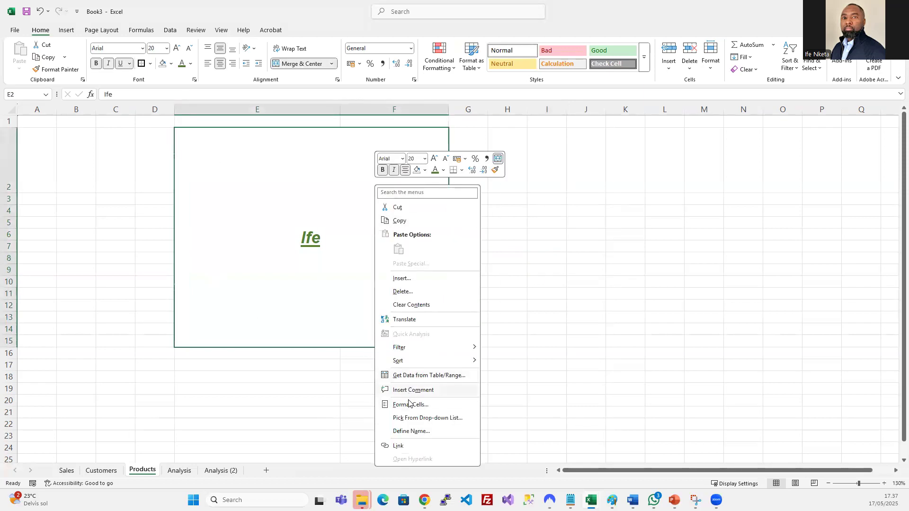
{"action": "left_click", "coordinate": [415, 406]}
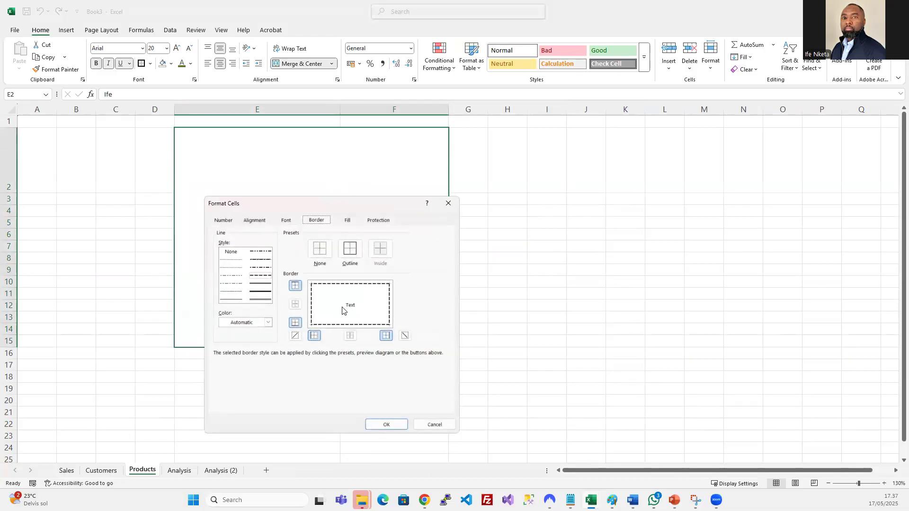
{"action": "left_click", "coordinate": [259, 222]}
{"action": "left_click", "coordinate": [296, 222]}
{"action": "left_click", "coordinate": [348, 220]}
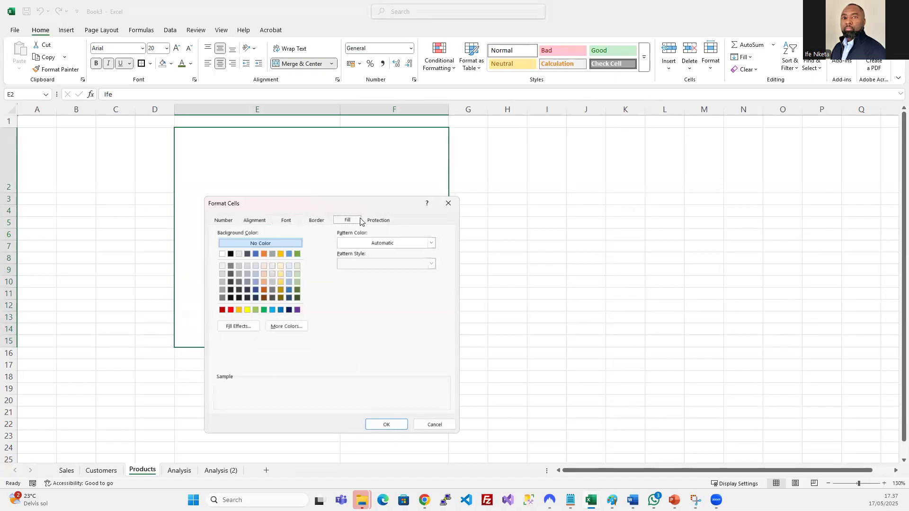
{"action": "left_click", "coordinate": [381, 223]}
{"action": "left_click", "coordinate": [347, 220]}
{"action": "left_click", "coordinate": [285, 221]}
{"action": "left_click", "coordinate": [254, 221]}
{"action": "left_click", "coordinate": [221, 221]}
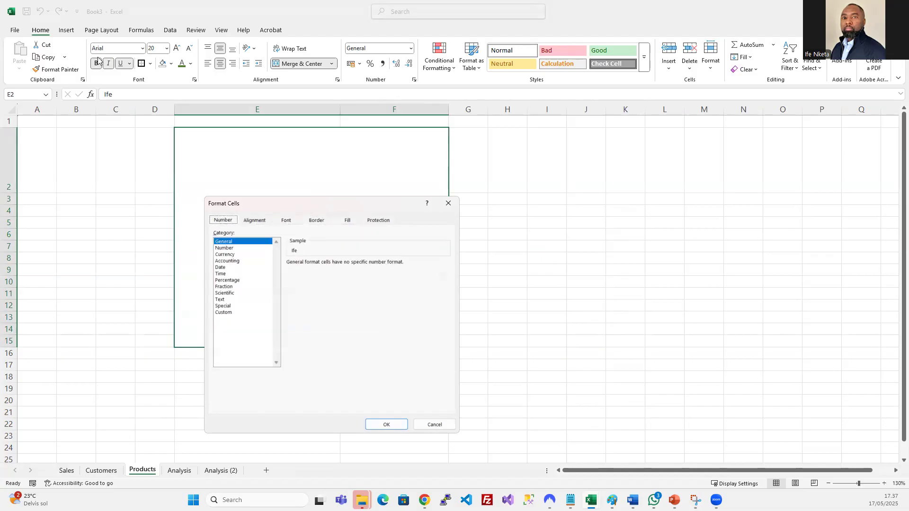
{"action": "left_click", "coordinate": [254, 221]}
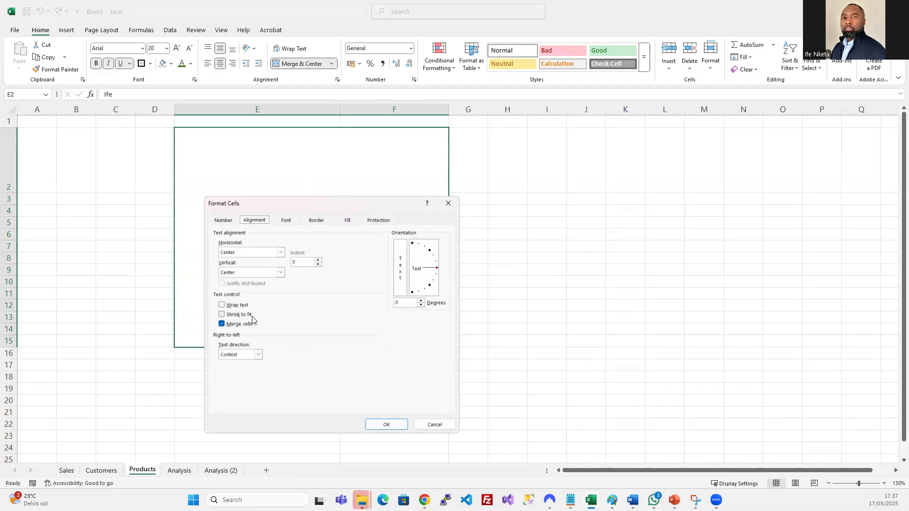
{"action": "left_click", "coordinate": [288, 222]}
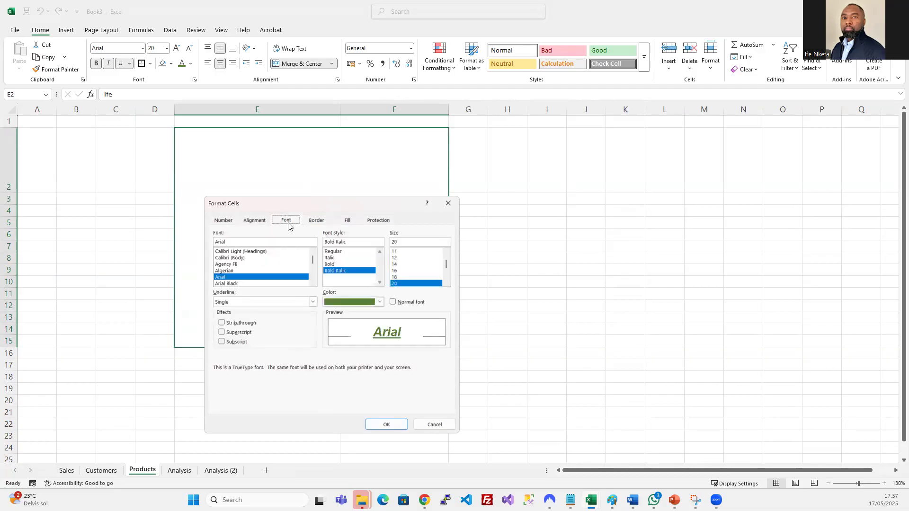
{"action": "left_click", "coordinate": [317, 221]}
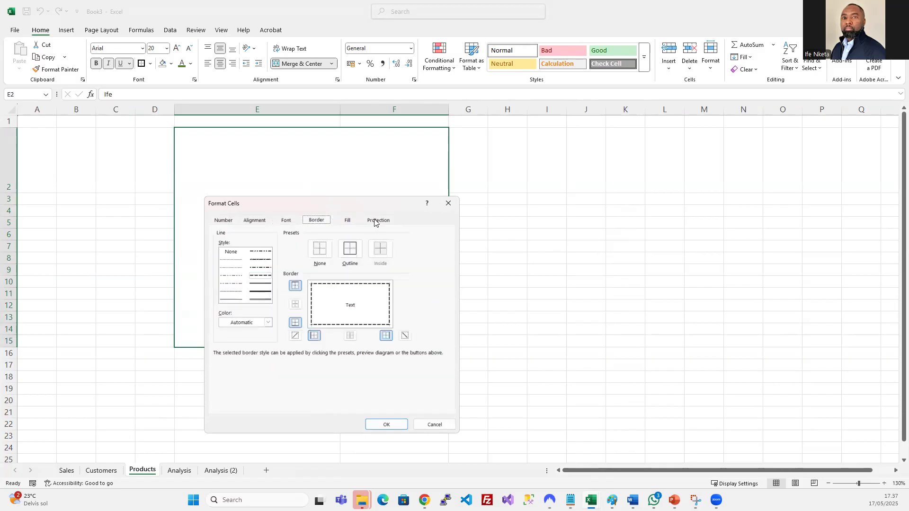
{"action": "left_click", "coordinate": [448, 204]}
{"action": "key", "text": "ctrl+c"}
{"action": "left_click", "coordinate": [545, 213]}
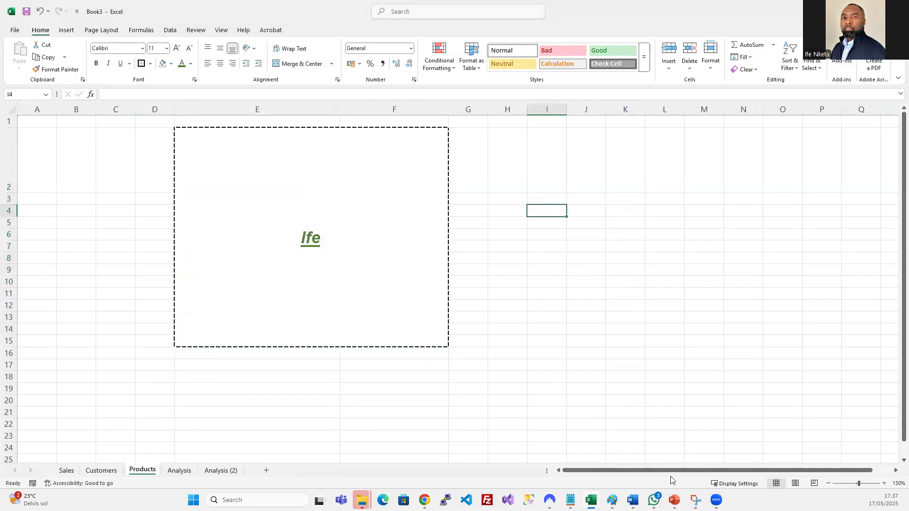
- Check the Cell Formatting Basics slide, return to Book3 and look through the number formats available for cell C2
{"action": "key", "text": "alt+Tab"}
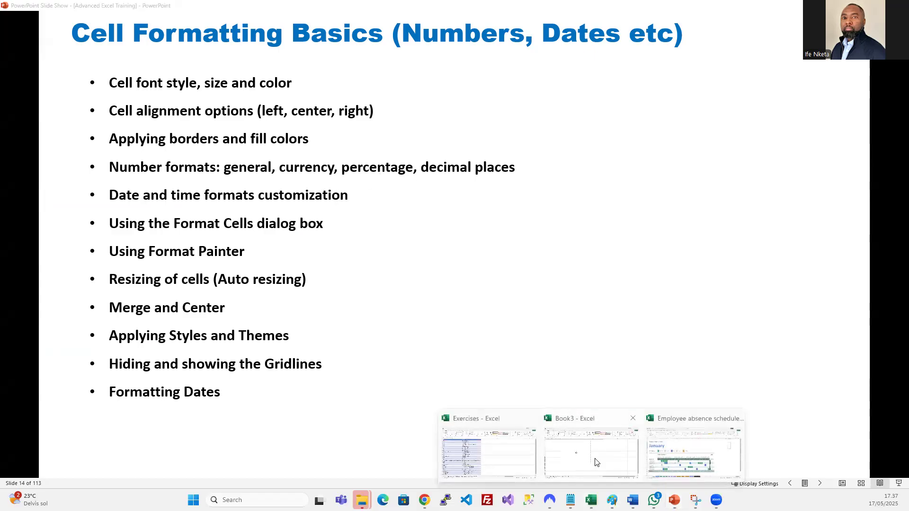
{"action": "left_click", "coordinate": [597, 461]}
{"action": "left_click", "coordinate": [120, 161]}
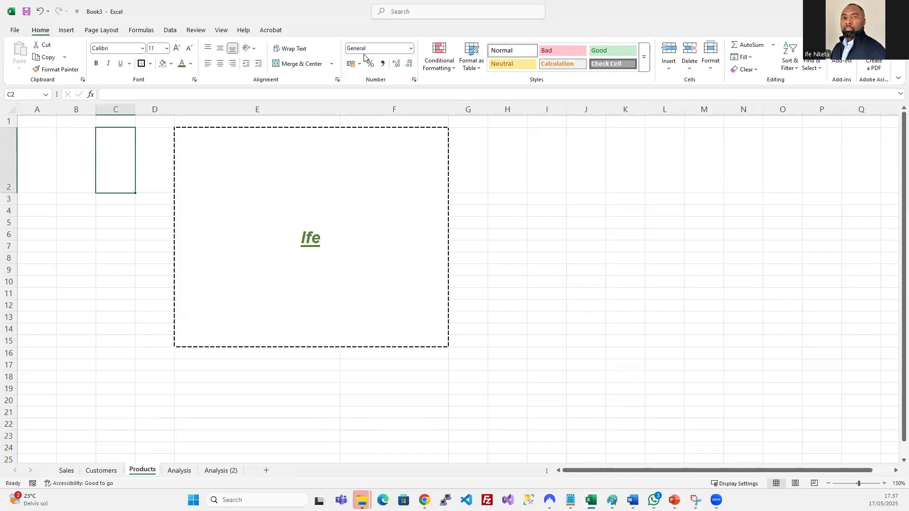
{"action": "left_click", "coordinate": [410, 49]}
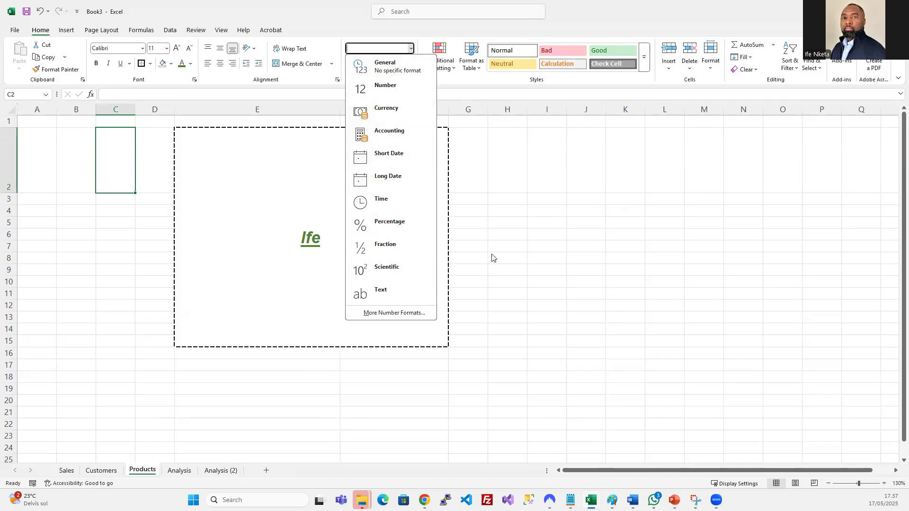
{"action": "left_click", "coordinate": [561, 191]}
- Examine the number format categories in Format Cells for cell H3 and close the dialog without changes
{"action": "right_click", "coordinate": [503, 201]}
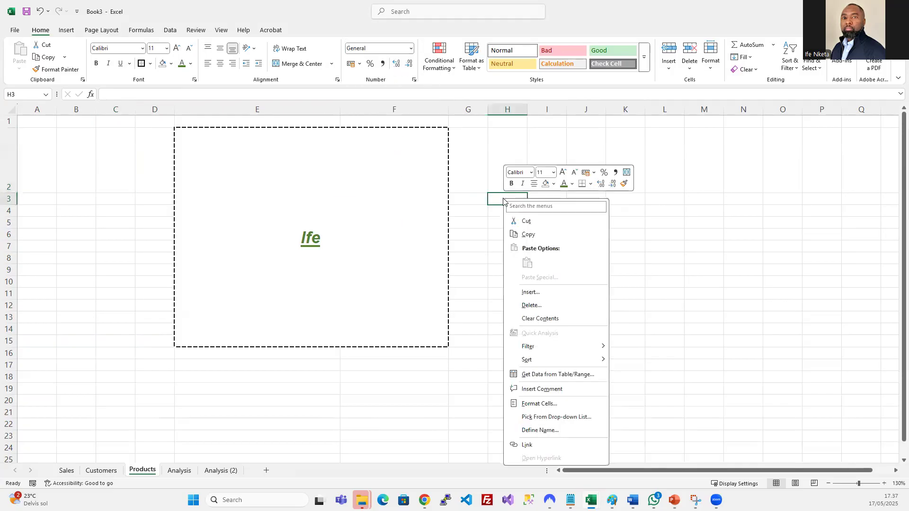
{"action": "left_click", "coordinate": [554, 403]}
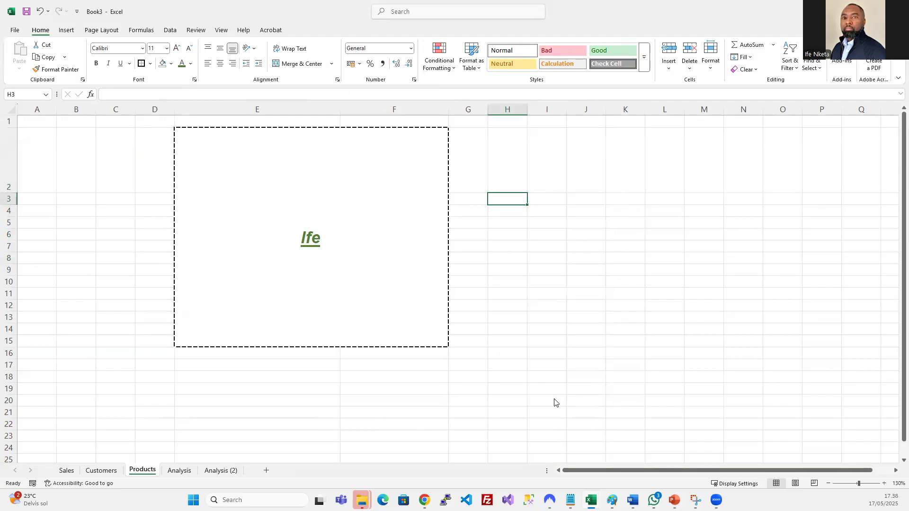
{"action": "left_click", "coordinate": [334, 217]}
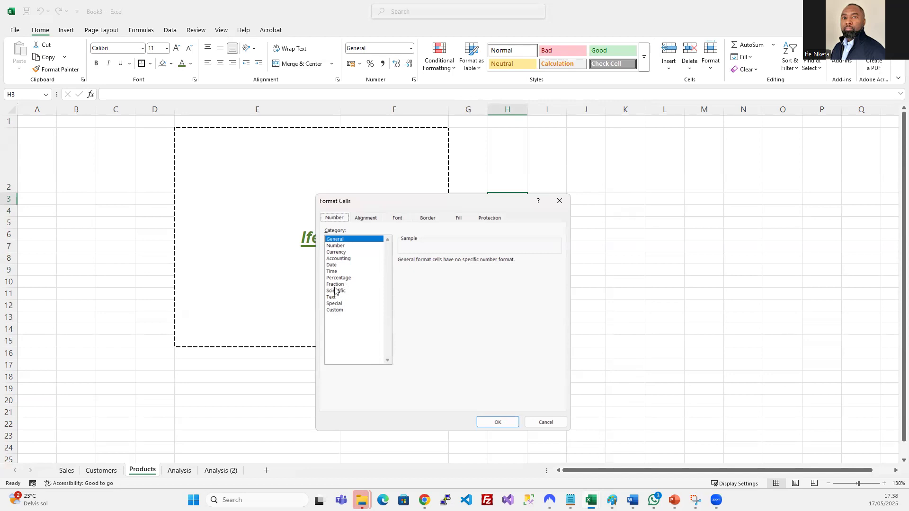
{"action": "left_click", "coordinate": [547, 424]}
{"action": "left_click", "coordinate": [547, 257]}
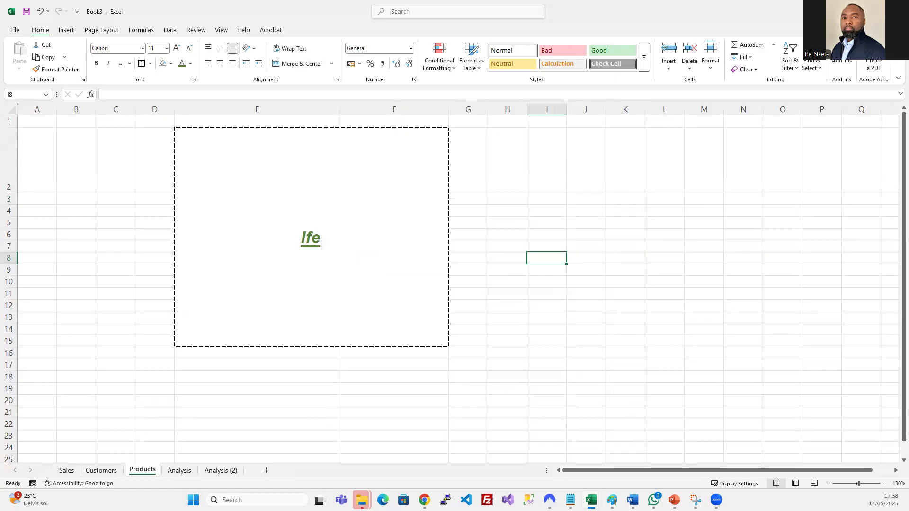
- View the Cell Formatting Basics slide again and return to the Products sheet of Book3
{"action": "key", "text": "alt+Tab"}
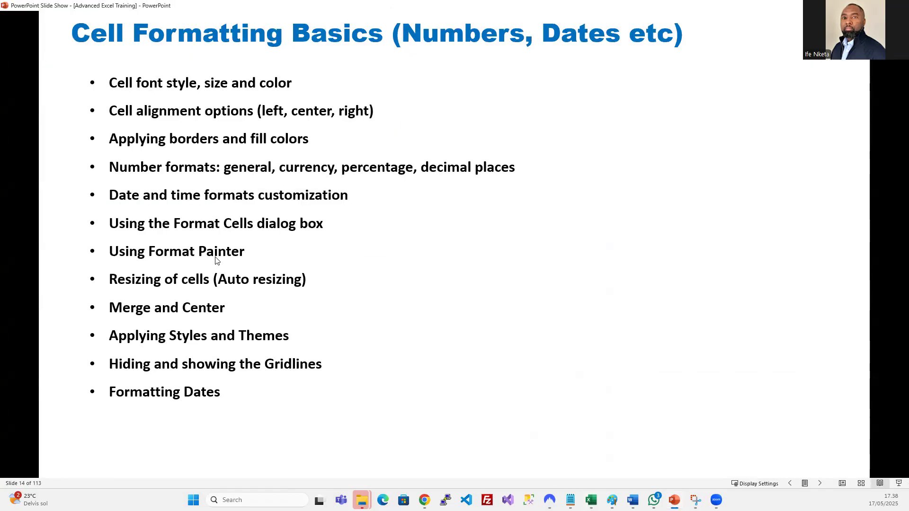
{"action": "left_click", "coordinate": [591, 500]}
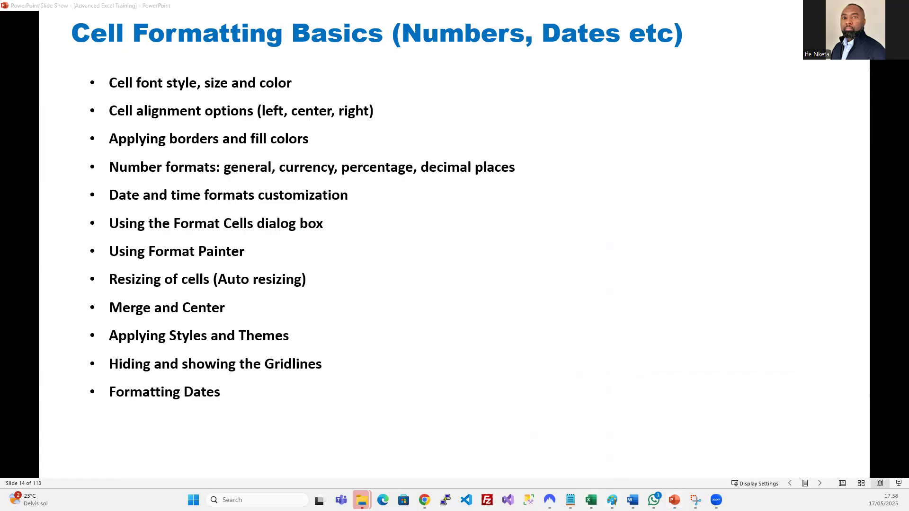
{"action": "left_click", "coordinate": [607, 457]}
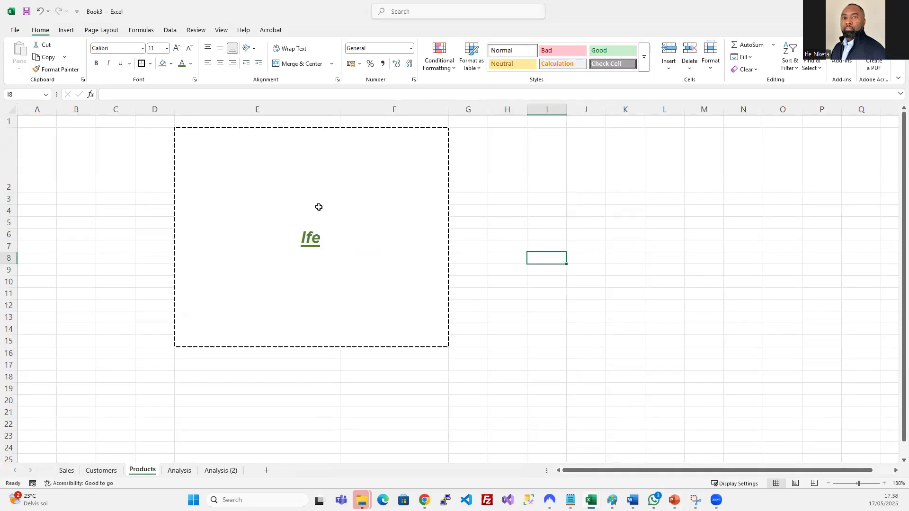
{"action": "left_click", "coordinate": [318, 207]}
{"action": "left_click", "coordinate": [553, 304]}
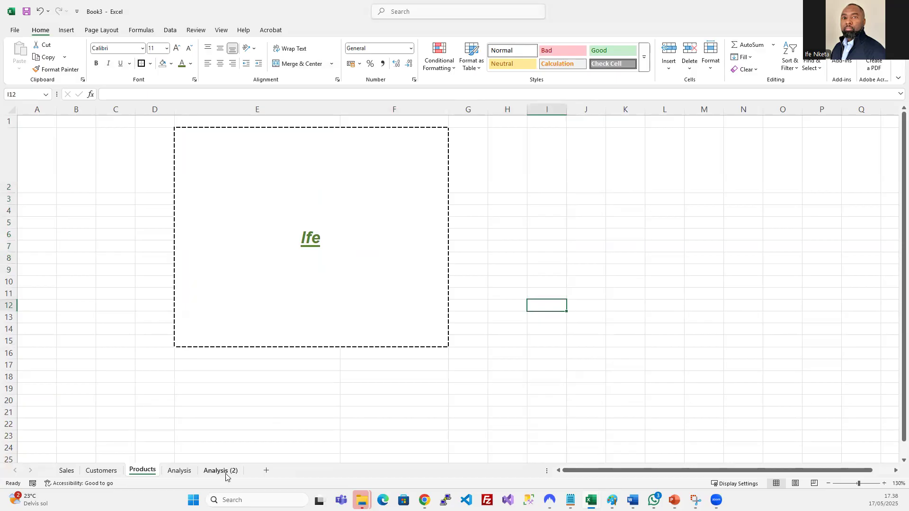
- On the Analysis sheet, enter a sample first name in cell D3 and the heading Names above it in D2
{"action": "left_click", "coordinate": [179, 471]}
{"action": "left_click", "coordinate": [142, 147]}
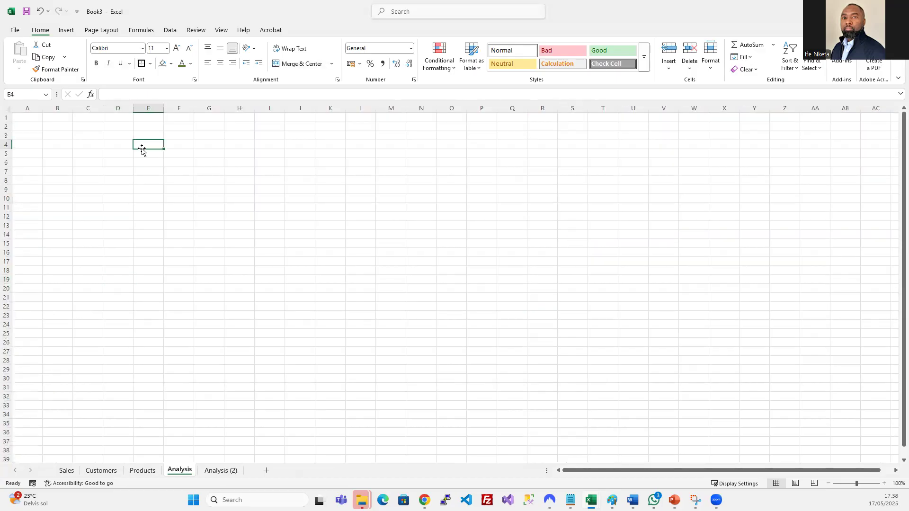
{"action": "left_click", "coordinate": [120, 136]}
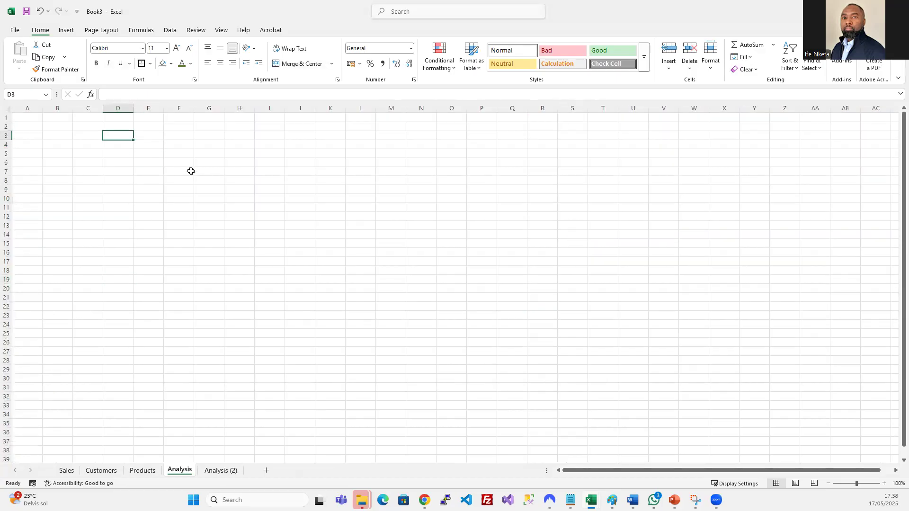
{"action": "type", "text": "Jane"}
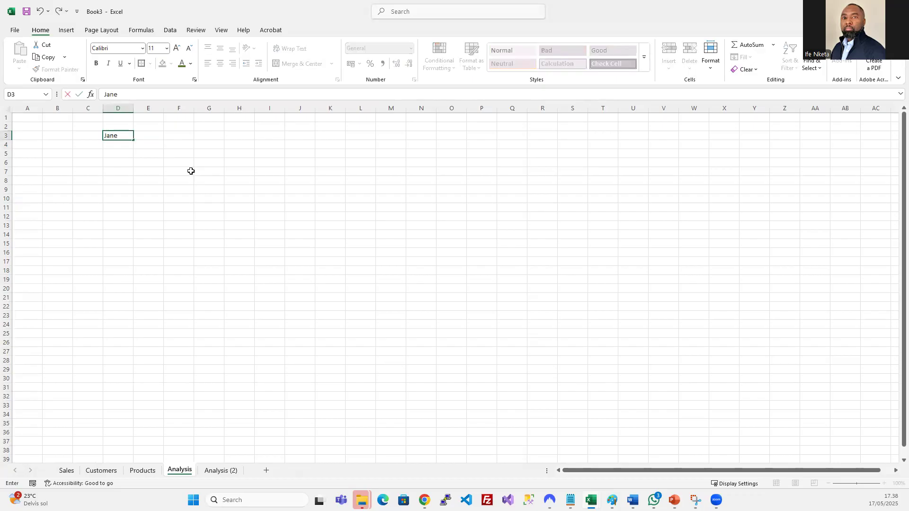
{"action": "key", "text": "Return"}
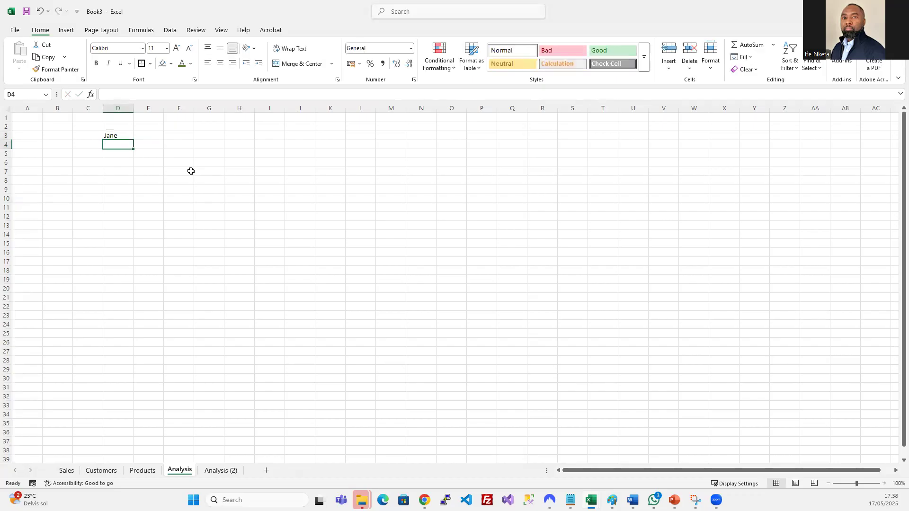
{"action": "left_click", "coordinate": [120, 136]}
{"action": "left_click", "coordinate": [114, 127]}
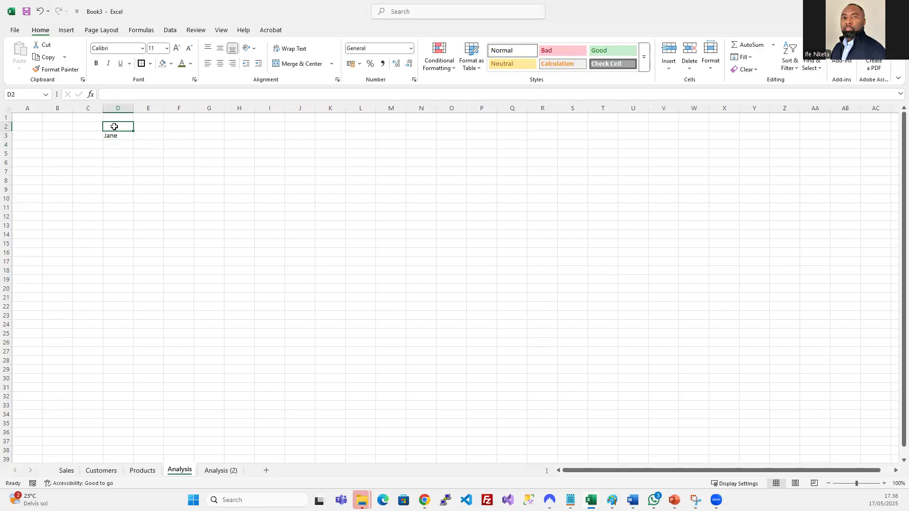
{"action": "type", "text": "Names"}
{"action": "key", "text": "Return"}
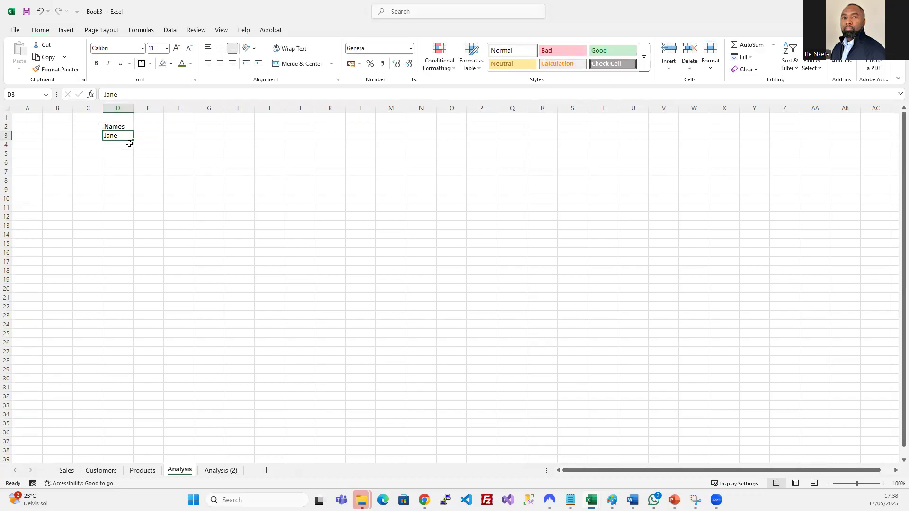
- Set the name in cell D3 to 18-point Arial
{"action": "left_click", "coordinate": [178, 50]}
{"action": "left_click", "coordinate": [177, 49]}
{"action": "left_click", "coordinate": [177, 49]}
{"action": "left_click", "coordinate": [177, 49]}
{"action": "left_click", "coordinate": [152, 50]}
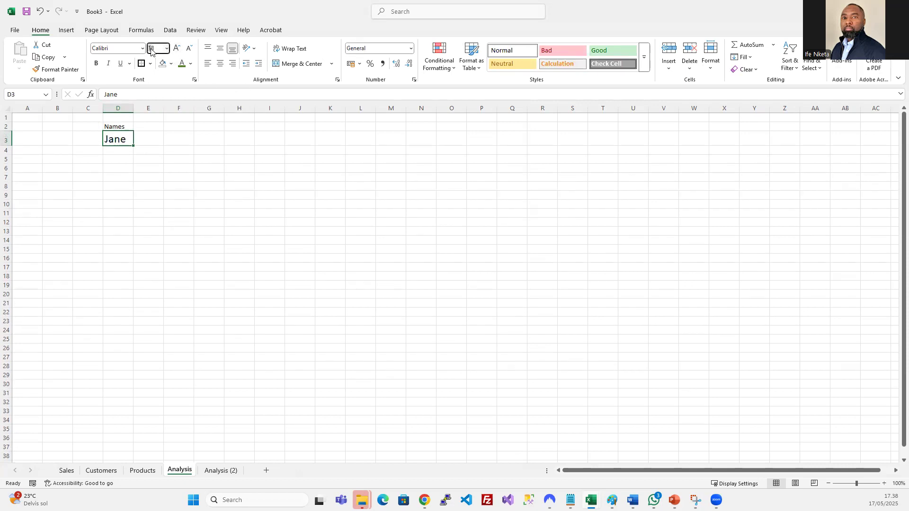
{"action": "left_click", "coordinate": [141, 47]}
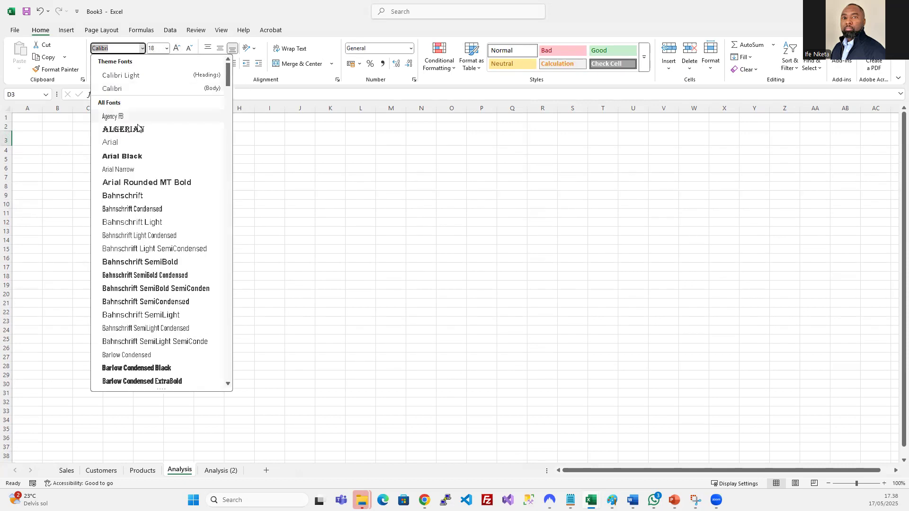
{"action": "left_click", "coordinate": [134, 141]}
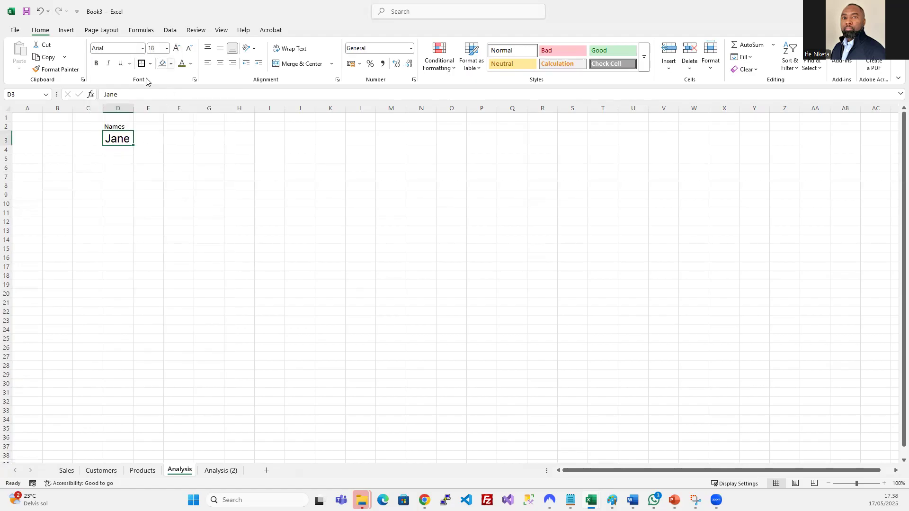
- Italicize the name in D3 and apply the green font colour
{"action": "left_click", "coordinate": [108, 63]}
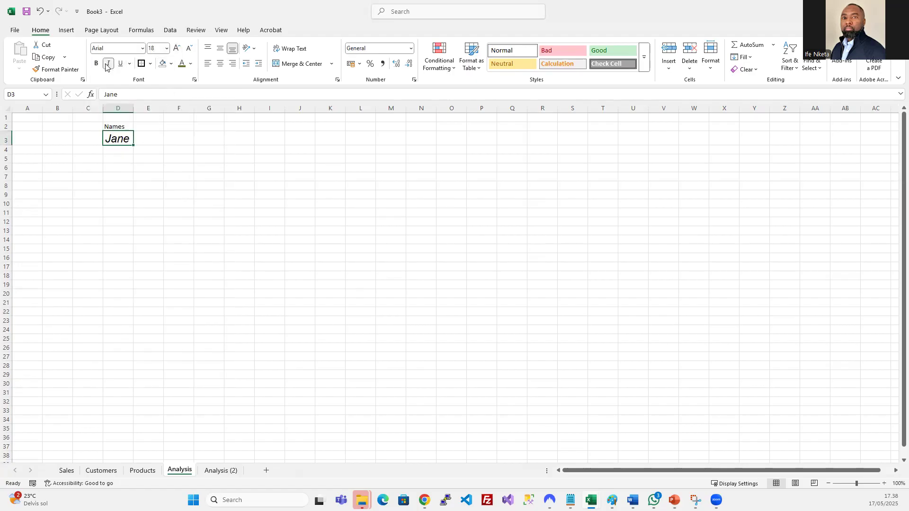
{"action": "left_click", "coordinate": [183, 65]}
{"action": "left_click", "coordinate": [178, 168]}
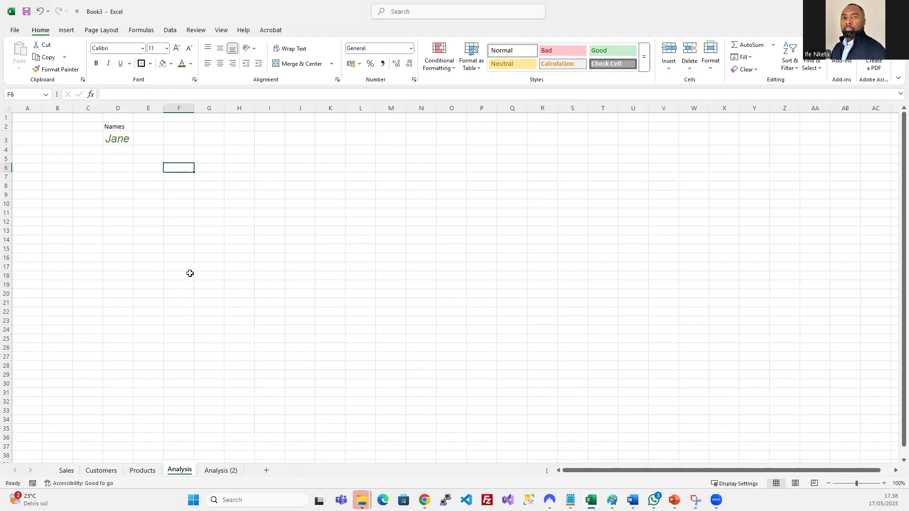
- Enter the numbers 1, 2 and 3 in cells C3, C4 and C5
{"action": "left_click", "coordinate": [91, 139]}
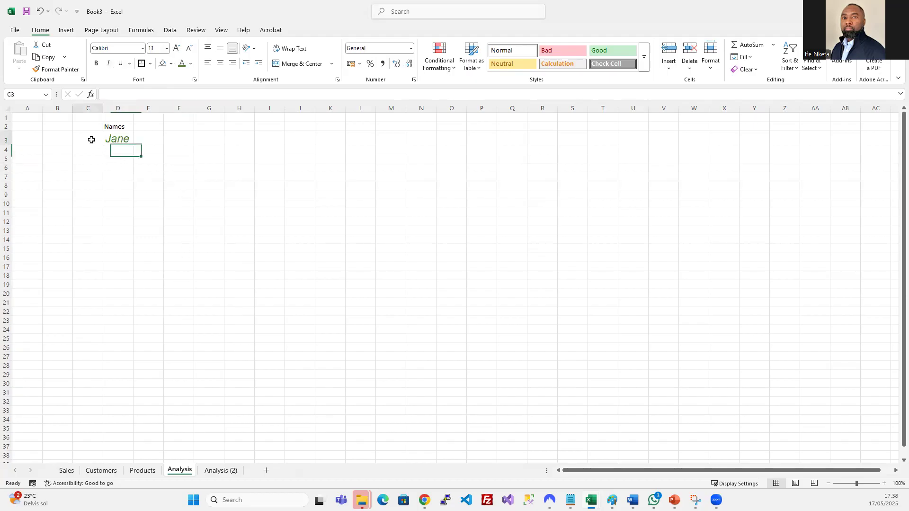
{"action": "type", "text": "1"}
{"action": "key", "text": "Return"}
{"action": "type", "text": "2"}
{"action": "left_click", "coordinate": [106, 194]}
{"action": "left_click", "coordinate": [87, 157]}
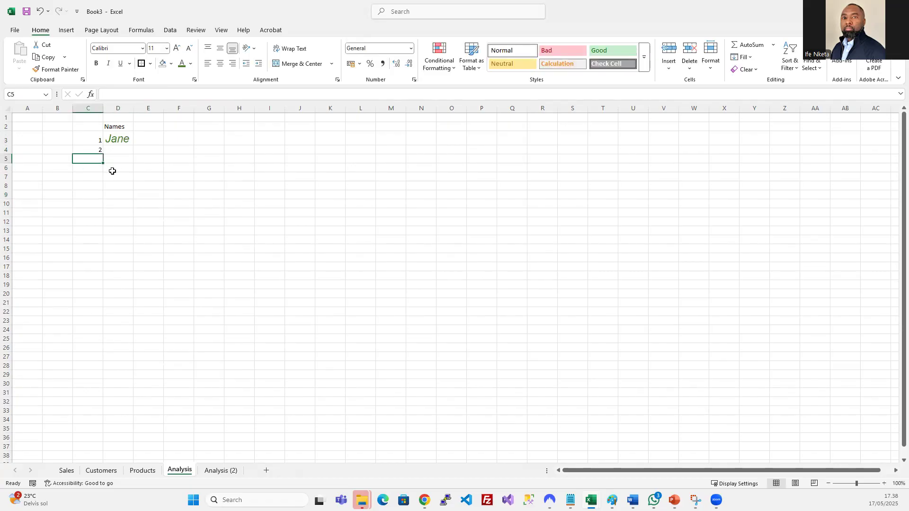
{"action": "type", "text": "3"}
{"action": "left_click", "coordinate": [179, 194]}
- Fill the single value 3 from cell C5 down through C14
{"action": "left_click", "coordinate": [88, 159]}
{"action": "left_click_drag", "start_coordinate": [101, 169], "coordinate": [103, 243]}
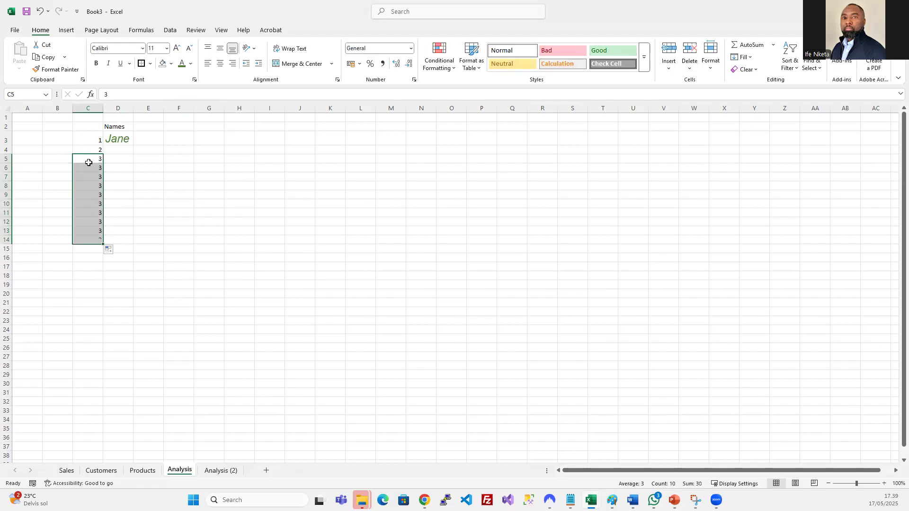
{"action": "left_click_drag", "start_coordinate": [97, 150], "coordinate": [98, 156]}
{"action": "left_click", "coordinate": [179, 208]}
{"action": "left_click", "coordinate": [97, 160]}
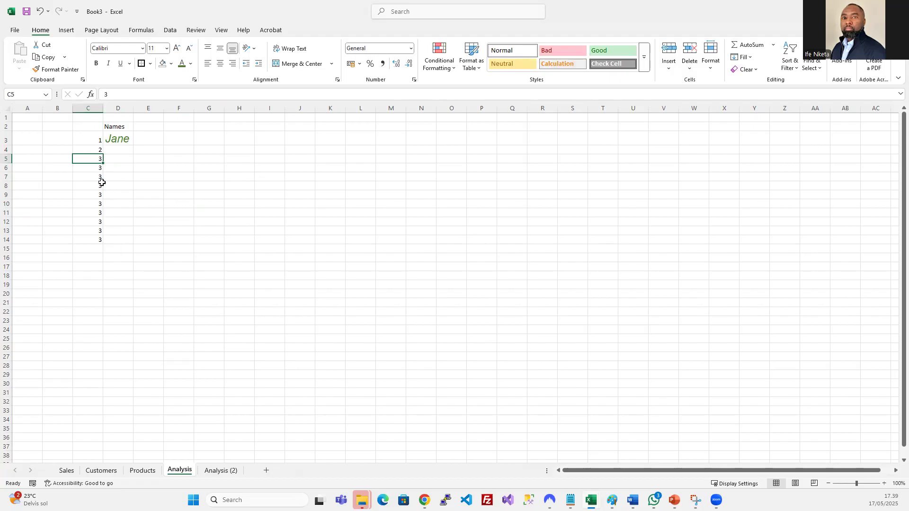
- Extend the number series from cells C4:C5 down through C14 so it counts up to 12
{"action": "scroll", "coordinate": [102, 180], "scroll_direction": "up", "scroll_amount": 2}
{"action": "scroll", "coordinate": [102, 184], "scroll_direction": "up", "scroll_amount": 1}
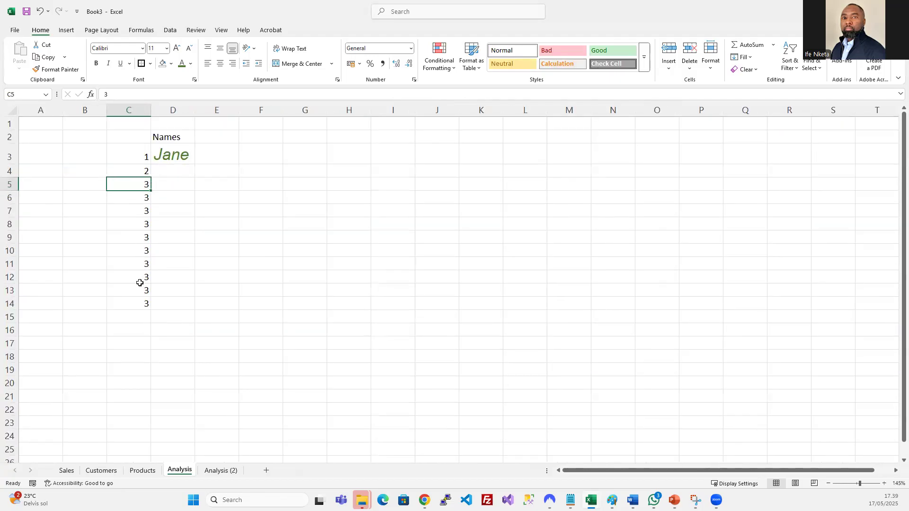
{"action": "left_click", "coordinate": [140, 174]}
{"action": "left_click_drag", "start_coordinate": [141, 176], "coordinate": [140, 180]}
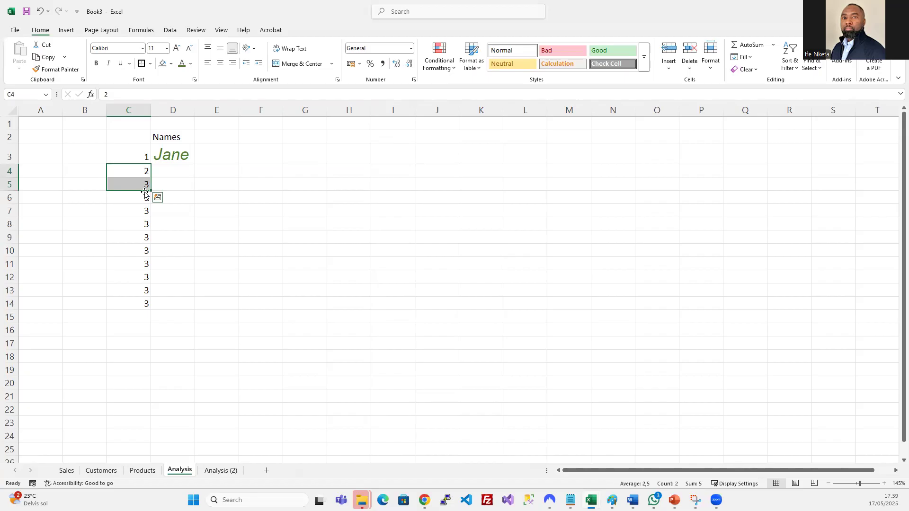
{"action": "left_click_drag", "start_coordinate": [151, 191], "coordinate": [156, 307]}
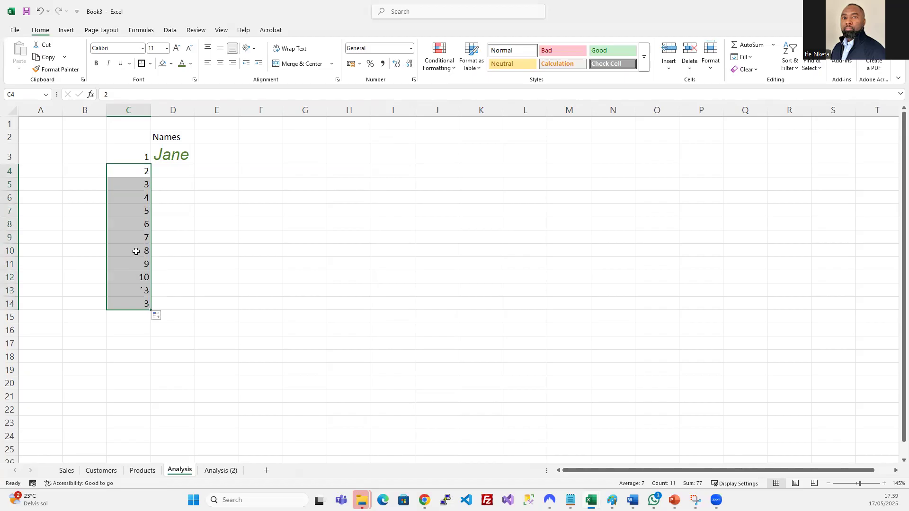
{"action": "left_click", "coordinate": [169, 254]}
- Enter three more sample first names in cells D4, D5 and D6
{"action": "left_click", "coordinate": [177, 174]}
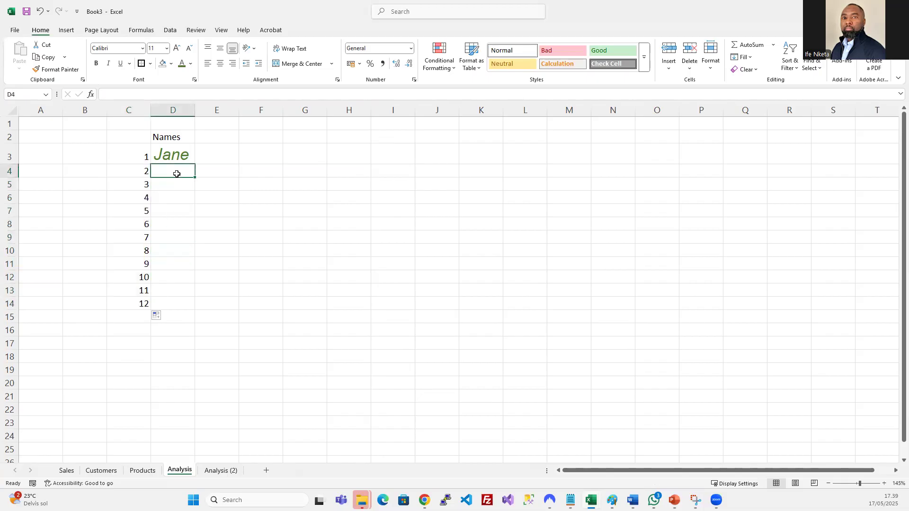
{"action": "type", "text": "Joe"}
{"action": "key", "text": "Return"}
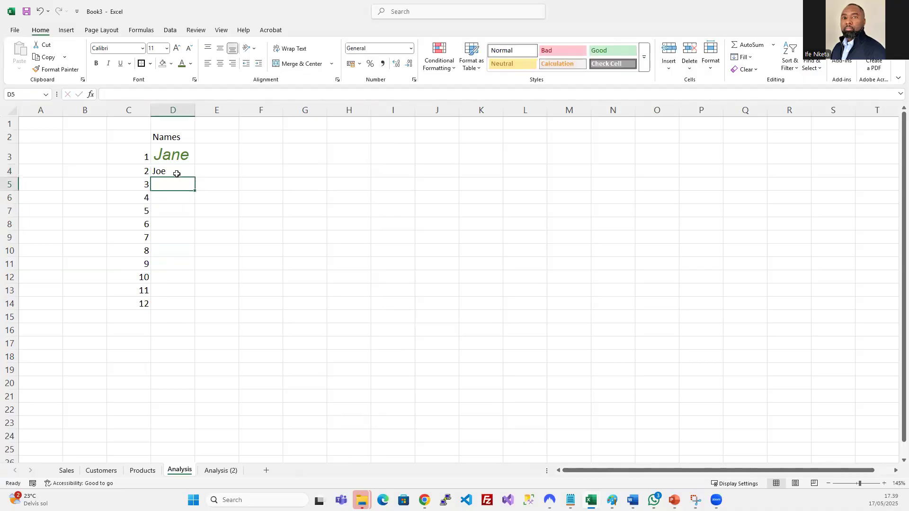
{"action": "type", "text": "Florence"}
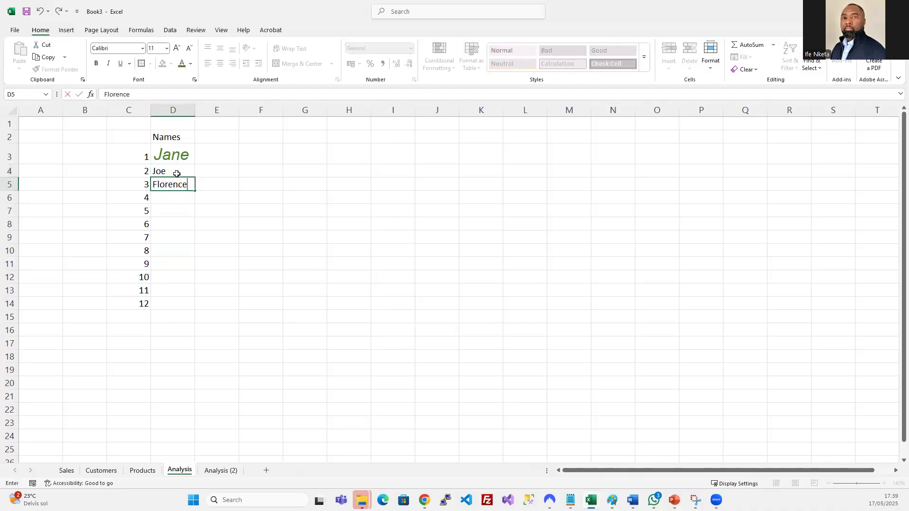
{"action": "key", "text": "Return"}
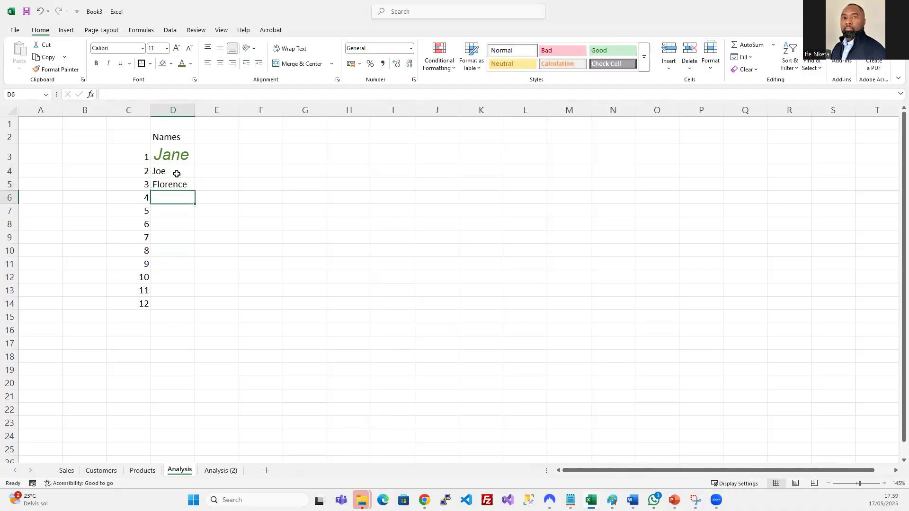
{"action": "type", "text": "Glor"}
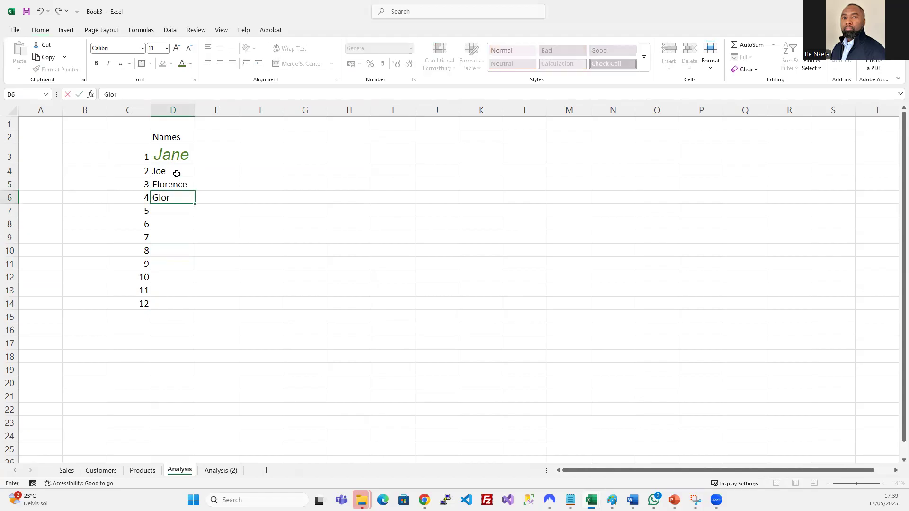
{"action": "type", "text": "y"}
{"action": "key", "text": "Return"}
- Compare the font settings of cells D3 and D4, and view the available fonts without changing anything
{"action": "left_click", "coordinate": [177, 173]}
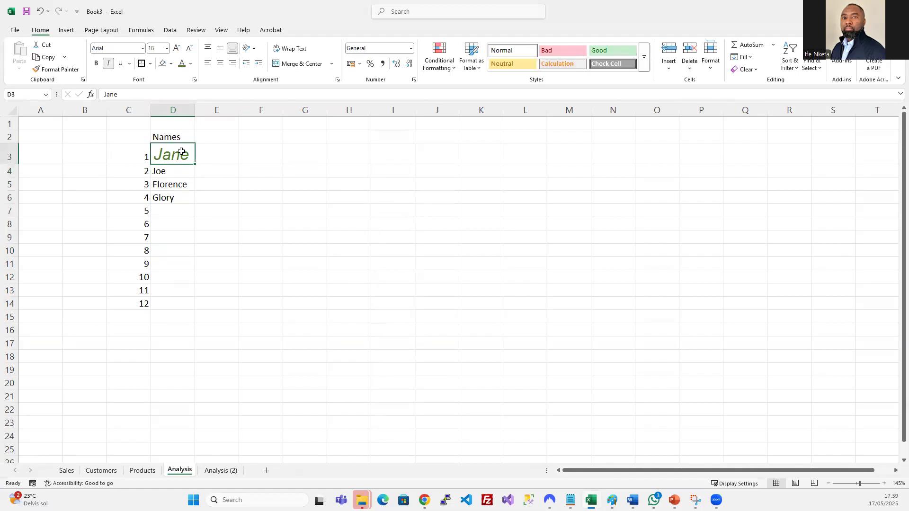
{"action": "left_click", "coordinate": [179, 172]}
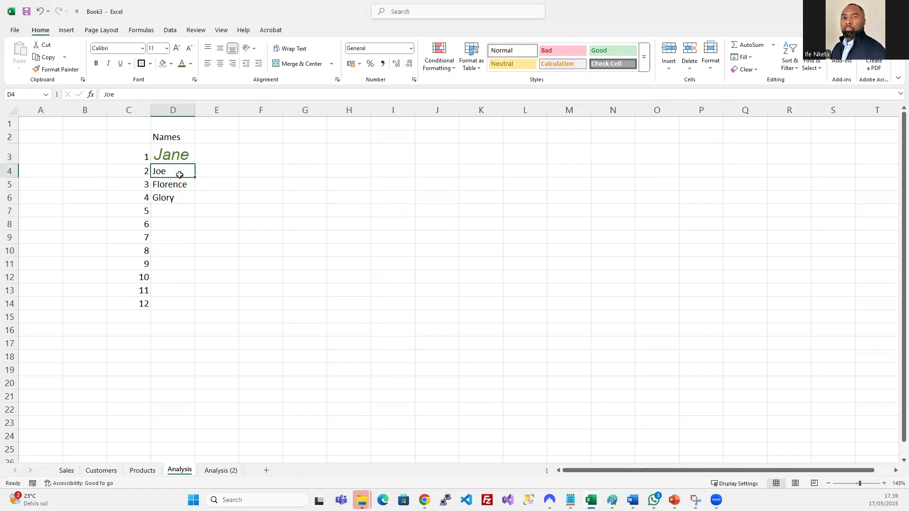
{"action": "left_click", "coordinate": [168, 159]}
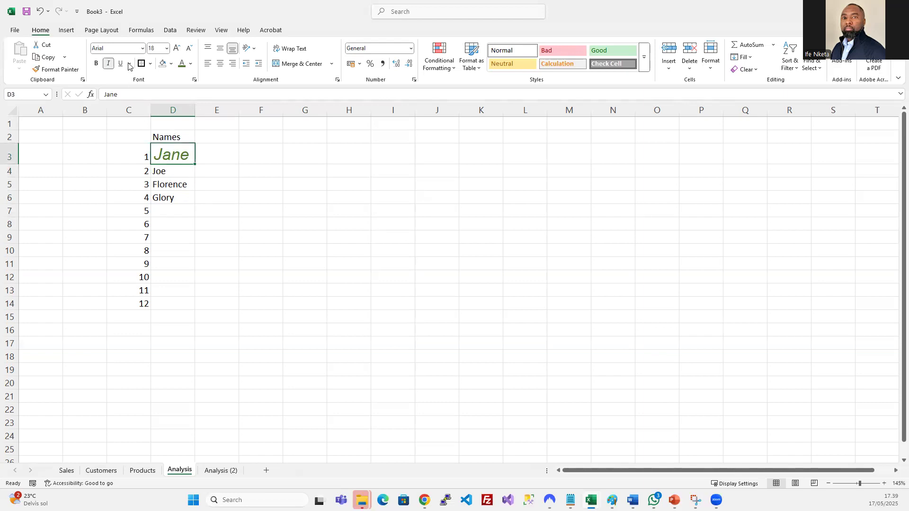
{"action": "left_click", "coordinate": [141, 49]}
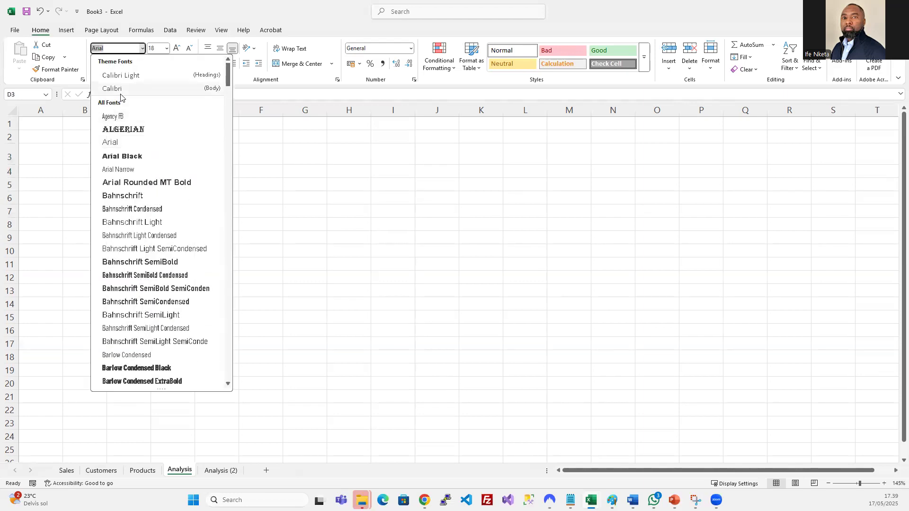
{"action": "key", "text": "Escape"}
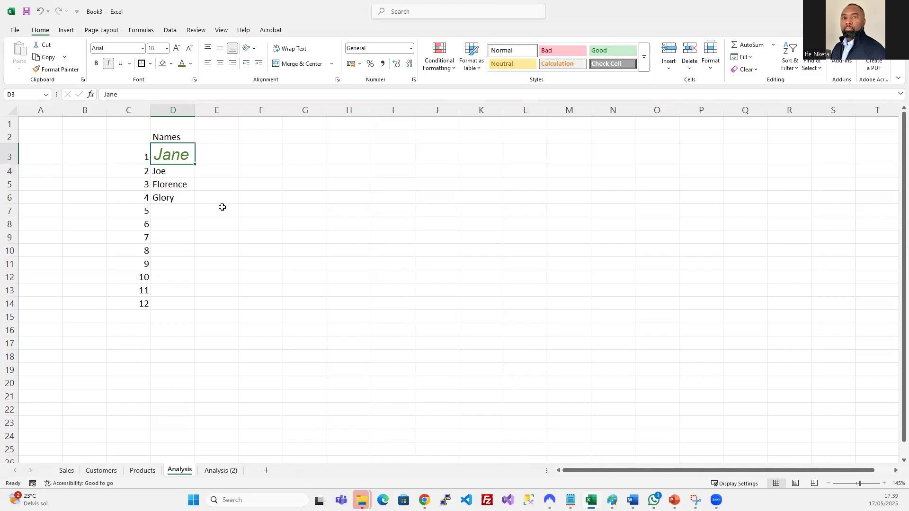
{"action": "left_click", "coordinate": [72, 70]}
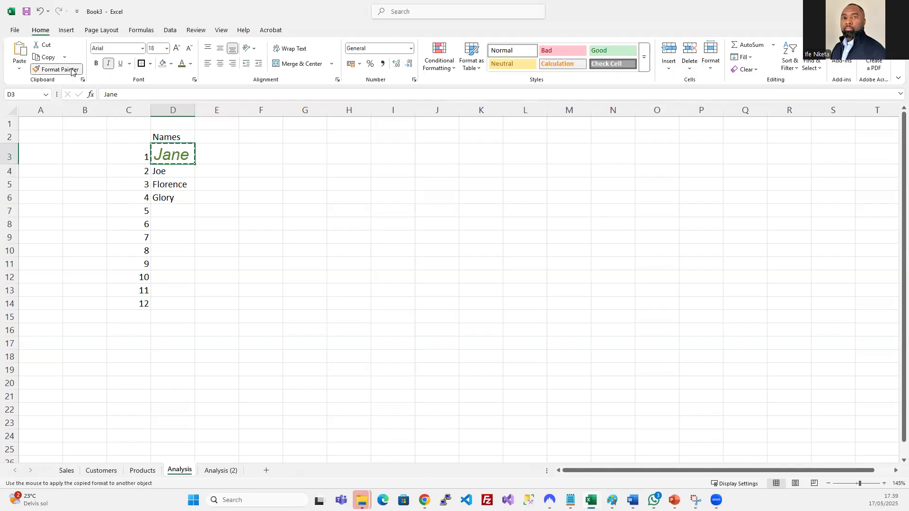
{"action": "left_click", "coordinate": [186, 160]}
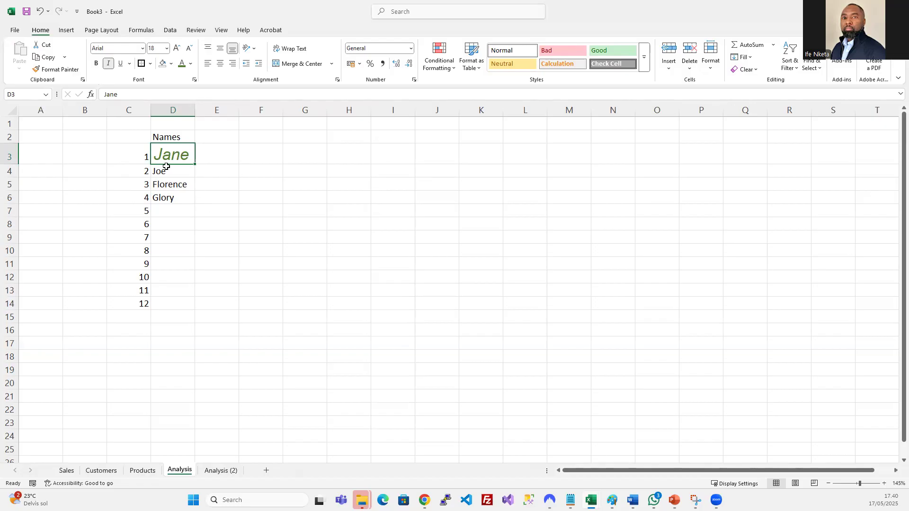
{"action": "left_click", "coordinate": [181, 171]}
{"action": "left_click", "coordinate": [186, 161]}
{"action": "left_click", "coordinate": [175, 172]}
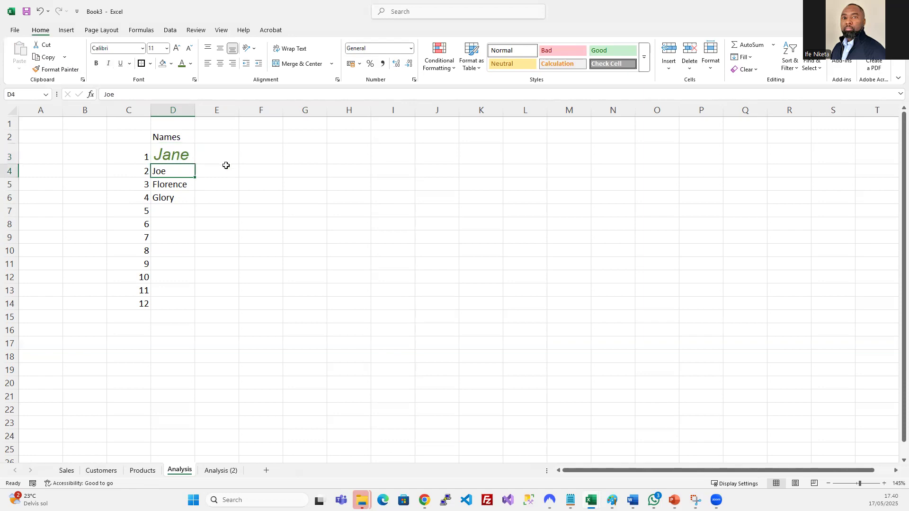
- Copy the formatting of D3 onto D4 alone with Format Painter, and undo it
{"action": "left_click", "coordinate": [171, 153]}
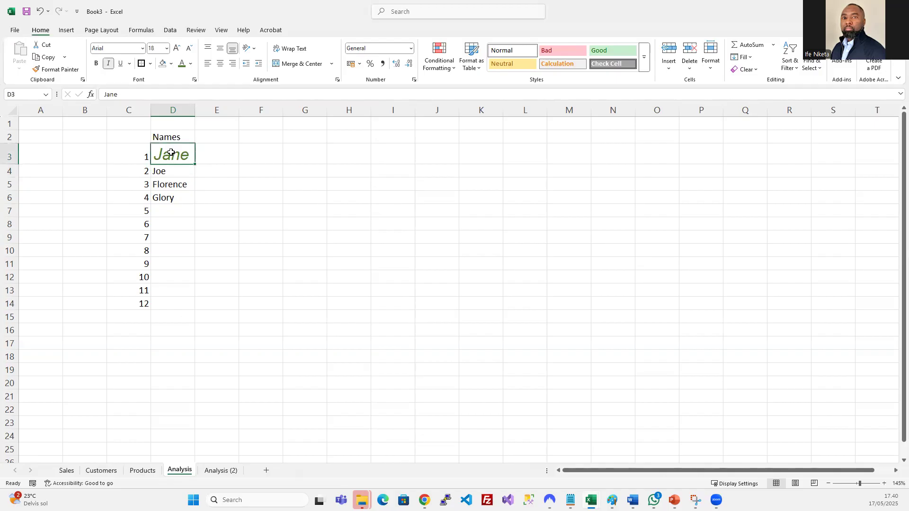
{"action": "left_click", "coordinate": [56, 69]}
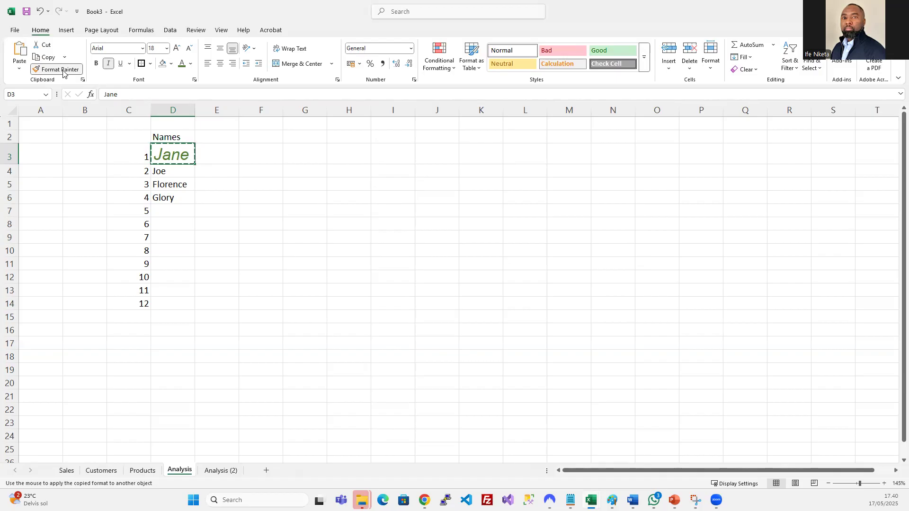
{"action": "left_click", "coordinate": [172, 173]}
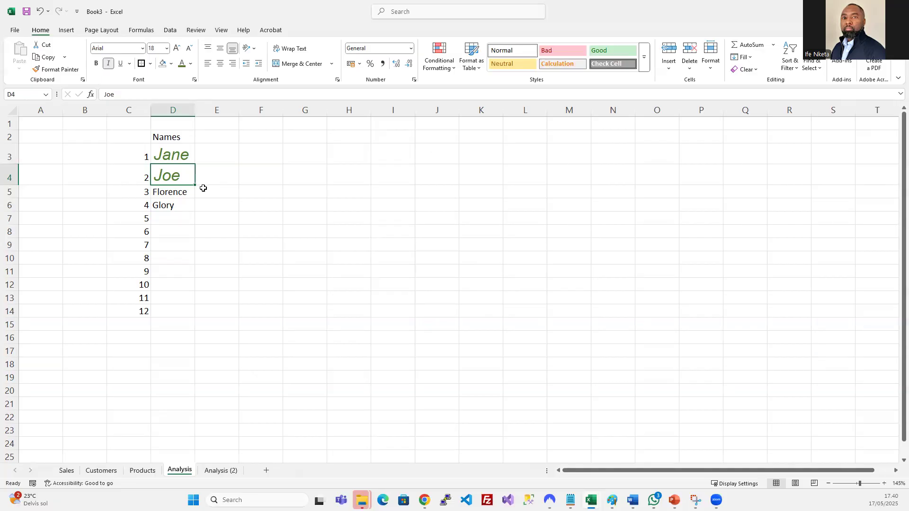
{"action": "key", "text": "ctrl+z"}
- Copy the formatting of D3 onto the names in D4:D6 with Format Painter
{"action": "left_click", "coordinate": [173, 155]}
{"action": "key", "text": "ctrl+c"}
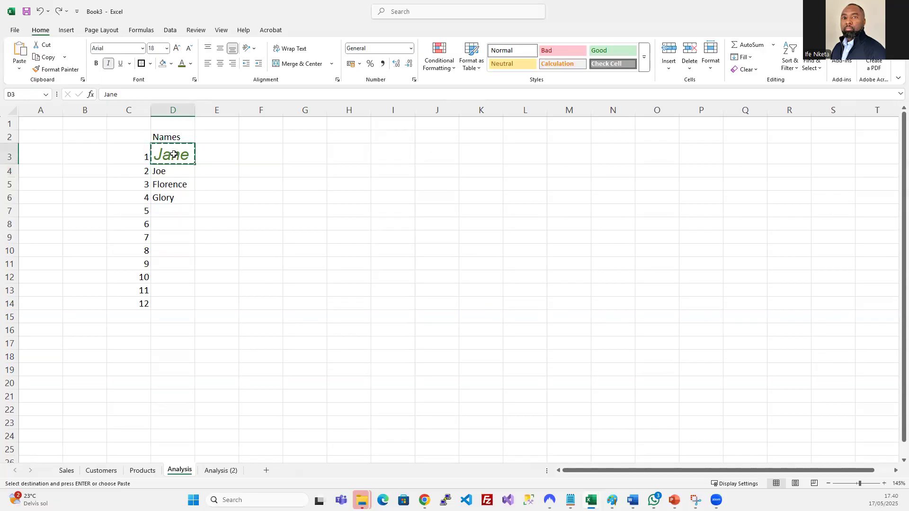
{"action": "left_click", "coordinate": [47, 70]}
{"action": "left_click", "coordinate": [180, 171]}
{"action": "left_click_drag", "start_coordinate": [181, 171], "coordinate": [178, 198]}
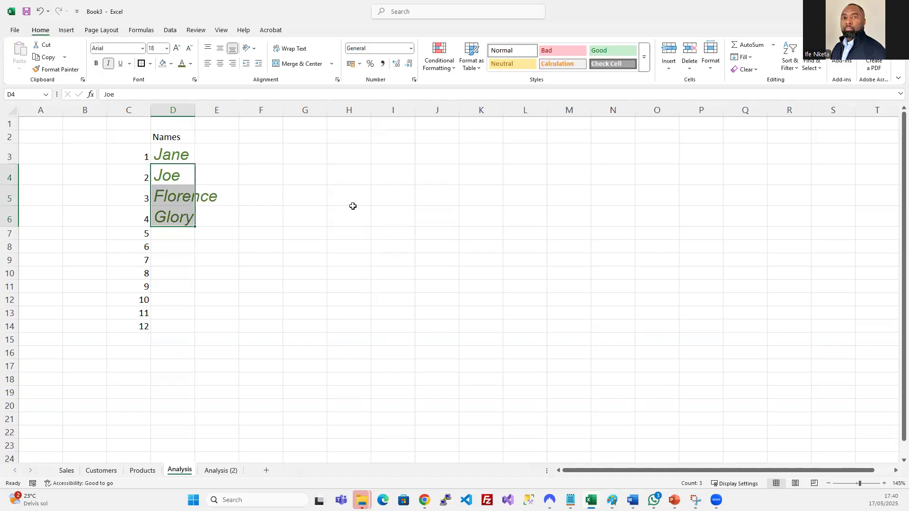
- Autofit the width of column D to its longest name
{"action": "left_click", "coordinate": [201, 233]}
{"action": "left_click", "coordinate": [311, 194]}
{"action": "left_click", "coordinate": [167, 177]}
{"action": "double_click", "coordinate": [194, 111]}
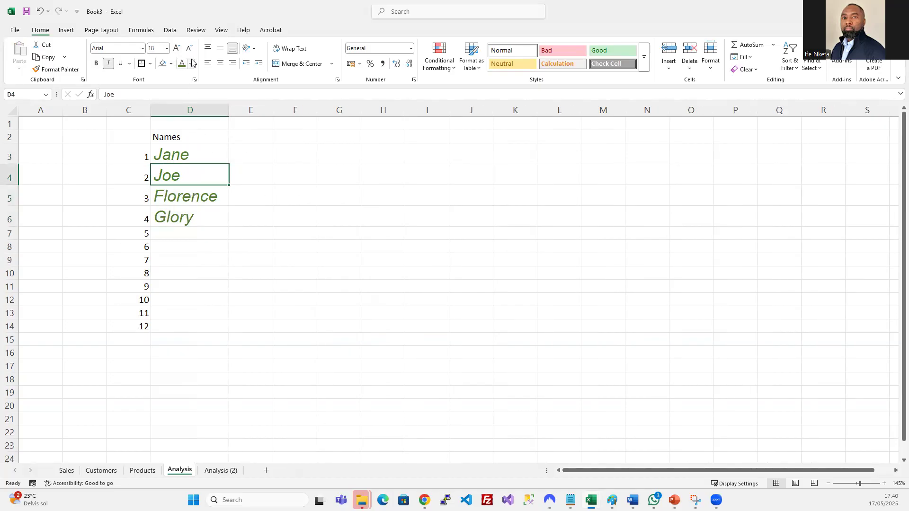
- Change the font colour of the name in D4 to red
{"action": "left_click", "coordinate": [190, 63]}
{"action": "left_click", "coordinate": [196, 218]}
{"action": "left_click", "coordinate": [182, 234]}
{"action": "left_click_drag", "start_coordinate": [188, 195], "coordinate": [189, 216]}
- Enter a sample first name in D7 directly below the formatted names, and undo the entry
{"action": "left_click", "coordinate": [183, 233]}
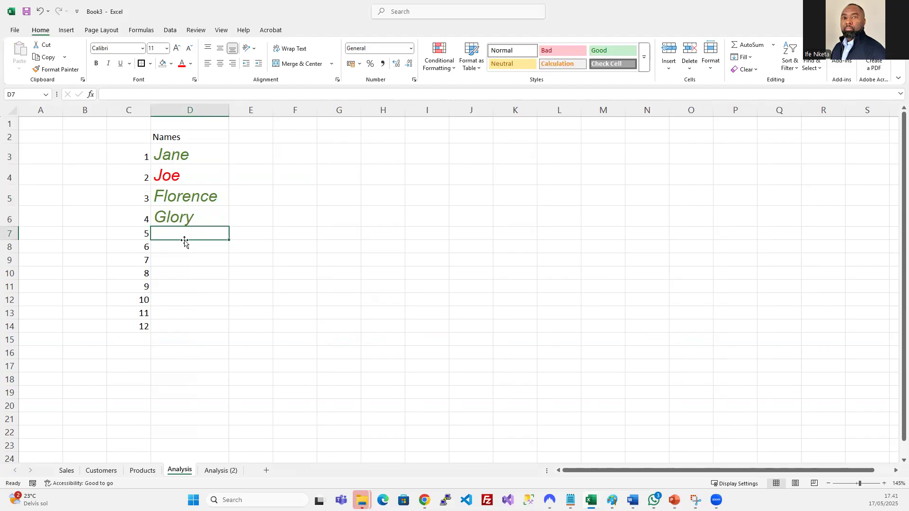
{"action": "type", "text": "Remi"}
{"action": "key", "text": "Return"}
{"action": "left_click", "coordinate": [184, 240]}
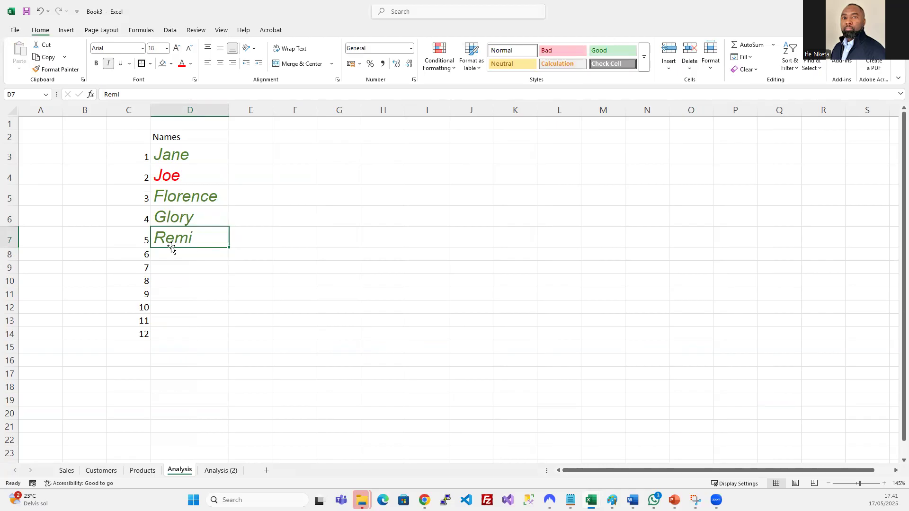
{"action": "key", "text": "ctrl+z"}
- Enter a sample first name in cell D10, away from the formatted names
{"action": "left_click", "coordinate": [185, 271]}
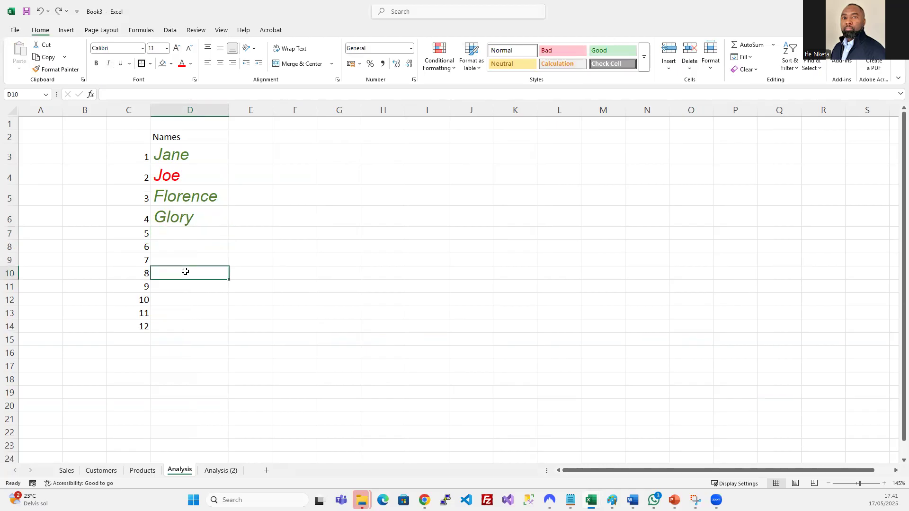
{"action": "type", "text": "Remi"}
{"action": "key", "text": "Return"}
{"action": "left_click", "coordinate": [185, 272]}
- Move the name from D10 to D7 with its plain formatting
{"action": "left_click", "coordinate": [181, 236]}
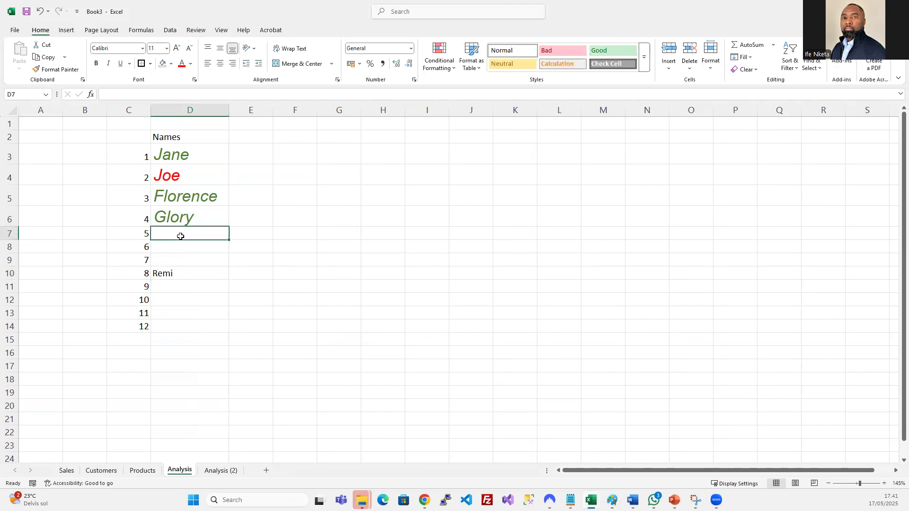
{"action": "left_click", "coordinate": [193, 275]}
{"action": "key", "text": "ctrl+c"}
{"action": "left_click", "coordinate": [192, 233]}
{"action": "left_click", "coordinate": [182, 273]}
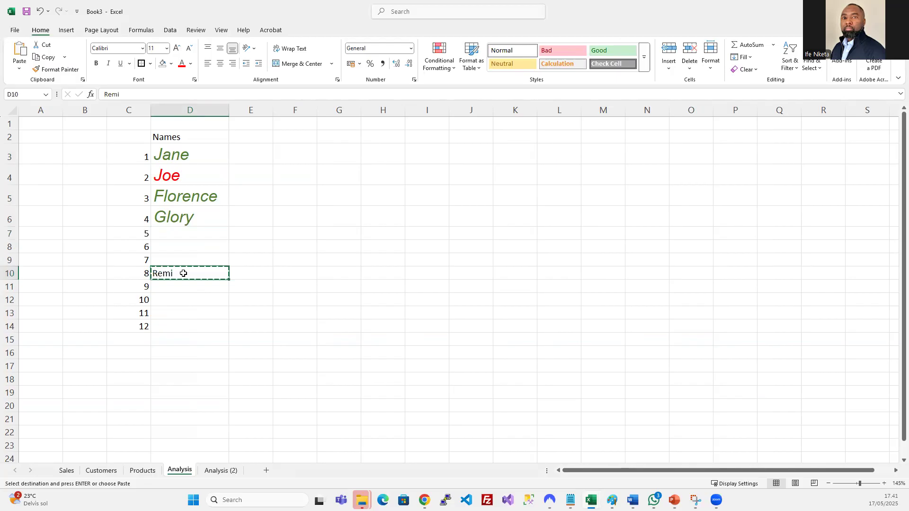
{"action": "left_click", "coordinate": [176, 232]}
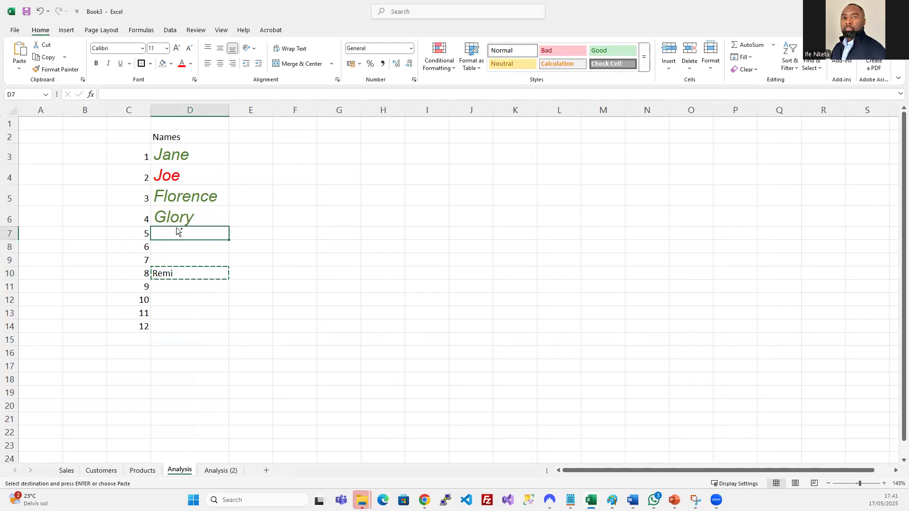
{"action": "key", "text": "ctrl+v"}
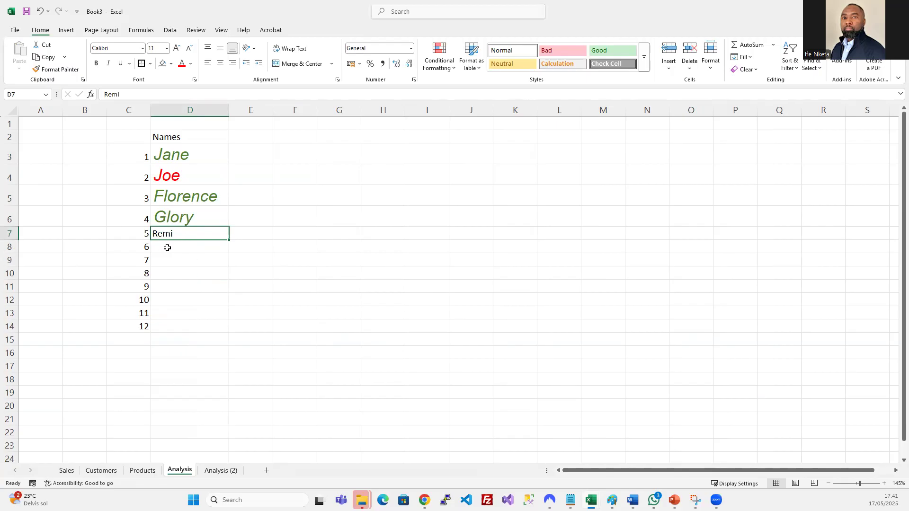
- Enter a first name in cell D8, beside number 6 in the names list
{"action": "left_click_drag", "start_coordinate": [202, 156], "coordinate": [197, 230]}
{"action": "key", "text": "ctrl+c"}
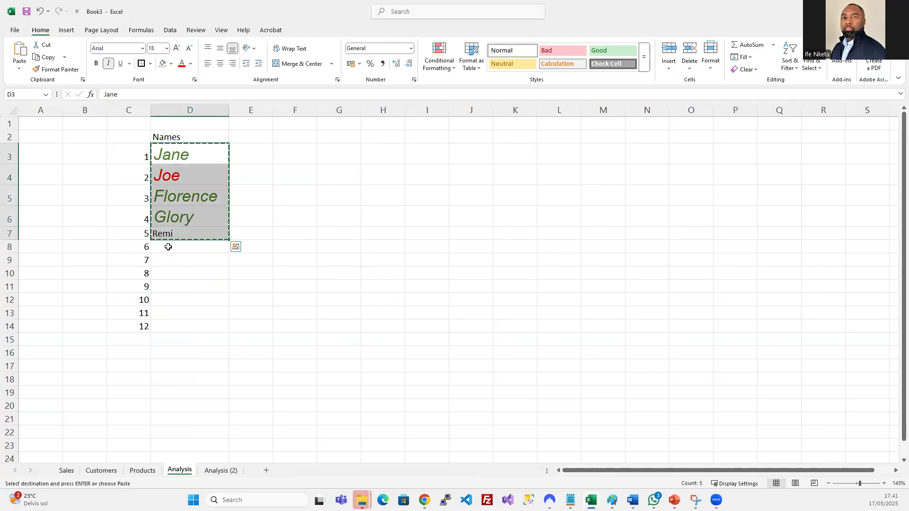
{"action": "left_click", "coordinate": [168, 247]}
{"action": "key", "text": "Escape"}
{"action": "type", "text": "Wa"}
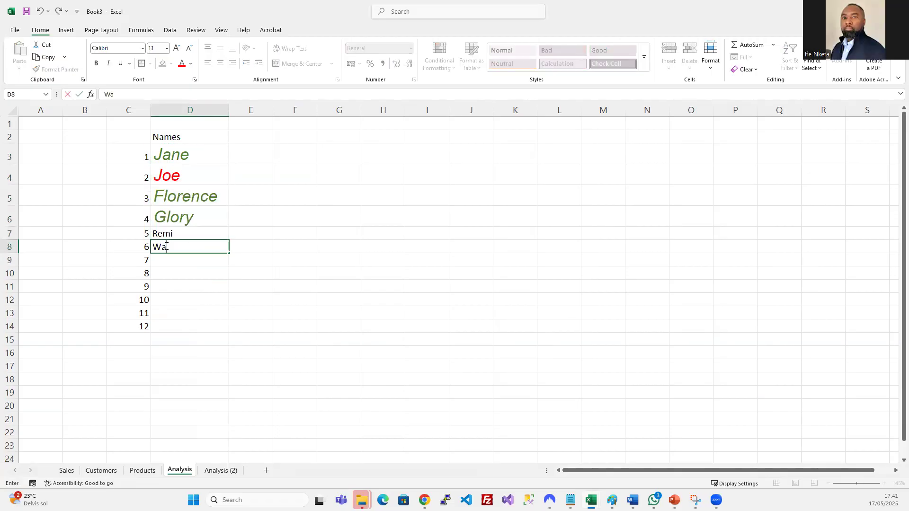
{"action": "type", "text": "zi"}
{"action": "key", "text": "BackSpace"}
{"action": "key", "text": "BackSpace"}
{"action": "key", "text": "Return"}
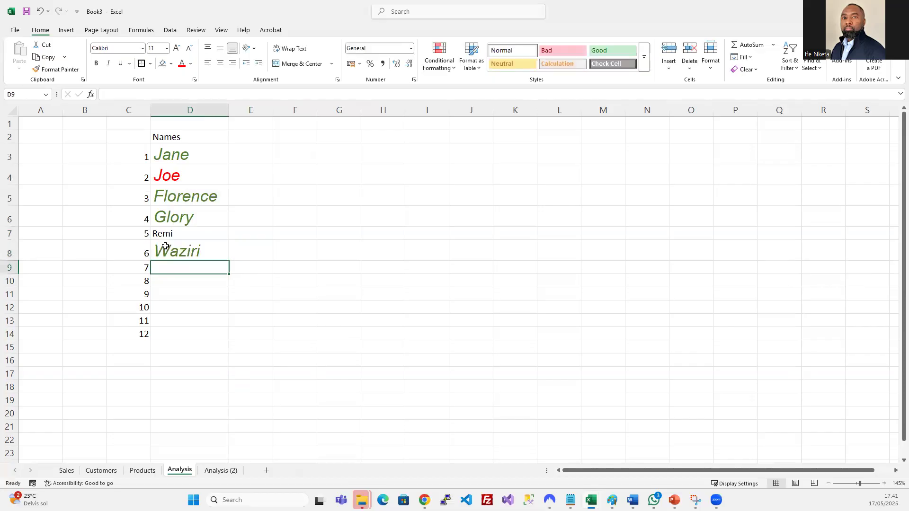
- Add a first name in each of cells D9 and D10 of the names list
{"action": "type", "text": "Chichi"}
{"action": "key", "text": "Return"}
{"action": "type", "text": "On"}
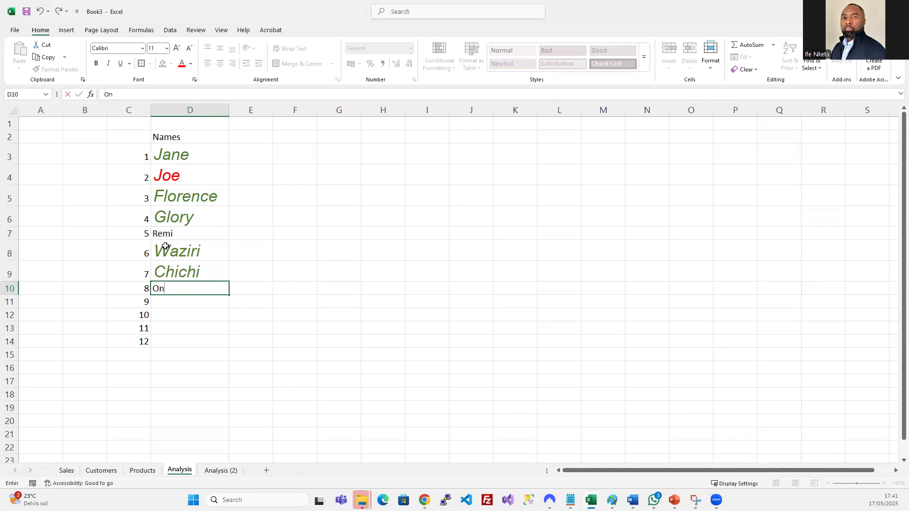
{"action": "type", "text": "y"}
{"action": "key", "text": "Return"}
- Correct the first name in cell D10 by changing its second letter to b
{"action": "key", "text": "Down"}
{"action": "key", "text": "Up"}
{"action": "key", "text": "Up"}
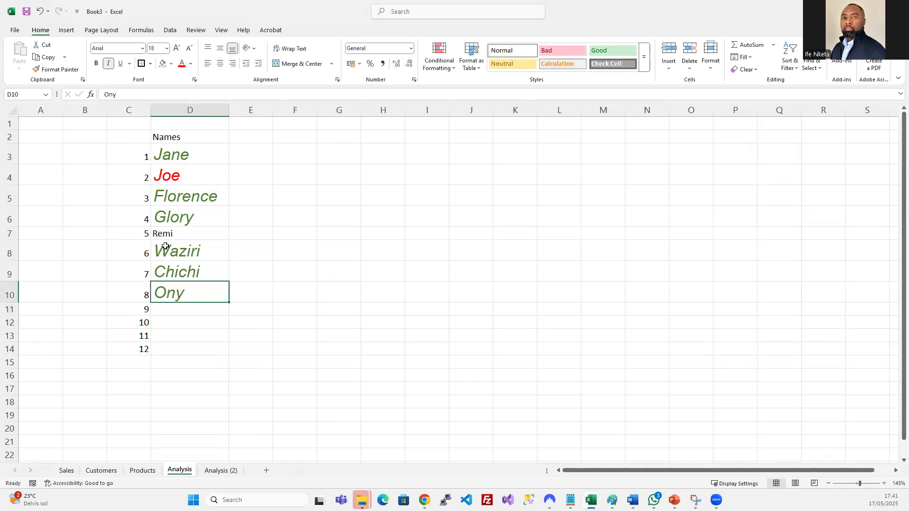
{"action": "key", "text": "F2"}
{"action": "key", "text": "BackSpace"}
{"action": "key", "text": "BackSpace"}
{"action": "type", "text": "by"}
{"action": "key", "text": "Return"}
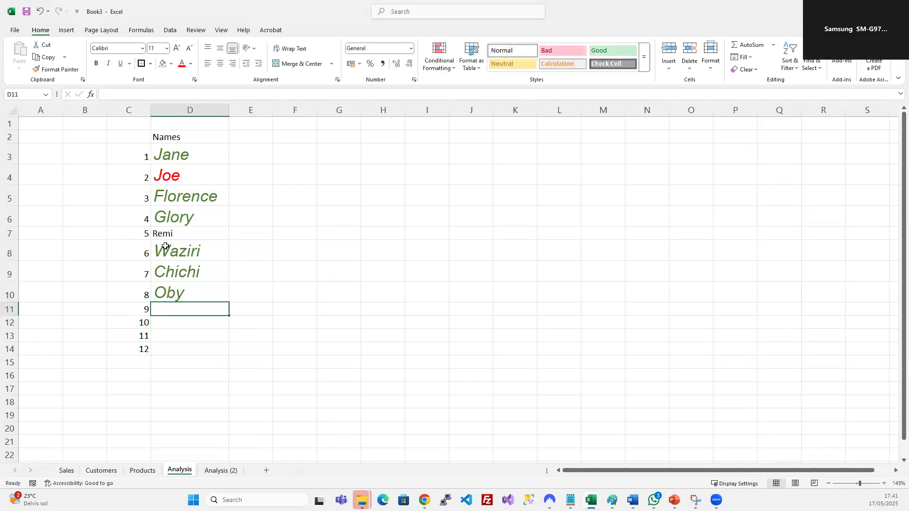
- Enter a three-letter first name in cell D11, correcting its spelling
{"action": "type", "text": "Jy"}
{"action": "key", "text": "Return"}
{"action": "key", "text": "Up"}
{"action": "type", "text": "Joy"}
{"action": "key", "text": "Return"}
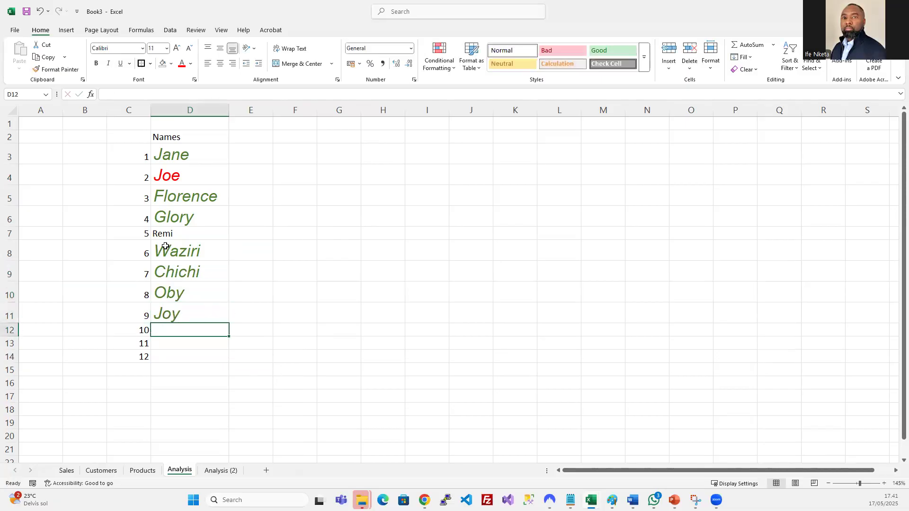
- Copy the plain formatting of cell D7 onto the names in D8:D11 with Format Painter
{"action": "left_click", "coordinate": [166, 246]}
{"action": "left_click", "coordinate": [168, 218]}
{"action": "left_click", "coordinate": [163, 234]}
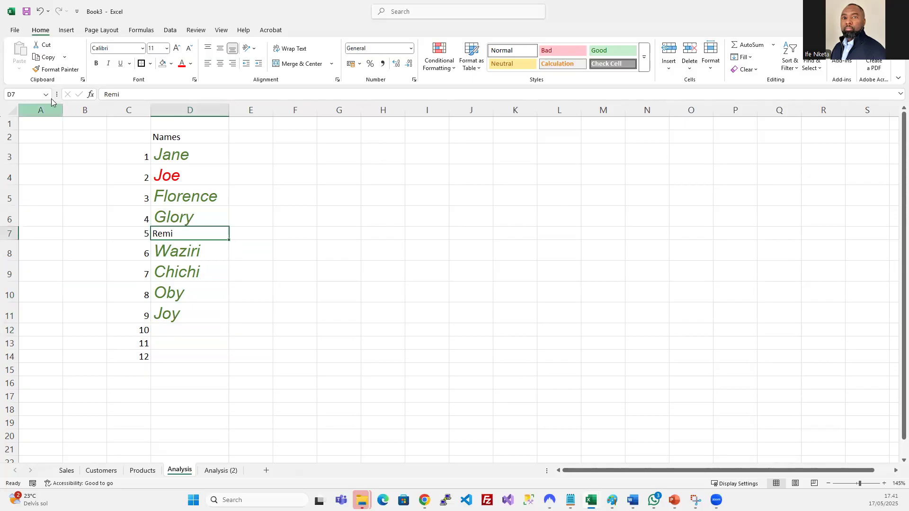
{"action": "left_click", "coordinate": [59, 70]}
{"action": "left_click_drag", "start_coordinate": [185, 249], "coordinate": [191, 311]}
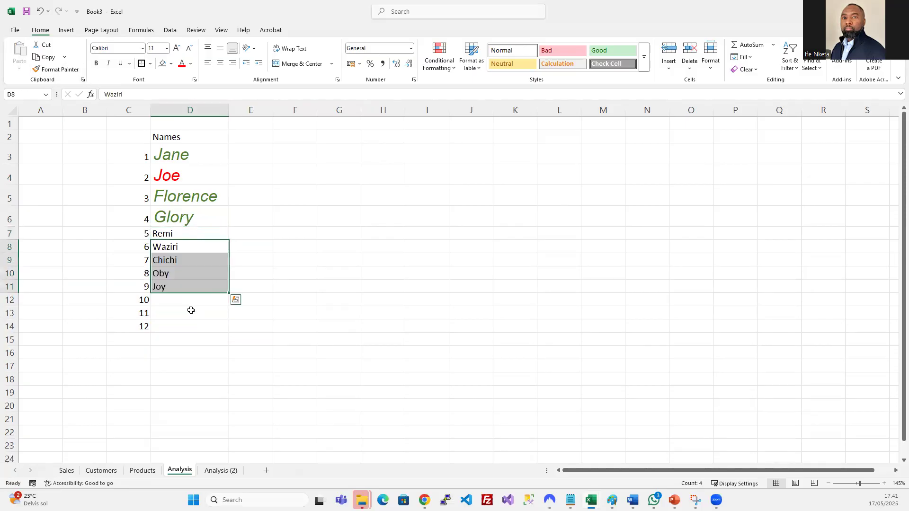
{"action": "left_click", "coordinate": [305, 252]}
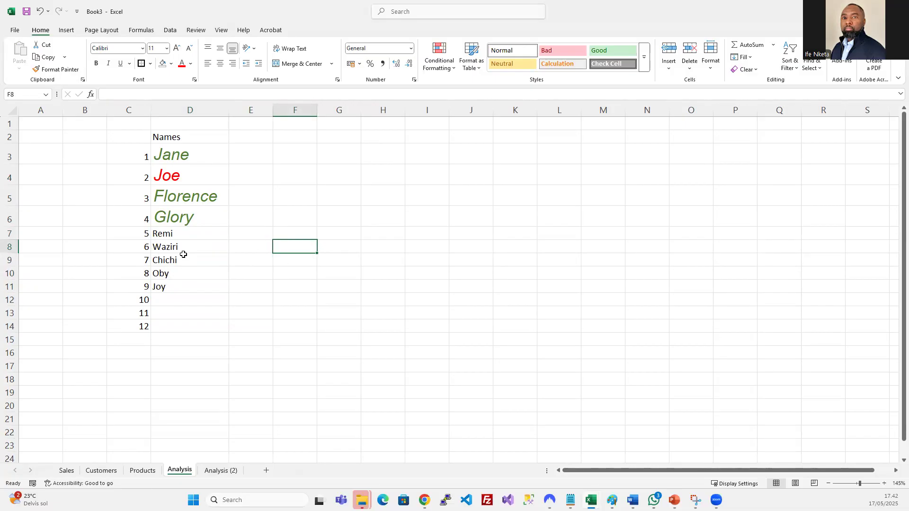
- Enter a first name in cell D12, beside number 10 in the list
{"action": "left_click", "coordinate": [180, 286]}
{"action": "left_click", "coordinate": [208, 178]}
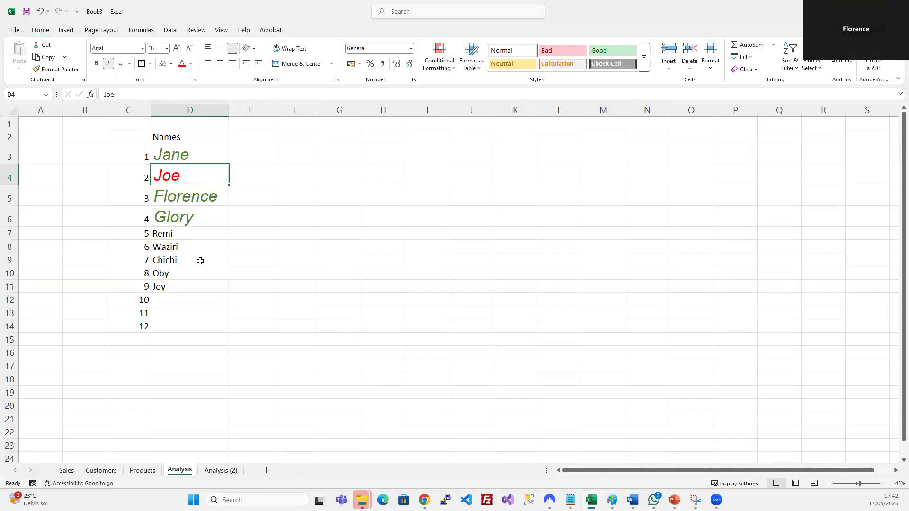
{"action": "left_click", "coordinate": [173, 296]}
{"action": "type", "text": "Ife"}
{"action": "key", "text": "Return"}
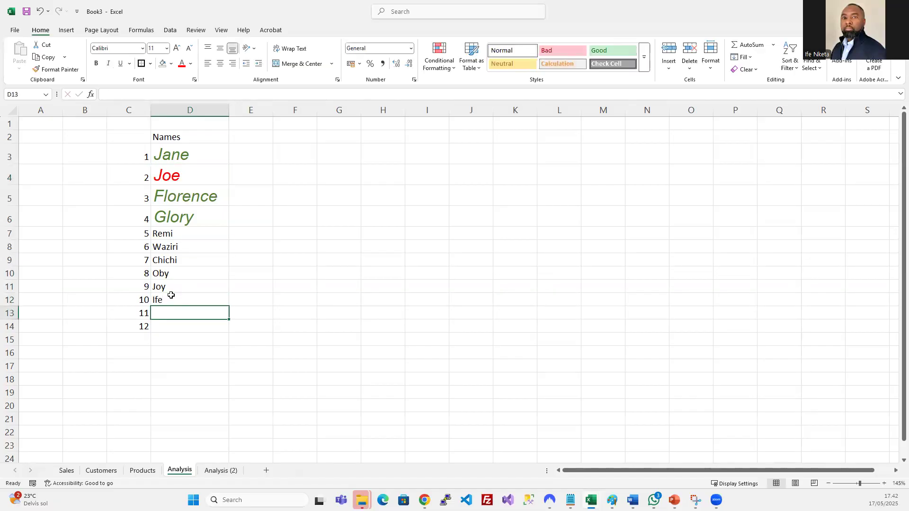
- Copy the red italic formatting of cell D4 onto the name in D12 with Format Painter
{"action": "left_click", "coordinate": [184, 284]}
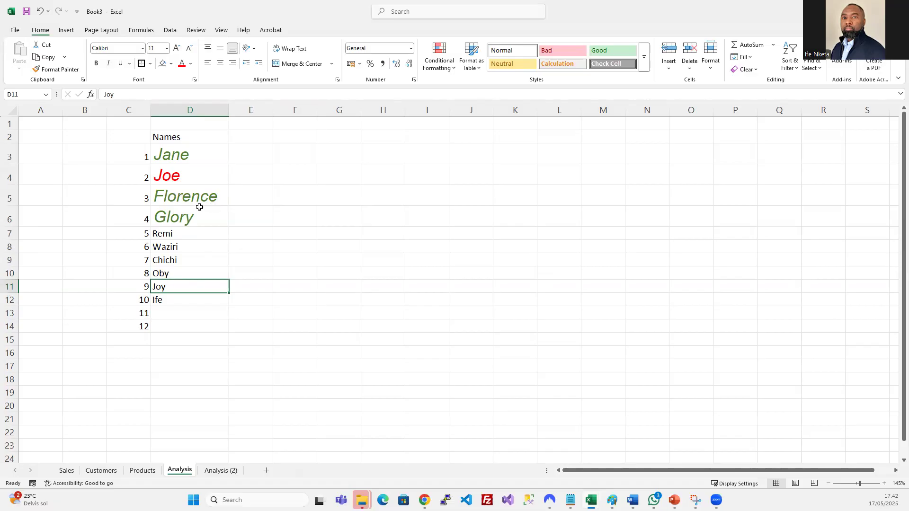
{"action": "left_click", "coordinate": [192, 178]}
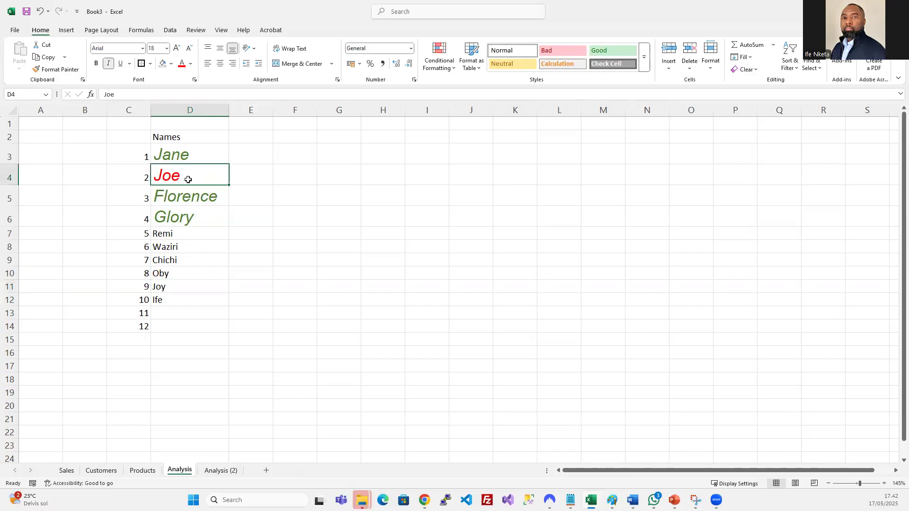
{"action": "left_click", "coordinate": [61, 69]}
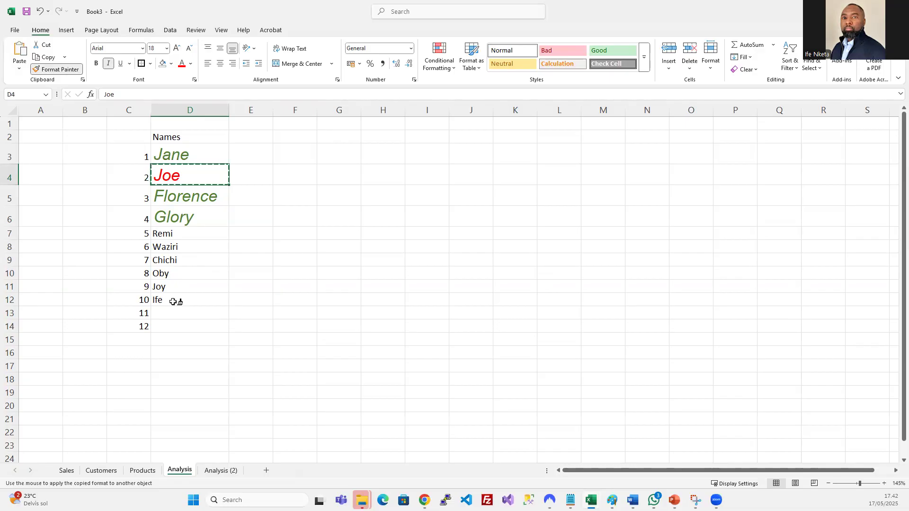
{"action": "left_click", "coordinate": [196, 300]}
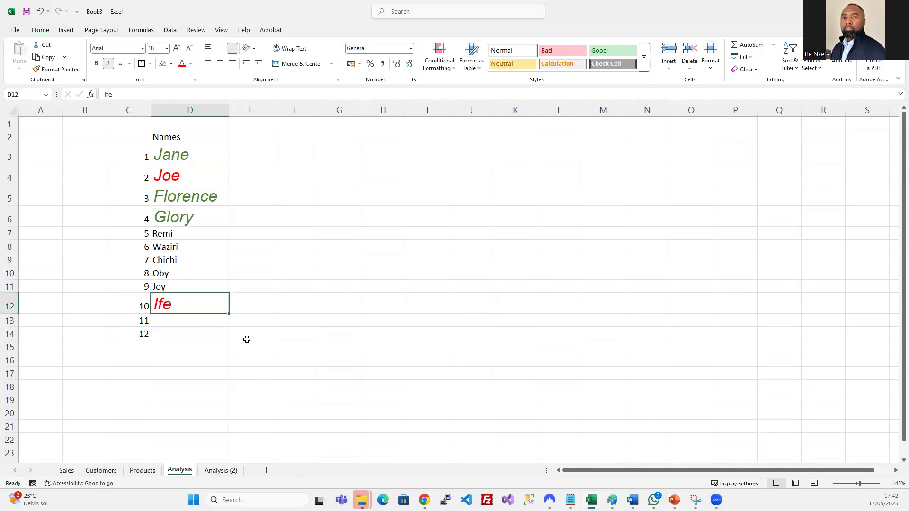
- Copy the green italic formatting of cell D6 onto the names in D7:D11 with Format Painter
{"action": "left_click", "coordinate": [182, 218]}
{"action": "left_click", "coordinate": [56, 70]}
{"action": "left_click_drag", "start_coordinate": [188, 236], "coordinate": [187, 287]}
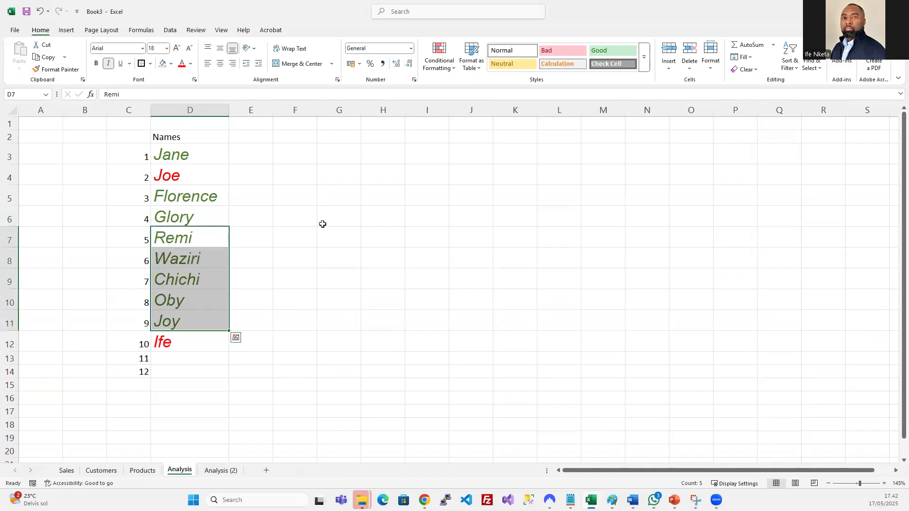
{"action": "left_click", "coordinate": [355, 241]}
- Reset all names in D3:D12 to the plain formatting of the Names heading with Format Painter
{"action": "left_click", "coordinate": [189, 138]}
{"action": "left_click", "coordinate": [56, 70]}
{"action": "mouse_move", "coordinate": [187, 159]}
{"action": "left_mouse_down"}
{"action": "mouse_move", "coordinate": [183, 361]}
{"action": "mouse_move", "coordinate": [187, 341]}
{"action": "left_mouse_up"}
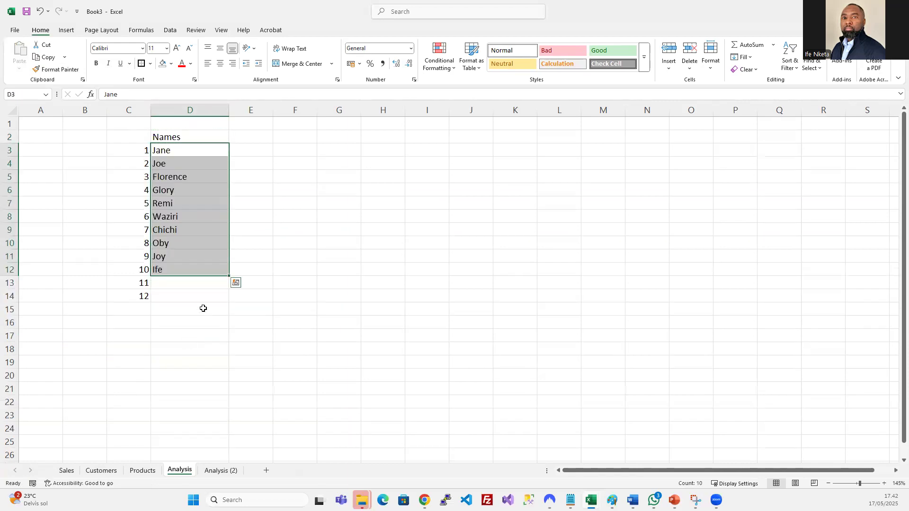
{"action": "left_click", "coordinate": [275, 178]}
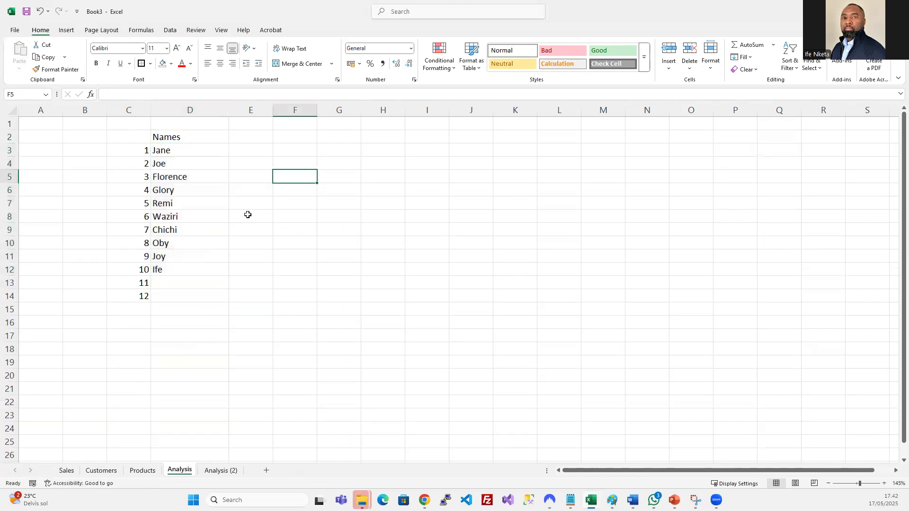
- Format the name in cell D3 with green text, font size 18 and italics
{"action": "left_click", "coordinate": [196, 154]}
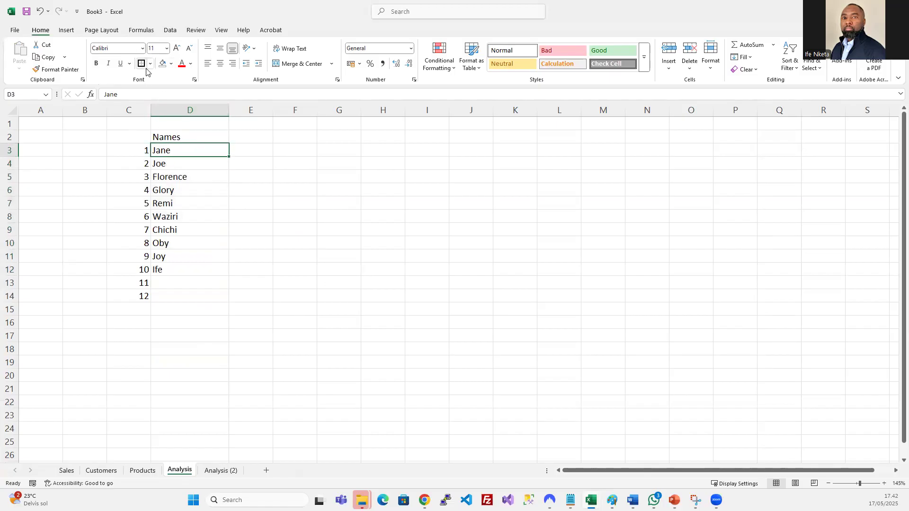
{"action": "left_click", "coordinate": [190, 63]}
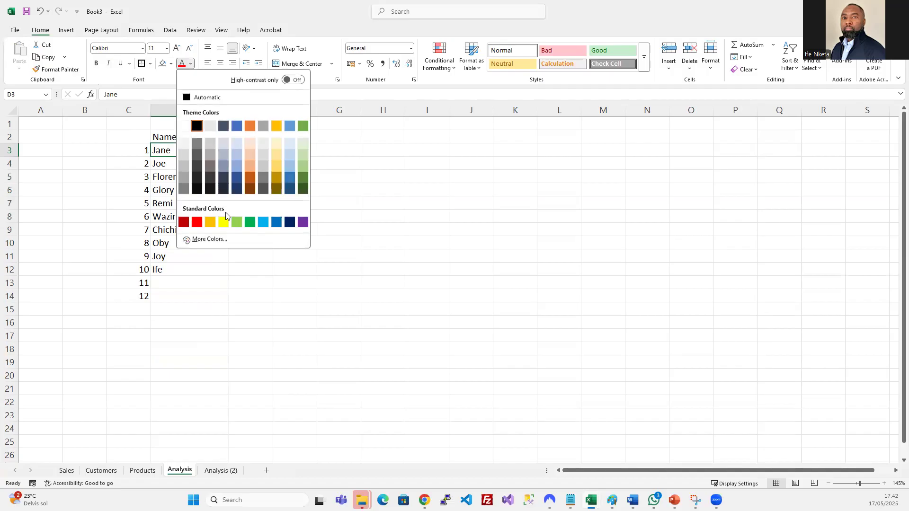
{"action": "left_click", "coordinate": [250, 222]}
{"action": "left_click", "coordinate": [176, 48]}
{"action": "left_click", "coordinate": [176, 47]}
{"action": "left_click", "coordinate": [176, 48]}
{"action": "left_click", "coordinate": [176, 48]}
{"action": "left_click", "coordinate": [176, 48]}
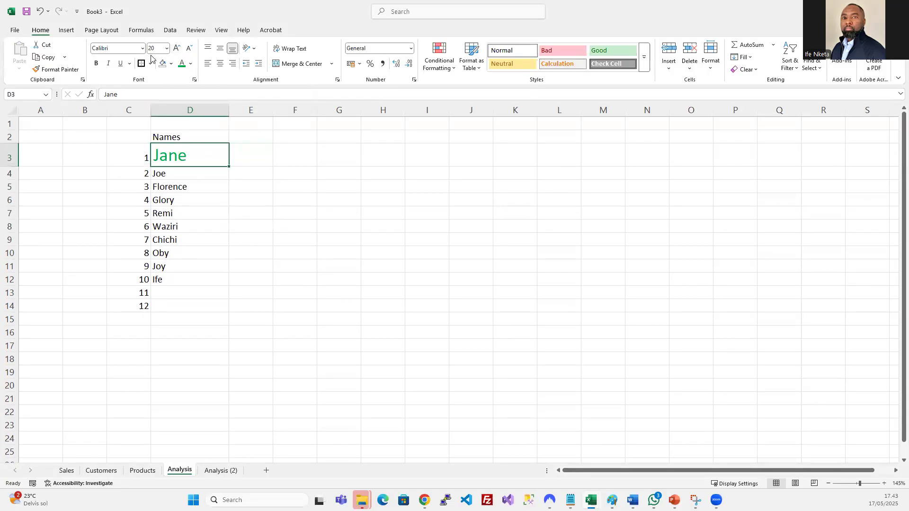
{"action": "left_click", "coordinate": [188, 49]}
{"action": "left_click", "coordinate": [109, 63]}
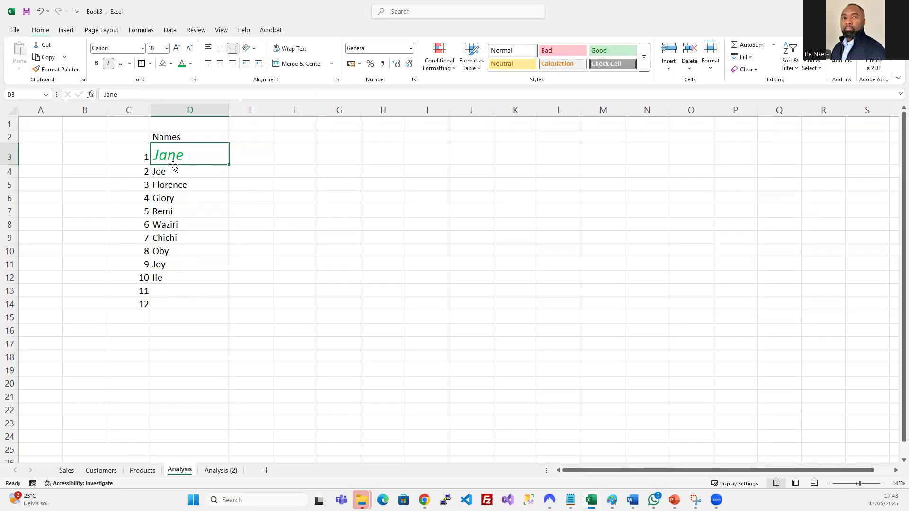
- Try copying the formatting of D3 onto all the names in D4:D12 and undo it
{"action": "left_click", "coordinate": [61, 69]}
{"action": "left_click", "coordinate": [68, 69]}
{"action": "left_click", "coordinate": [66, 71]}
{"action": "left_click_drag", "start_coordinate": [185, 173], "coordinate": [181, 279]}
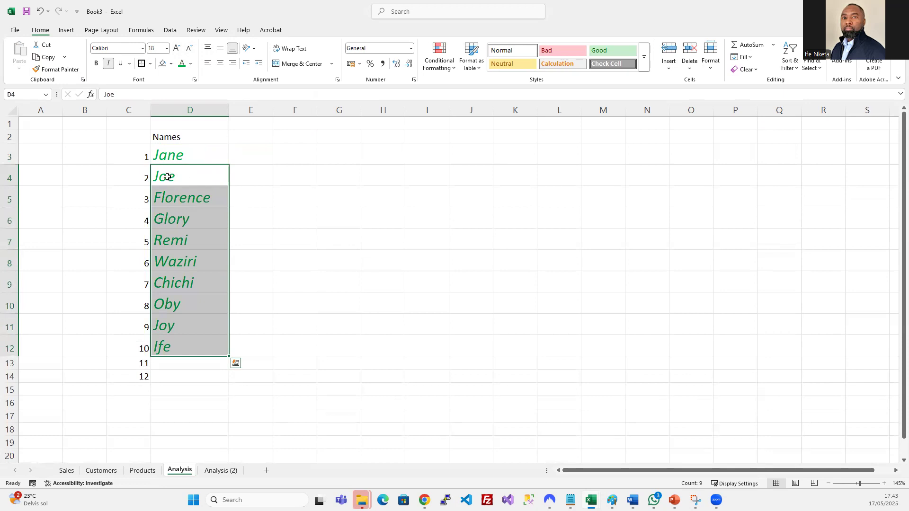
{"action": "key", "text": "ctrl+z"}
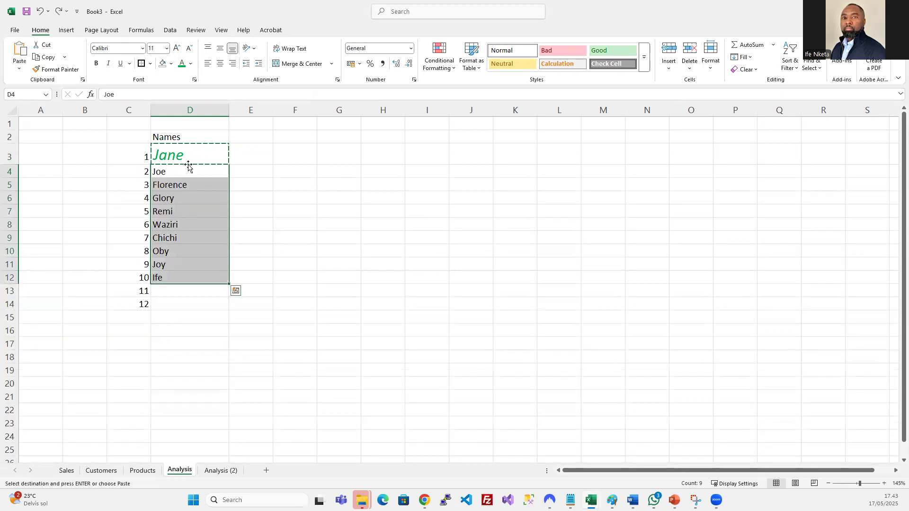
- Try painting the formatting of D3 onto D5 and D6 individually, and undo both changes
{"action": "left_click", "coordinate": [194, 156]}
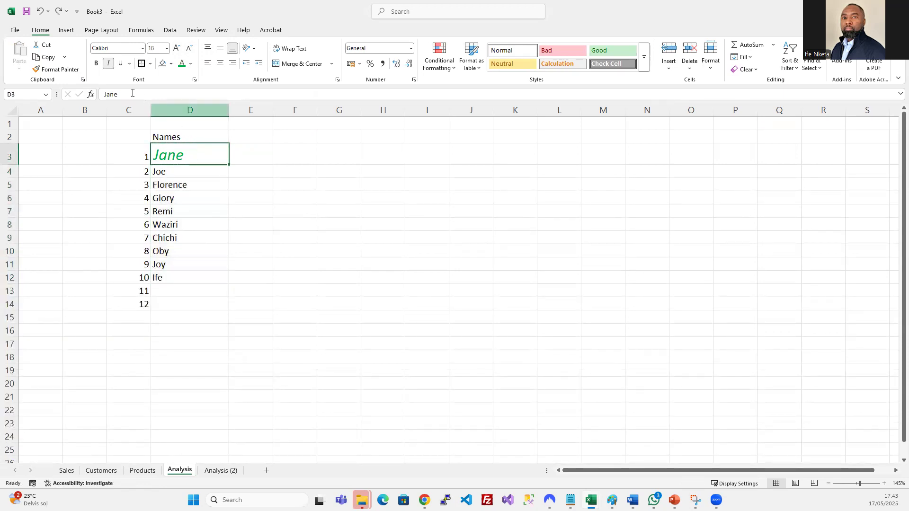
{"action": "left_click", "coordinate": [58, 69]}
{"action": "left_click", "coordinate": [190, 190]}
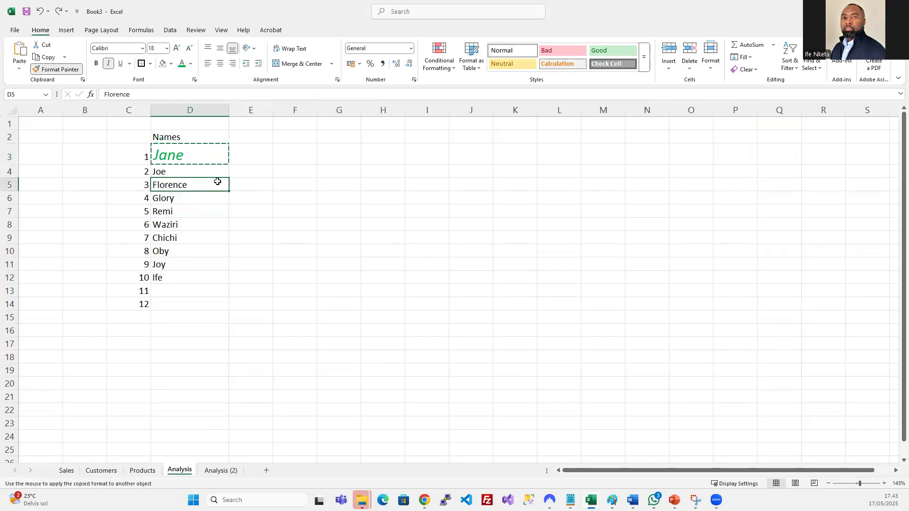
{"action": "left_click", "coordinate": [57, 70]}
{"action": "left_click", "coordinate": [164, 209]}
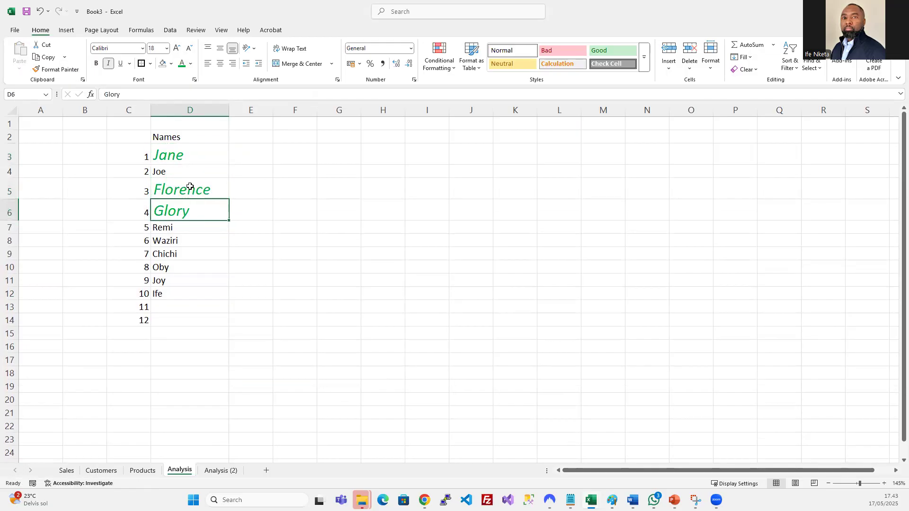
{"action": "key", "text": "ctrl+z"}
{"action": "key", "text": "ctrl+z"}
{"action": "key", "text": "Escape"}
- Lock Format Painter with the formatting of D3, apply it to D5, and undo the change
{"action": "left_click", "coordinate": [197, 156]}
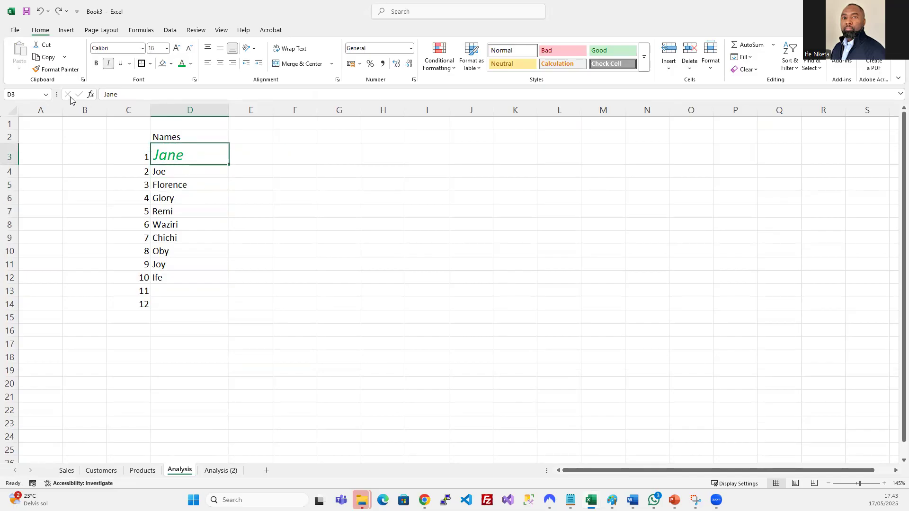
{"action": "left_click", "coordinate": [70, 71]}
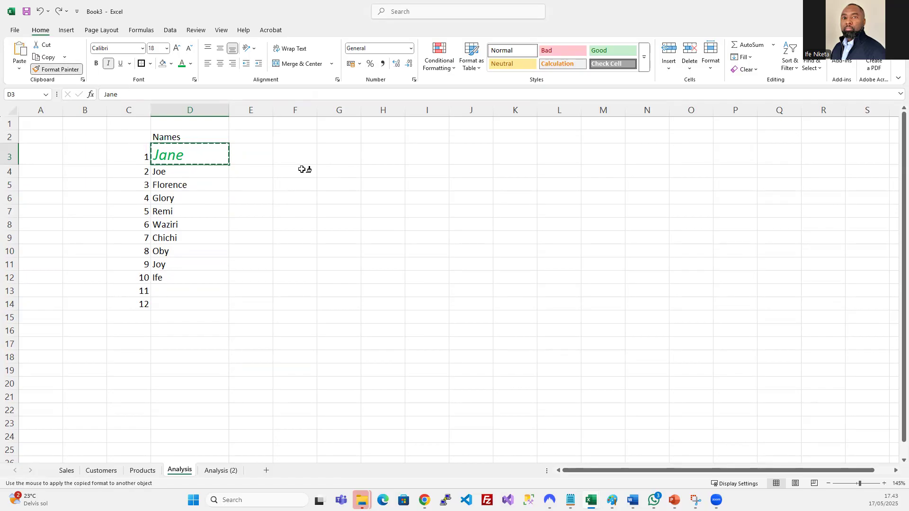
{"action": "left_click", "coordinate": [190, 186]}
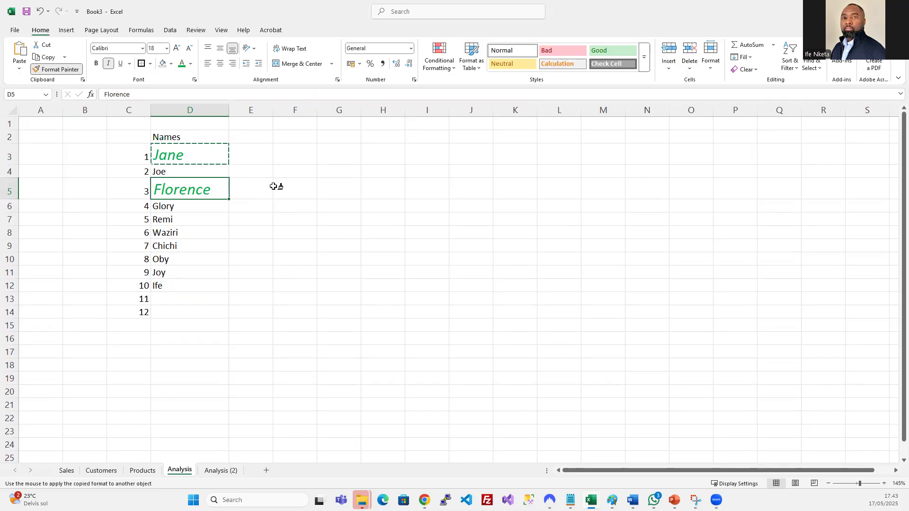
{"action": "key", "text": "Escape"}
{"action": "key", "text": "ctrl+z"}
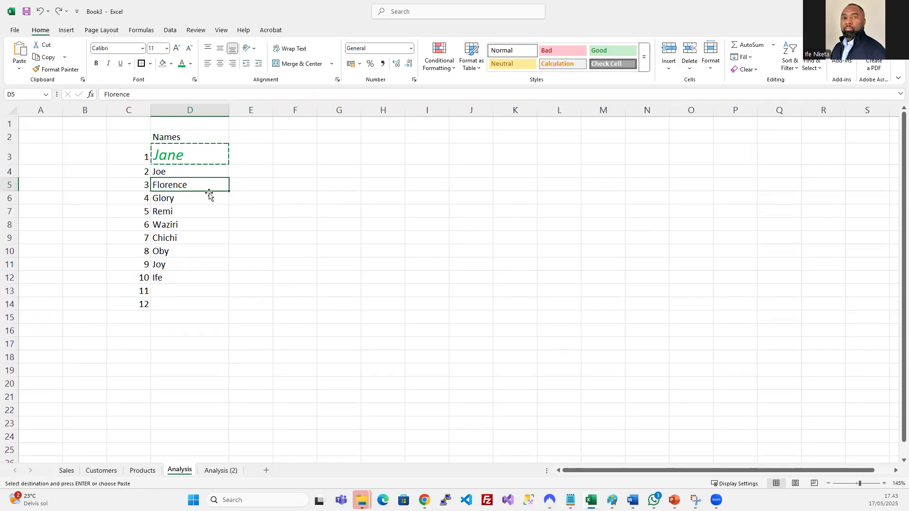
{"action": "key", "text": "Escape"}
- Copy the green italic formatting of D3 onto cell D5 with a single use of Format Painter
{"action": "left_click", "coordinate": [185, 160]}
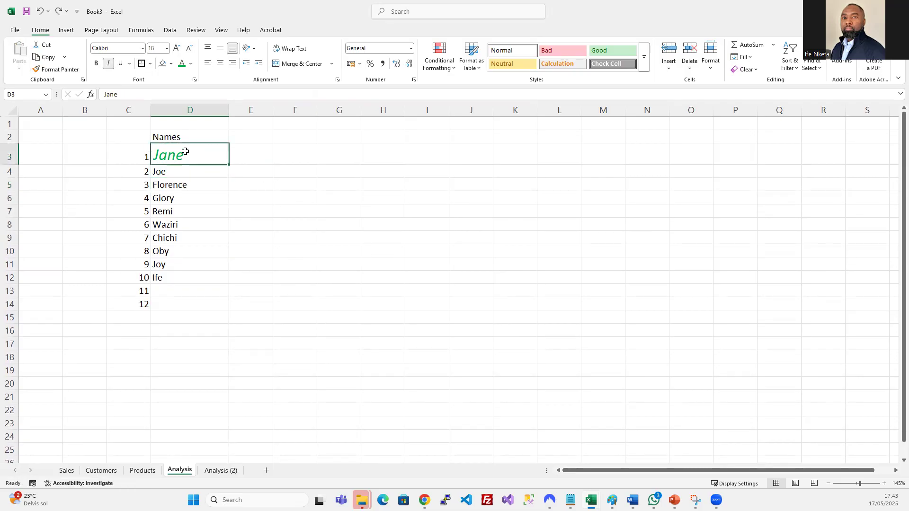
{"action": "left_click", "coordinate": [49, 71]}
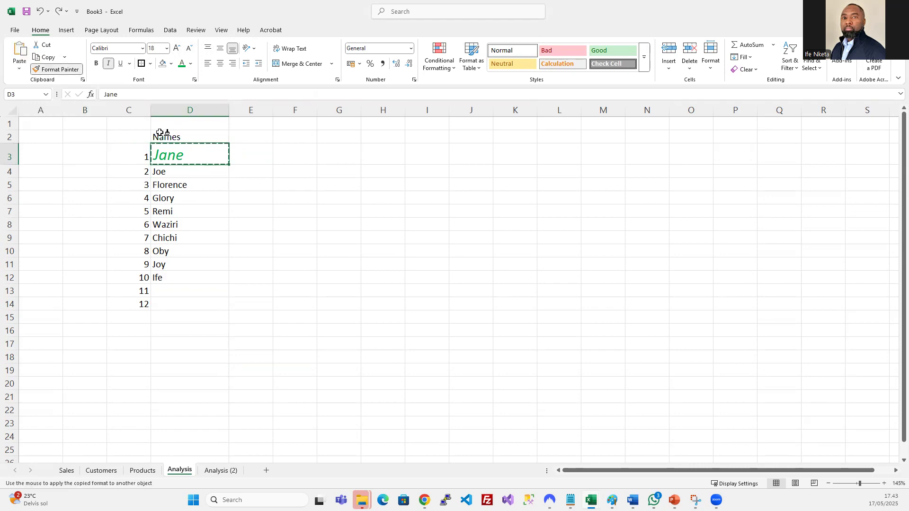
{"action": "left_click", "coordinate": [190, 185]}
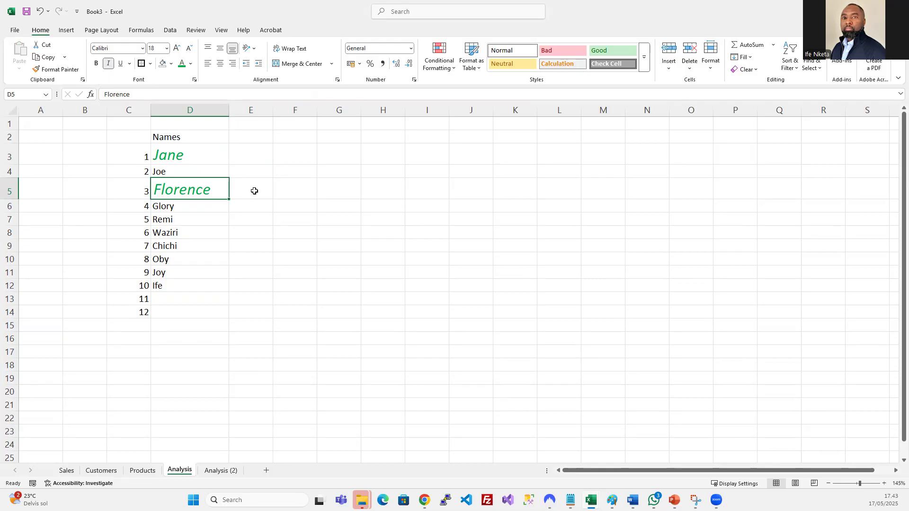
- Undo the last formatting of D5, lock Format Painter with D3's formatting, and apply it one by one to cells D5 through D11
{"action": "key", "text": "ctrl+z"}
{"action": "left_click", "coordinate": [183, 160]}
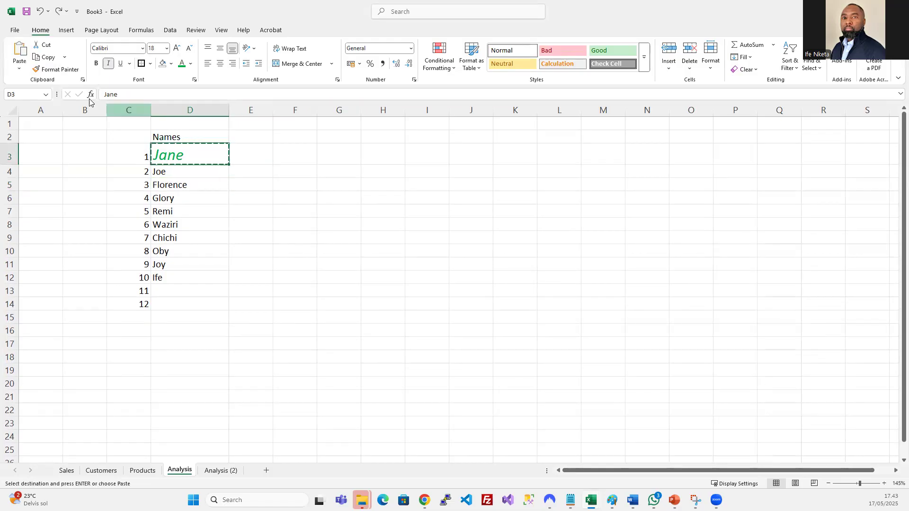
{"action": "left_click", "coordinate": [61, 69]}
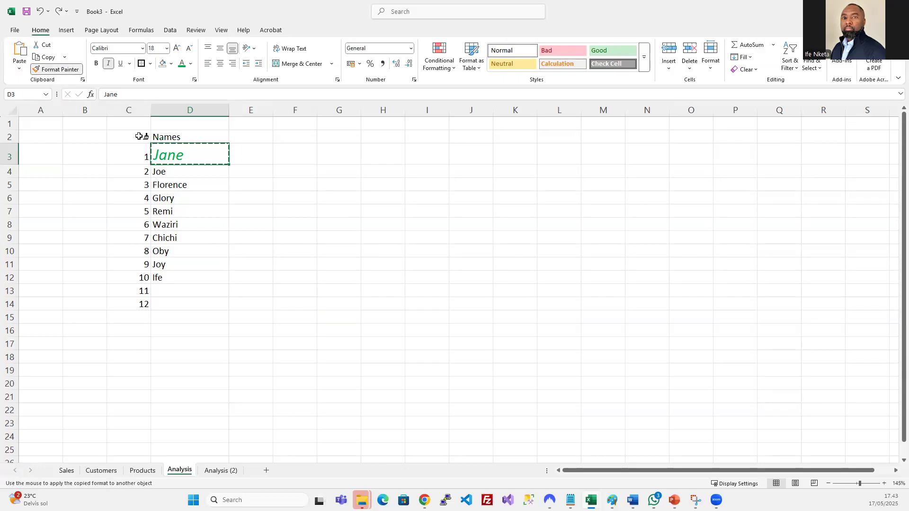
{"action": "left_click", "coordinate": [176, 186]}
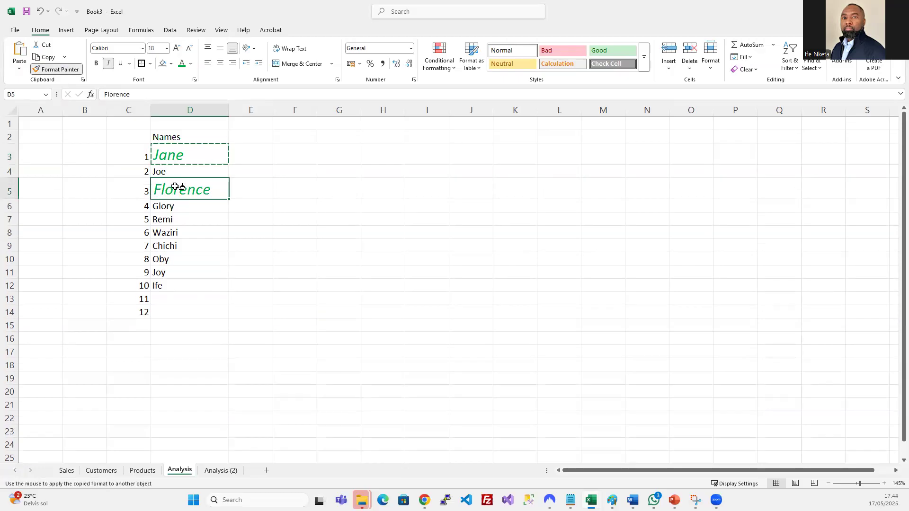
{"action": "left_click", "coordinate": [176, 207]}
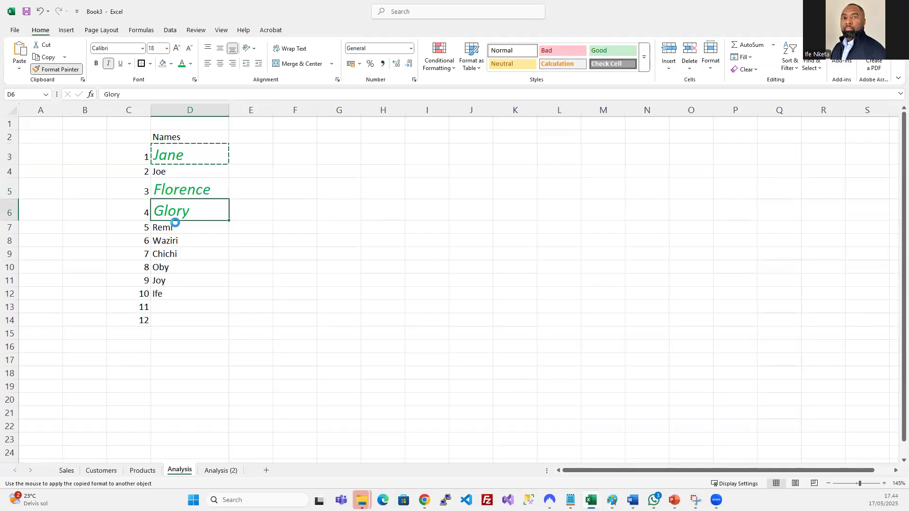
{"action": "left_click", "coordinate": [173, 228]}
{"action": "left_click", "coordinate": [176, 248]}
{"action": "left_click", "coordinate": [173, 269]}
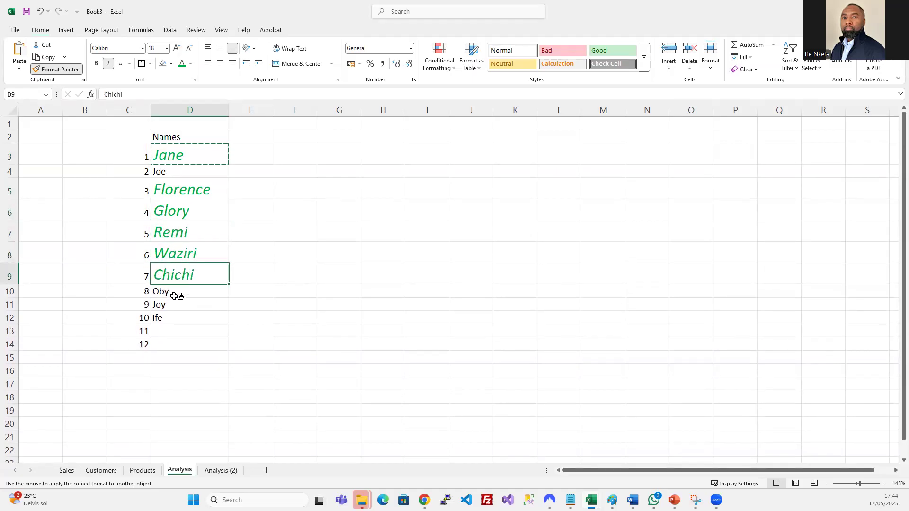
{"action": "left_click", "coordinate": [185, 290]}
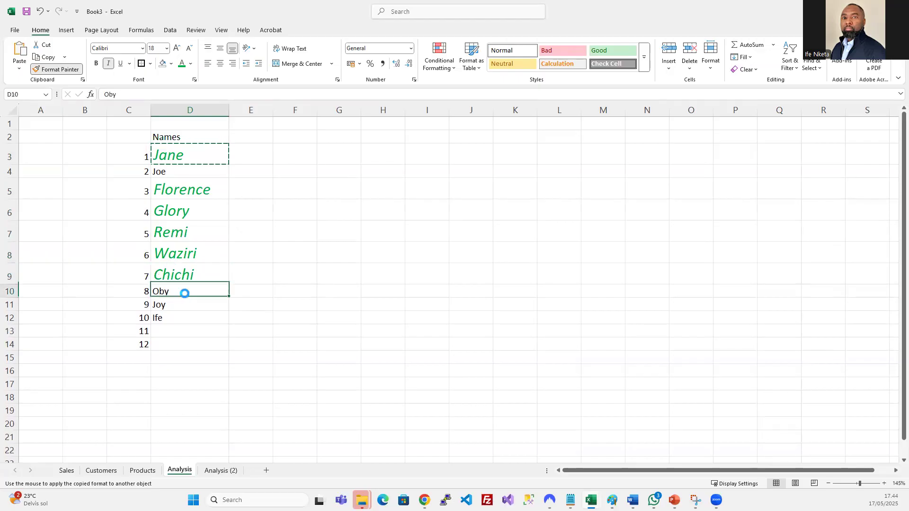
{"action": "left_click", "coordinate": [187, 314]}
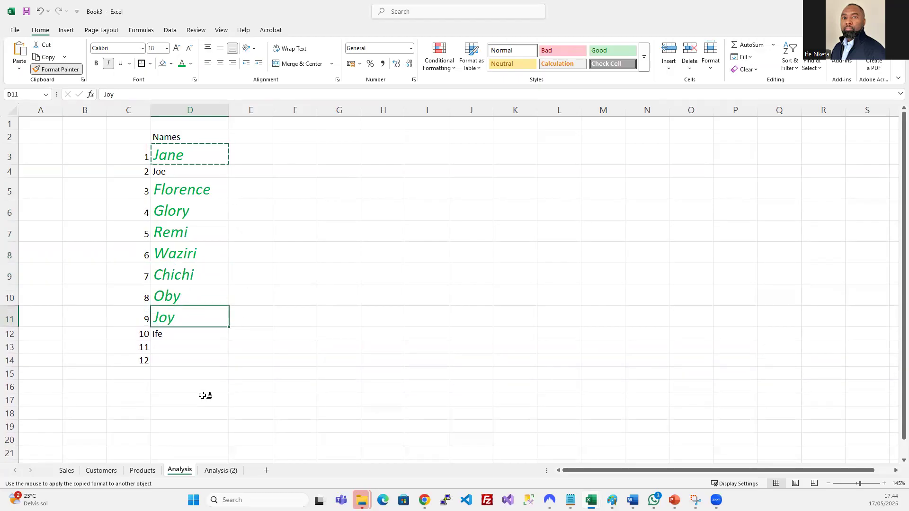
{"action": "key", "text": "Escape"}
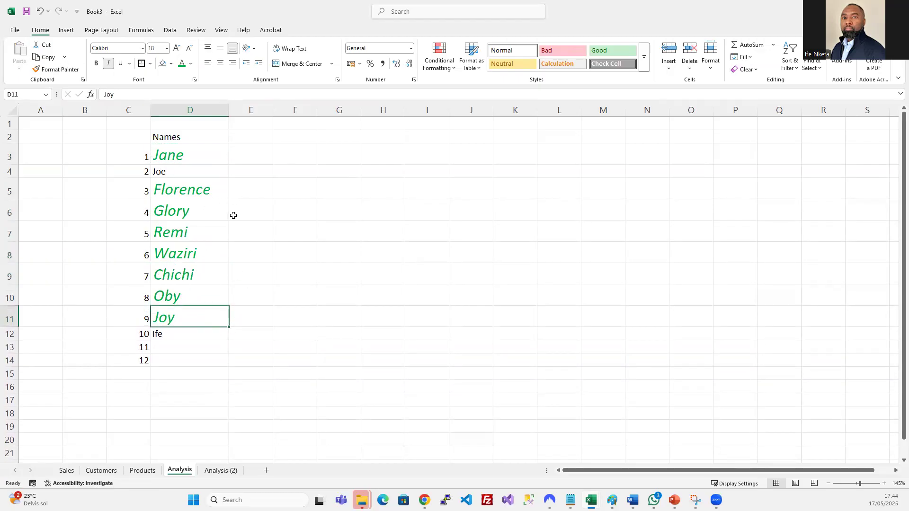
- Copy the green italic formatting of D3 onto cell D4 with a single use of Format Painter
{"action": "left_click", "coordinate": [186, 175]}
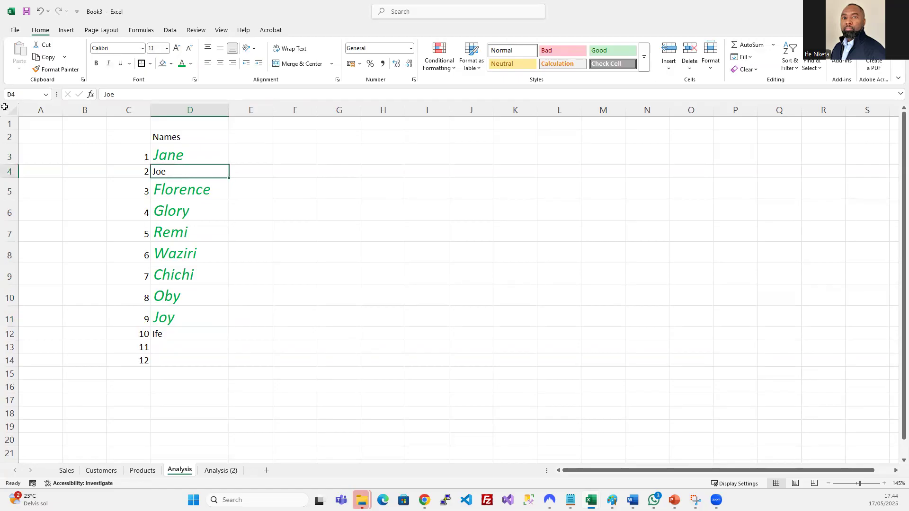
{"action": "left_click", "coordinate": [184, 158]}
{"action": "left_click", "coordinate": [59, 70]}
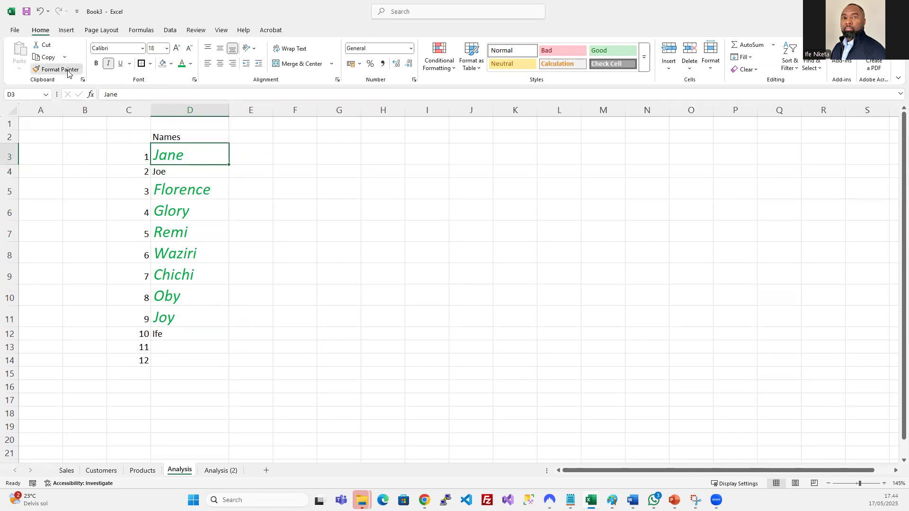
{"action": "left_click", "coordinate": [188, 174]}
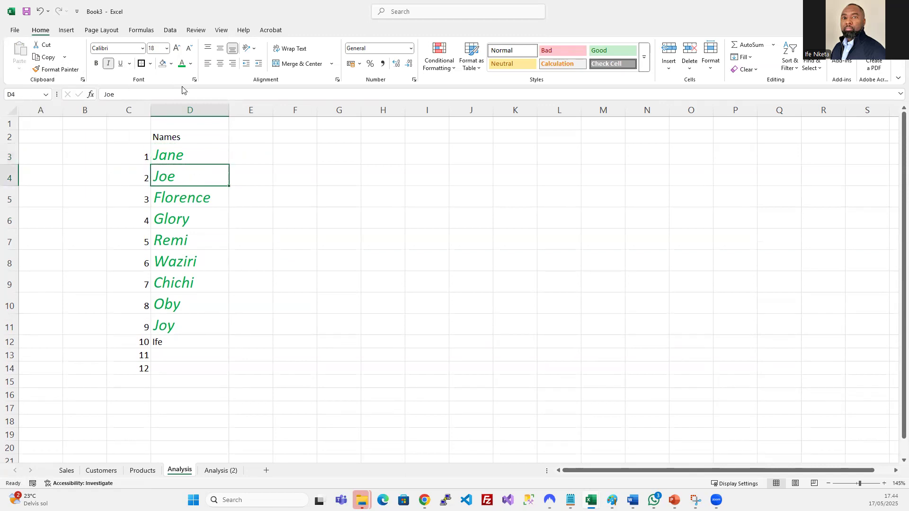
- Set the font colour of D4 to red and copy its formatting onto D12 with Format Painter
{"action": "left_click", "coordinate": [190, 64]}
{"action": "left_click", "coordinate": [197, 221]}
{"action": "left_click", "coordinate": [73, 71]}
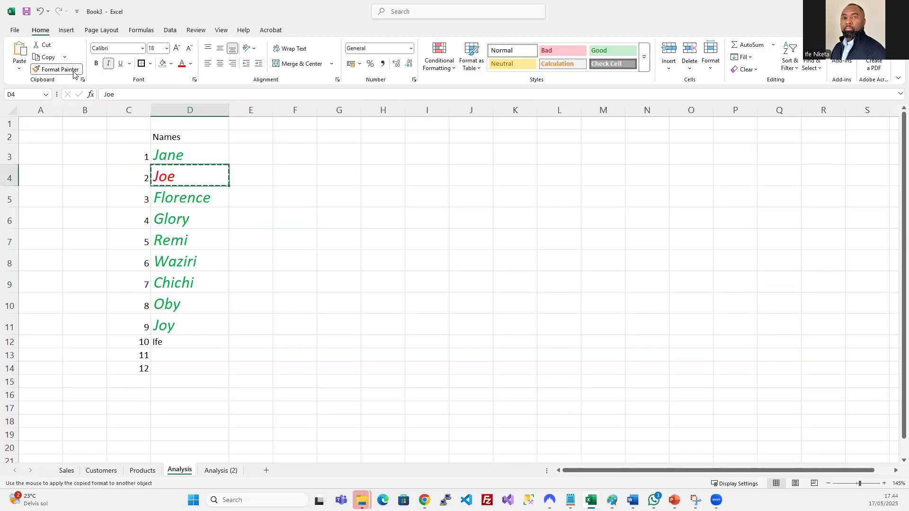
{"action": "left_click", "coordinate": [170, 341]}
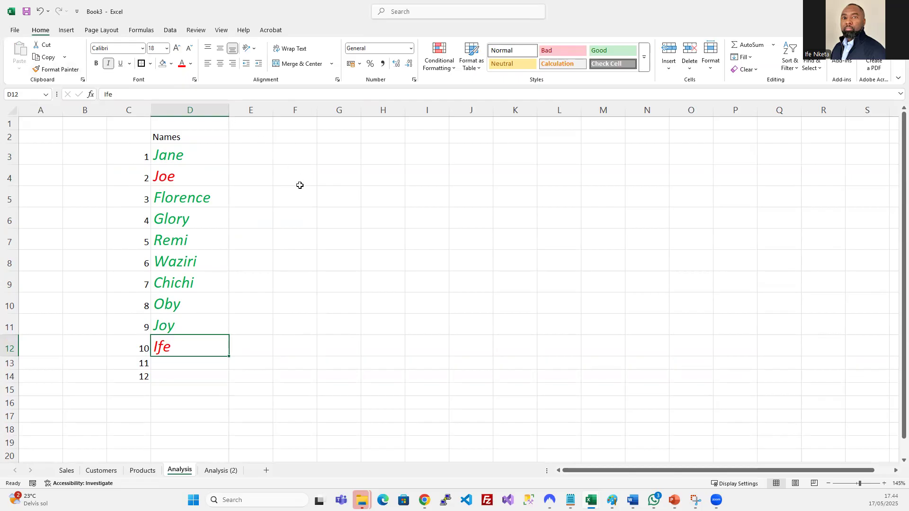
{"action": "left_click", "coordinate": [411, 50]}
{"action": "left_click", "coordinate": [411, 49]}
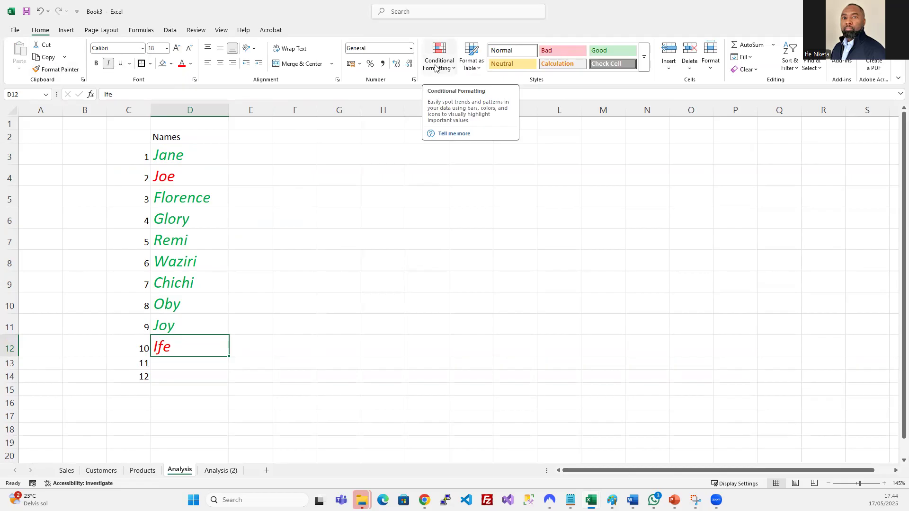
{"action": "left_click", "coordinate": [161, 151]}
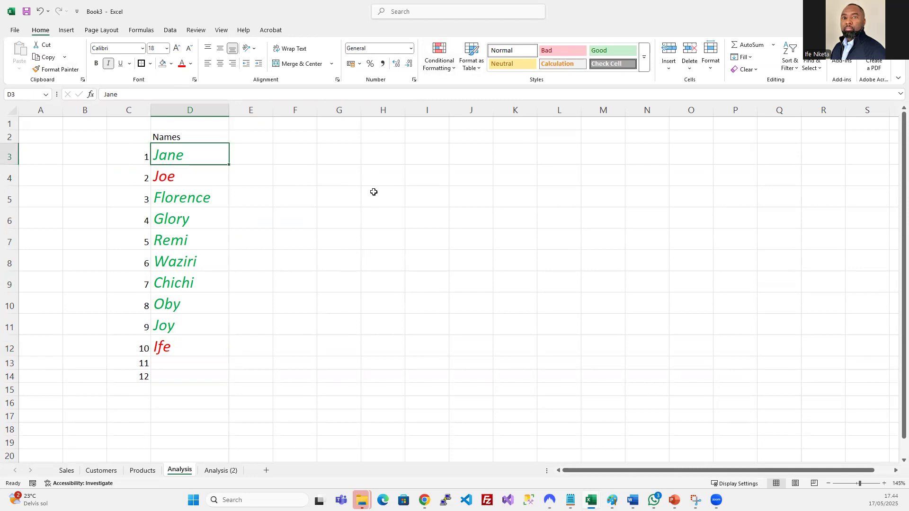
{"action": "left_click", "coordinate": [375, 160]}
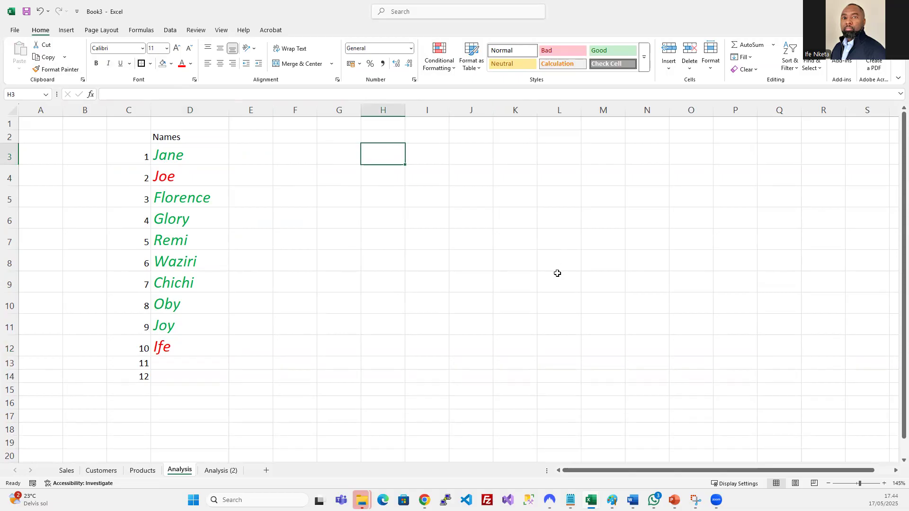
{"action": "key", "text": "alt+Tab"}
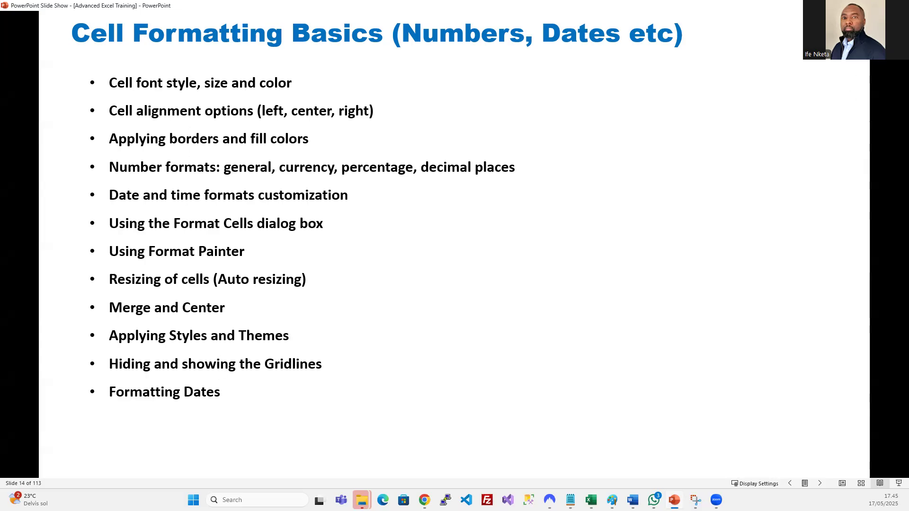
{"action": "key", "text": "alt+Tab"}
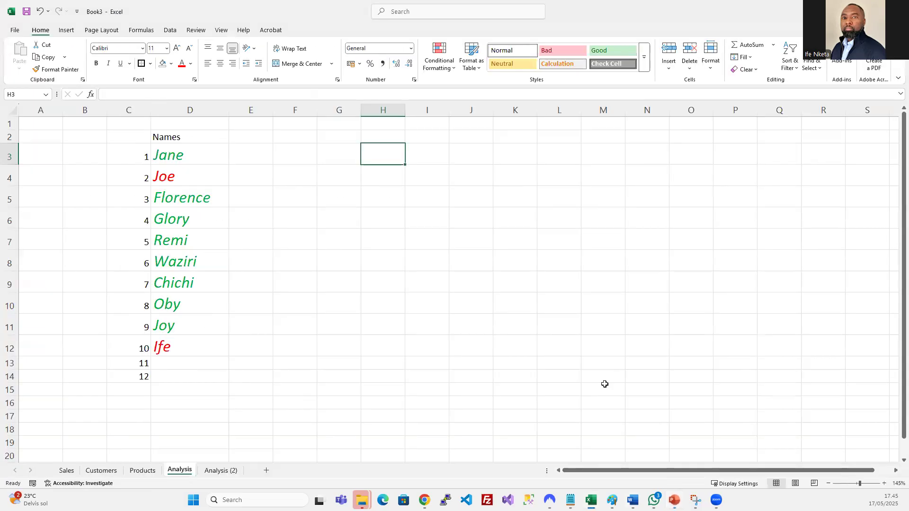
{"action": "left_click_drag", "start_coordinate": [284, 132], "coordinate": [606, 350]}
{"action": "left_click", "coordinate": [339, 218]}
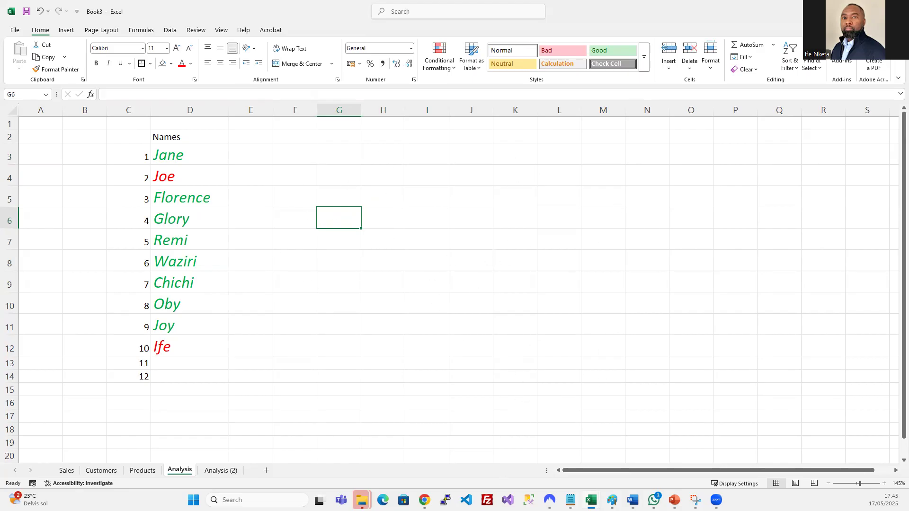
- Switch to the Employee absence schedule workbook, show the gridlines on the January sheet, and hide them again
{"action": "left_click", "coordinate": [591, 500]}
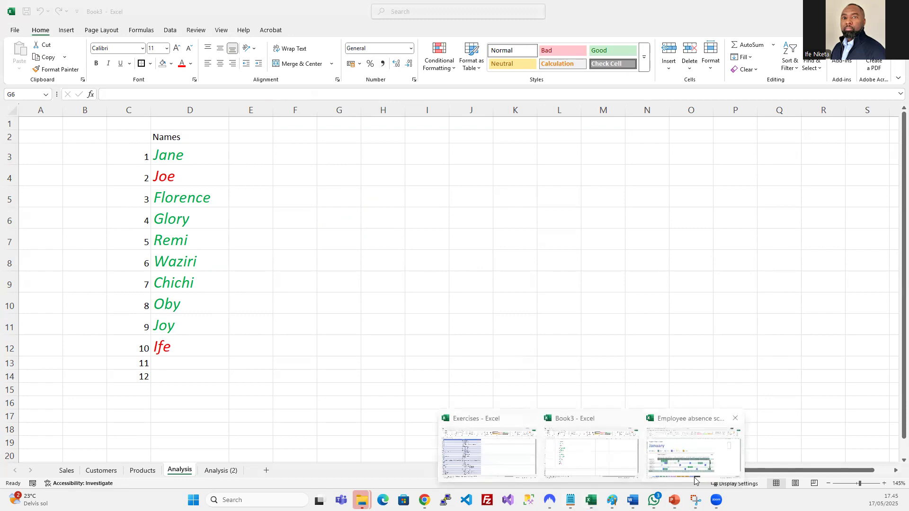
{"action": "left_click", "coordinate": [694, 478]}
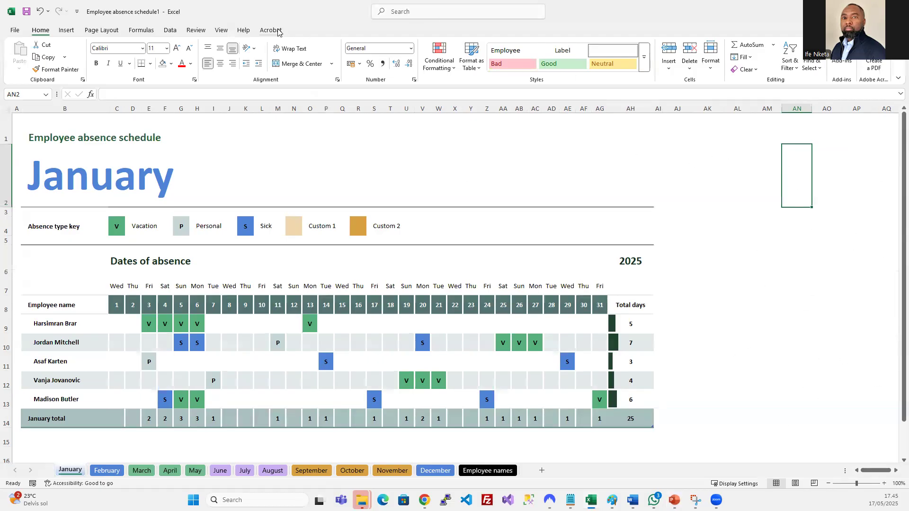
{"action": "left_click", "coordinate": [225, 30]}
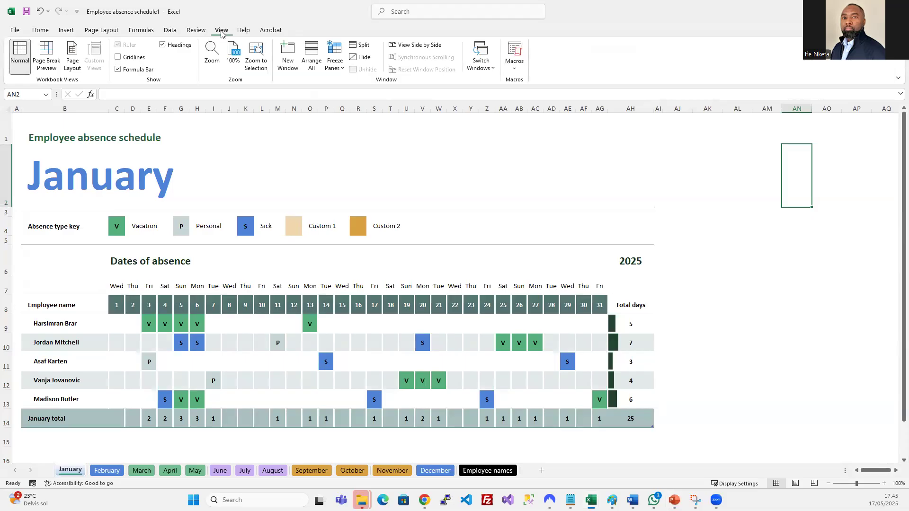
{"action": "left_click", "coordinate": [118, 59]}
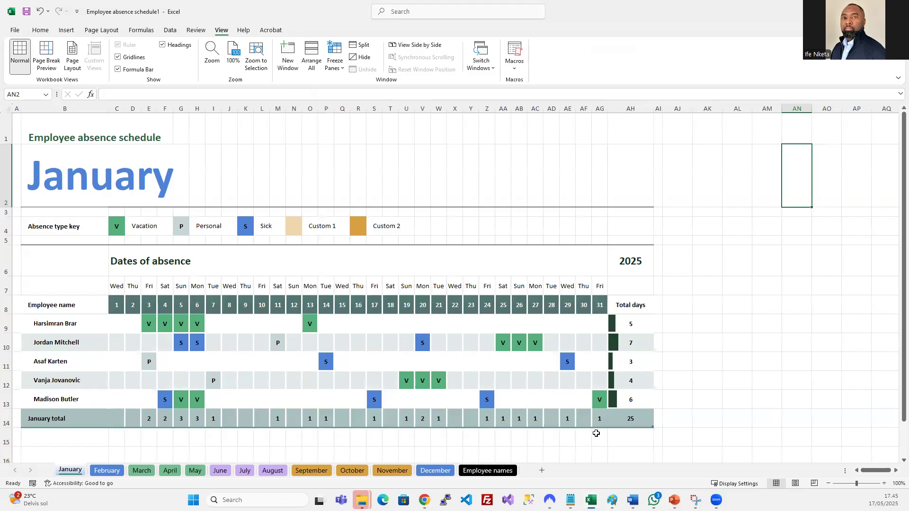
{"action": "left_click", "coordinate": [118, 58]}
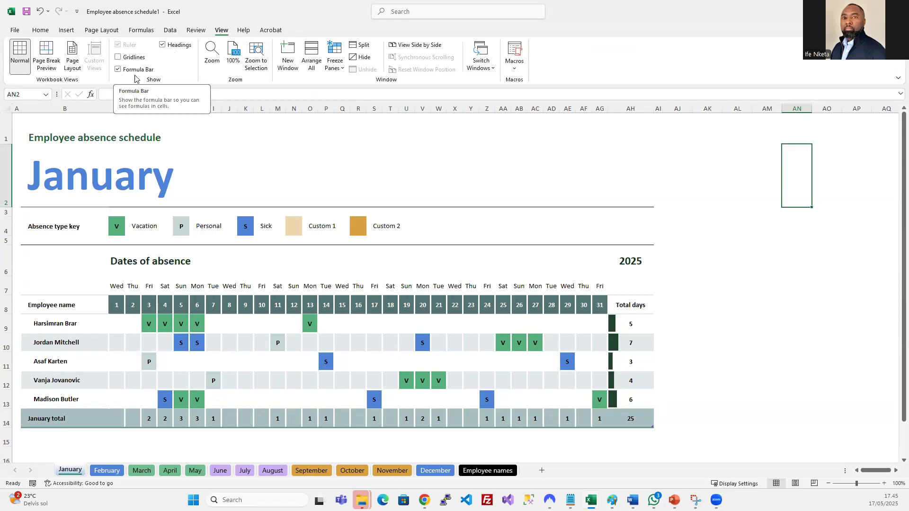
- Hide the formula bar in the absence schedule workbook and show it again
{"action": "left_click", "coordinate": [310, 96]}
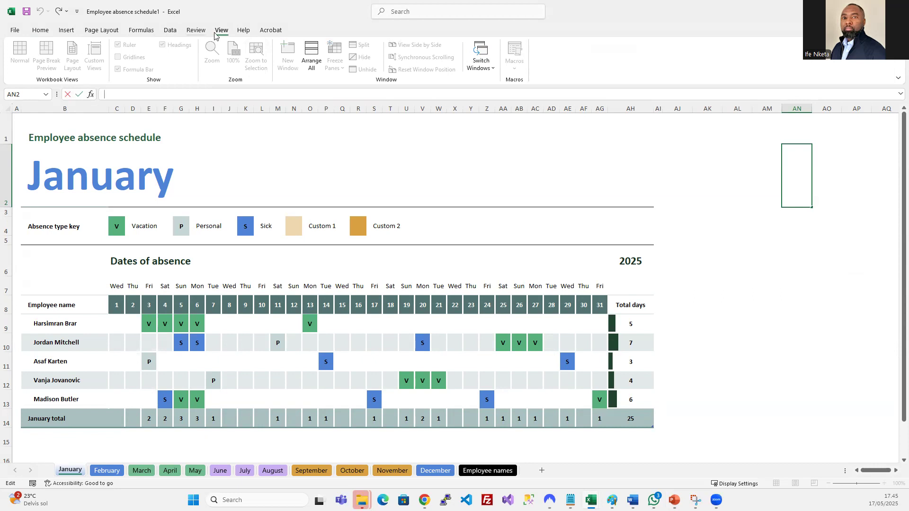
{"action": "key", "text": "Escape"}
{"action": "left_click", "coordinate": [118, 70]}
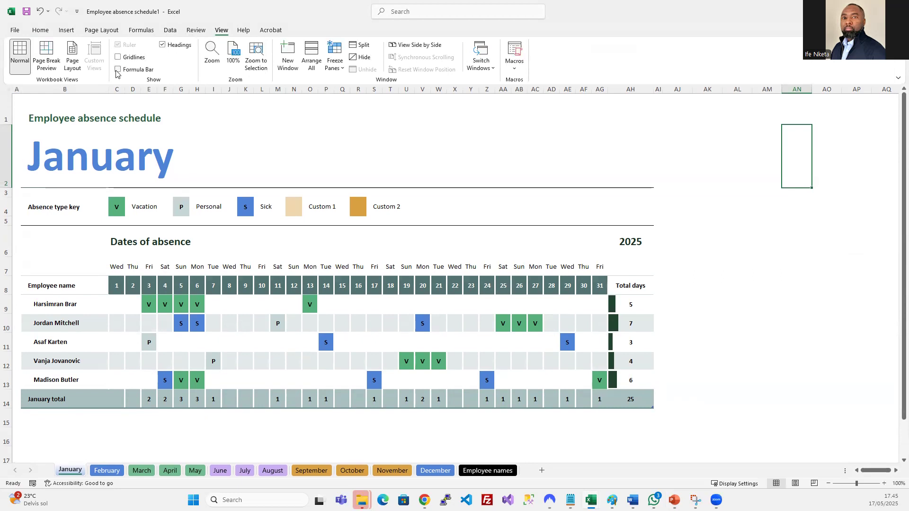
{"action": "left_click", "coordinate": [118, 70]}
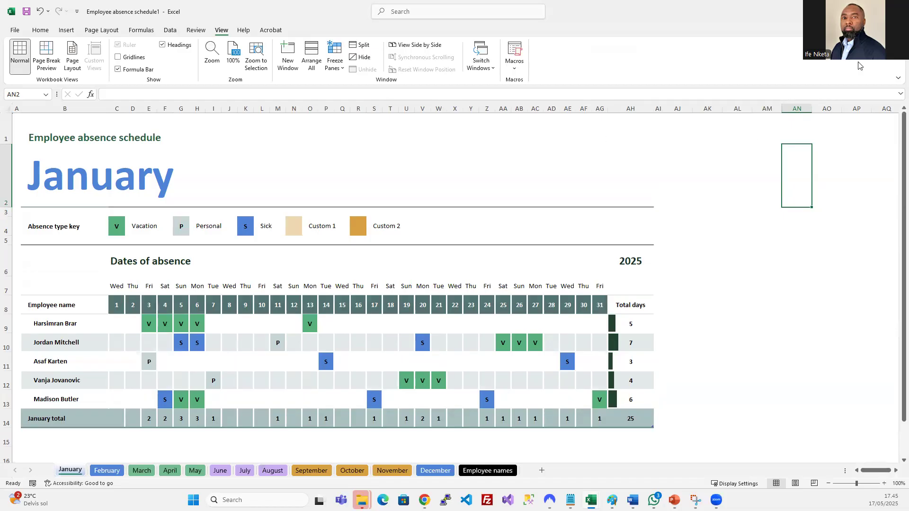
- Return to the Book3 workbook and hide the gridlines on the Analysis sheet
{"action": "left_click", "coordinate": [852, 12]}
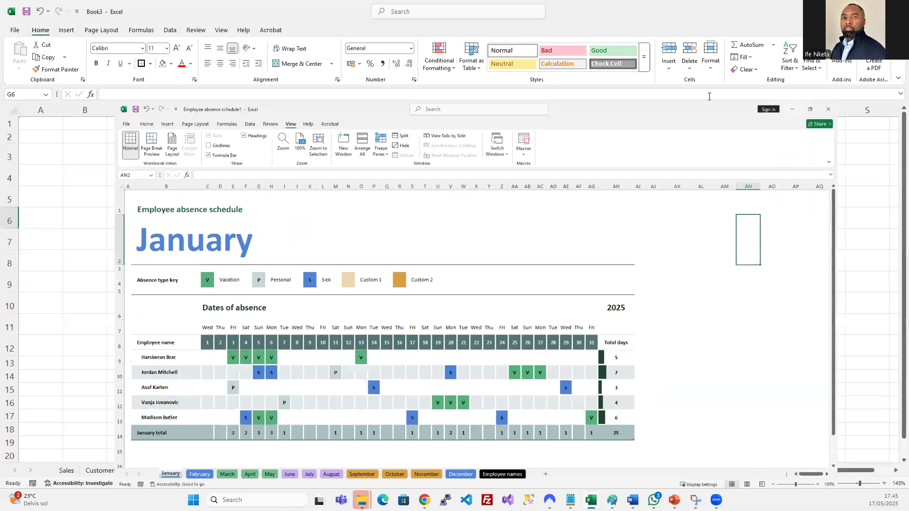
{"action": "left_click", "coordinate": [298, 173]}
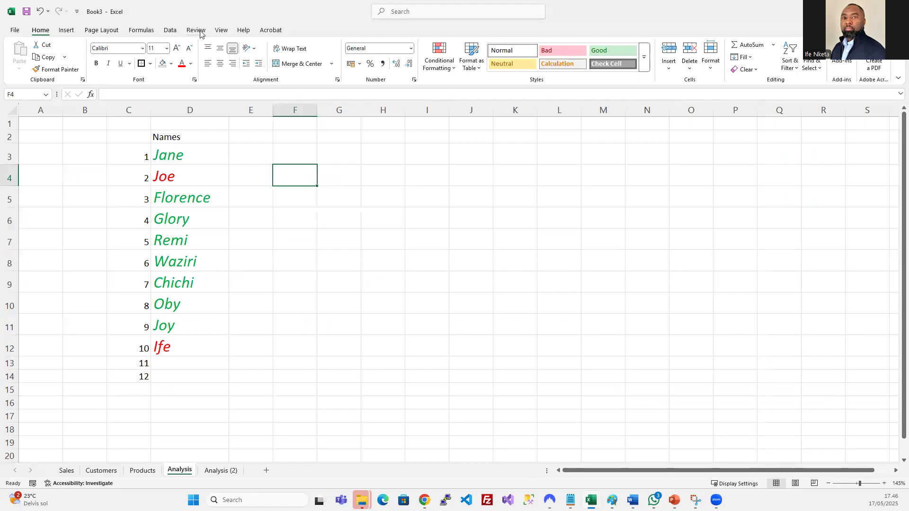
{"action": "left_click", "coordinate": [221, 29]}
{"action": "left_click", "coordinate": [119, 57]}
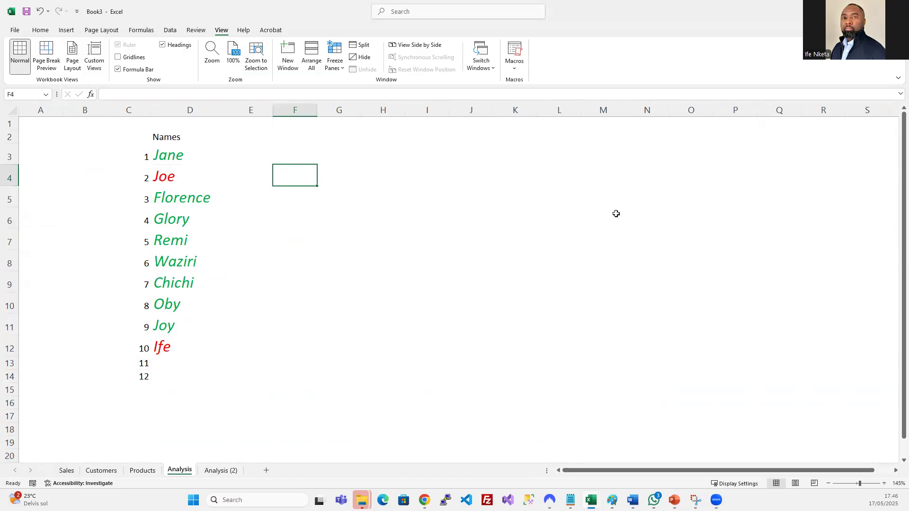
{"action": "scroll", "coordinate": [615, 214], "scroll_direction": "down", "scroll_amount": 1}
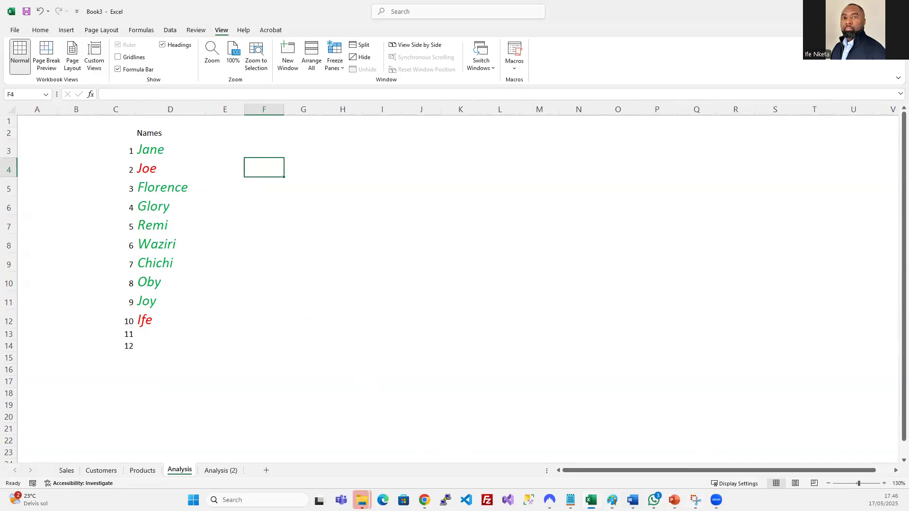
{"action": "key", "text": "alt+Tab"}
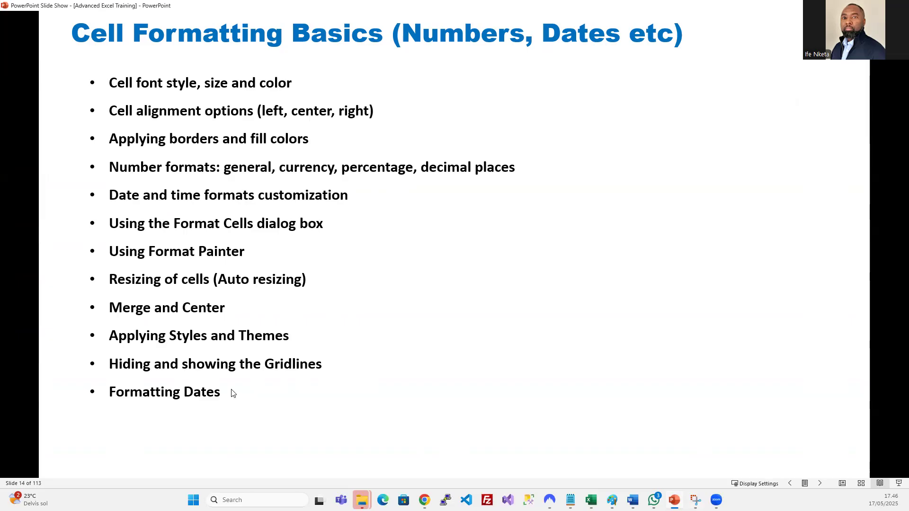
{"action": "mouse_move", "coordinate": [591, 500]}
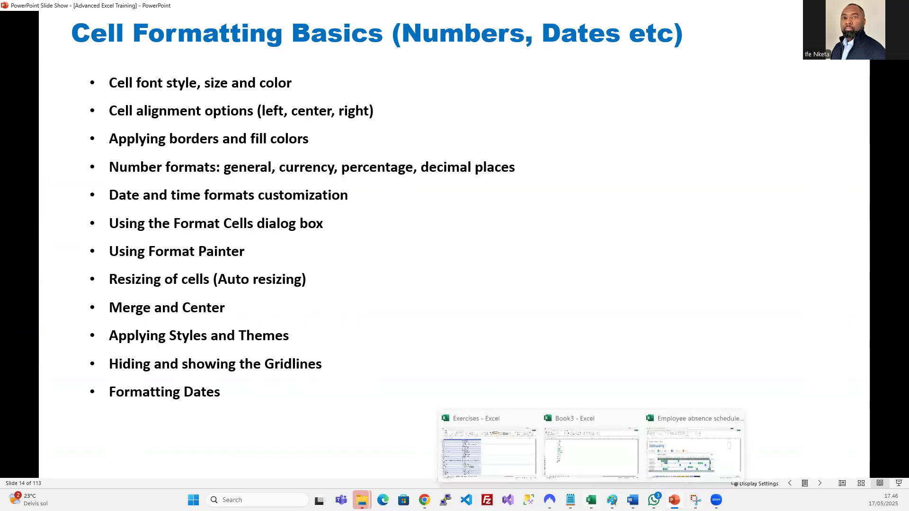
{"action": "left_click", "coordinate": [607, 452]}
- Widen column F to about three times its width and enter the date 17-05-2025 in cell F4
{"action": "left_click_drag", "start_coordinate": [284, 110], "coordinate": [376, 109]}
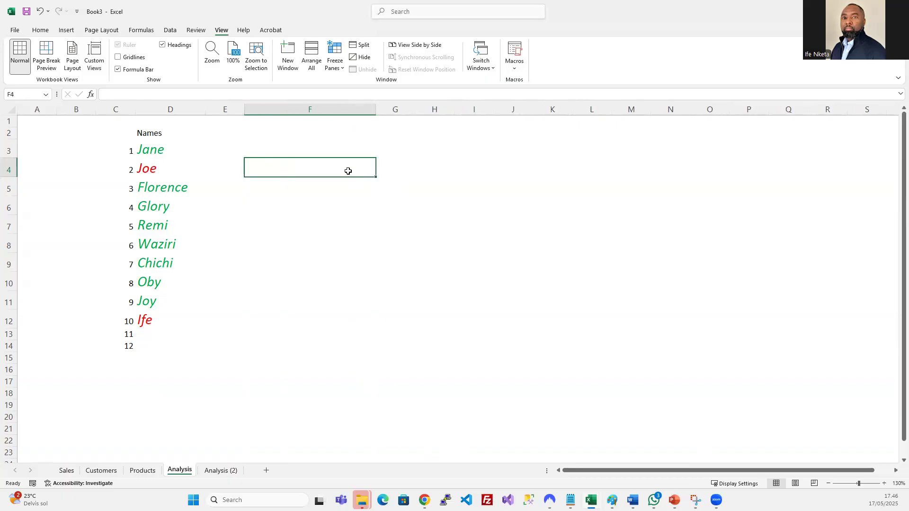
{"action": "type", "text": "17-05-2025"}
{"action": "key", "text": "Return"}
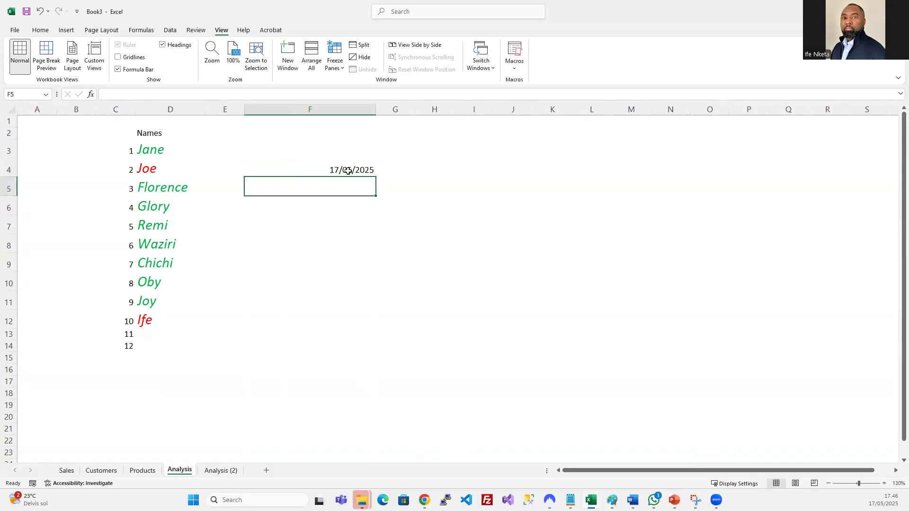
- Open the cell format settings for the date in F4 and set the date locale to English (United Kingdom)
{"action": "left_click", "coordinate": [348, 171]}
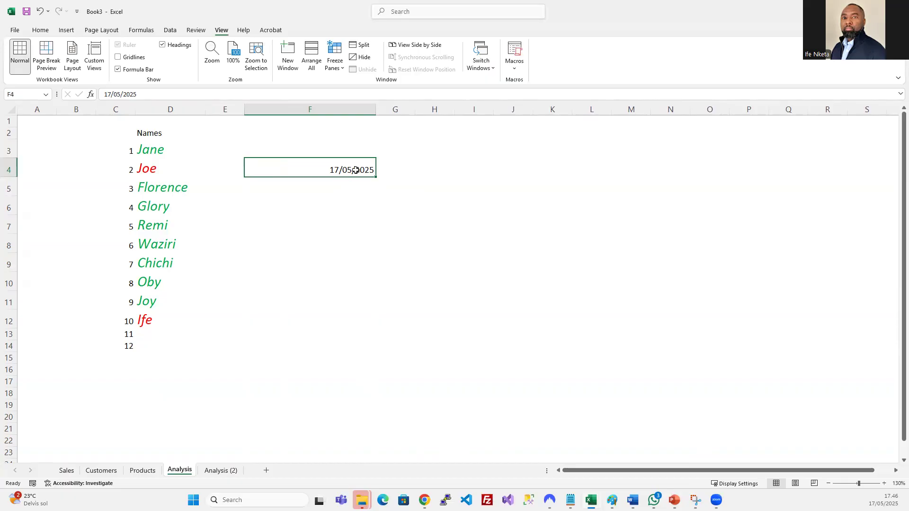
{"action": "right_click", "coordinate": [357, 171]}
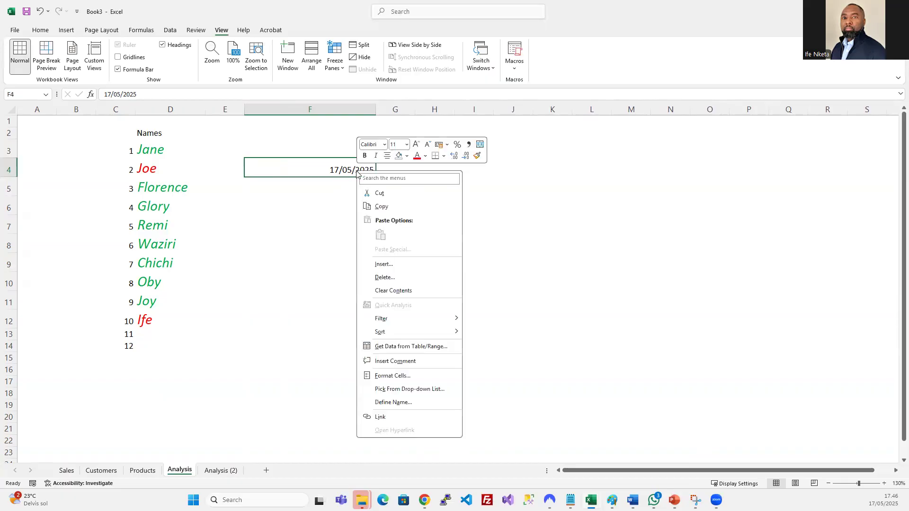
{"action": "left_click", "coordinate": [410, 377]}
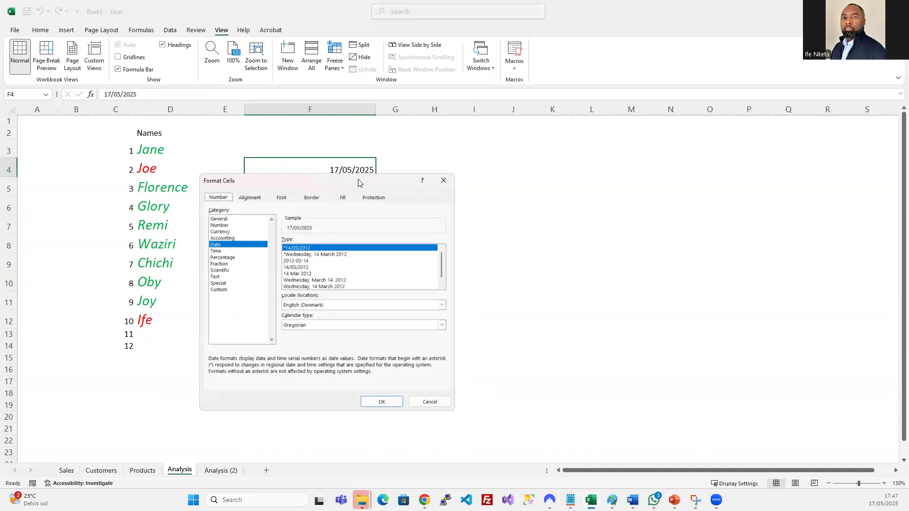
{"action": "left_click_drag", "start_coordinate": [360, 182], "coordinate": [483, 177]}
{"action": "left_click", "coordinate": [355, 240]}
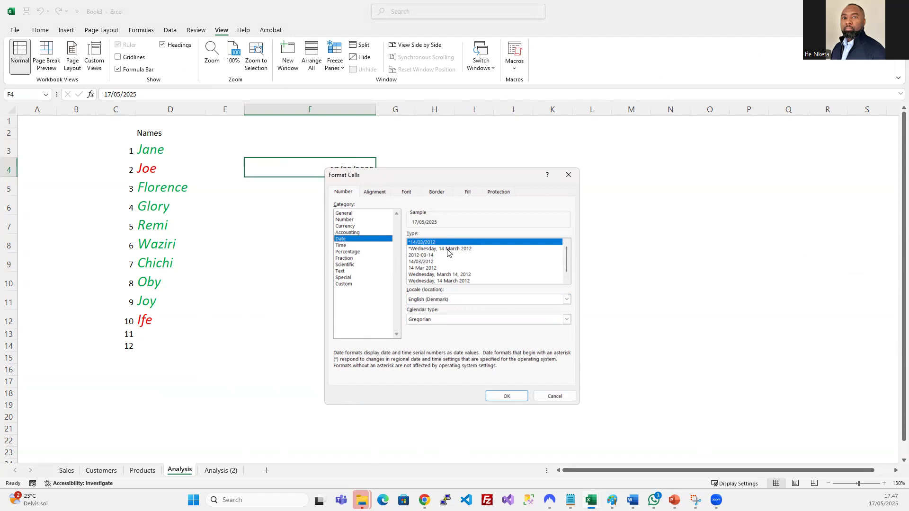
{"action": "left_click", "coordinate": [567, 299]}
{"action": "scroll", "coordinate": [509, 317], "scroll_direction": "up", "scroll_amount": 15}
{"action": "scroll", "coordinate": [509, 317], "scroll_direction": "down", "scroll_amount": 12}
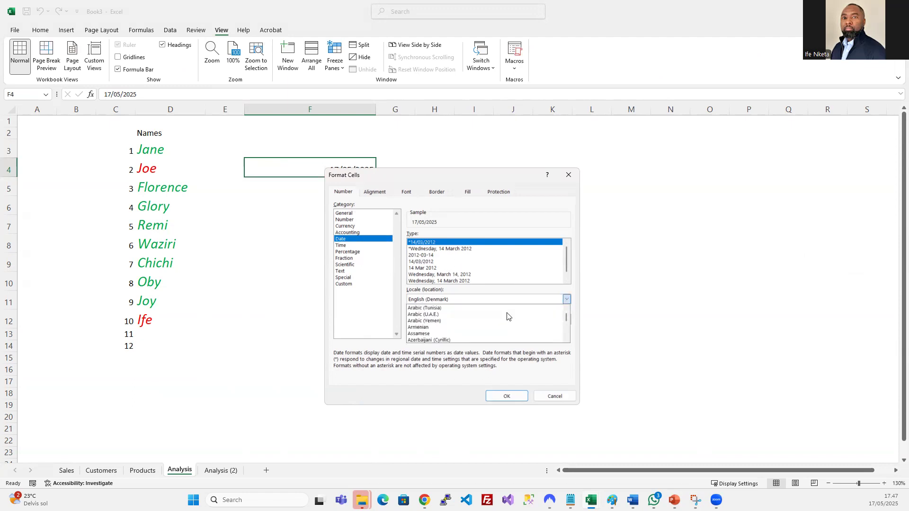
{"action": "scroll", "coordinate": [506, 316], "scroll_direction": "down", "scroll_amount": 4}
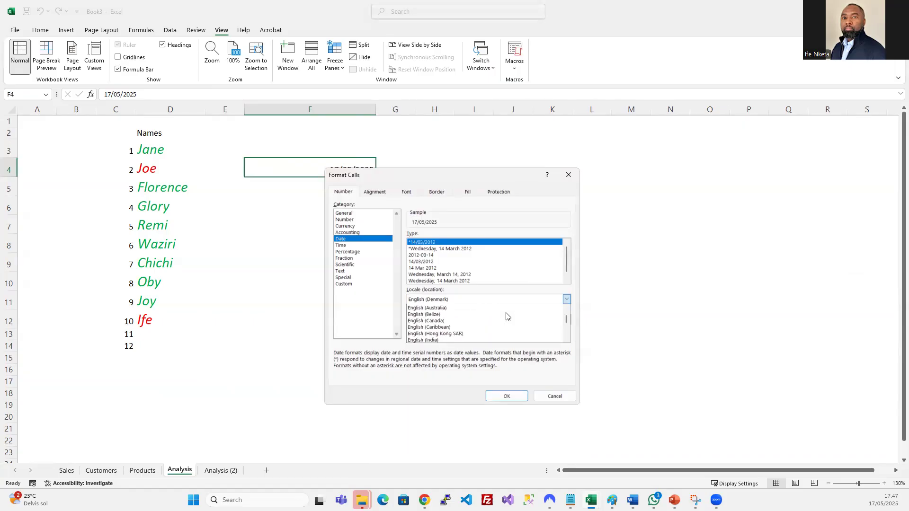
{"action": "scroll", "coordinate": [463, 325], "scroll_direction": "up", "scroll_amount": 1}
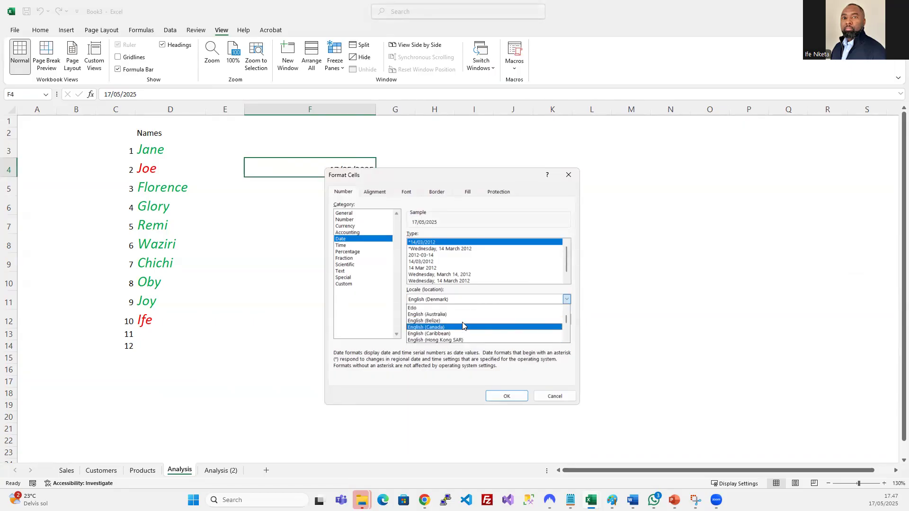
{"action": "scroll", "coordinate": [463, 326], "scroll_direction": "down", "scroll_amount": 3}
{"action": "scroll", "coordinate": [462, 326], "scroll_direction": "down", "scroll_amount": 1}
{"action": "scroll", "coordinate": [462, 326], "scroll_direction": "down", "scroll_amount": 2}
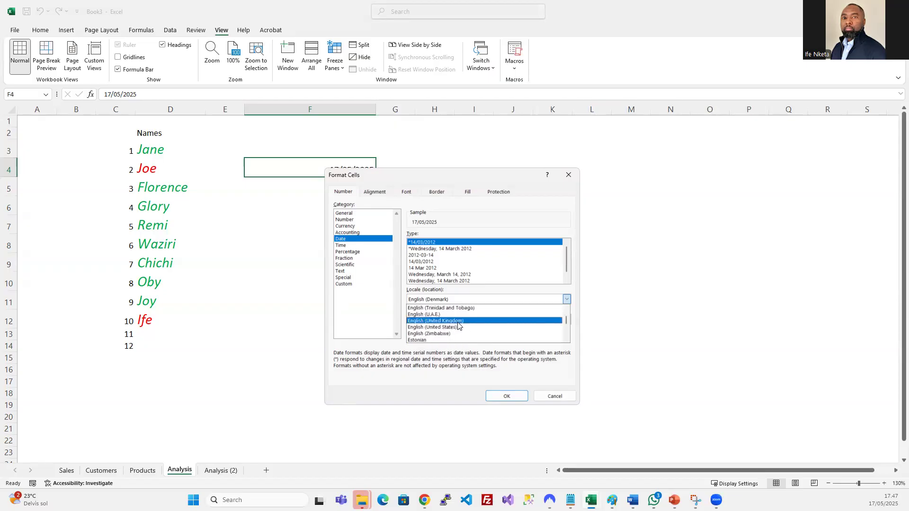
{"action": "left_click", "coordinate": [451, 321]}
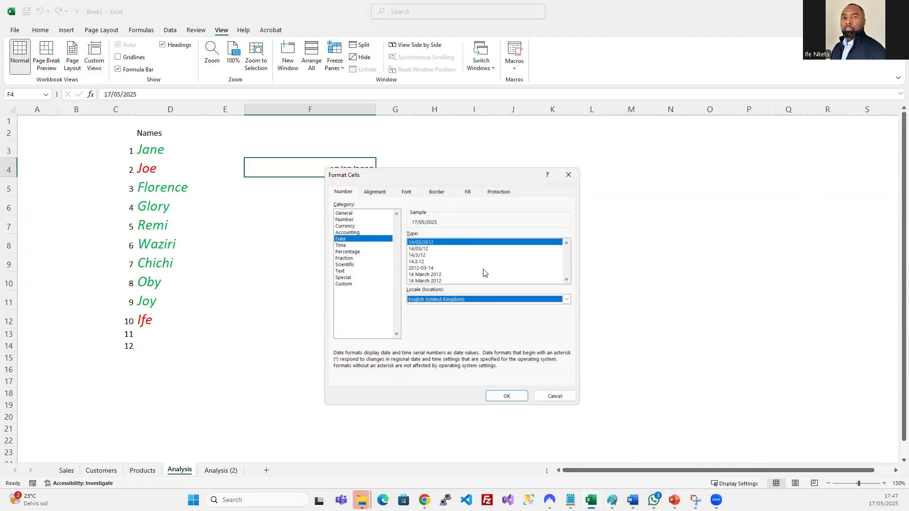
- Browse the date types under the English (United States) locale, and set the locale back to English (United Kingdom) to compare its types
{"action": "left_click", "coordinate": [566, 299]}
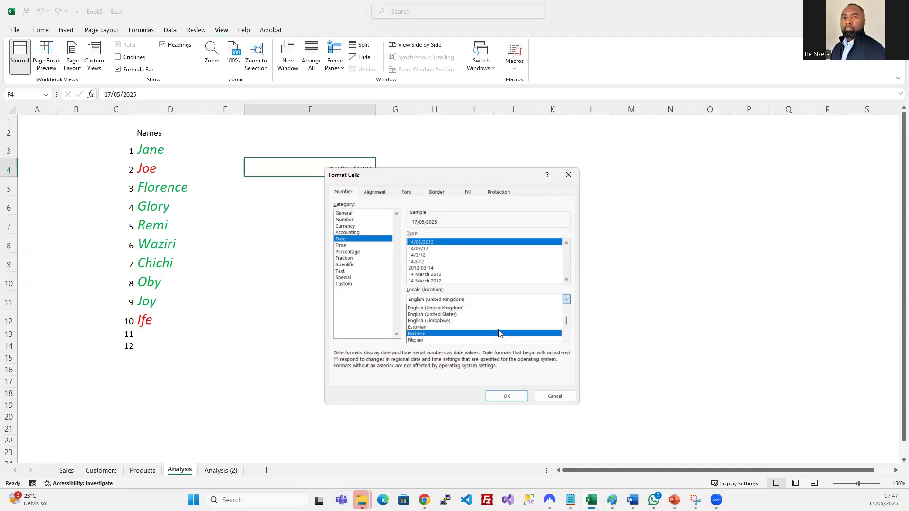
{"action": "left_click", "coordinate": [476, 315]}
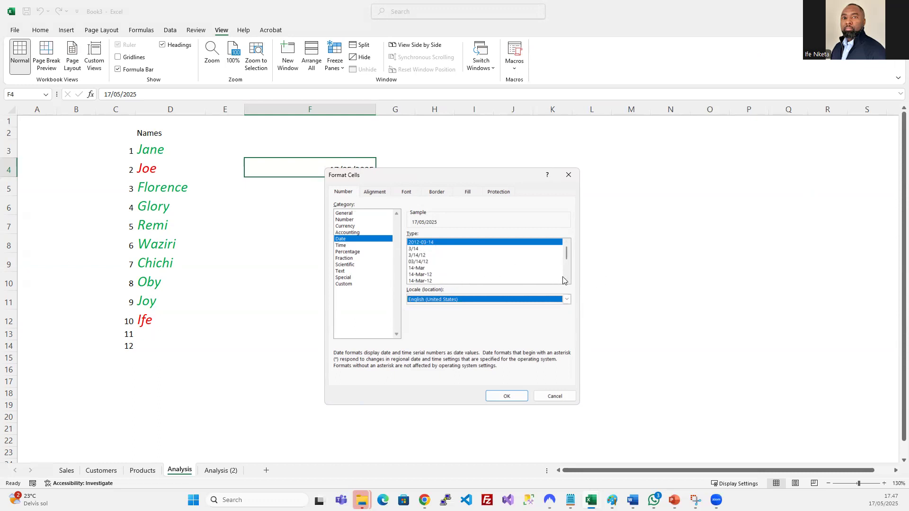
{"action": "left_click_drag", "start_coordinate": [568, 259], "coordinate": [566, 279]}
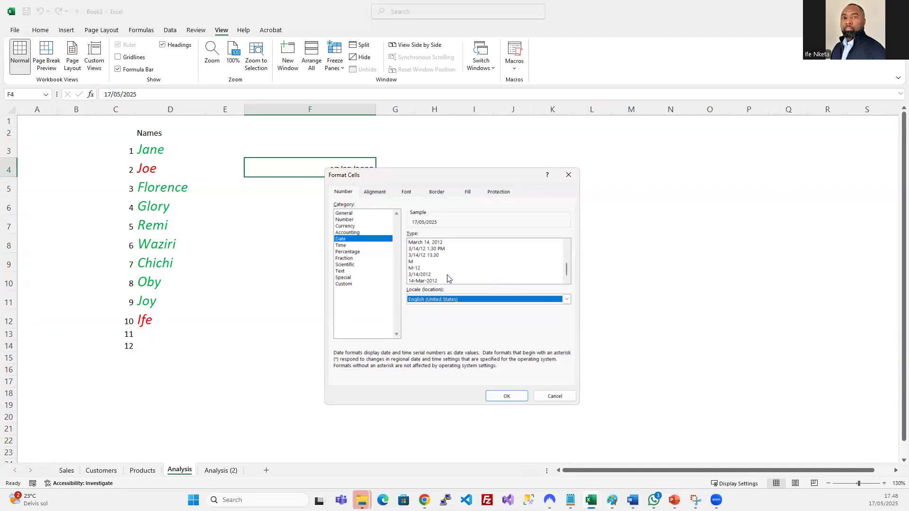
{"action": "scroll", "coordinate": [564, 271], "scroll_direction": "up", "scroll_amount": 3}
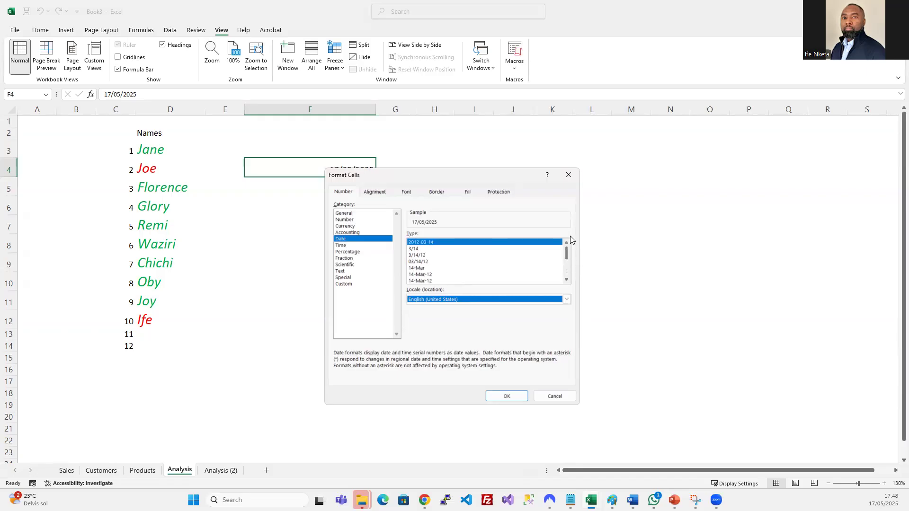
{"action": "left_click", "coordinate": [567, 299]}
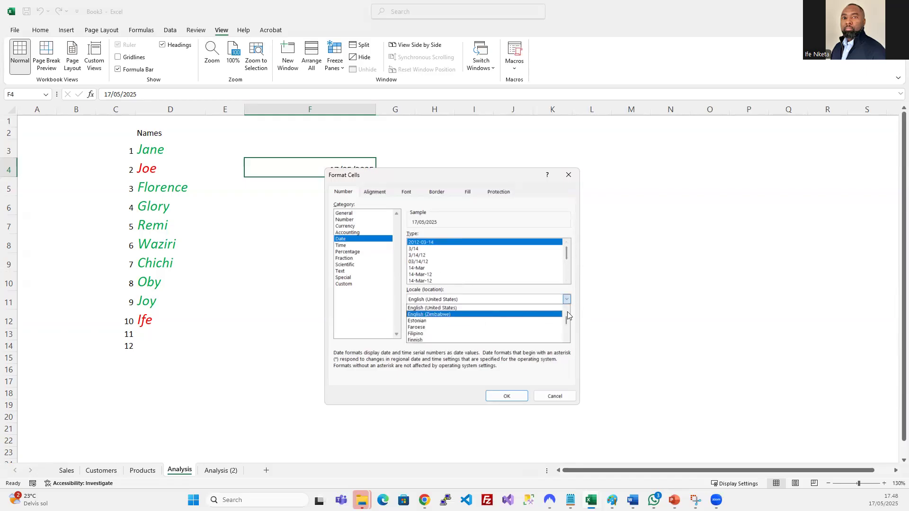
{"action": "scroll", "coordinate": [475, 321], "scroll_direction": "up", "scroll_amount": 2}
{"action": "left_click", "coordinate": [454, 314]}
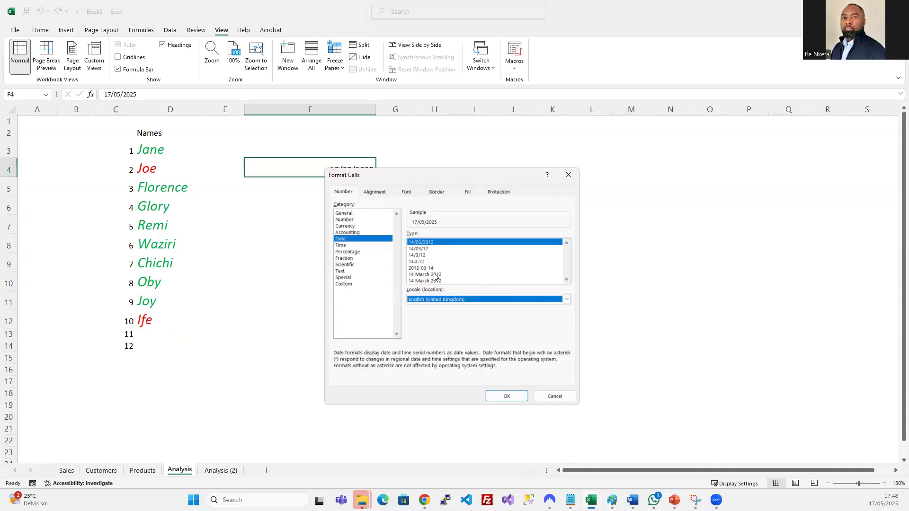
{"action": "left_click", "coordinate": [566, 280]}
- Apply the English (United States) date type 14-Mar-12 to cell F4
{"action": "left_click", "coordinate": [568, 300]}
{"action": "left_click", "coordinate": [437, 322]}
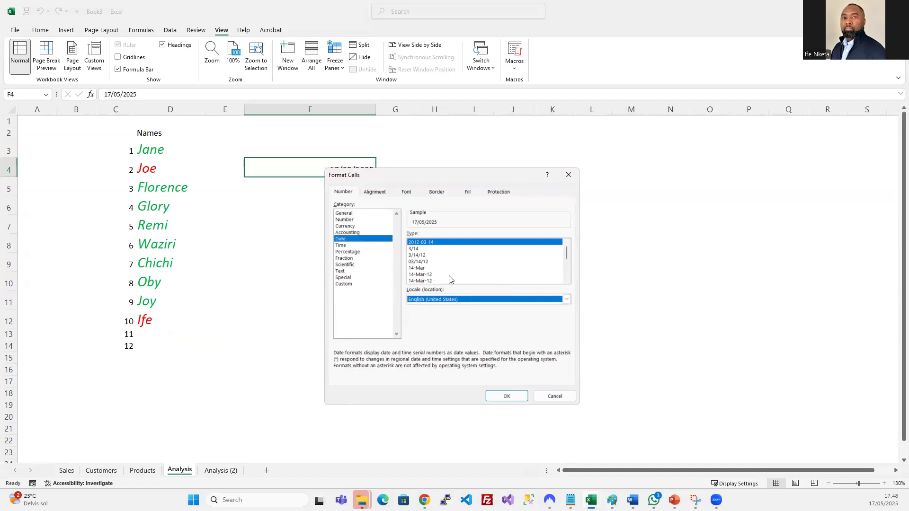
{"action": "left_click", "coordinate": [433, 274]}
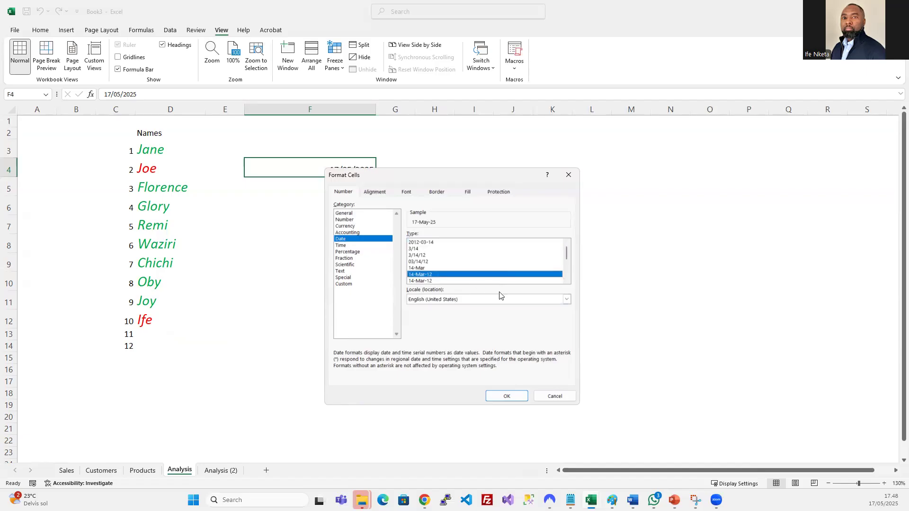
{"action": "left_click", "coordinate": [506, 397]}
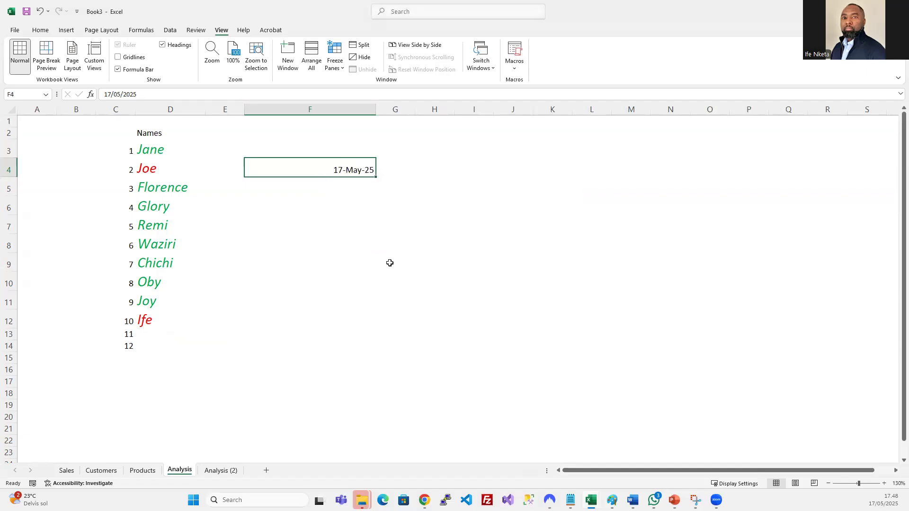
- Reopen the cell format settings for F4, look through the US date types, and clear the code in the Custom category
{"action": "right_click", "coordinate": [358, 170]}
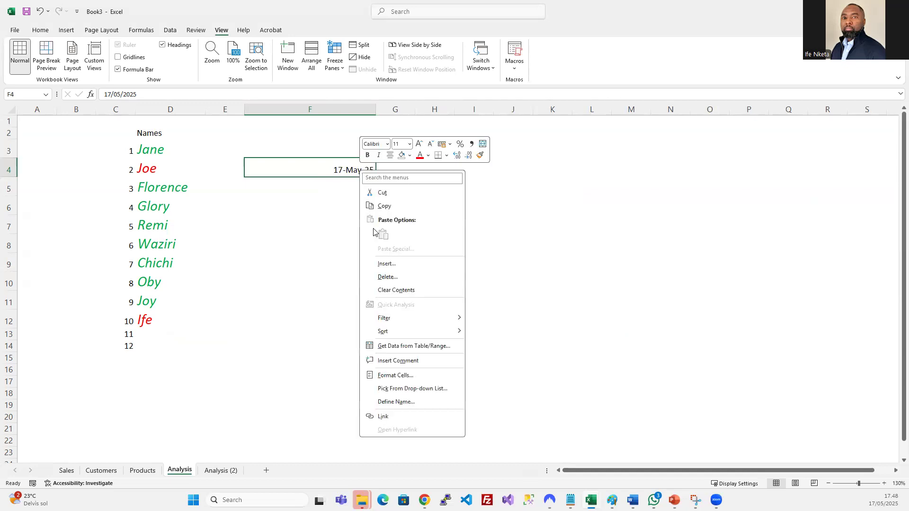
{"action": "left_click", "coordinate": [408, 375]}
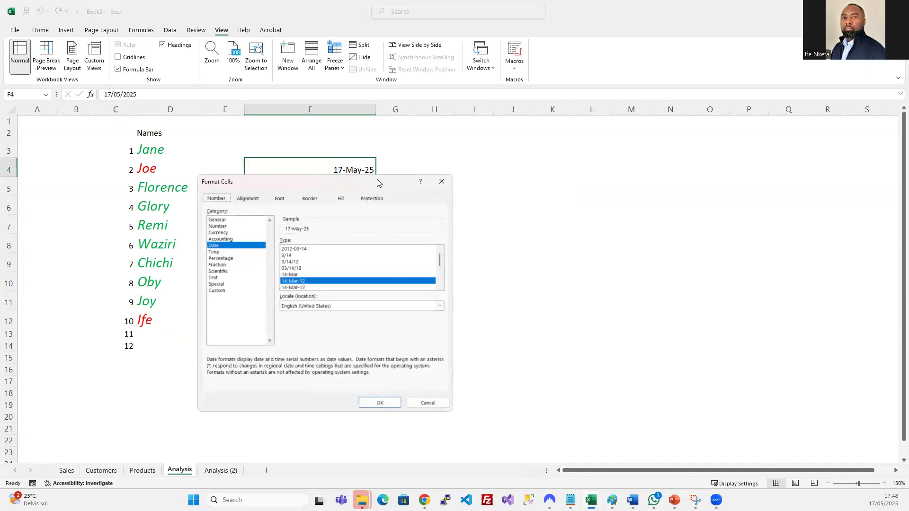
{"action": "left_click_drag", "start_coordinate": [377, 183], "coordinate": [632, 163]}
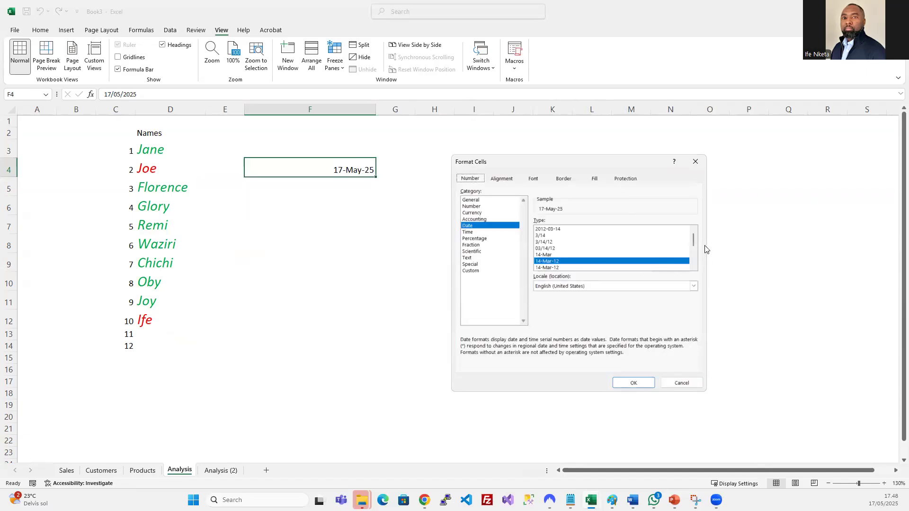
{"action": "left_click_drag", "start_coordinate": [690, 240], "coordinate": [690, 246]}
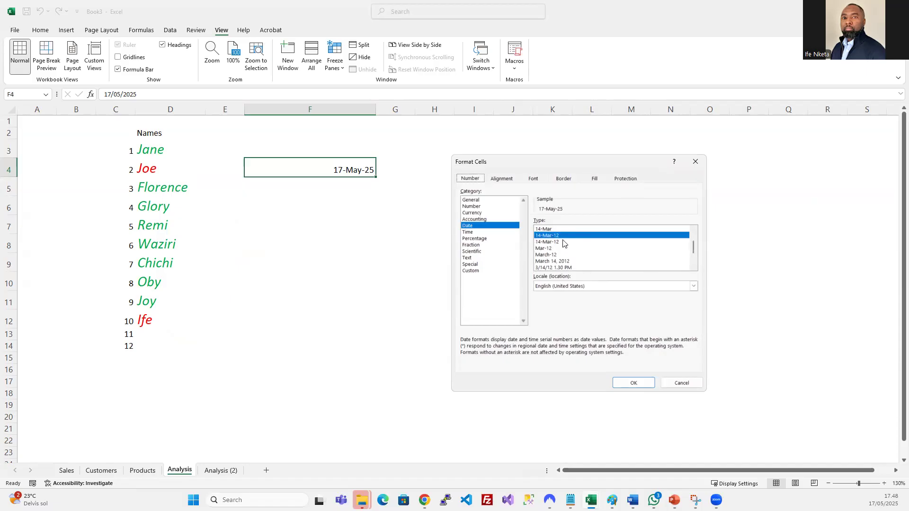
{"action": "left_click_drag", "start_coordinate": [693, 246], "coordinate": [693, 257]}
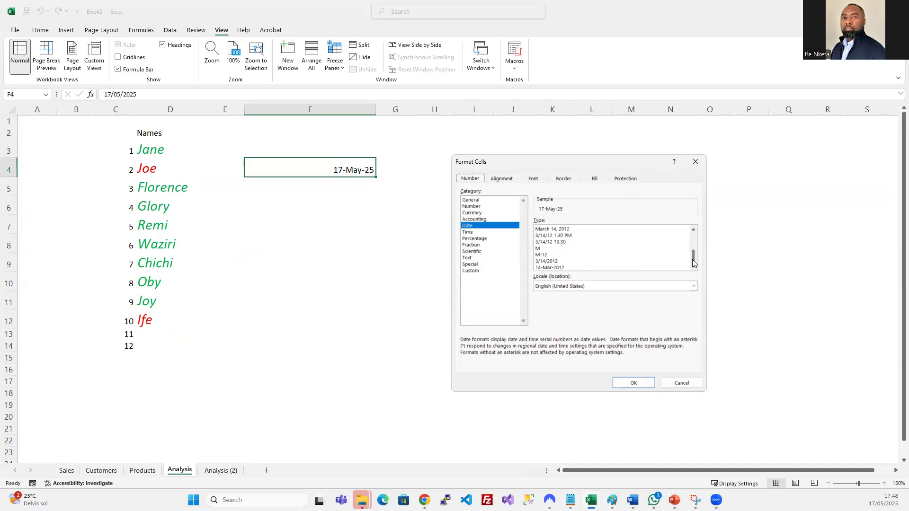
{"action": "left_click", "coordinate": [471, 270]}
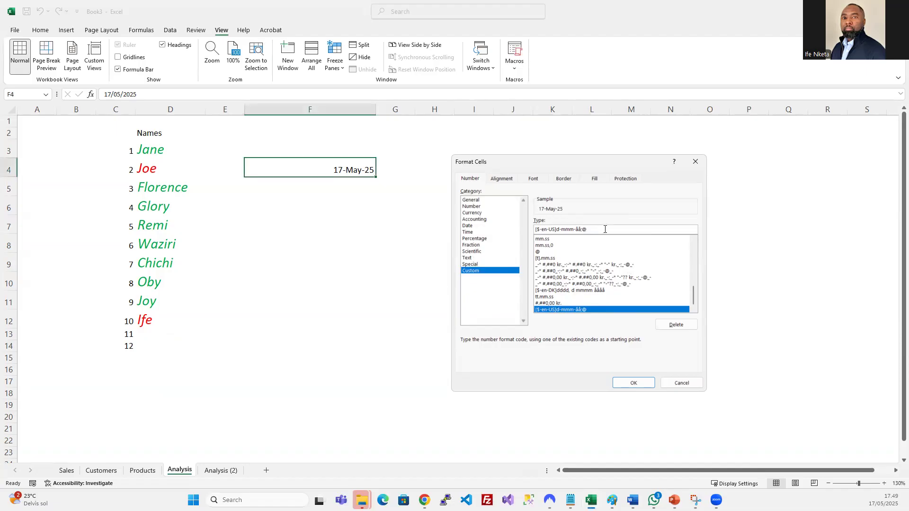
{"action": "left_click_drag", "start_coordinate": [598, 229], "coordinate": [529, 229]}
{"action": "key", "text": "BackSpace"}
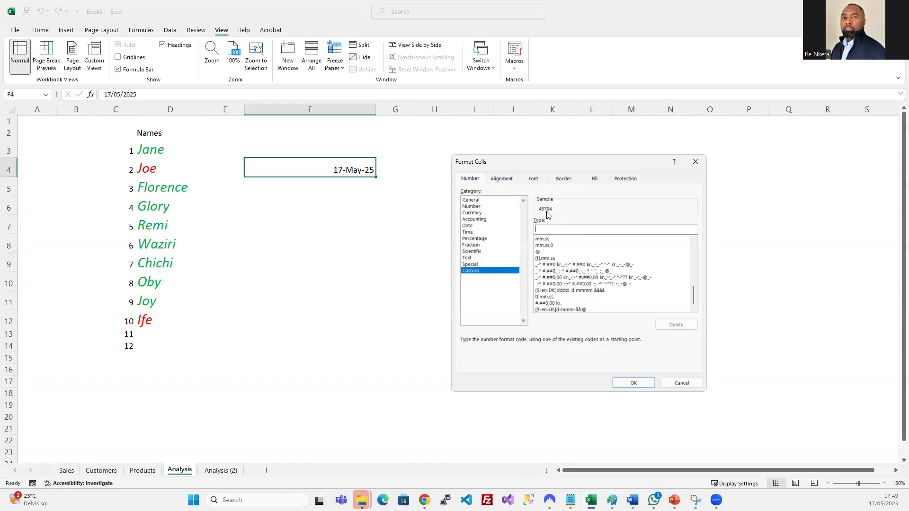
- Try to format the date in F4 with the custom code dd-mmm-yyyy
{"action": "type", "text": "d"}
{"action": "type", "text": "mmm"}
{"action": "type", "text": "-yyyy"}
{"action": "key", "text": "BackSpace"}
{"action": "key", "text": "BackSpace"}
{"action": "key", "text": "BackSpace"}
{"action": "key", "text": "BackSpace"}
{"action": "type", "text": "Y"}
{"action": "key", "text": "BackSpace"}
{"action": "type", "text": "yyyy"}
{"action": "left_click", "coordinate": [637, 385]}
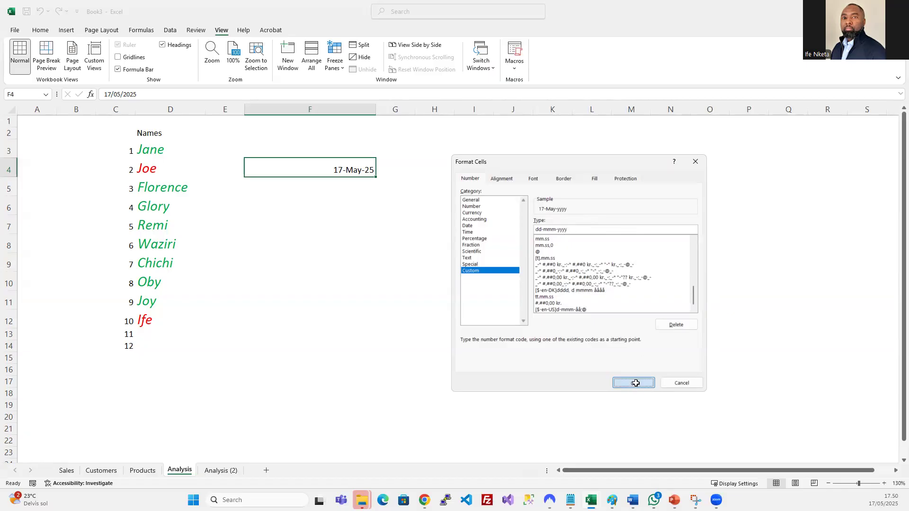
- Reopen the custom format settings for F4 and preview several existing custom codes, ending on dd-mmm-yyyy
{"action": "right_click", "coordinate": [349, 172]}
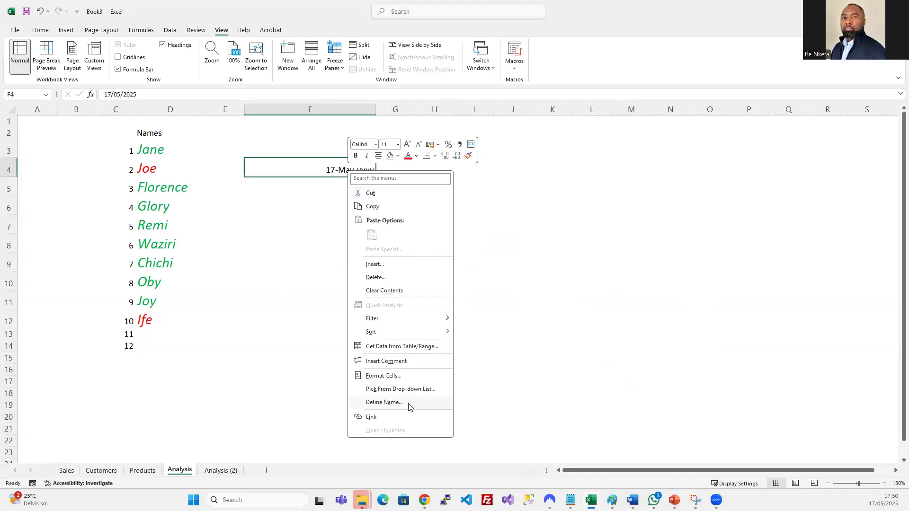
{"action": "left_click", "coordinate": [392, 376]}
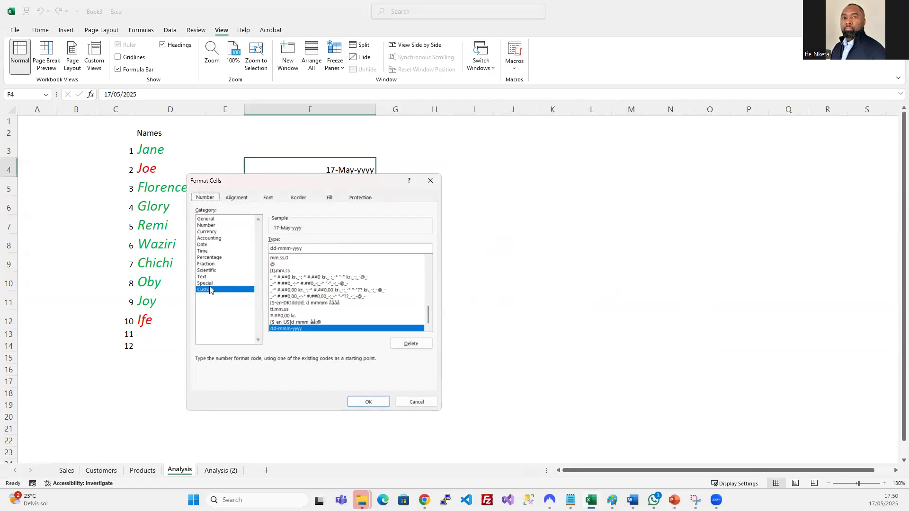
{"action": "left_click", "coordinate": [317, 245]}
{"action": "key", "text": "BackSpace"}
{"action": "key", "text": "BackSpace"}
{"action": "key", "text": "BackSpace"}
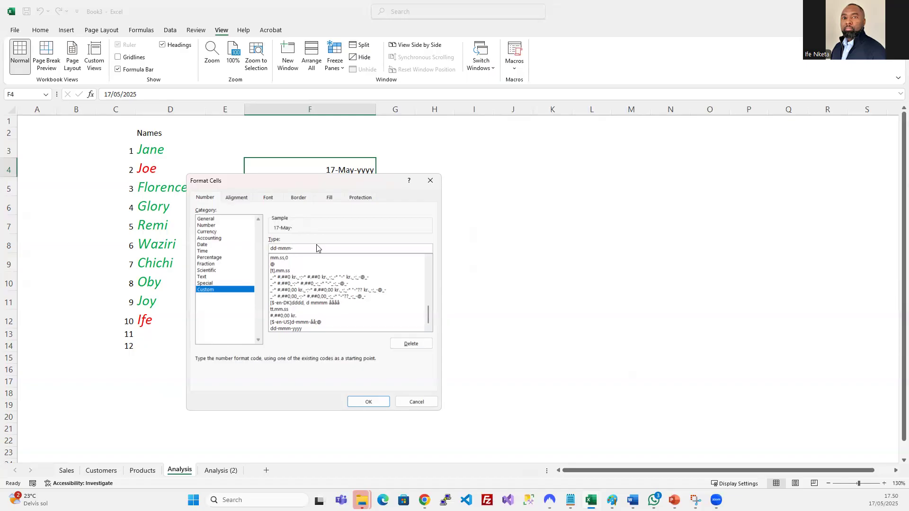
{"action": "left_click", "coordinate": [303, 303]}
{"action": "left_click", "coordinate": [299, 322]}
{"action": "left_click", "coordinate": [298, 309]}
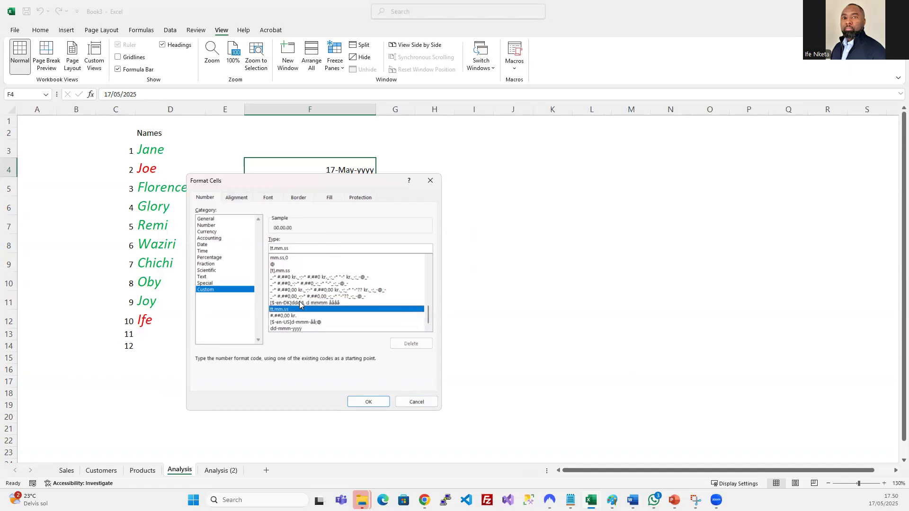
{"action": "left_click", "coordinate": [304, 289]}
{"action": "left_click", "coordinate": [294, 315]}
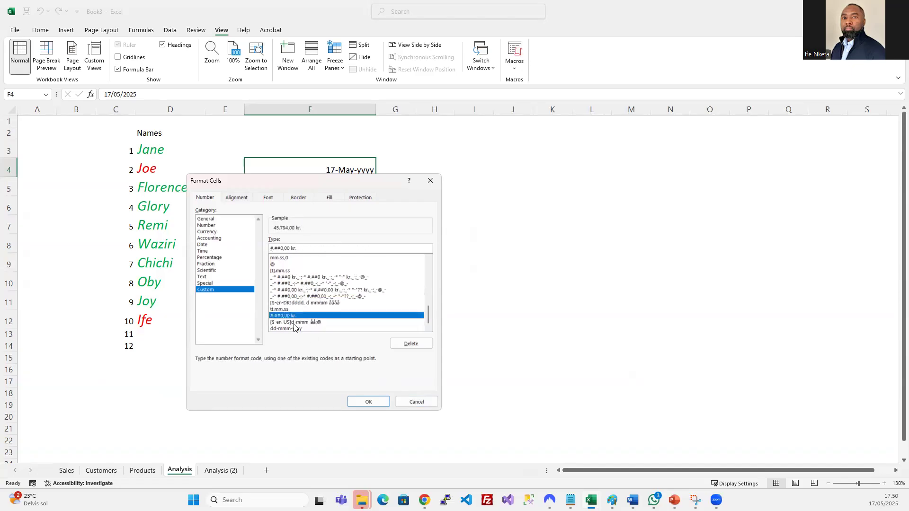
{"action": "left_click", "coordinate": [291, 328]}
- Replace the year part of the custom code with åååå and apply dd-mmm-åååå to cell F4
{"action": "left_click", "coordinate": [310, 249]}
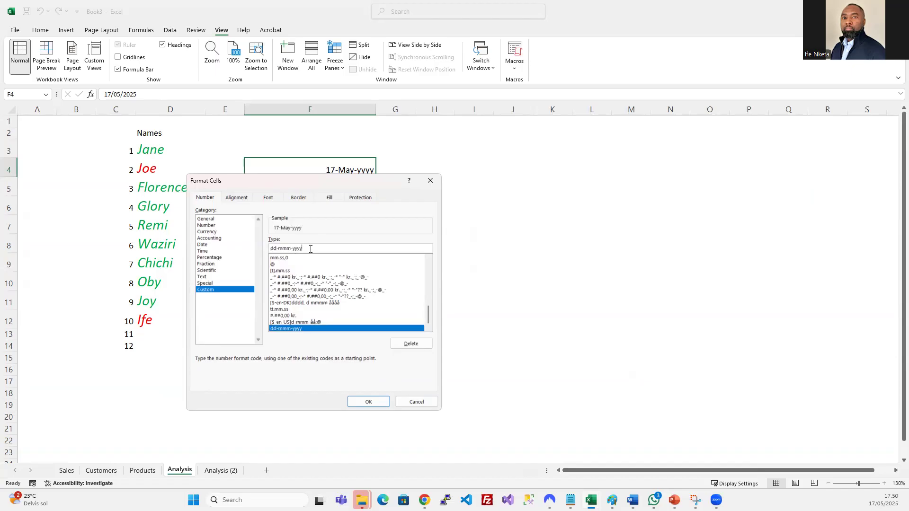
{"action": "key", "text": "BackSpace"}
{"action": "key", "text": "BackSpace"}
{"action": "key", "text": "BackSpace"}
{"action": "key", "text": "BackSpace"}
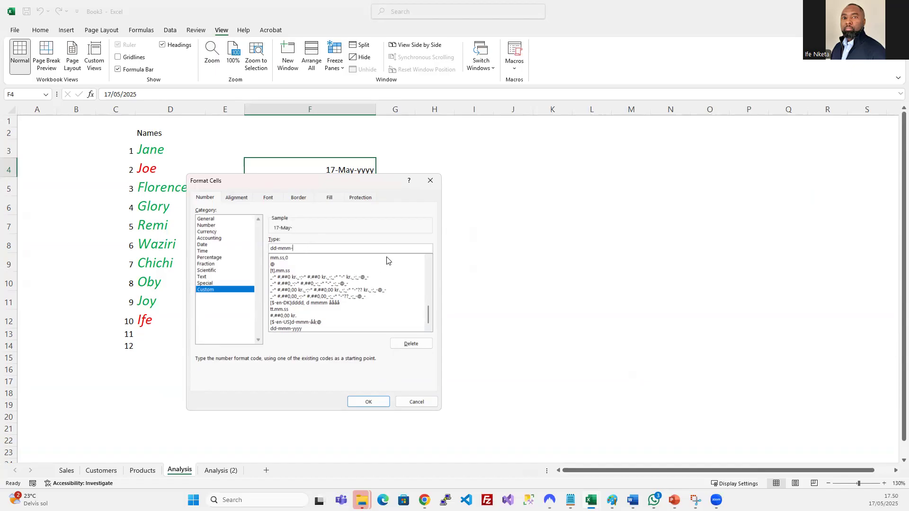
{"action": "type", "text": "ÅÅ"}
{"action": "key", "text": "BackSpace"}
{"action": "key", "text": "BackSpace"}
{"action": "type", "text": "åååå"}
{"action": "left_click", "coordinate": [361, 401]}
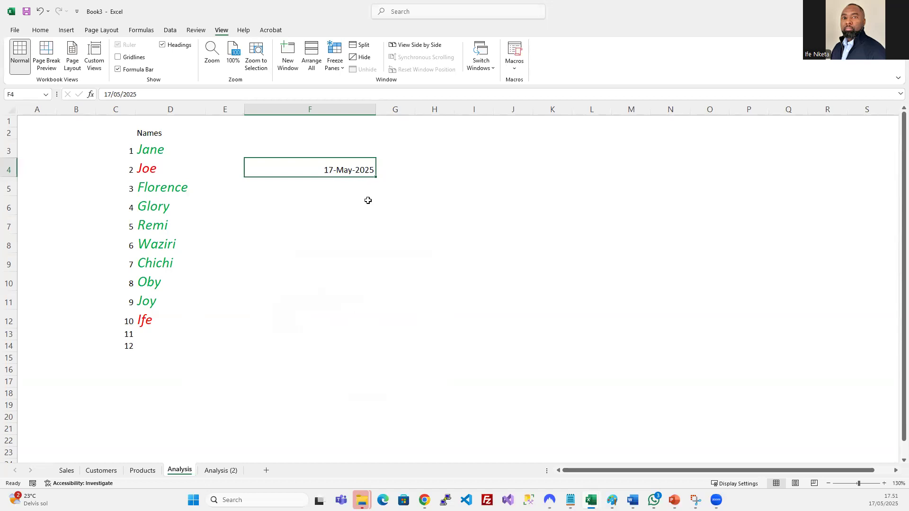
- Reopen the cell format settings for F4 to review the applied custom date code, leaving it as it is
{"action": "right_click", "coordinate": [358, 170]}
{"action": "left_click", "coordinate": [417, 375]}
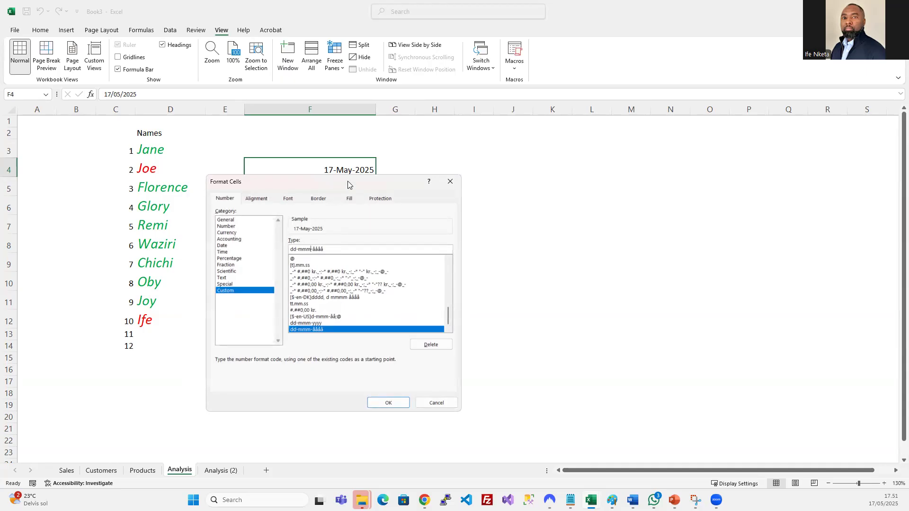
{"action": "left_click_drag", "start_coordinate": [348, 180], "coordinate": [485, 203]}
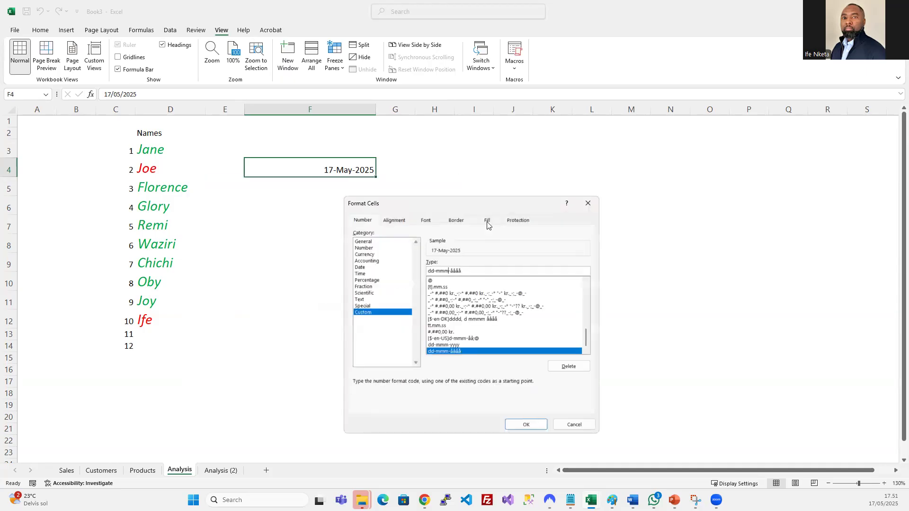
{"action": "left_click", "coordinate": [588, 203]}
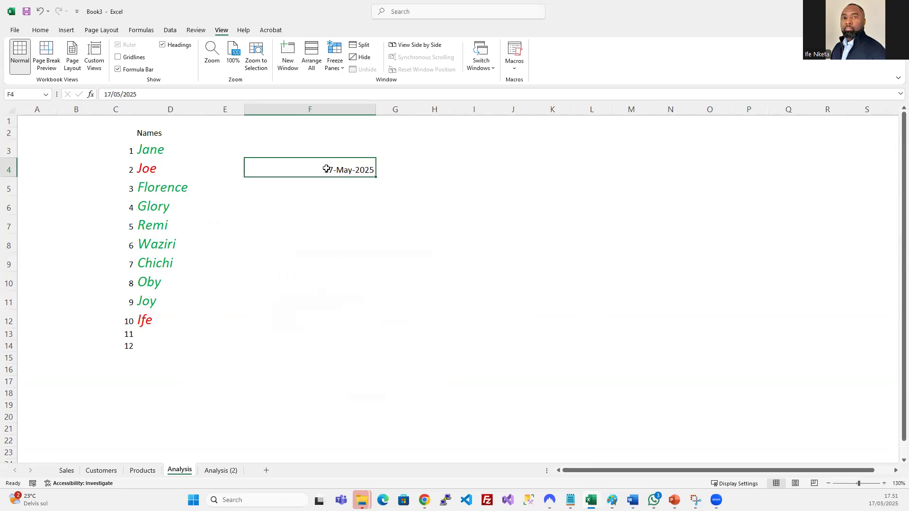
- Change the month of the date in F4 to January so the cell holds 17/01/2025
{"action": "left_click", "coordinate": [120, 95]}
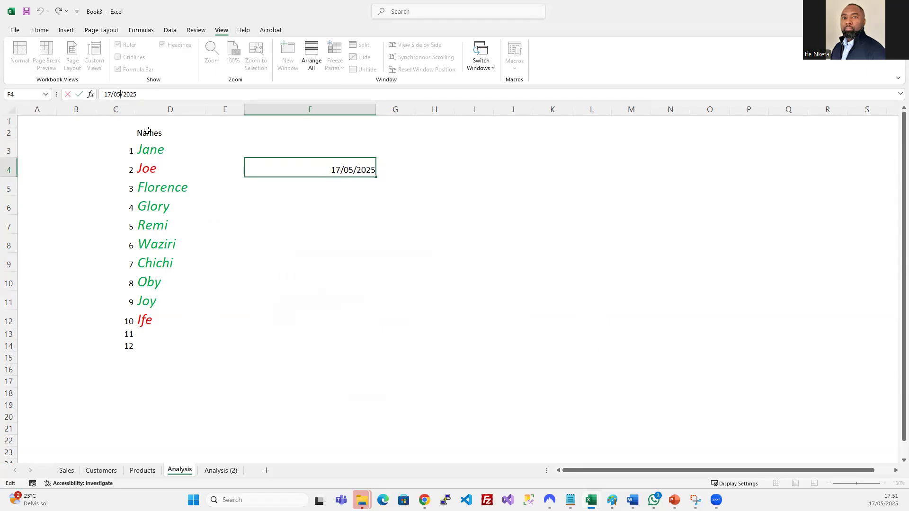
{"action": "key", "text": "BackSpace"}
{"action": "type", "text": "1"}
{"action": "key", "text": "Return"}
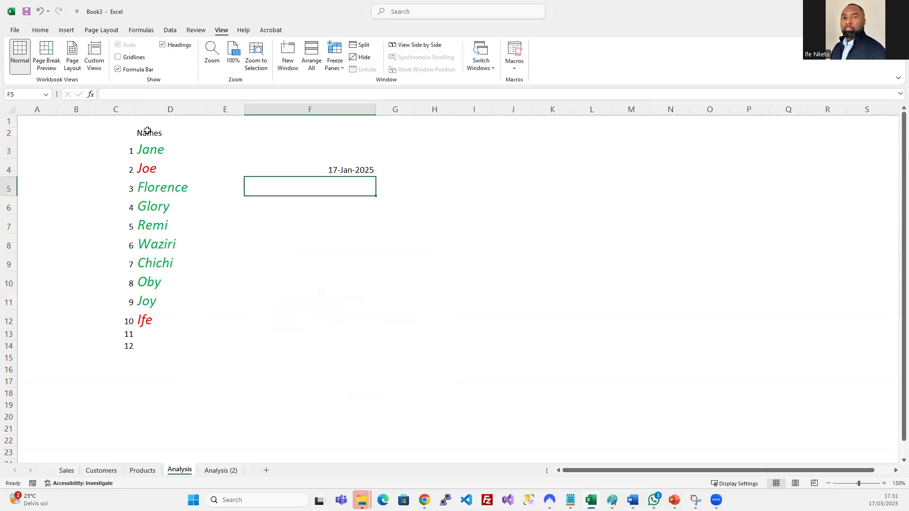
- Edit the custom date code of F4 to use the full month name (mmmm) and spaces instead of hyphens, giving 17 January 2025
{"action": "left_click", "coordinate": [346, 168]}
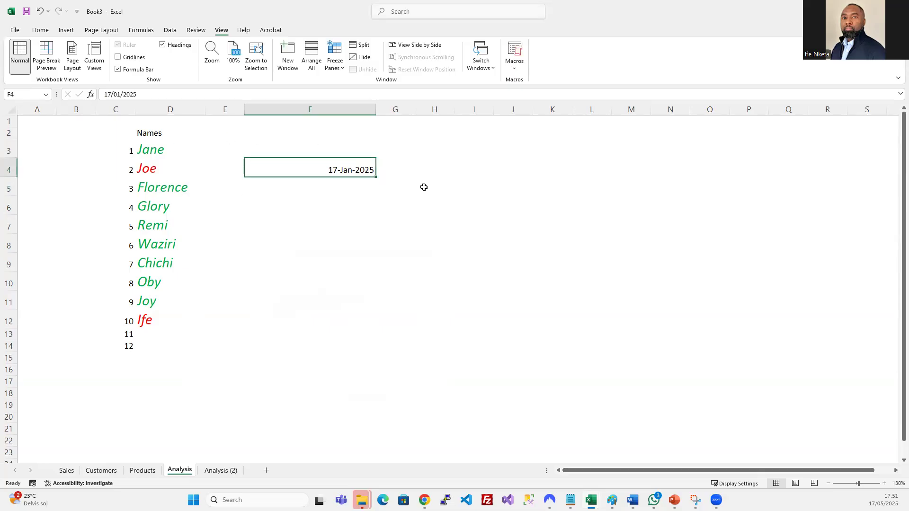
{"action": "right_click", "coordinate": [351, 168]}
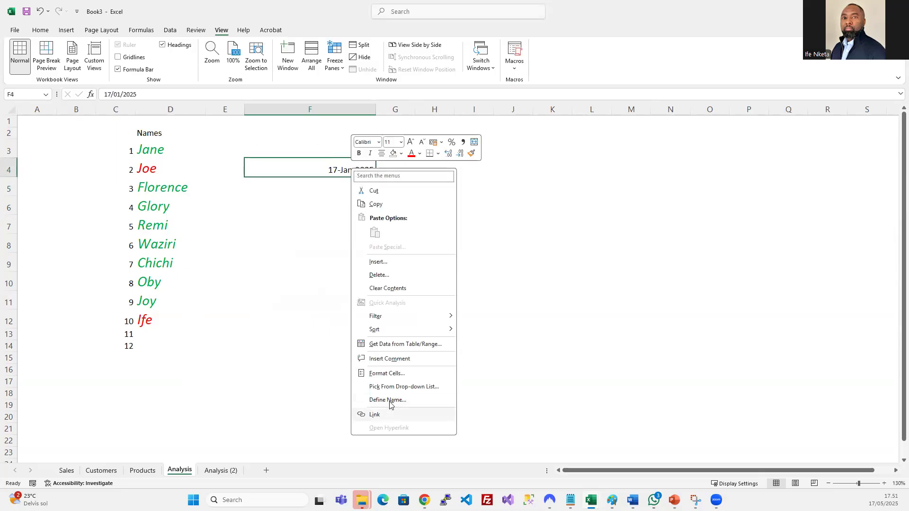
{"action": "left_click", "coordinate": [386, 374]}
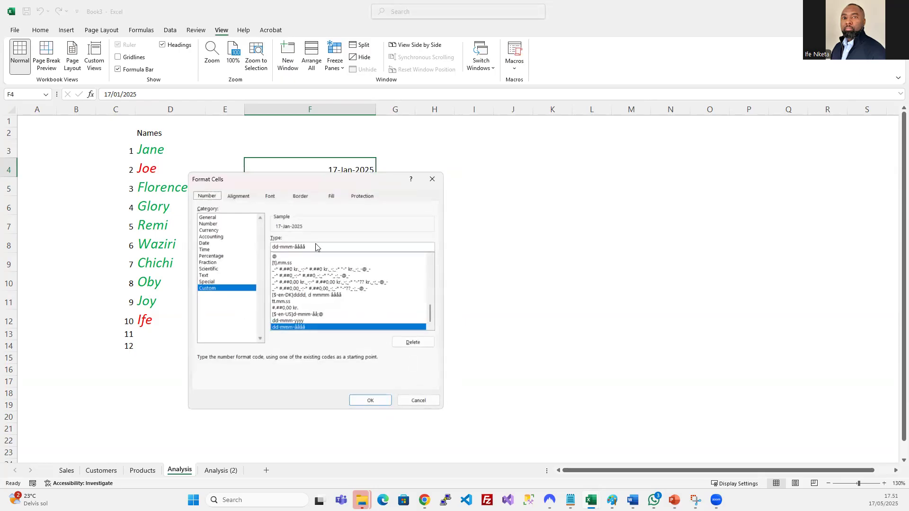
{"action": "left_click", "coordinate": [291, 247]}
{"action": "type", "text": "m"}
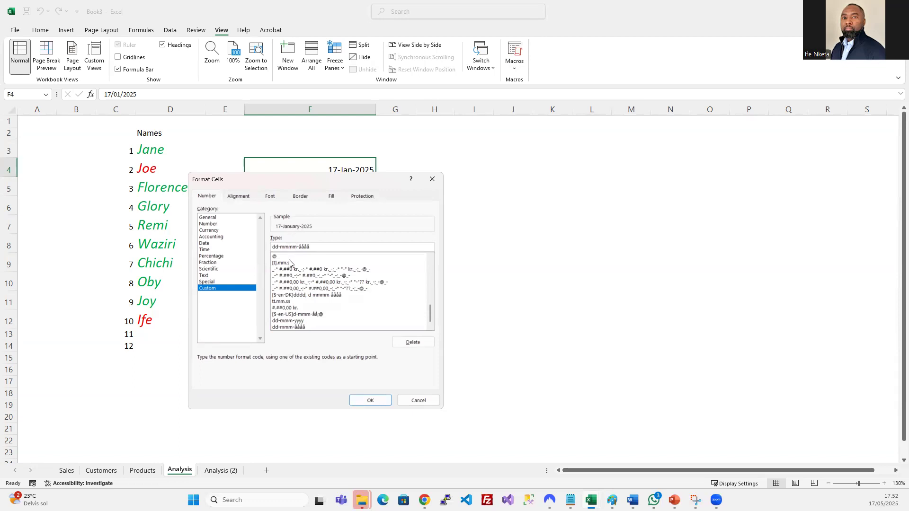
{"action": "key", "text": "Left"}
{"action": "key", "text": "Left"}
{"action": "key", "text": "Left"}
{"action": "key", "text": "Delete"}
{"action": "key", "text": "Delete"}
{"action": "left_click", "coordinate": [385, 403]}
{"action": "left_click", "coordinate": [426, 252]}
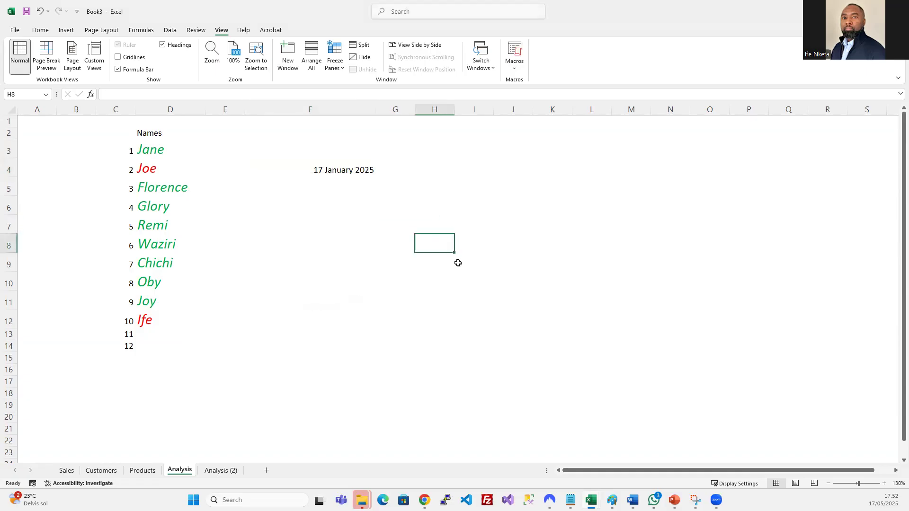
- Switch to the PowerPoint slide show and advance to the Introduction to Conditional Formatting slide
{"action": "left_click", "coordinate": [356, 170]}
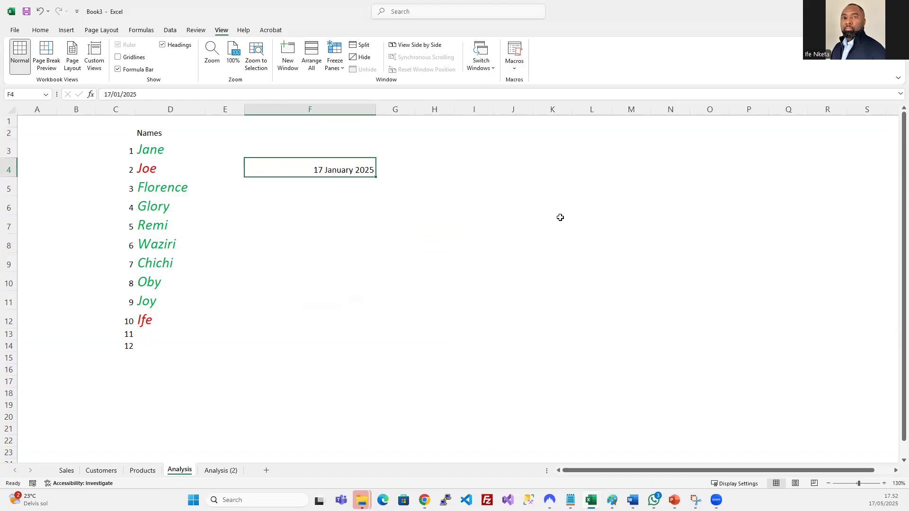
{"action": "left_click", "coordinate": [503, 268]}
{"action": "left_click", "coordinate": [591, 499]}
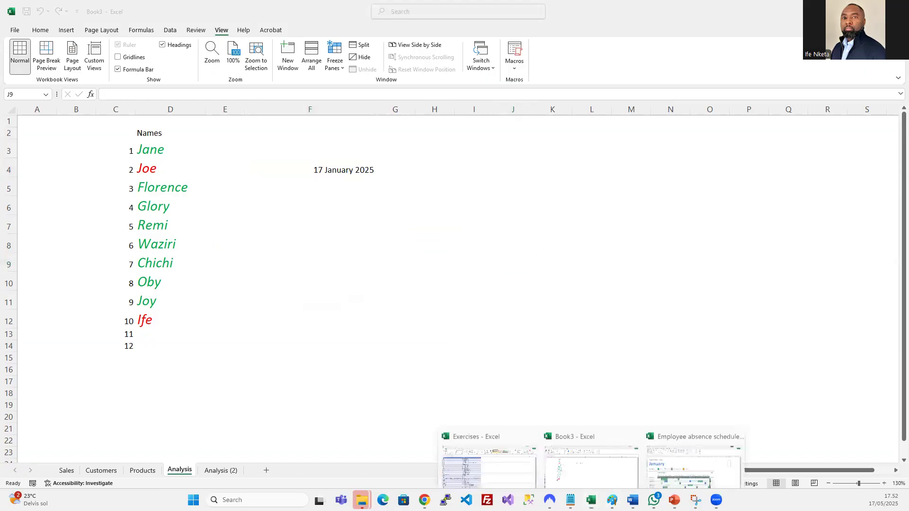
{"action": "left_click", "coordinate": [675, 500]}
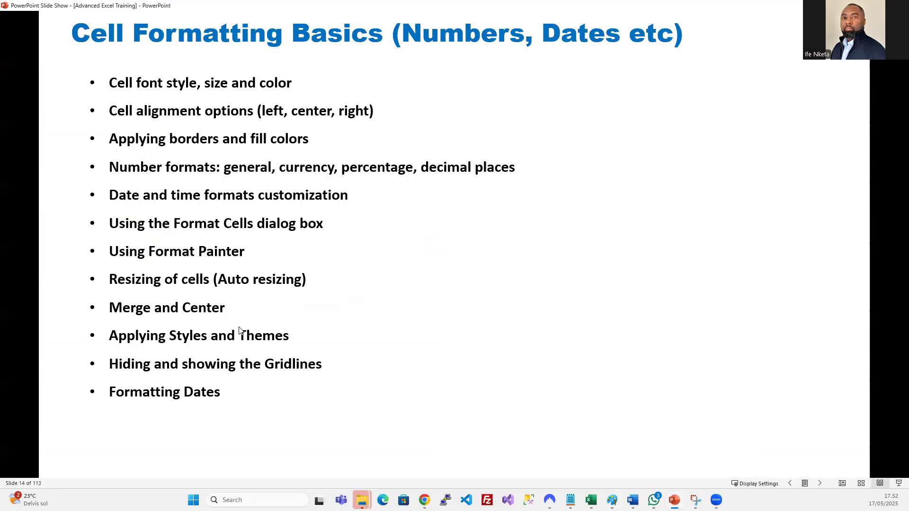
{"action": "left_click", "coordinate": [521, 281]}
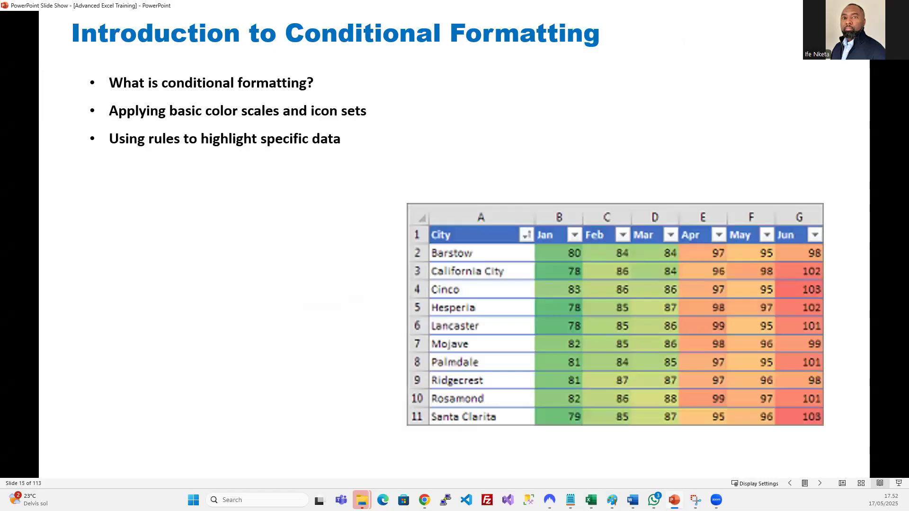
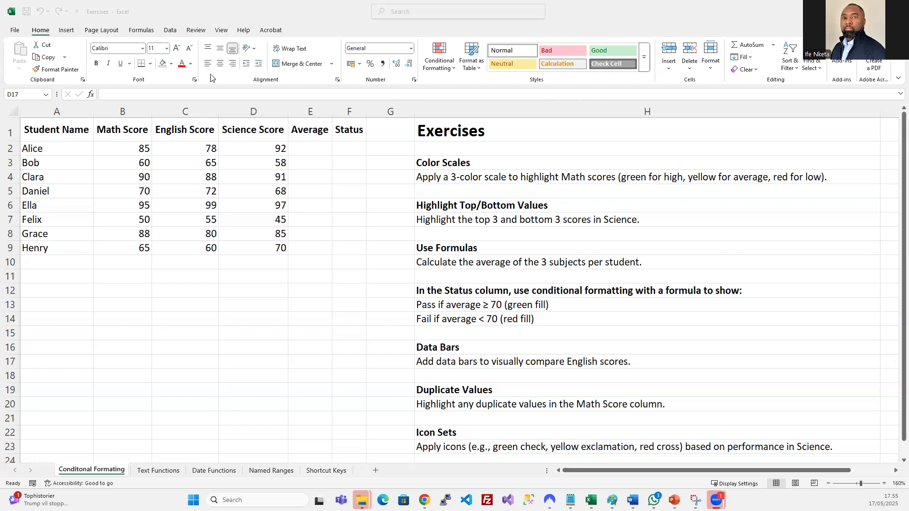
- Switch from the Exercises workbook to the Book3 workbook and go over the list of names in D3:D12 of the Analysis sheet
{"action": "left_click", "coordinate": [202, 183]}
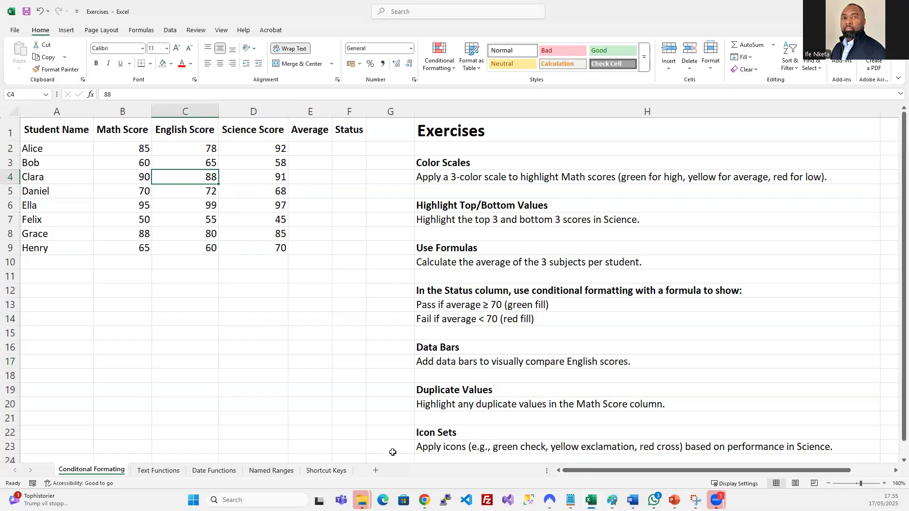
{"action": "mouse_move", "coordinate": [591, 500]}
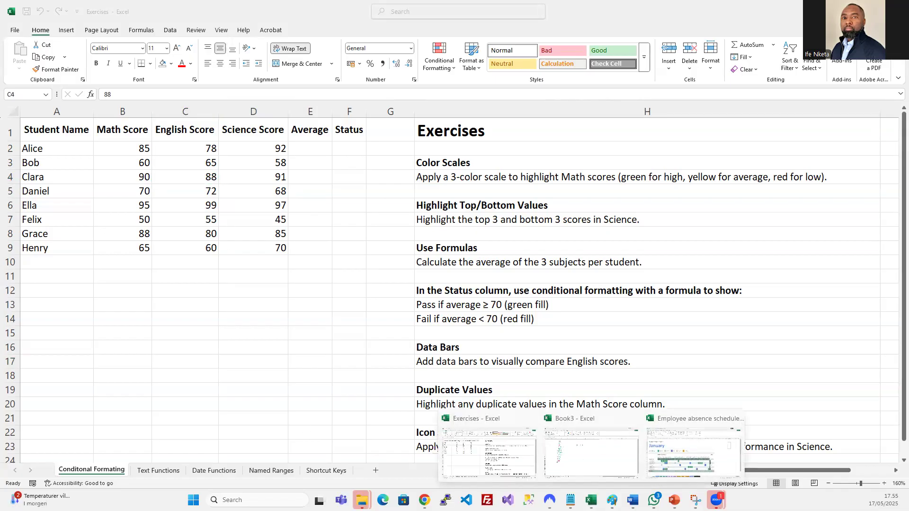
{"action": "left_click", "coordinate": [597, 475]}
{"action": "left_click_drag", "start_coordinate": [171, 158], "coordinate": [172, 313]}
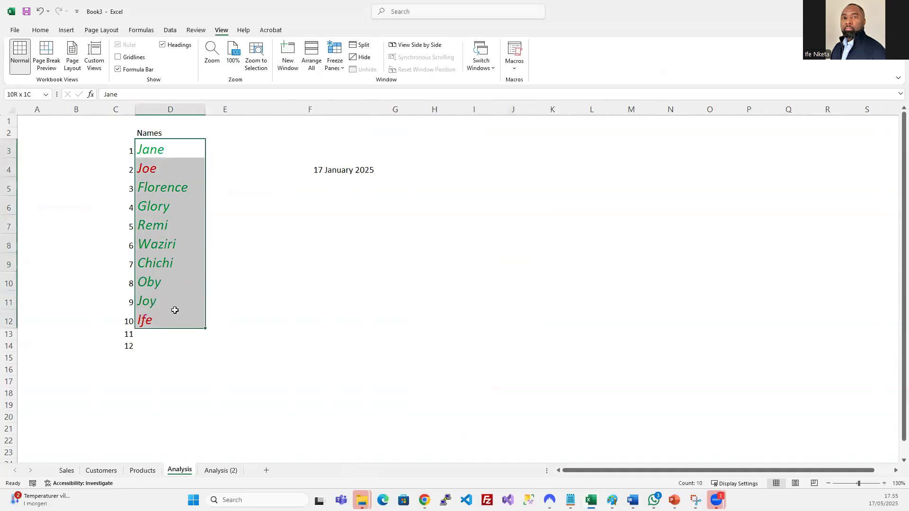
{"action": "left_click", "coordinate": [289, 239]}
{"action": "left_click_drag", "start_coordinate": [160, 153], "coordinate": [166, 316]}
{"action": "left_click", "coordinate": [142, 187]}
{"action": "left_click_drag", "start_coordinate": [156, 150], "coordinate": [161, 323]}
{"action": "left_click", "coordinate": [238, 258]}
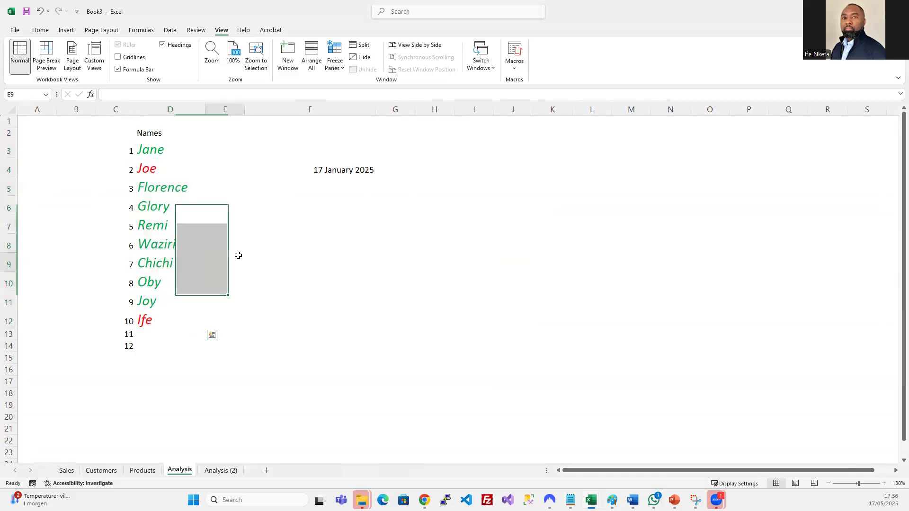
{"action": "left_click", "coordinate": [167, 148]}
{"action": "left_click_drag", "start_coordinate": [167, 149], "coordinate": [157, 244]}
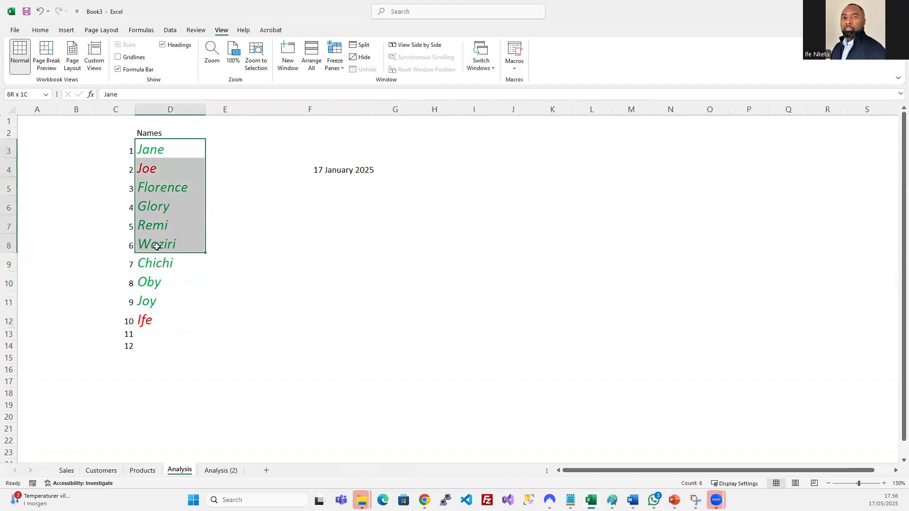
{"action": "left_click", "coordinate": [163, 201]}
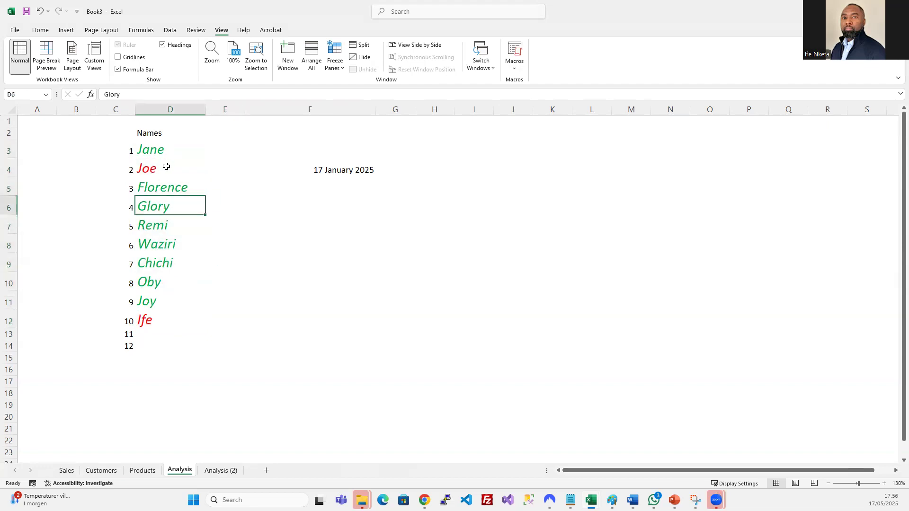
- Enter a new person's name in D13, beside number 11 of the names list
{"action": "left_click", "coordinate": [153, 336]}
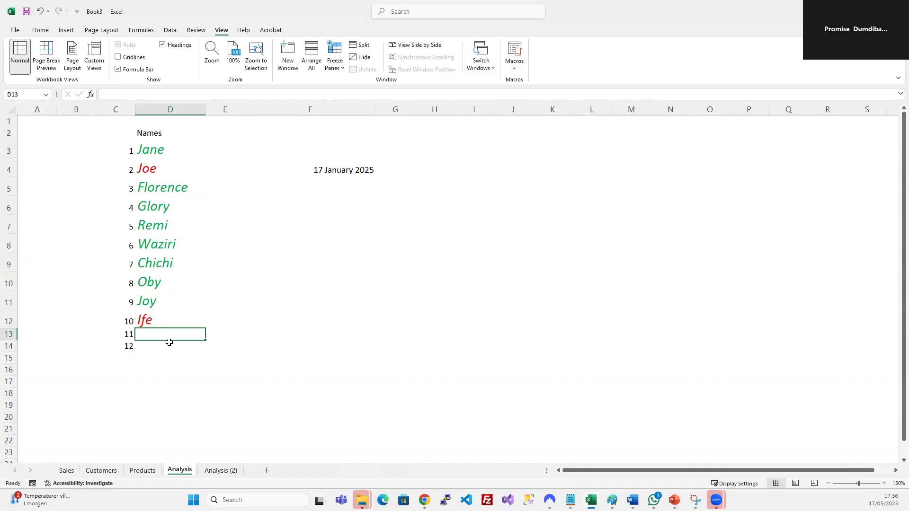
{"action": "type", "text": "Promi"}
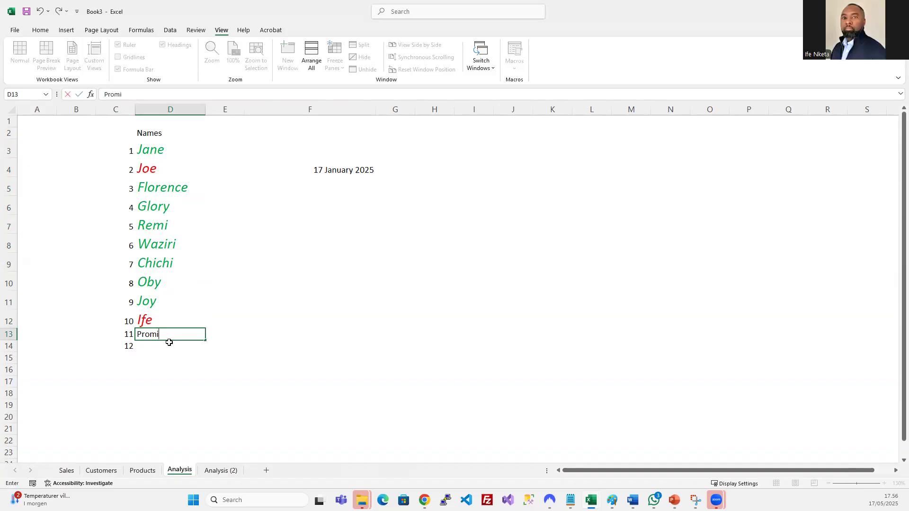
{"action": "type", "text": "se"}
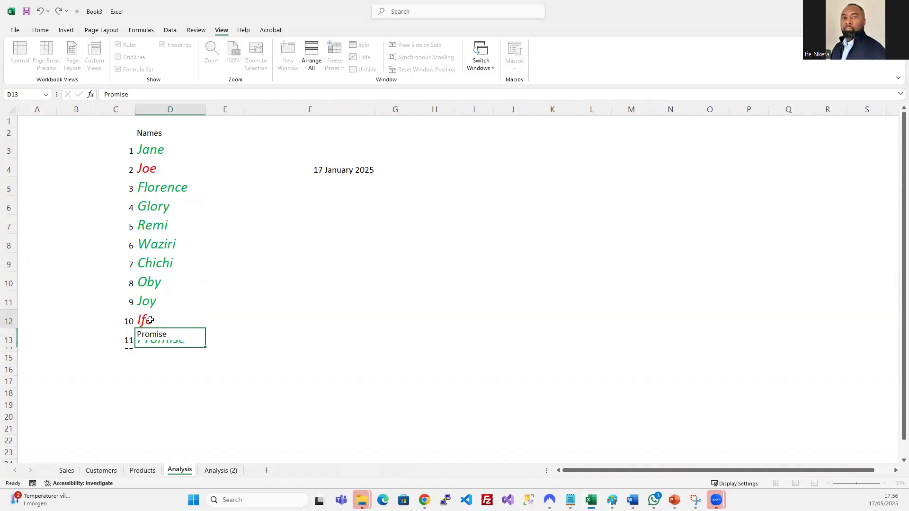
- Copy the red font formatting of D12 onto the new name in D13 with Format Painter
{"action": "left_click", "coordinate": [150, 319]}
{"action": "left_click", "coordinate": [40, 30]}
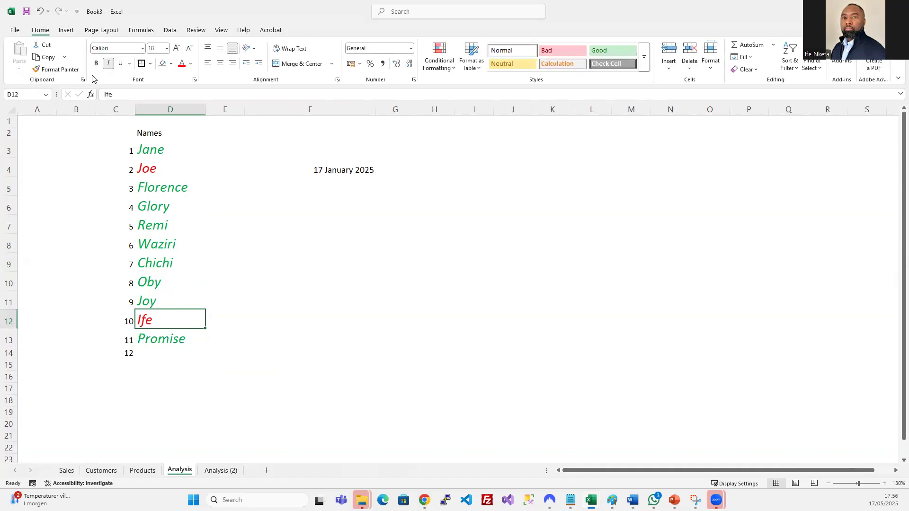
{"action": "left_click", "coordinate": [56, 69]}
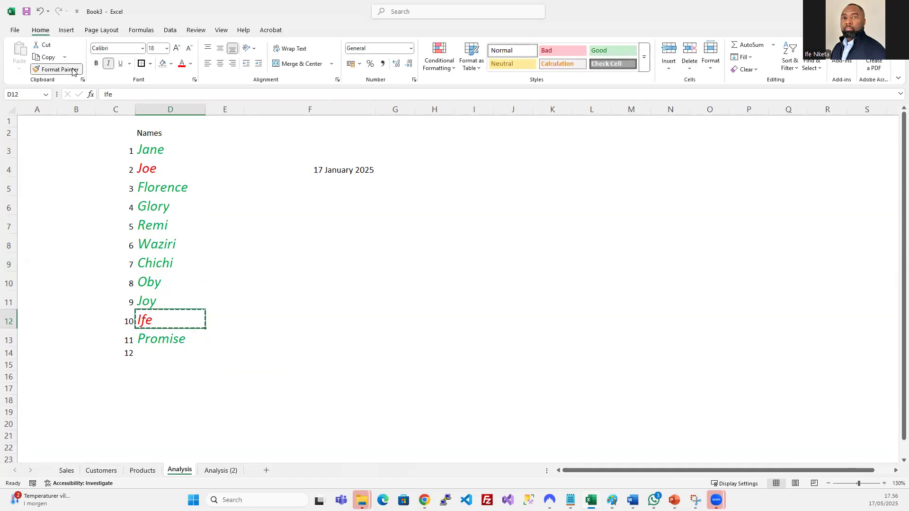
{"action": "left_click", "coordinate": [176, 338]}
{"action": "left_click", "coordinate": [253, 245]}
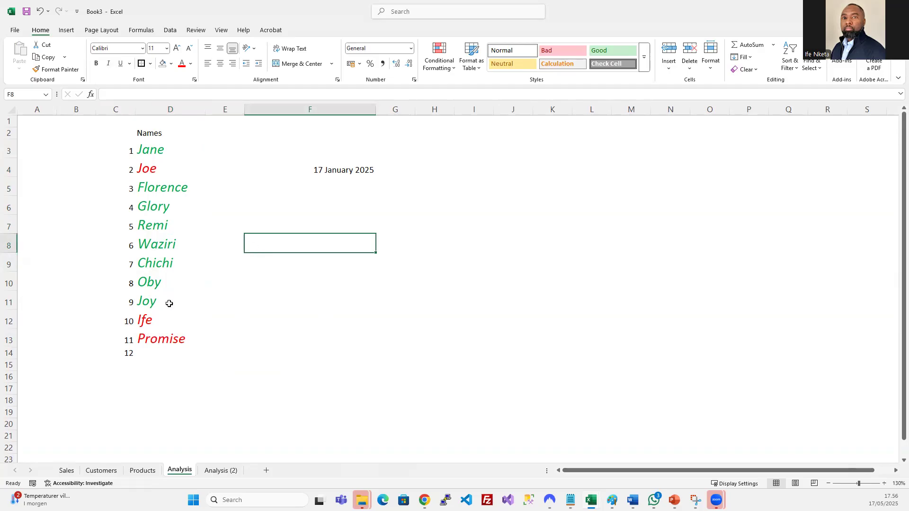
- Add a Sex column header in E2 and enter Female in E3
{"action": "left_click", "coordinate": [151, 171]}
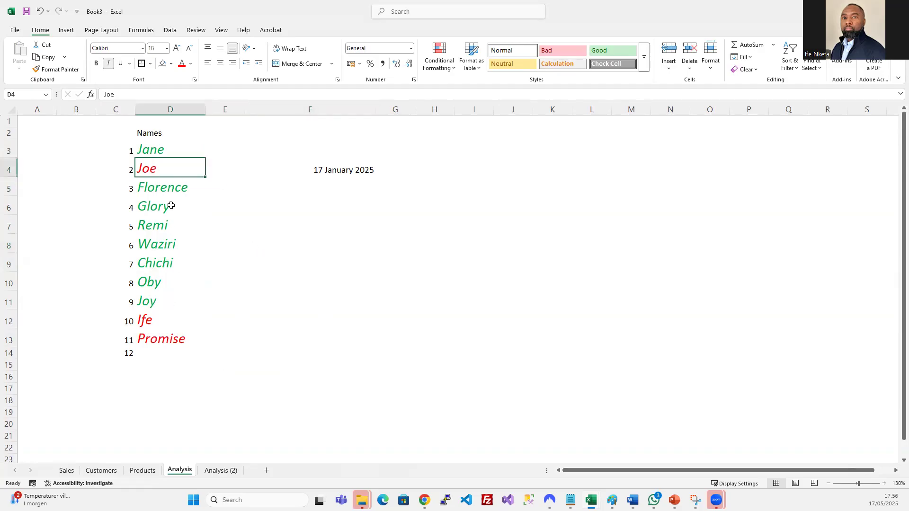
{"action": "left_click", "coordinate": [182, 191]}
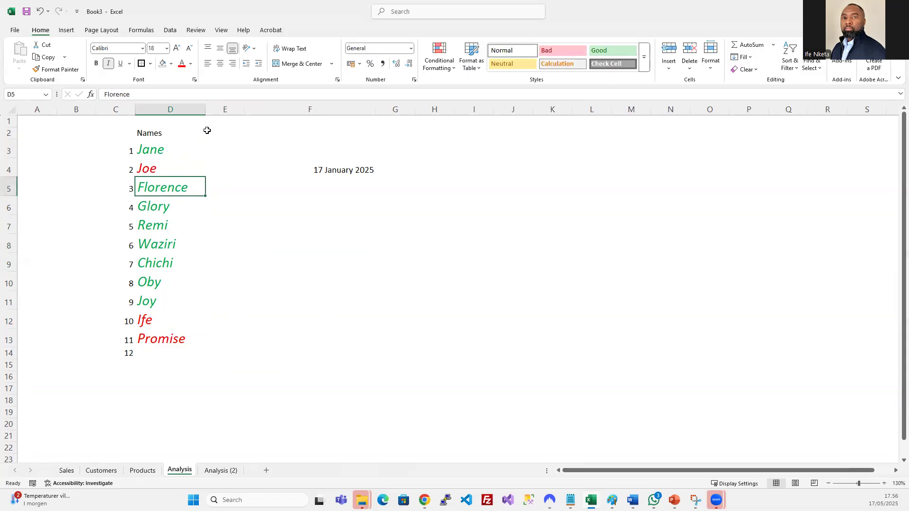
{"action": "left_click", "coordinate": [235, 138]}
{"action": "type", "text": "Sex"}
{"action": "key", "text": "Return"}
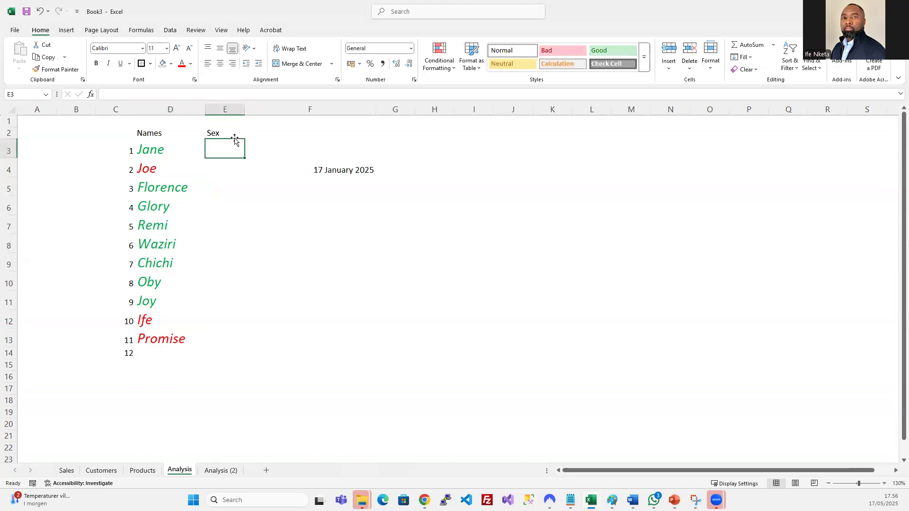
{"action": "type", "text": "Female"}
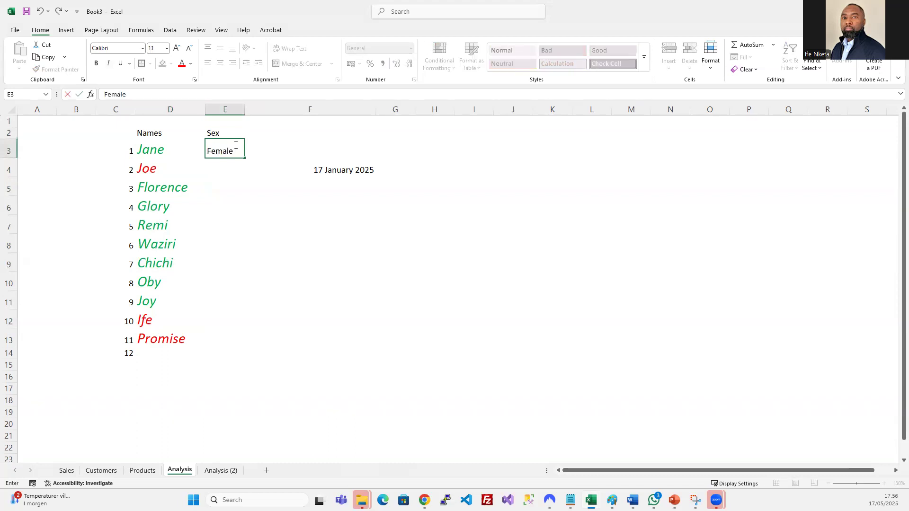
{"action": "left_click", "coordinate": [273, 180]}
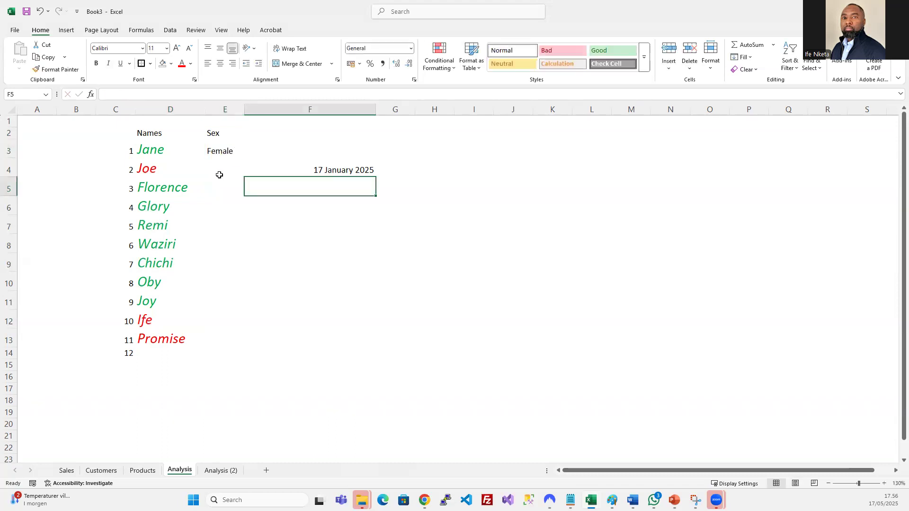
- Copy the Female entry from E3 into cells E5 to E11
{"action": "left_click", "coordinate": [220, 145]}
{"action": "key", "text": "ctrl+c"}
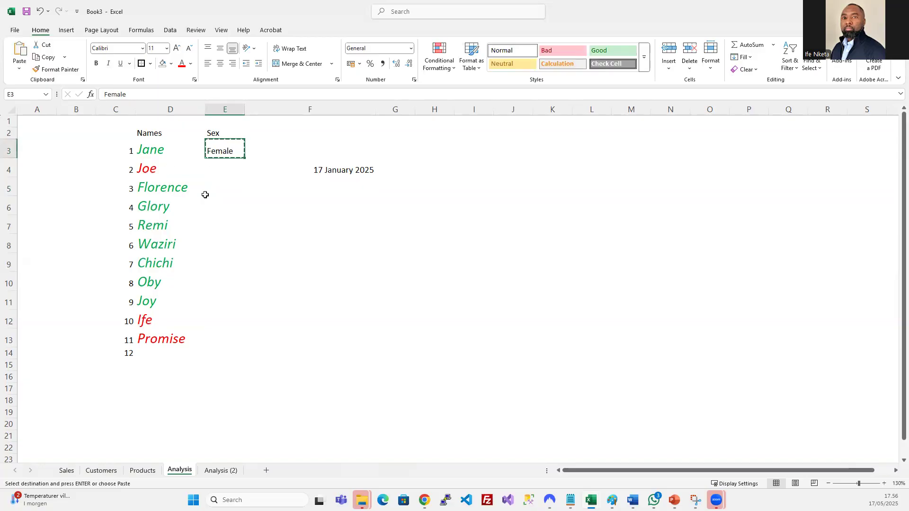
{"action": "left_click_drag", "start_coordinate": [223, 186], "coordinate": [217, 297]}
{"action": "key", "text": "ctrl+v"}
- Enter Male in E4 and copy it into cells E12 and E13
{"action": "left_click", "coordinate": [221, 170]}
{"action": "type", "text": "Male"}
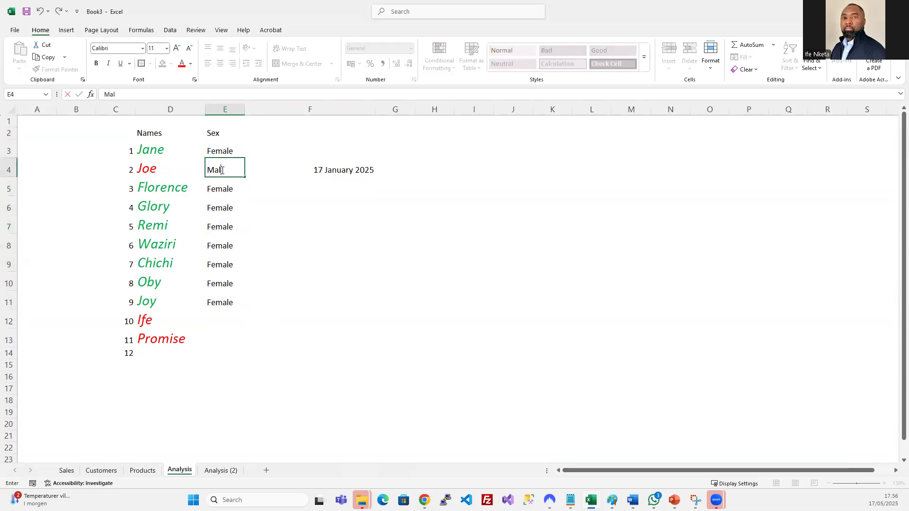
{"action": "key", "text": "Return"}
{"action": "left_click", "coordinate": [221, 169]}
{"action": "key", "text": "ctrl+c"}
{"action": "left_click_drag", "start_coordinate": [223, 318], "coordinate": [220, 337]}
{"action": "key", "text": "ctrl+v"}
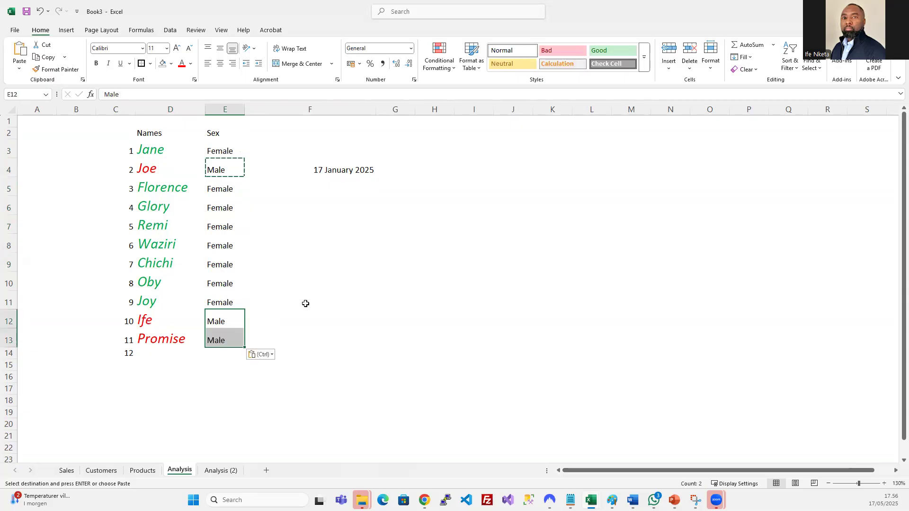
- Delete row 14, which holds only the extra serial number below the names list
{"action": "left_click", "coordinate": [305, 304]}
{"action": "left_click", "coordinate": [8, 353]}
{"action": "right_click", "coordinate": [8, 353]}
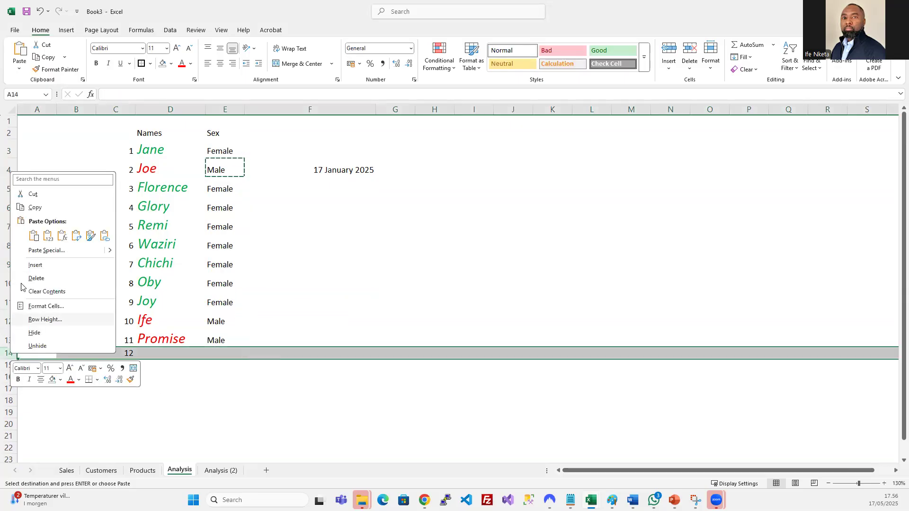
{"action": "left_click", "coordinate": [29, 279]}
{"action": "left_click", "coordinate": [237, 290]}
{"action": "left_click", "coordinate": [224, 339]}
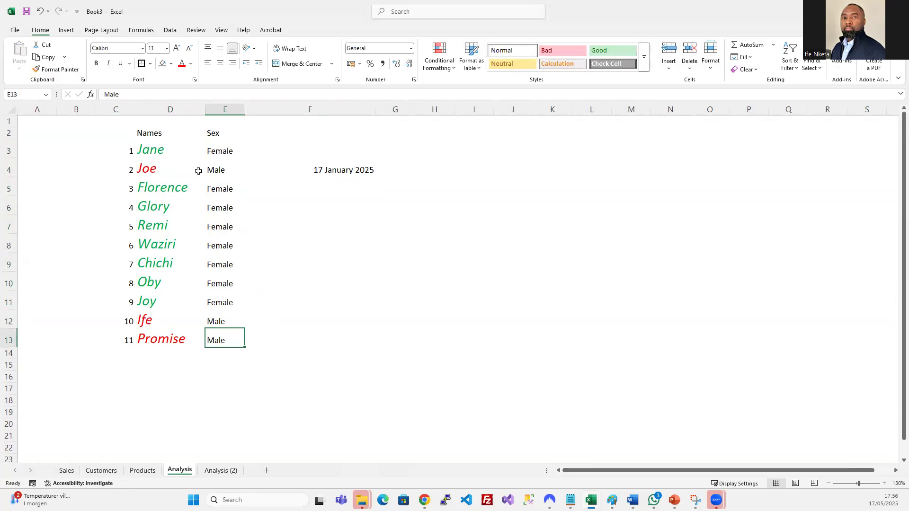
{"action": "left_click", "coordinate": [216, 148]}
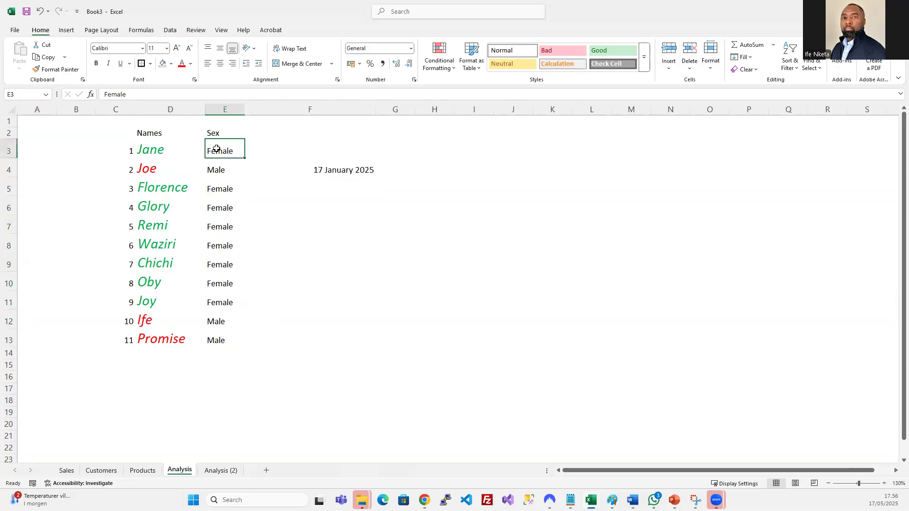
{"action": "left_click", "coordinate": [144, 149]}
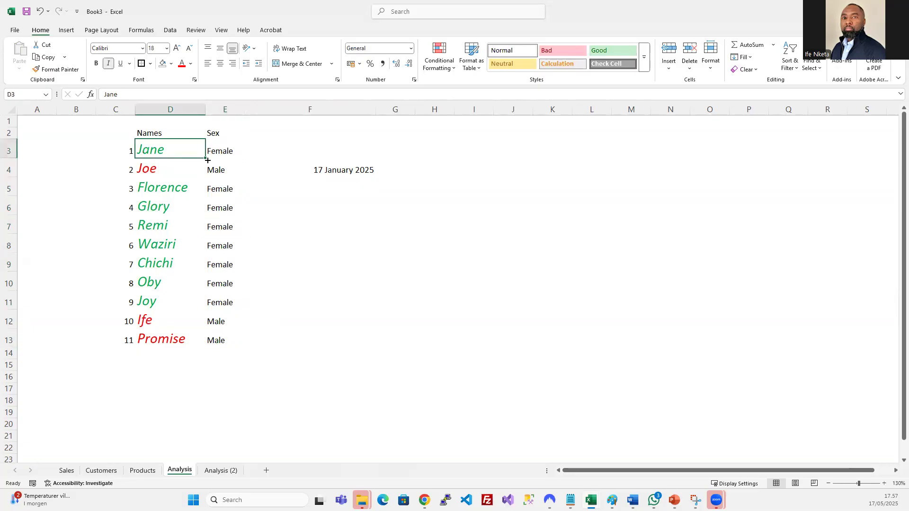
{"action": "left_click", "coordinate": [222, 169]}
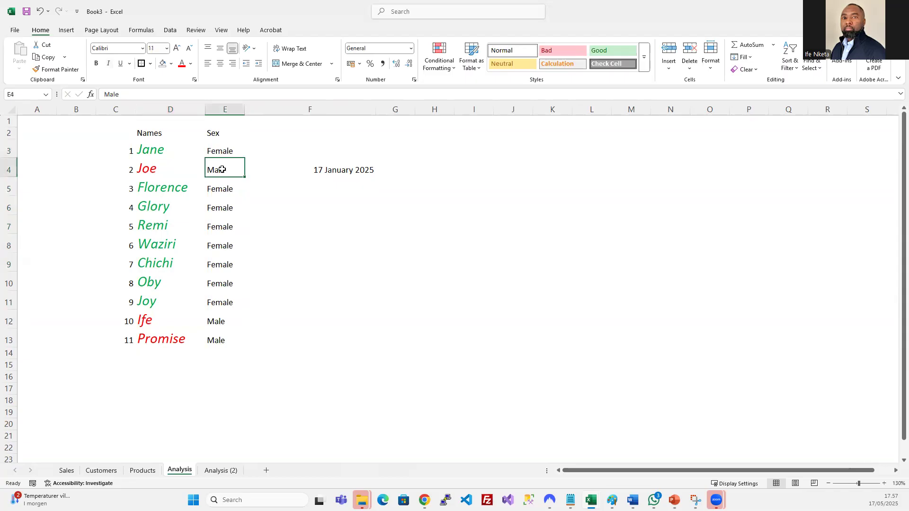
{"action": "left_click", "coordinate": [161, 169]}
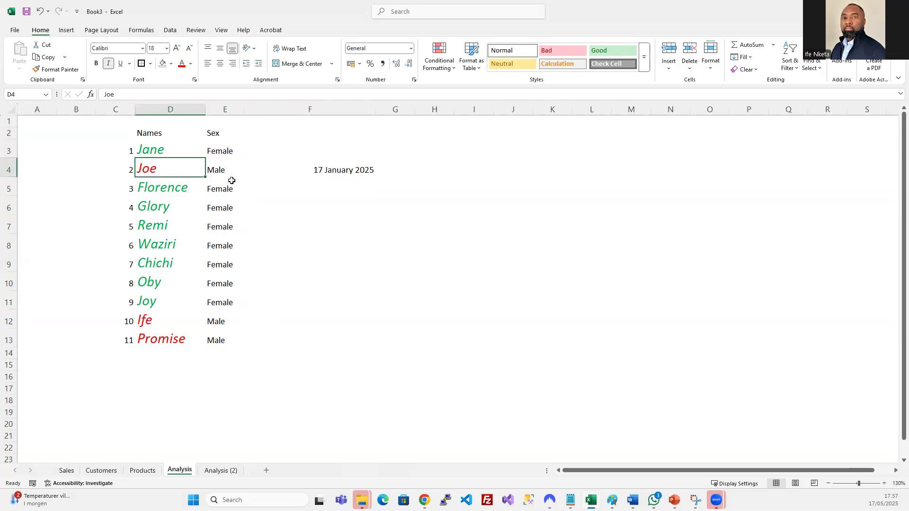
- Clear the date from cell F4 beside the names list
{"action": "left_click", "coordinate": [319, 169]}
{"action": "key", "text": "Delete"}
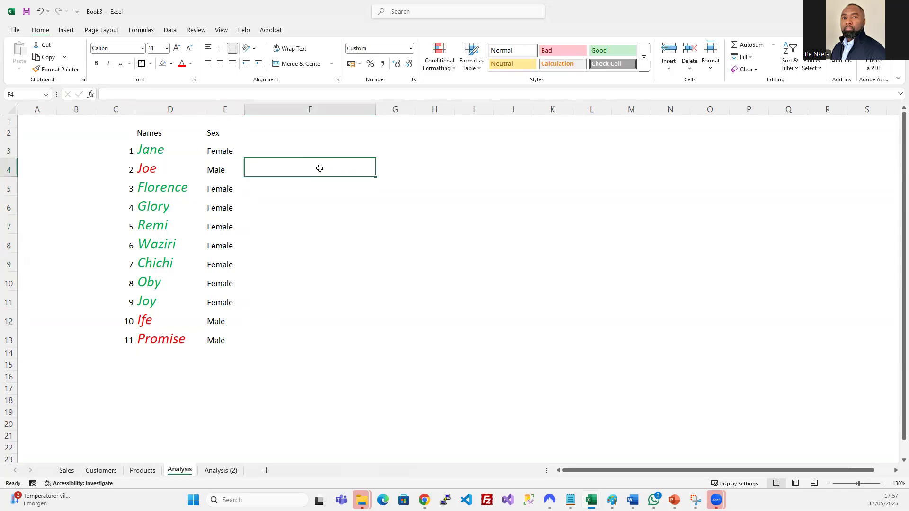
{"action": "left_click", "coordinate": [409, 179]}
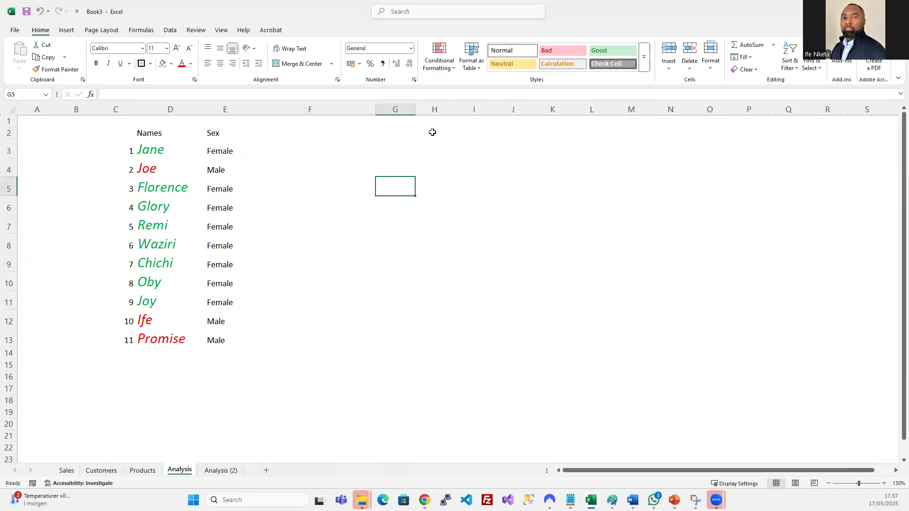
{"action": "left_click", "coordinate": [439, 57]}
{"action": "key", "text": "Escape"}
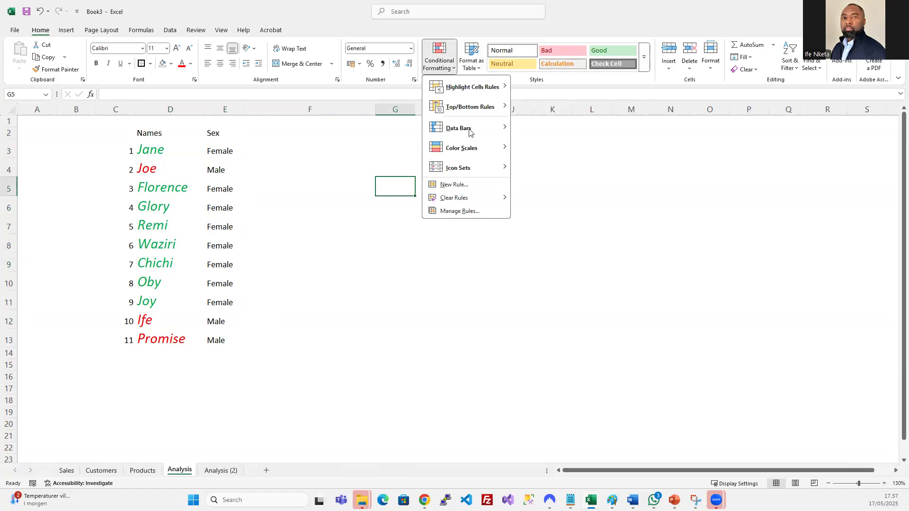
{"action": "mouse_move", "coordinate": [472, 92]}
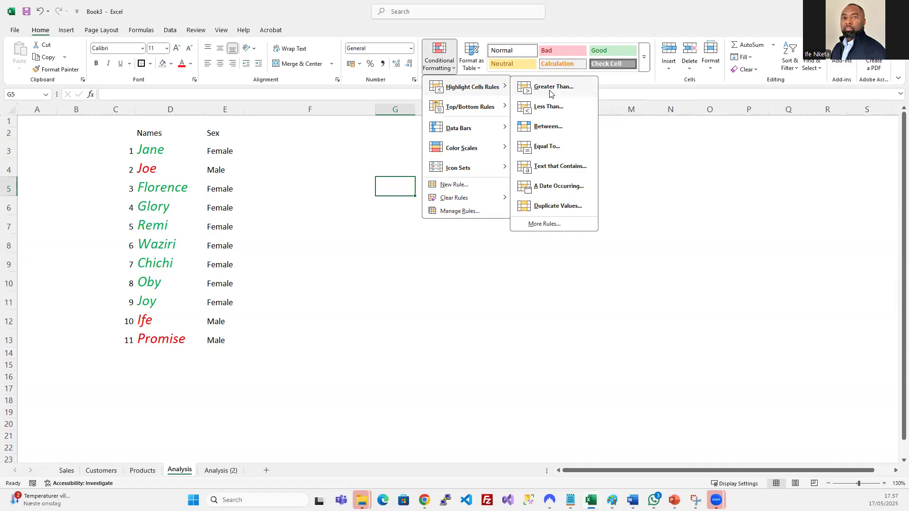
{"action": "left_click", "coordinate": [702, 240]}
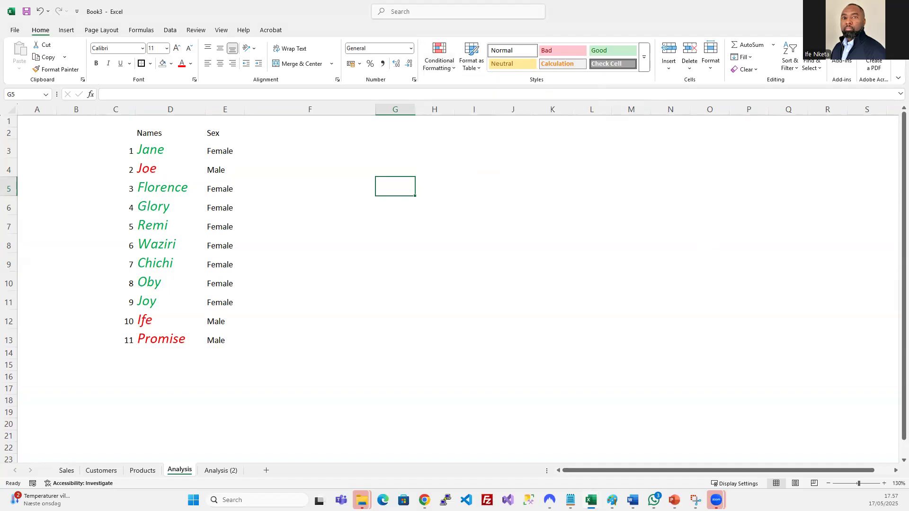
- Switch to the Exercises workbook with the student score table
{"action": "left_click", "coordinate": [591, 498]}
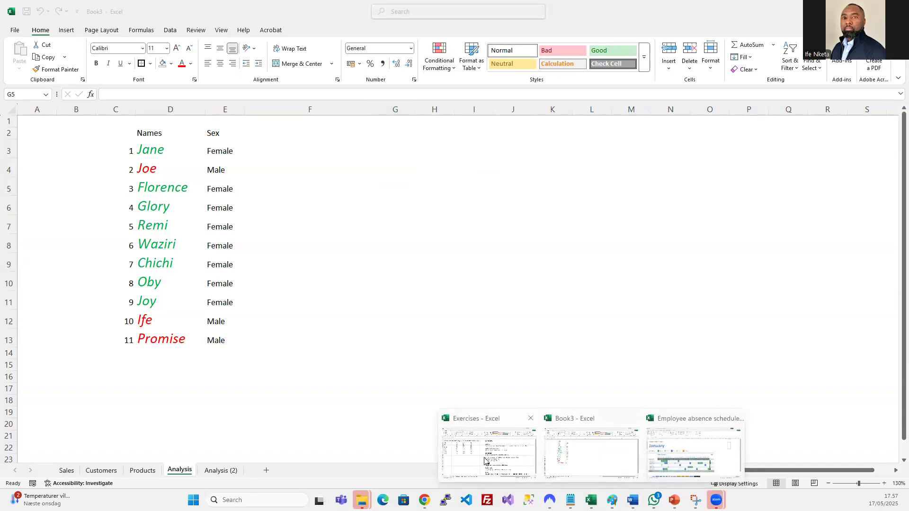
{"action": "left_click", "coordinate": [486, 462]}
{"action": "left_click", "coordinate": [176, 247]}
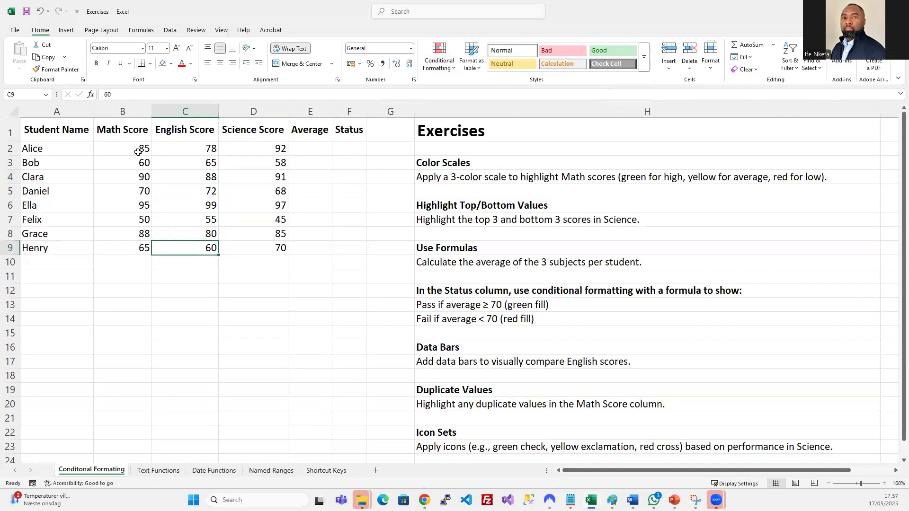
{"action": "left_click", "coordinate": [122, 111]}
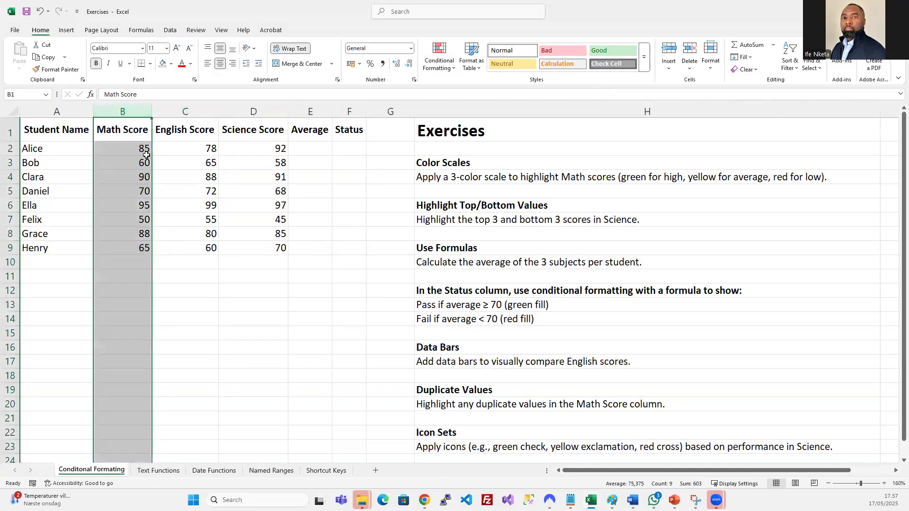
{"action": "left_click_drag", "start_coordinate": [134, 148], "coordinate": [134, 244]}
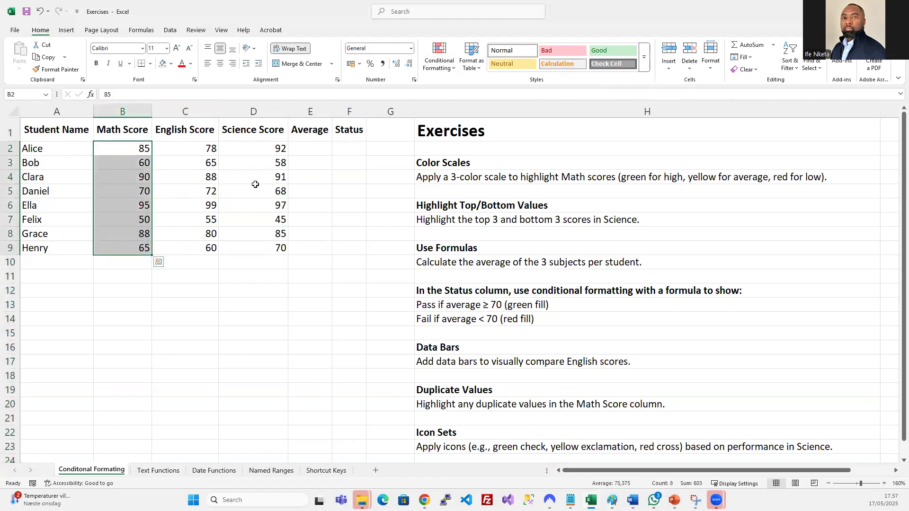
{"action": "left_click", "coordinate": [439, 56]}
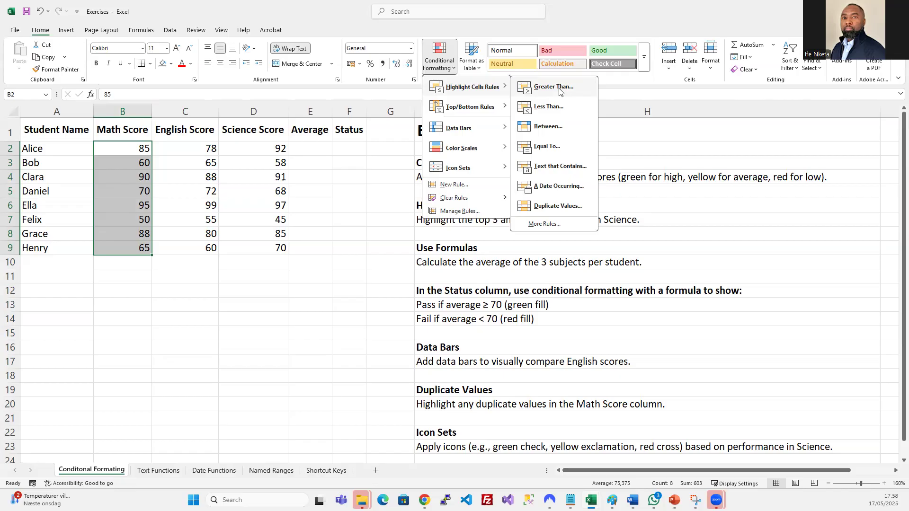
{"action": "left_click", "coordinate": [553, 87]}
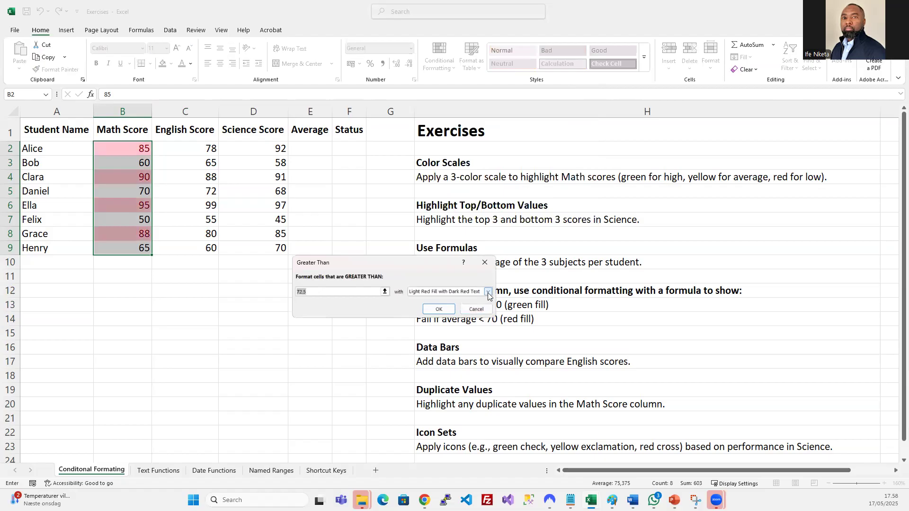
{"action": "left_click", "coordinate": [485, 263]}
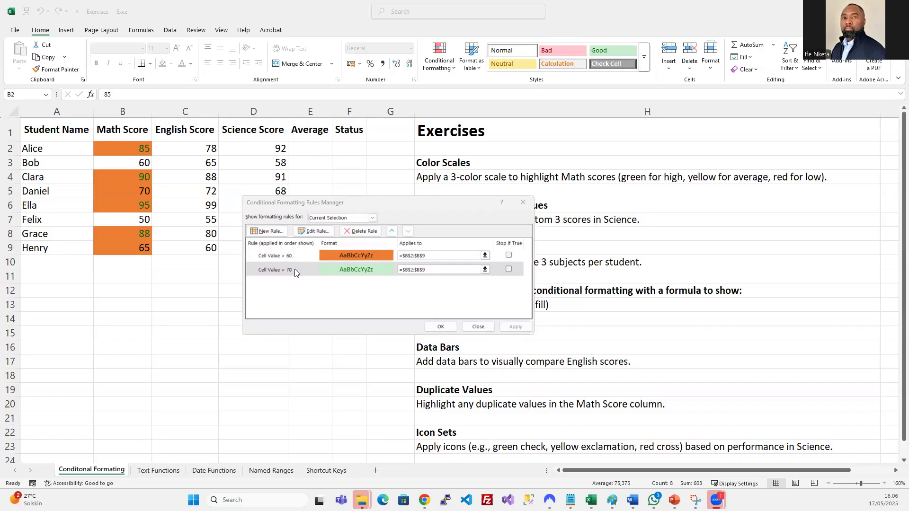
- Move the green Cell Value > 70 rule above the orange > 60 rule for the Math scores and apply the new order
{"action": "left_click", "coordinate": [294, 268]}
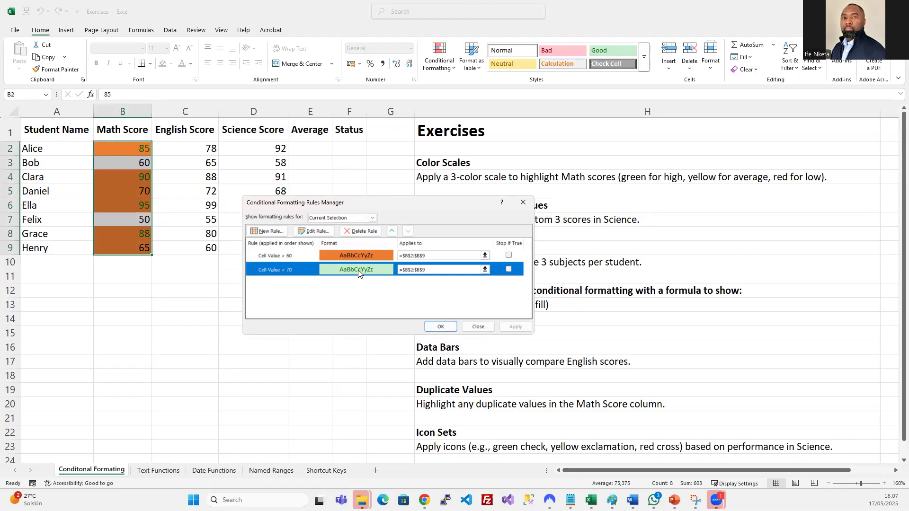
{"action": "left_click", "coordinate": [392, 231]}
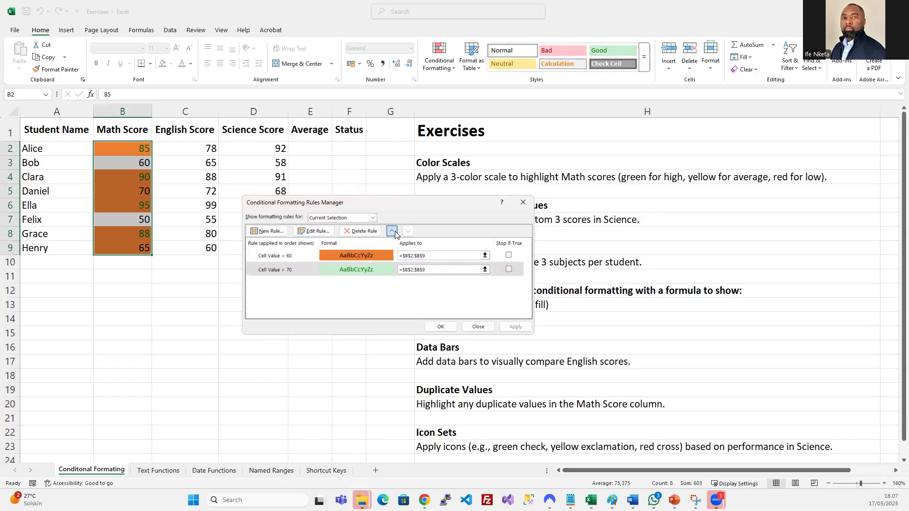
{"action": "left_click", "coordinate": [516, 327]}
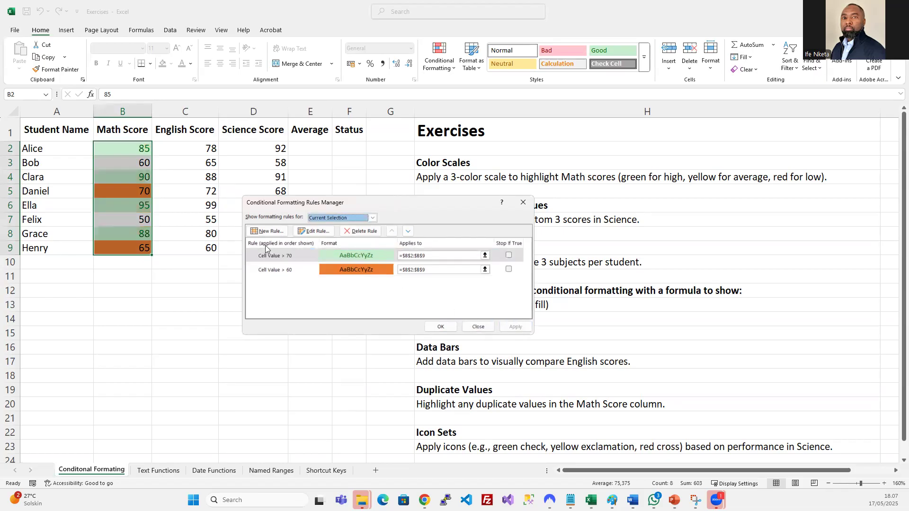
{"action": "left_click", "coordinate": [440, 326]}
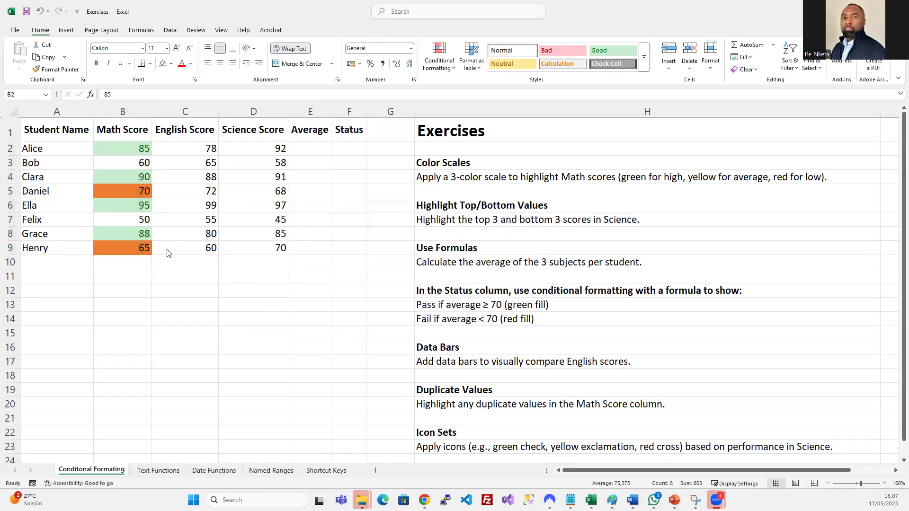
{"action": "left_click", "coordinate": [144, 149]}
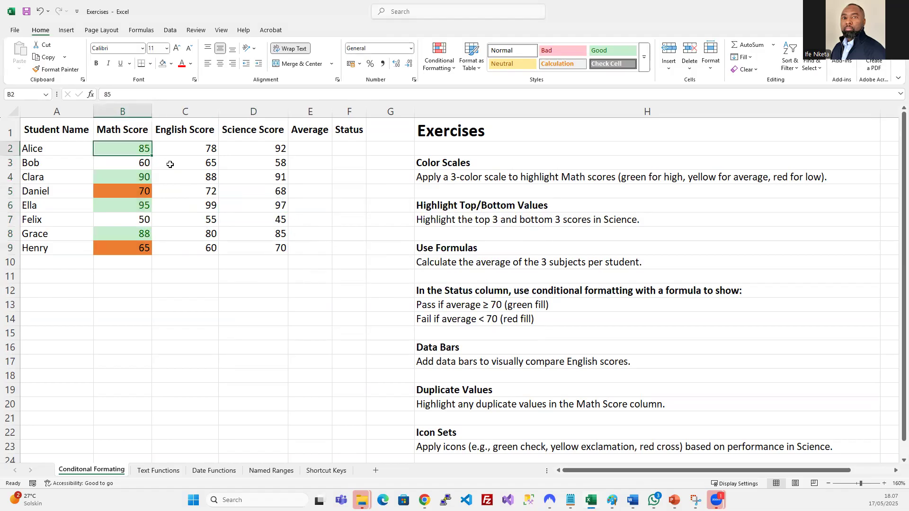
{"action": "left_click", "coordinate": [136, 191]}
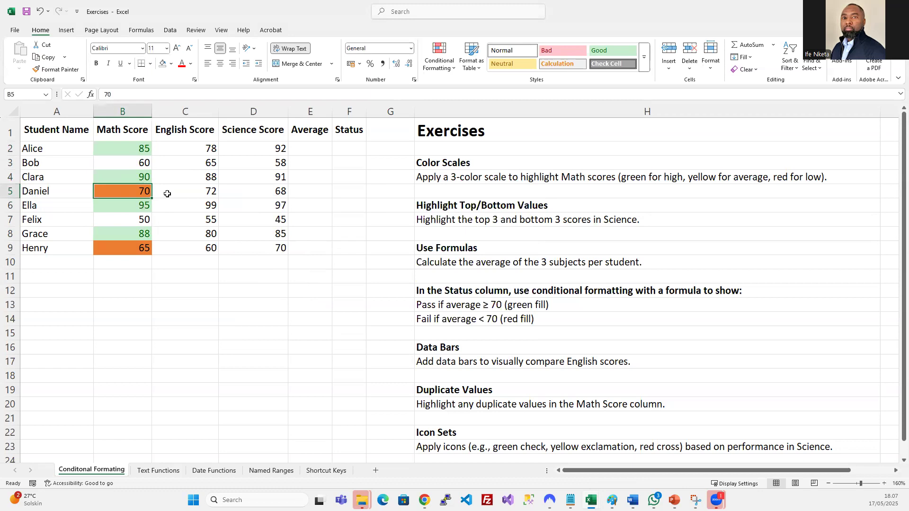
{"action": "left_click", "coordinate": [135, 167]}
- Change the orange conditional formatting rule on Math scores B2:B9 to greater than or equal to 60 and apply it
{"action": "left_click_drag", "start_coordinate": [138, 151], "coordinate": [140, 247]}
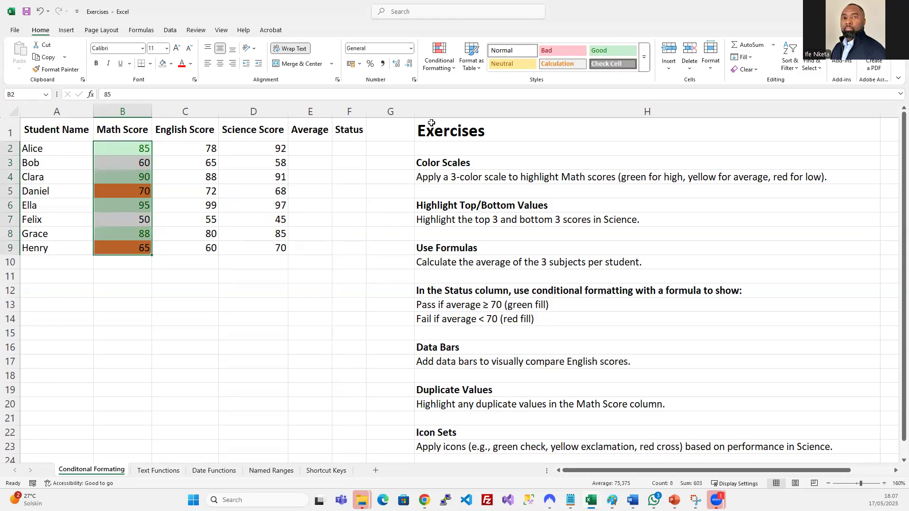
{"action": "left_click", "coordinate": [440, 59]}
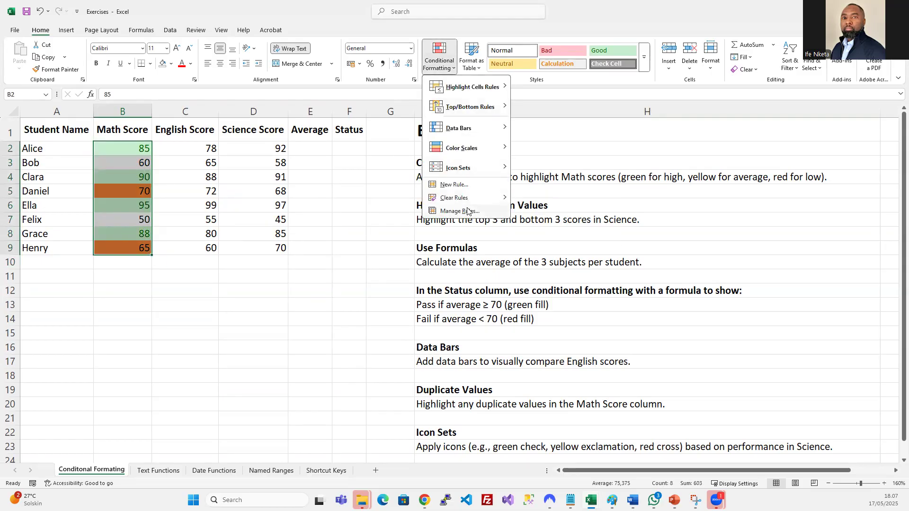
{"action": "left_click", "coordinate": [467, 211]}
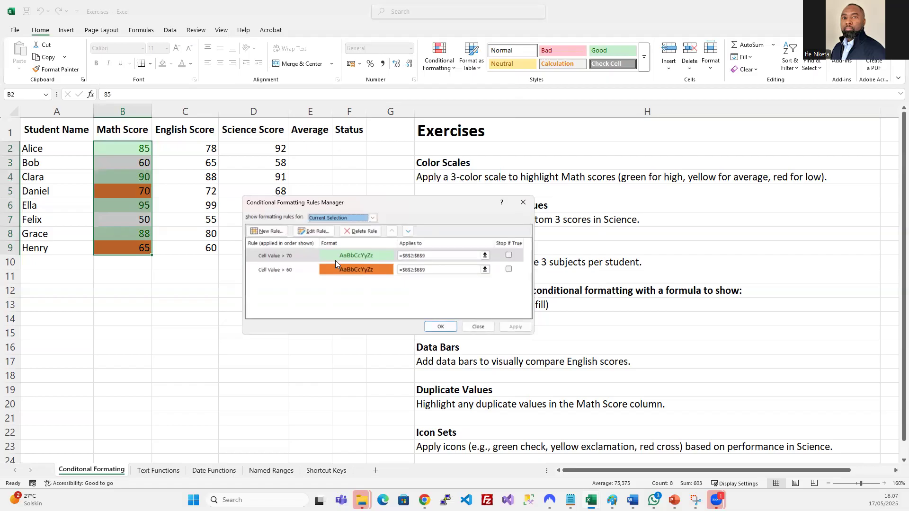
{"action": "left_click", "coordinate": [294, 270]}
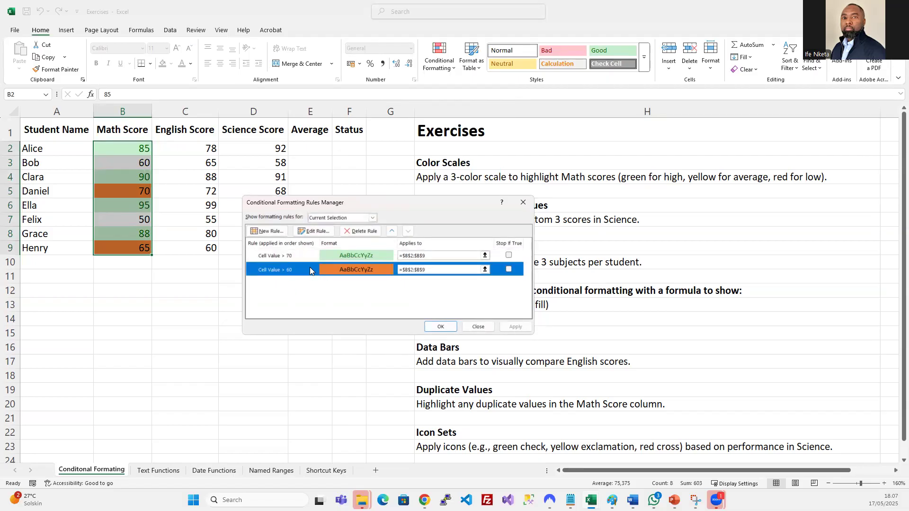
{"action": "left_click", "coordinate": [314, 231]}
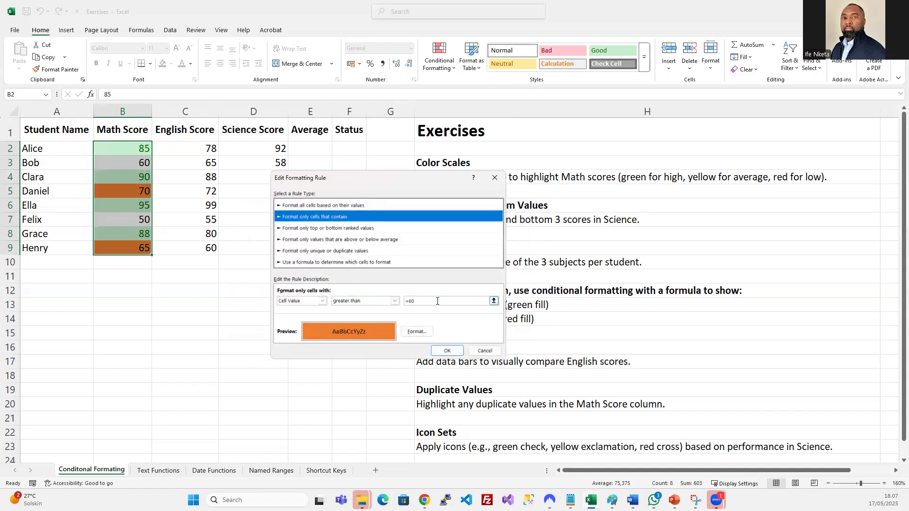
{"action": "left_click", "coordinate": [394, 302]}
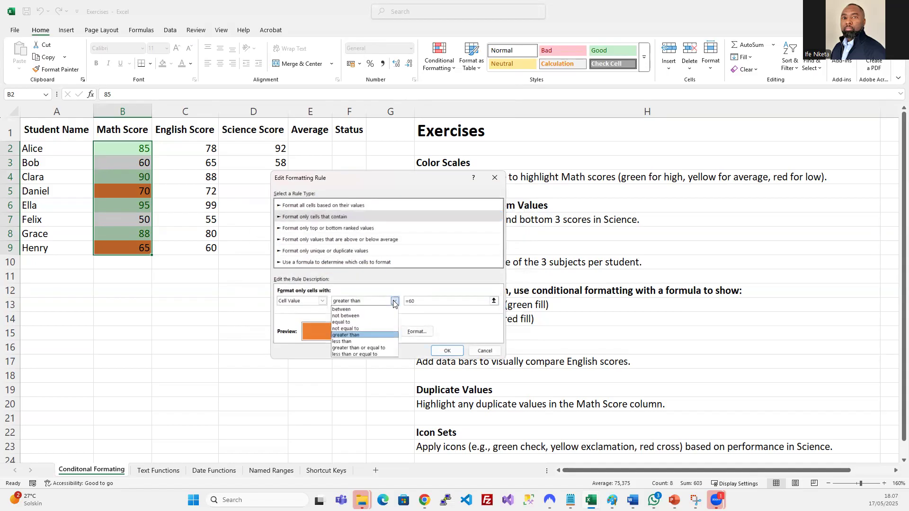
{"action": "left_click", "coordinate": [385, 348]}
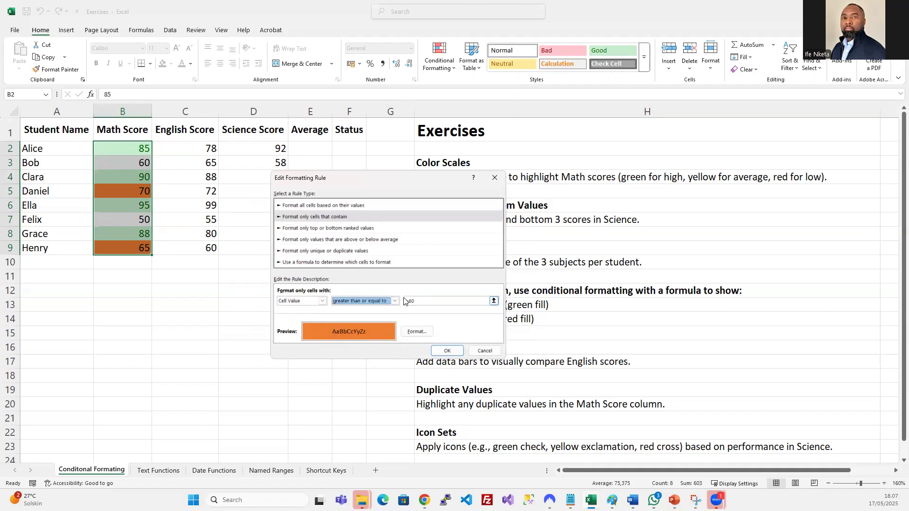
{"action": "left_click", "coordinate": [446, 351]}
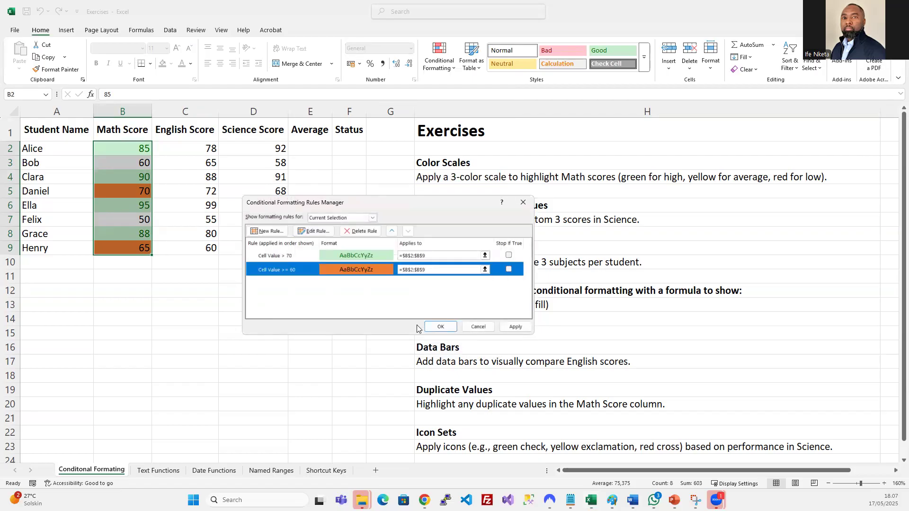
{"action": "left_click", "coordinate": [514, 327]}
{"action": "left_click", "coordinate": [441, 327]}
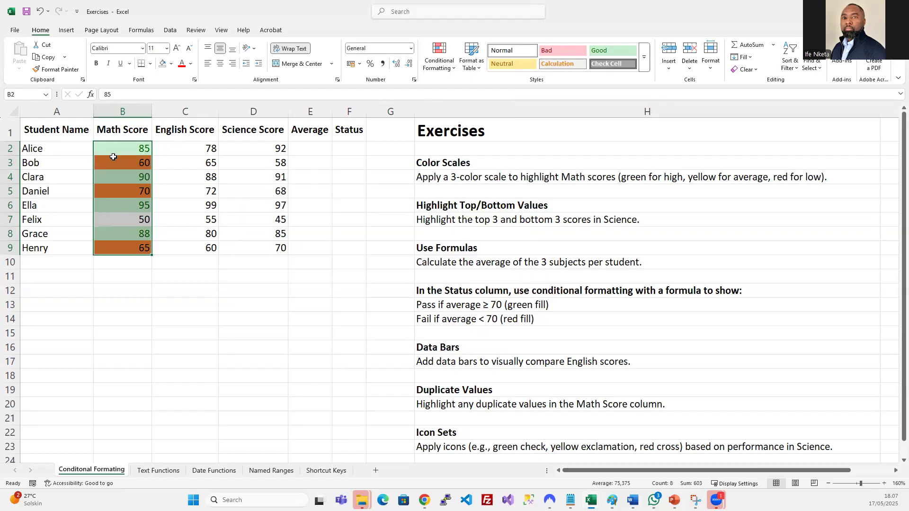
{"action": "left_click", "coordinate": [148, 163]}
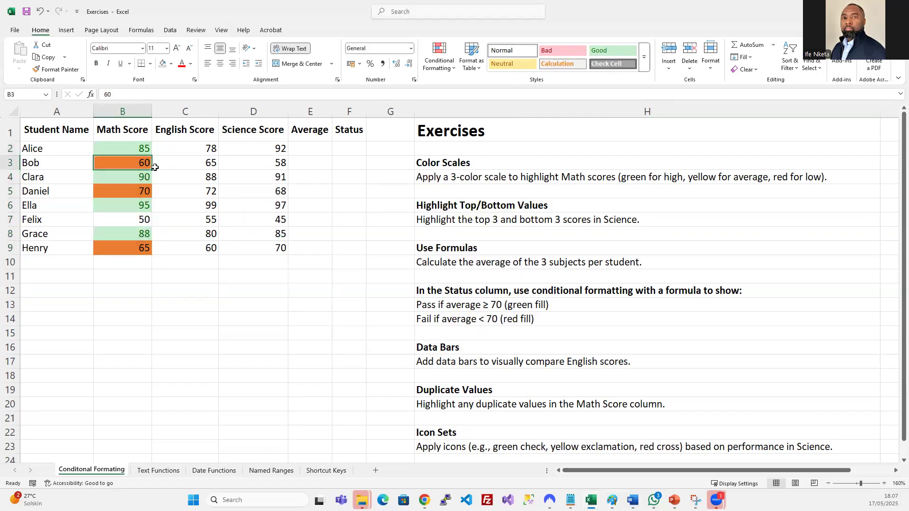
{"action": "left_click", "coordinate": [151, 220]}
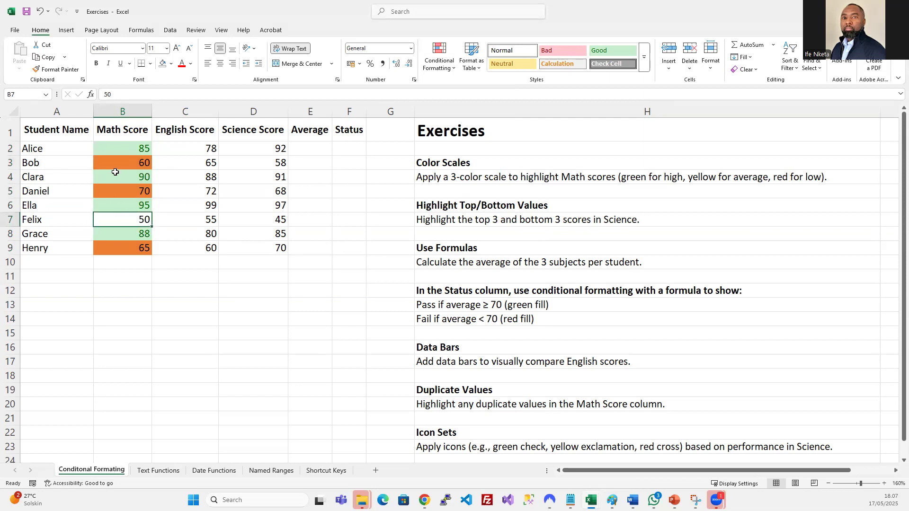
{"action": "left_click_drag", "start_coordinate": [131, 149], "coordinate": [134, 248]}
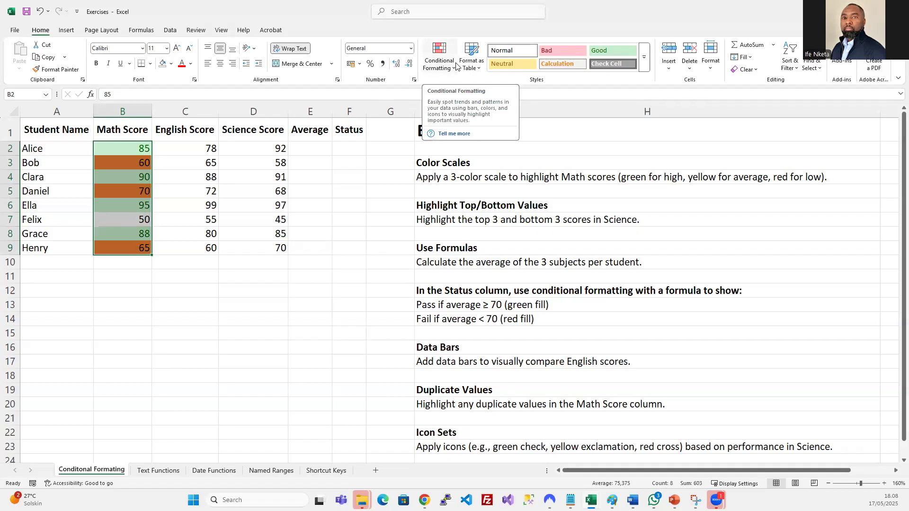
{"action": "left_click", "coordinate": [316, 243]}
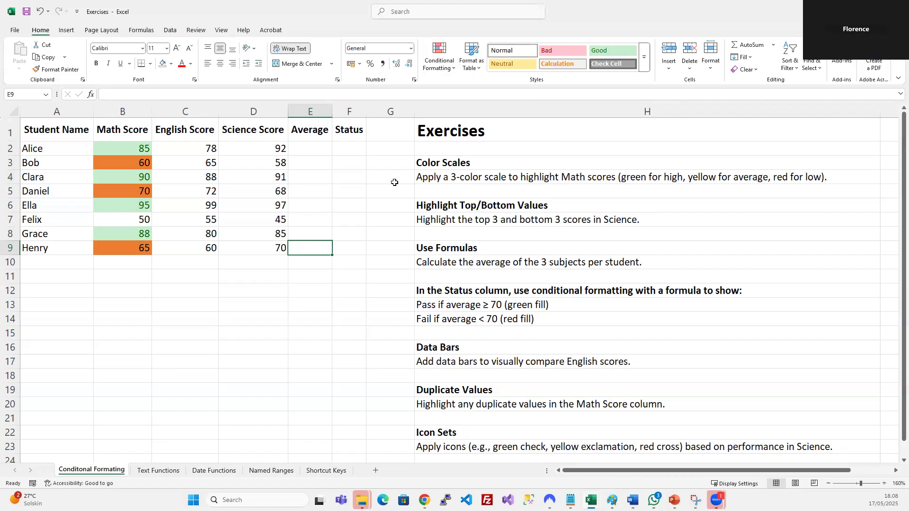
{"action": "left_click", "coordinate": [117, 218]}
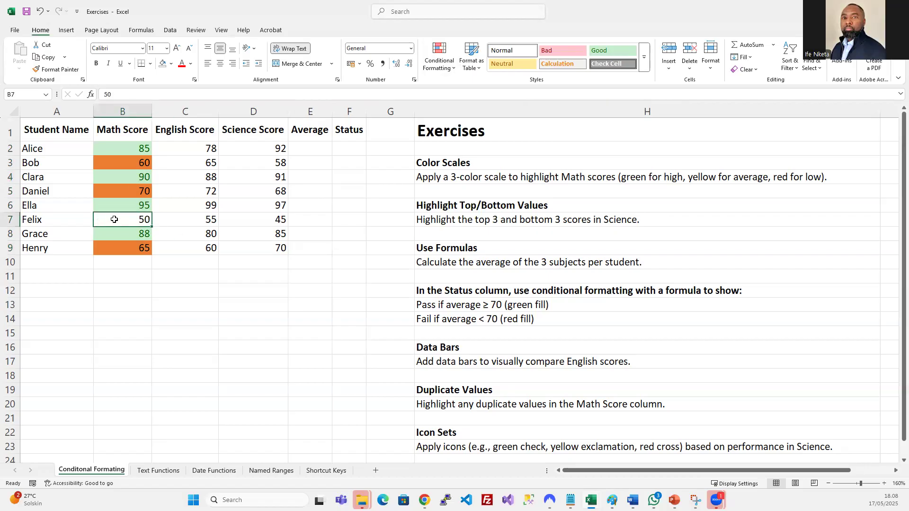
{"action": "left_click", "coordinate": [38, 217]}
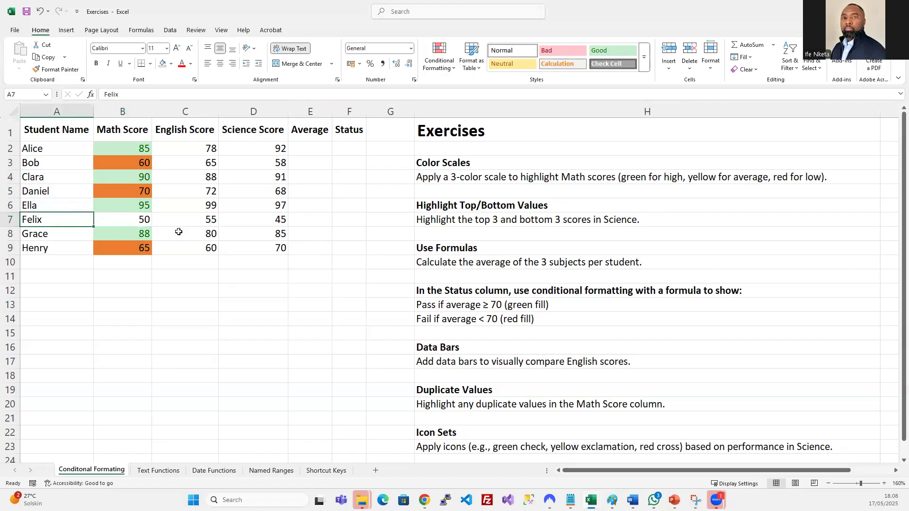
{"action": "left_click", "coordinate": [129, 217]}
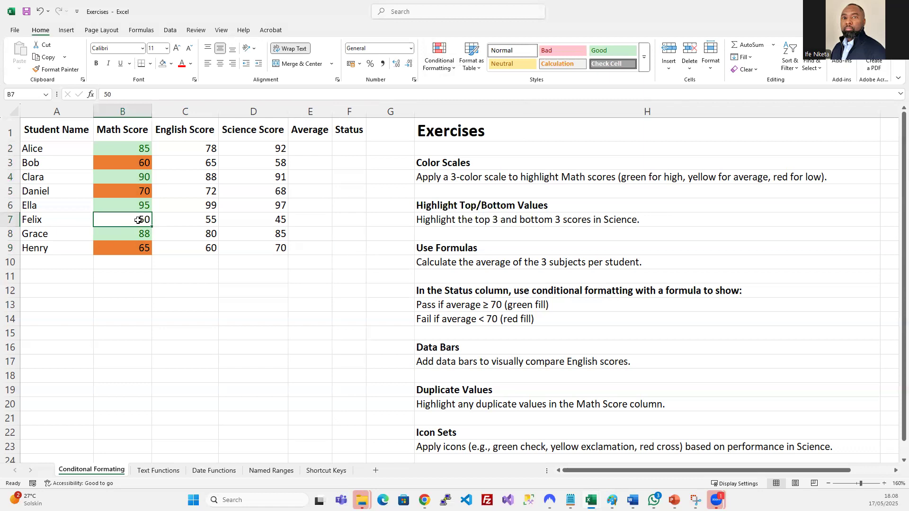
{"action": "left_click", "coordinate": [283, 233]}
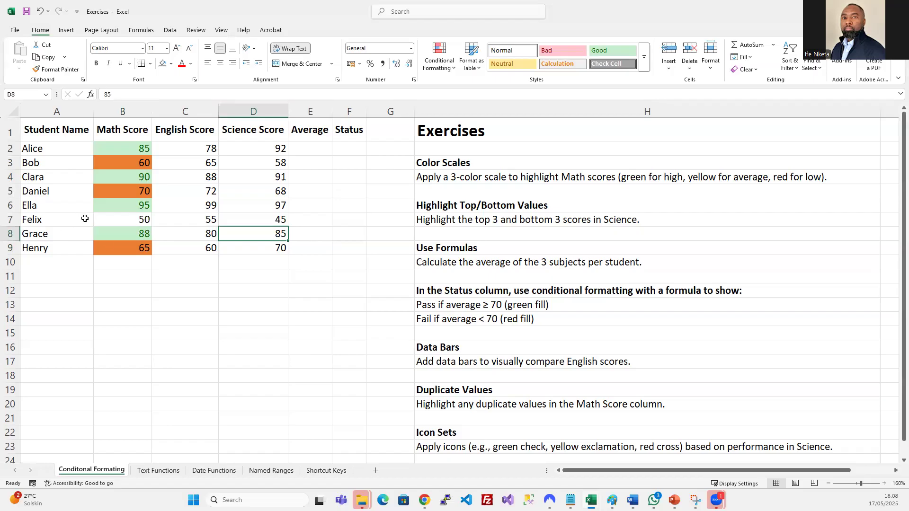
{"action": "left_click", "coordinate": [127, 219]}
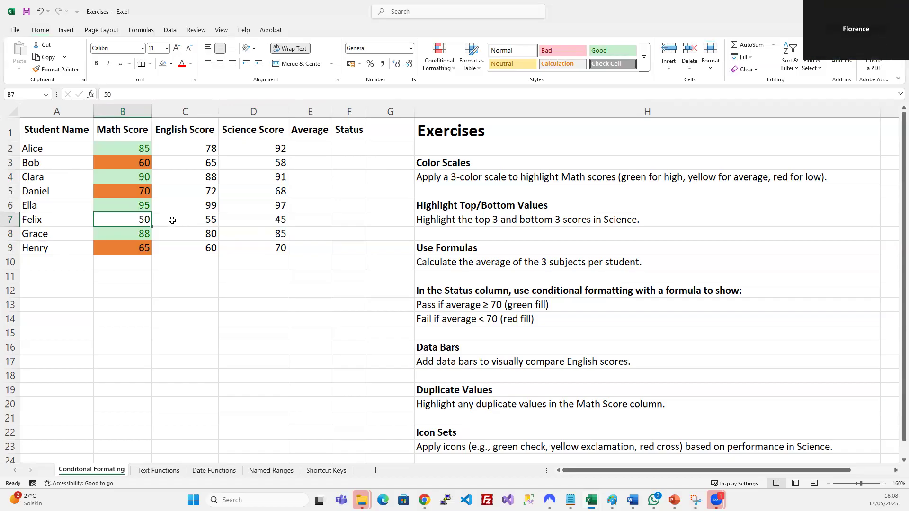
- Start a new conditional formatting rule for Math scores B2:B9 using the type "Format only cells that contain"
{"action": "left_click_drag", "start_coordinate": [130, 149], "coordinate": [126, 247]}
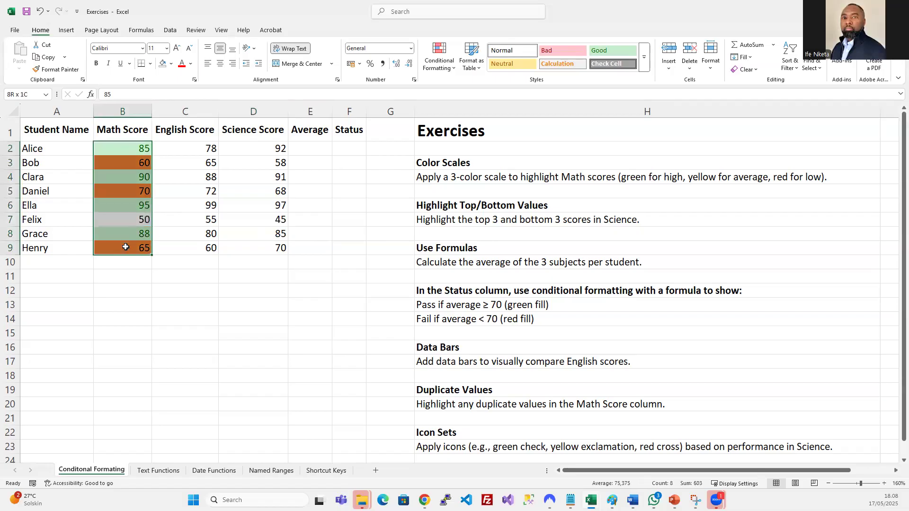
{"action": "left_click", "coordinate": [439, 59]}
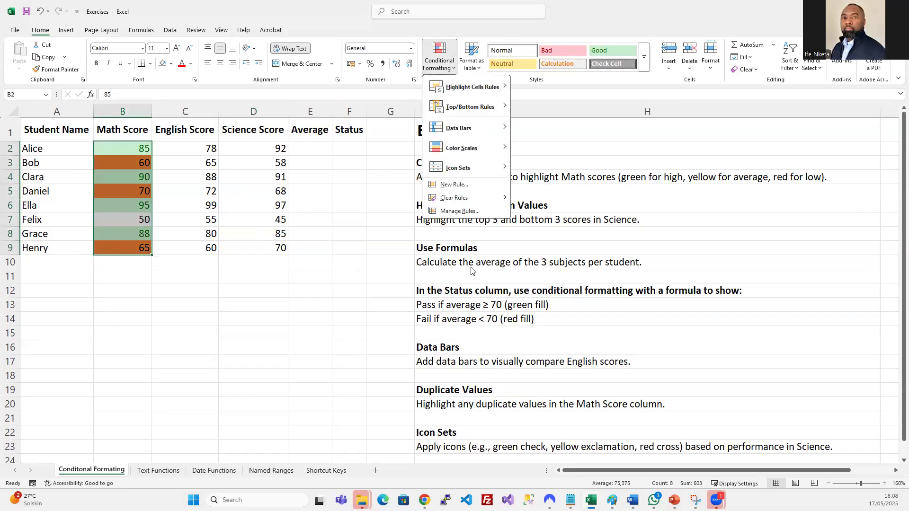
{"action": "left_click", "coordinate": [470, 213]}
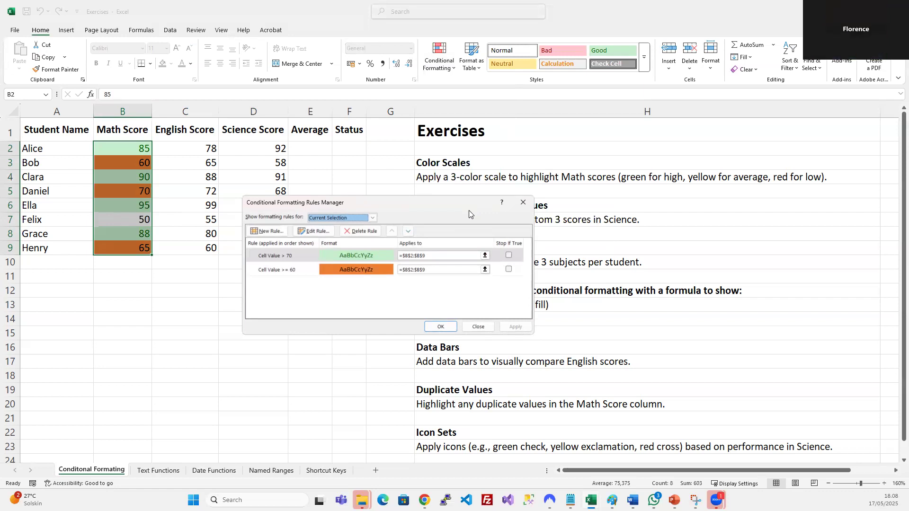
{"action": "left_click", "coordinate": [261, 232]}
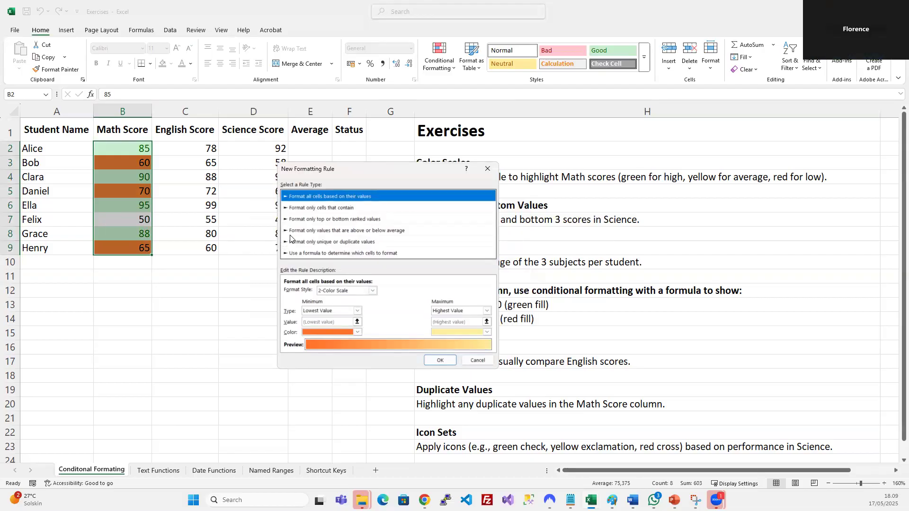
{"action": "left_click", "coordinate": [330, 231]}
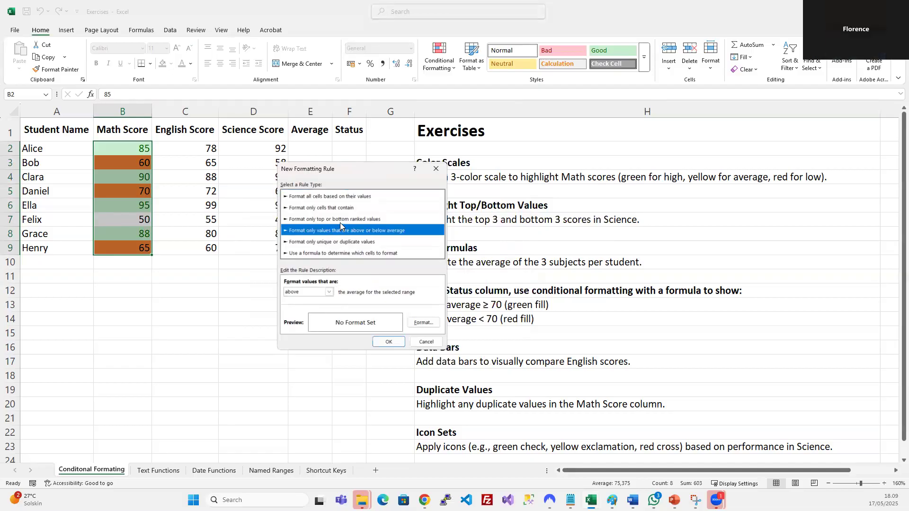
{"action": "left_click", "coordinate": [330, 291]}
{"action": "left_click", "coordinate": [331, 291]}
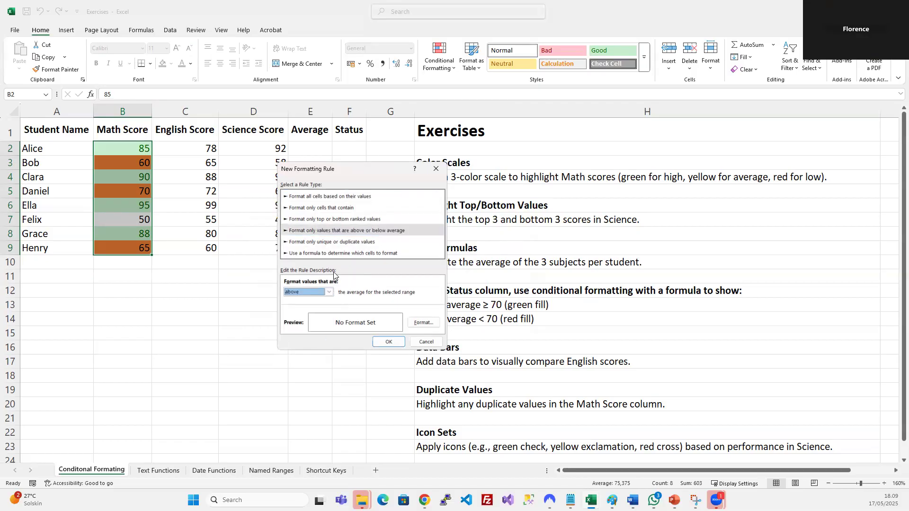
{"action": "left_click", "coordinate": [346, 220]}
{"action": "left_click", "coordinate": [346, 209]}
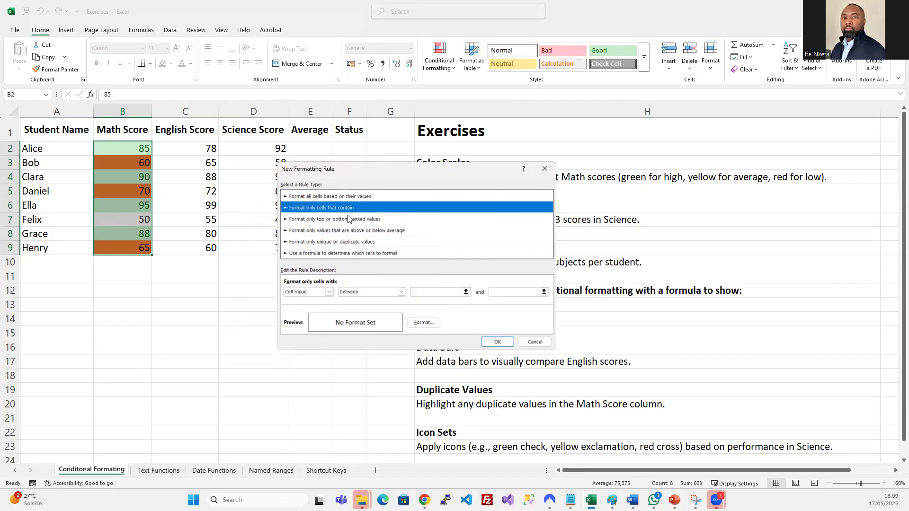
- Set the new rule's condition to cell value less than 60
{"action": "left_click", "coordinate": [401, 292]}
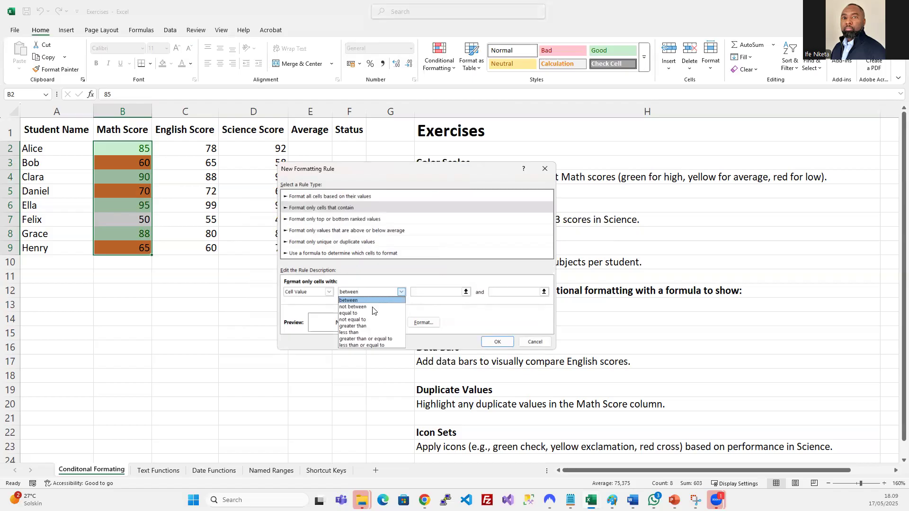
{"action": "left_click", "coordinate": [349, 332]}
{"action": "left_click", "coordinate": [423, 292]}
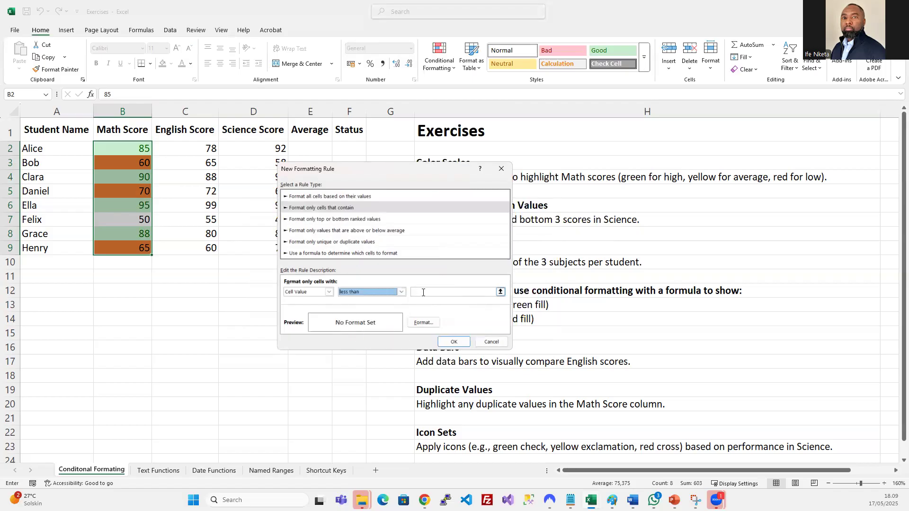
{"action": "type", "text": "60"}
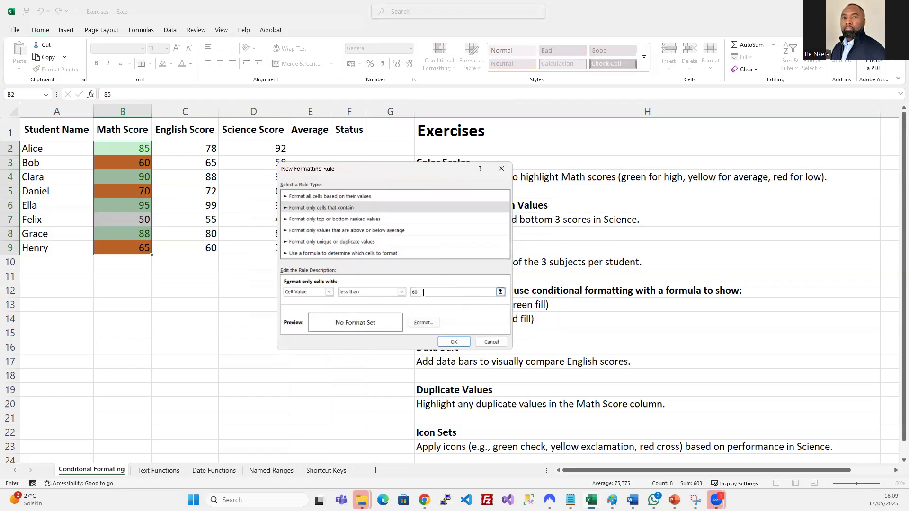
- Give the less-than-60 rule a red fill and apply it to the Math scores
{"action": "left_click", "coordinate": [423, 322]}
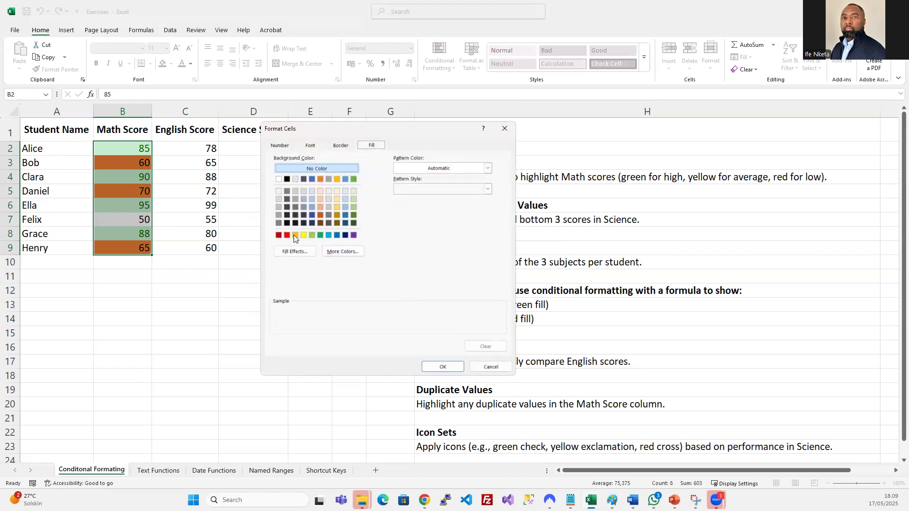
{"action": "left_click", "coordinate": [287, 235]}
{"action": "left_click", "coordinate": [445, 368]}
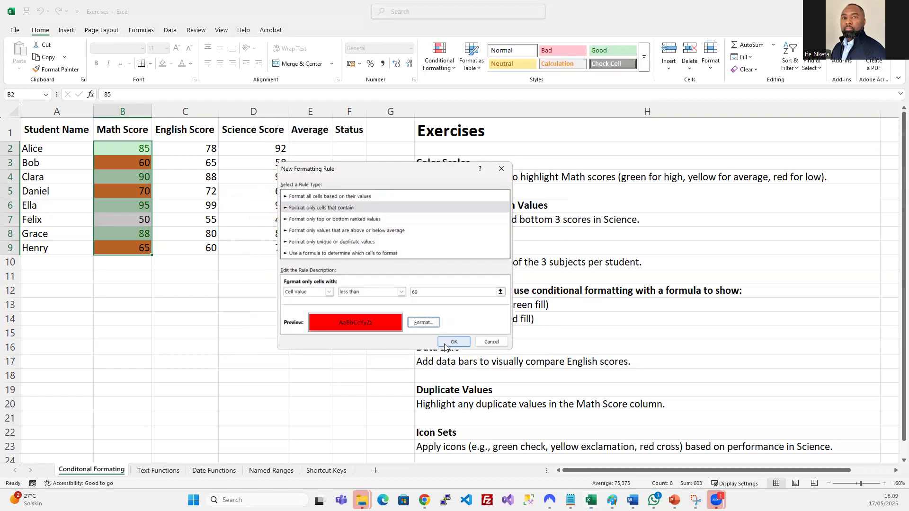
{"action": "left_click", "coordinate": [452, 342]}
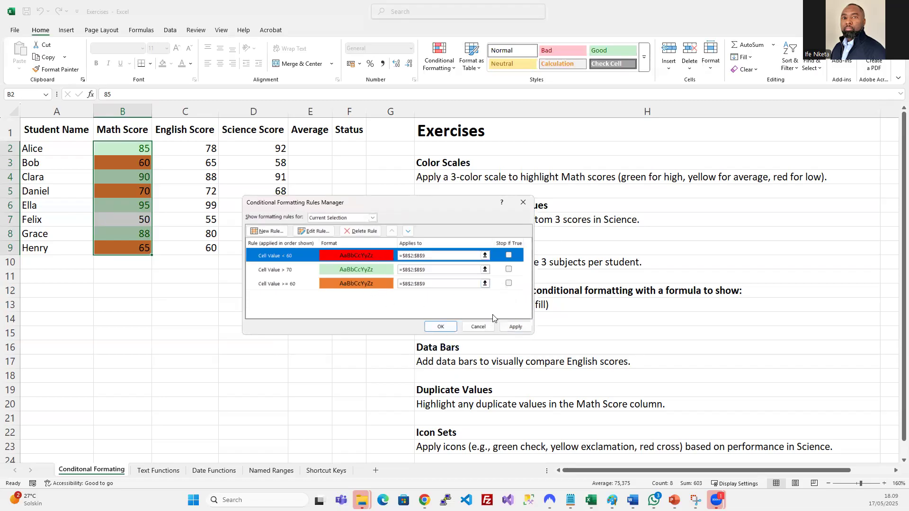
{"action": "left_click", "coordinate": [521, 327]}
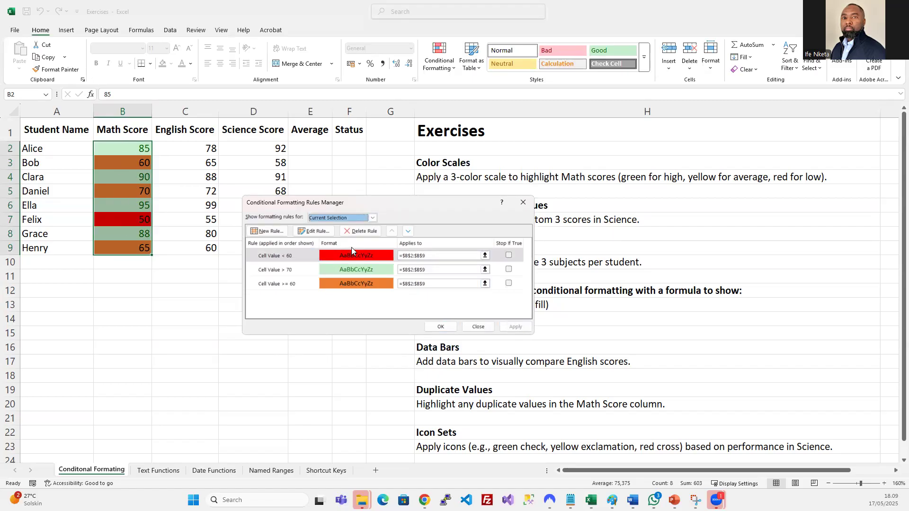
- Move the red Cell Value < 60 rule to the end of the rule order, below the >= 60 rule
{"action": "left_click", "coordinate": [295, 257]}
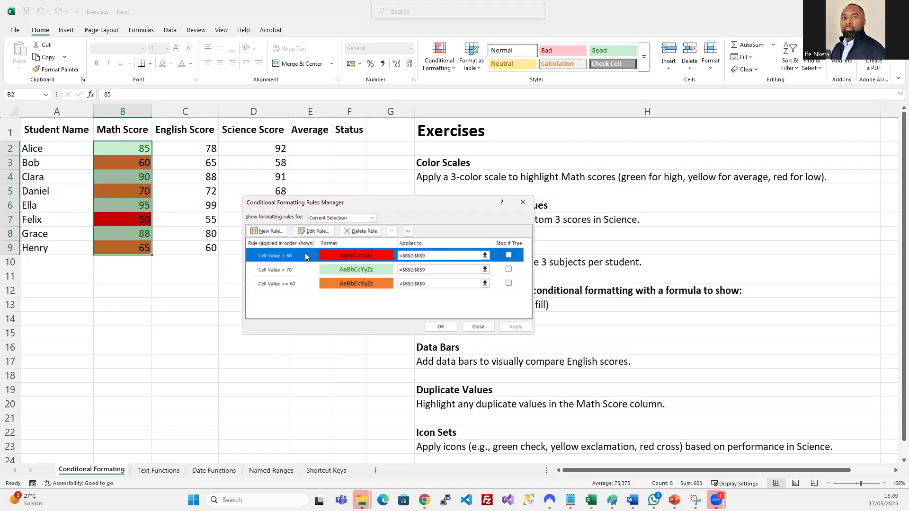
{"action": "left_click", "coordinate": [408, 231]}
{"action": "left_click", "coordinate": [409, 231]}
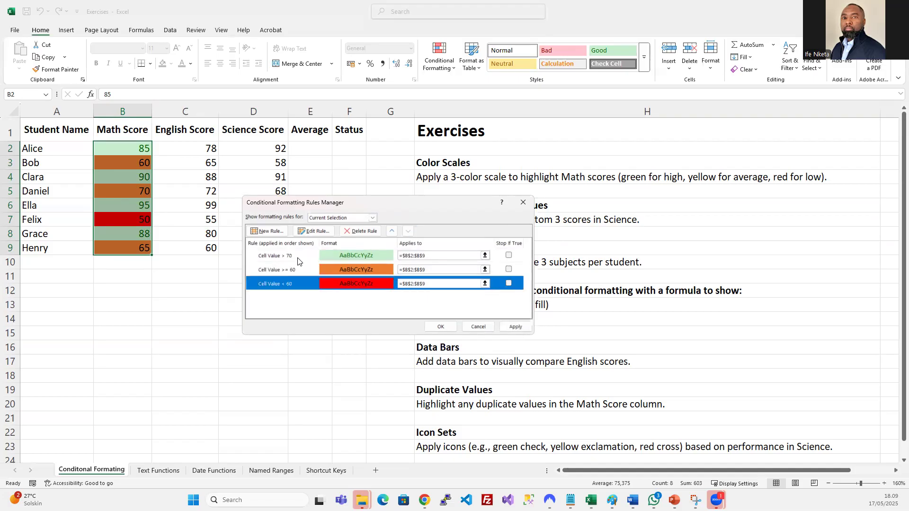
{"action": "left_click", "coordinate": [282, 257]}
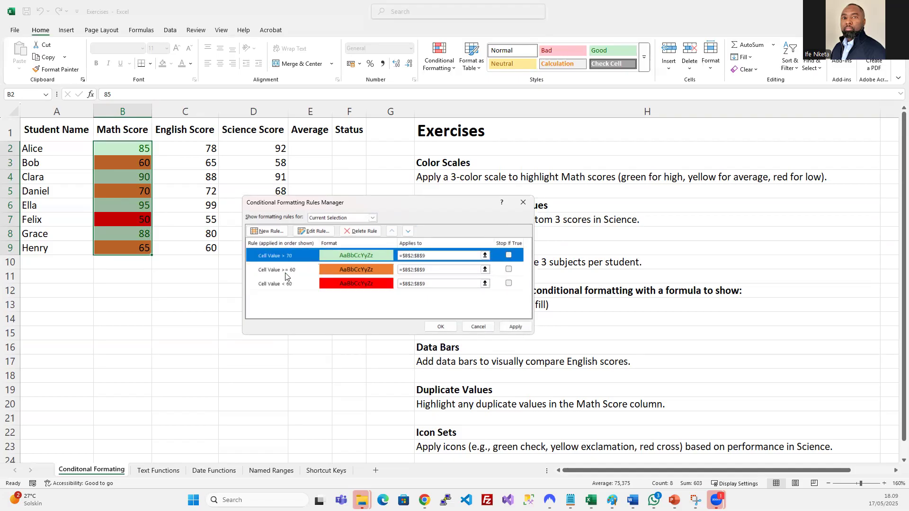
{"action": "left_click", "coordinate": [286, 275]}
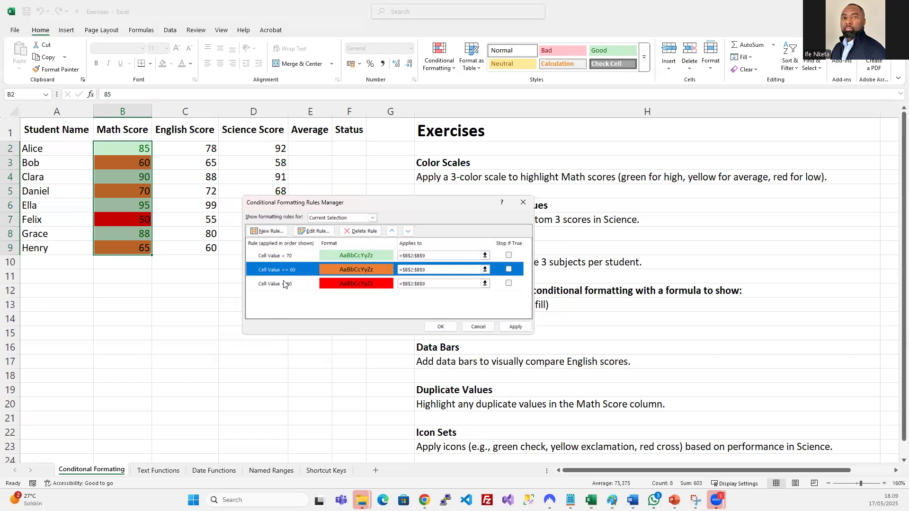
{"action": "left_click", "coordinate": [310, 287]}
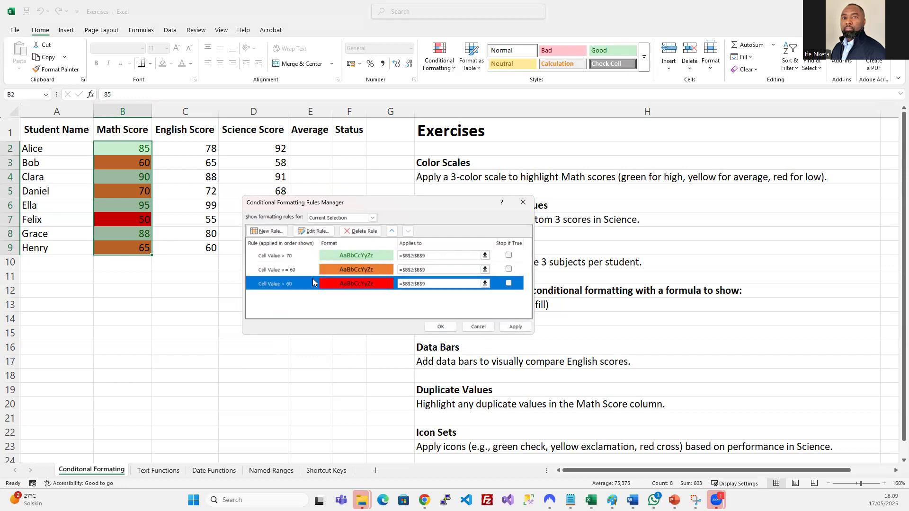
- Change the fill of the Cell Value >= 60 rule to light gold, apply it and close the rules manager
{"action": "left_click", "coordinate": [325, 269]}
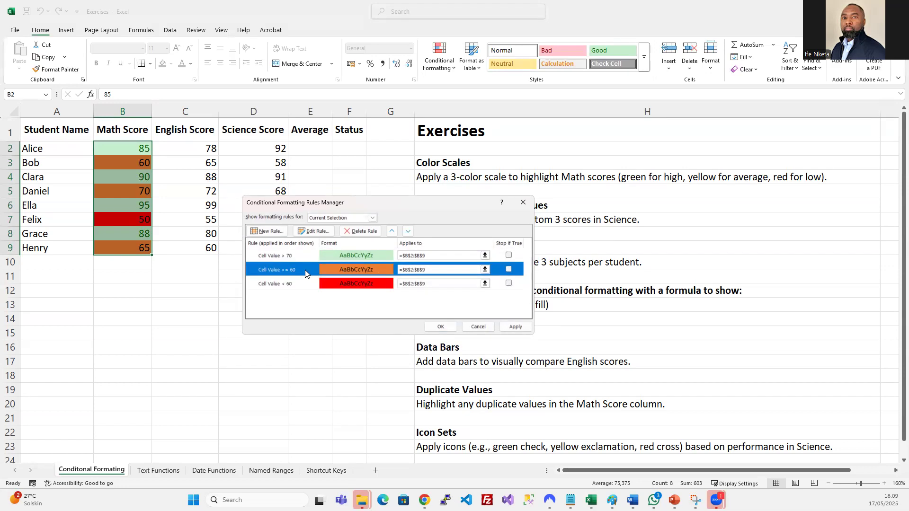
{"action": "left_click", "coordinate": [313, 231]}
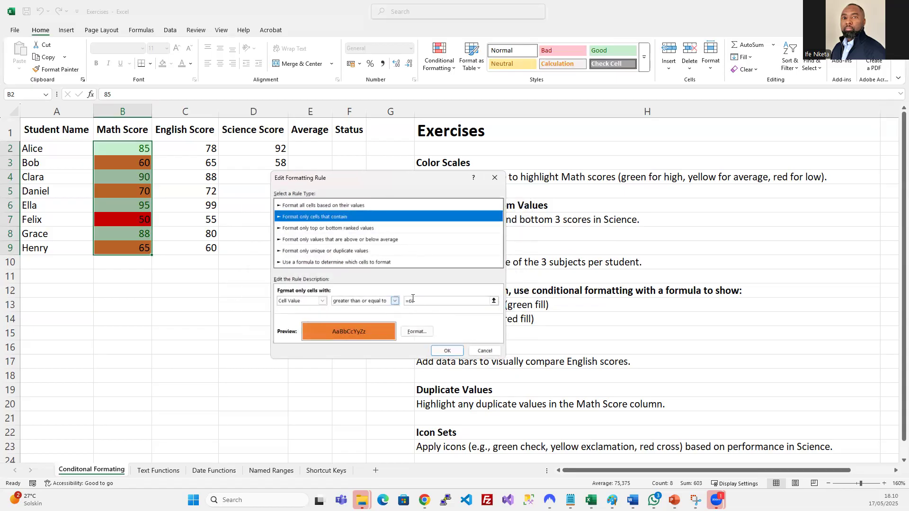
{"action": "left_click", "coordinate": [416, 332]}
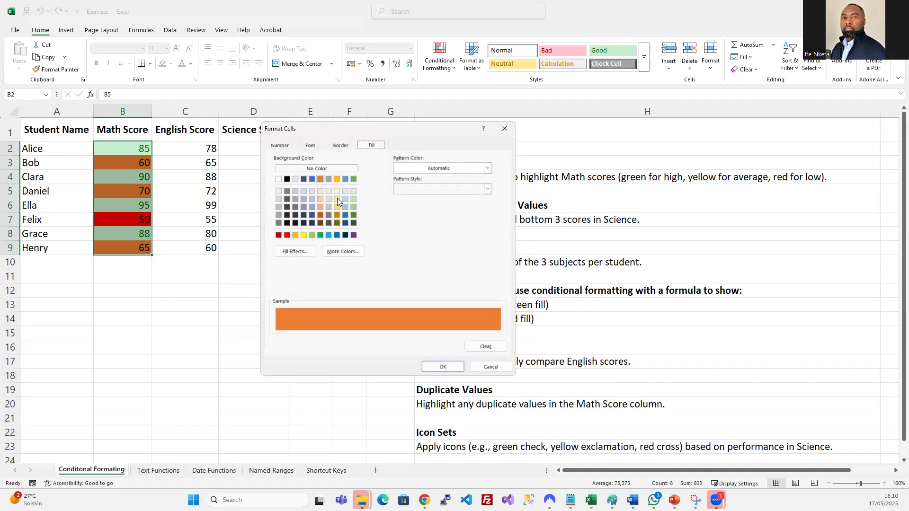
{"action": "left_click", "coordinate": [337, 198]}
{"action": "left_click", "coordinate": [442, 367]}
{"action": "left_click", "coordinate": [445, 351]}
{"action": "left_click", "coordinate": [515, 327]}
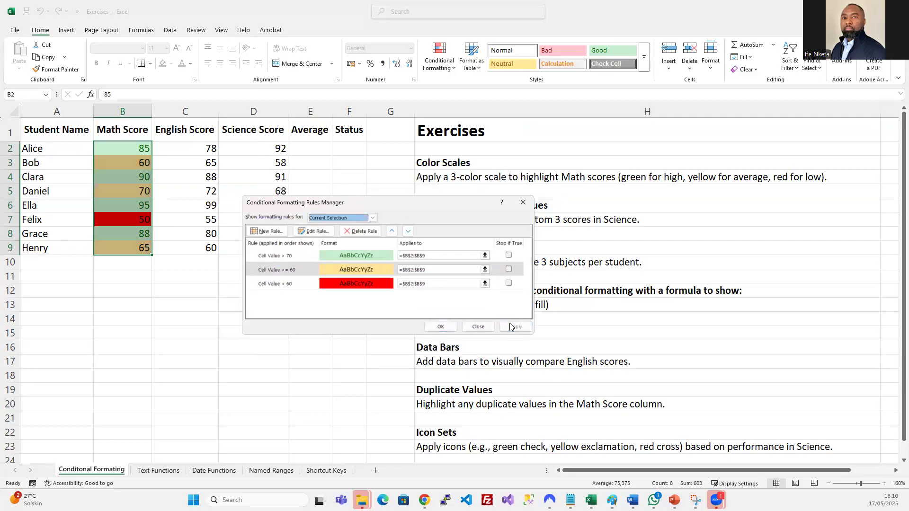
{"action": "left_click", "coordinate": [440, 327]}
{"action": "left_click", "coordinate": [254, 343]}
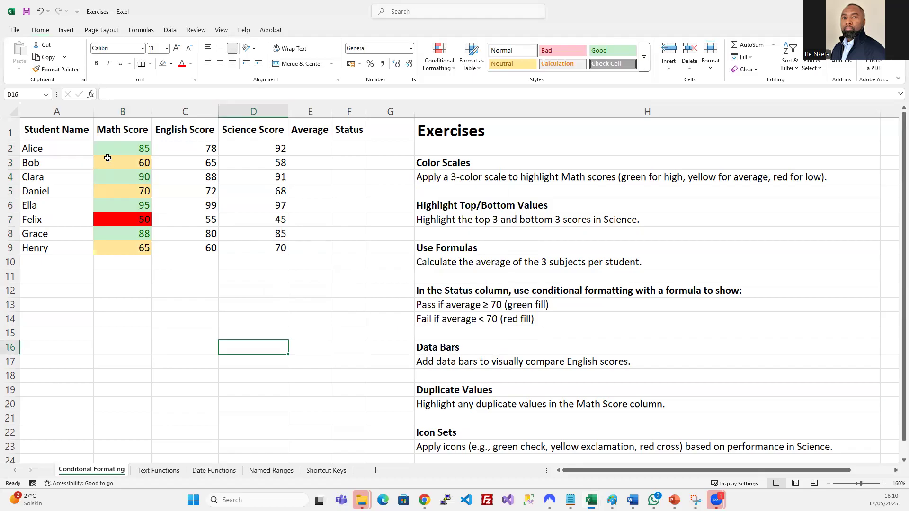
- Change the Math scores in B4 to 10 and B3 to 100 to test the colour rules
{"action": "left_click_drag", "start_coordinate": [115, 148], "coordinate": [124, 247]}
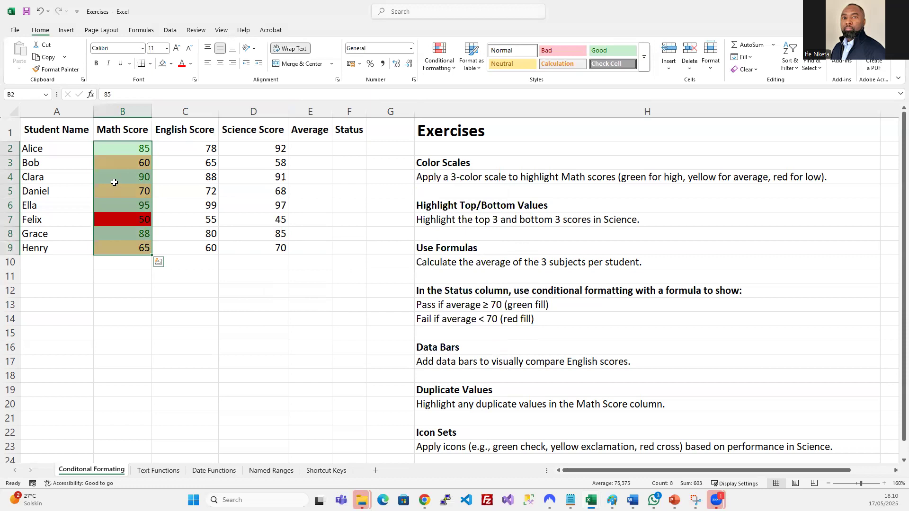
{"action": "left_click", "coordinate": [182, 176]}
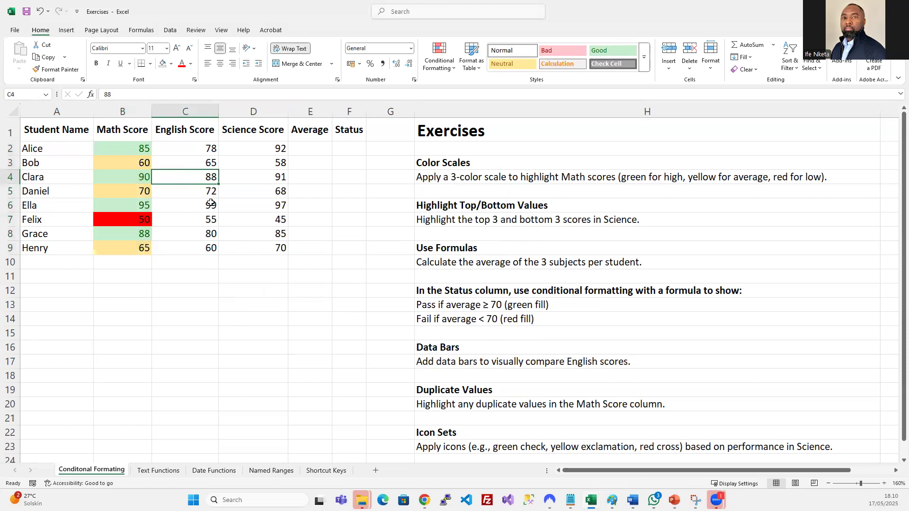
{"action": "left_click", "coordinate": [41, 177]}
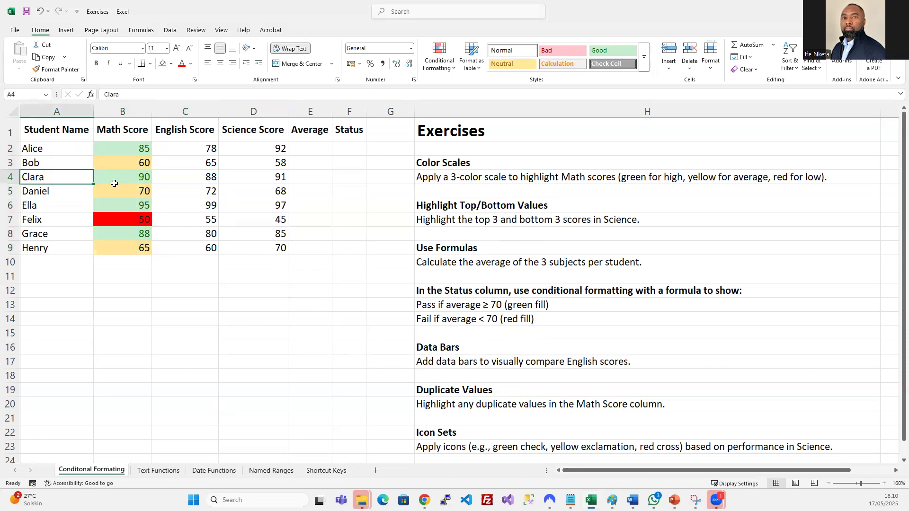
{"action": "left_click", "coordinate": [136, 177]}
{"action": "type", "text": "10"}
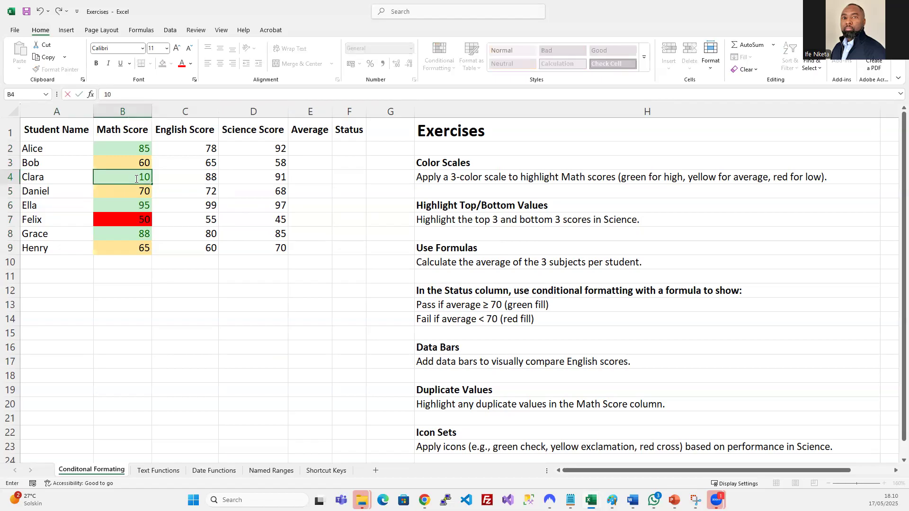
{"action": "key", "text": "Return"}
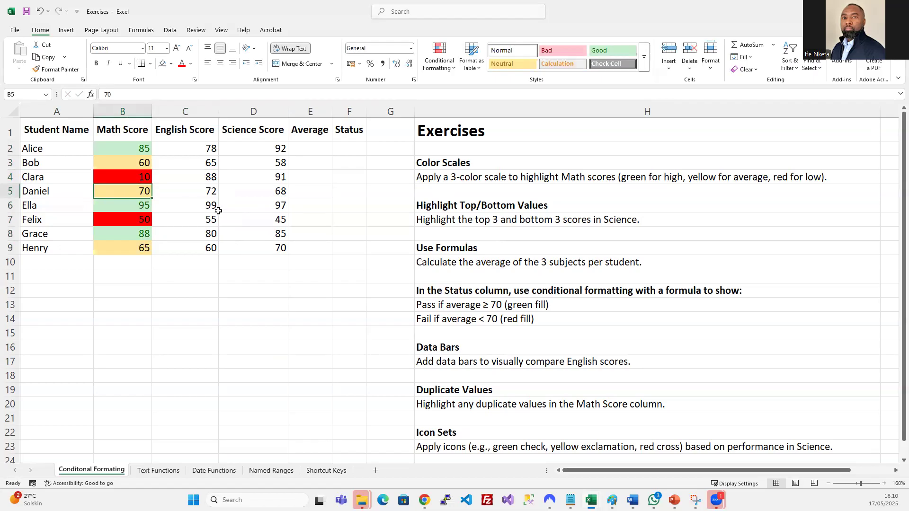
{"action": "left_click", "coordinate": [138, 163]}
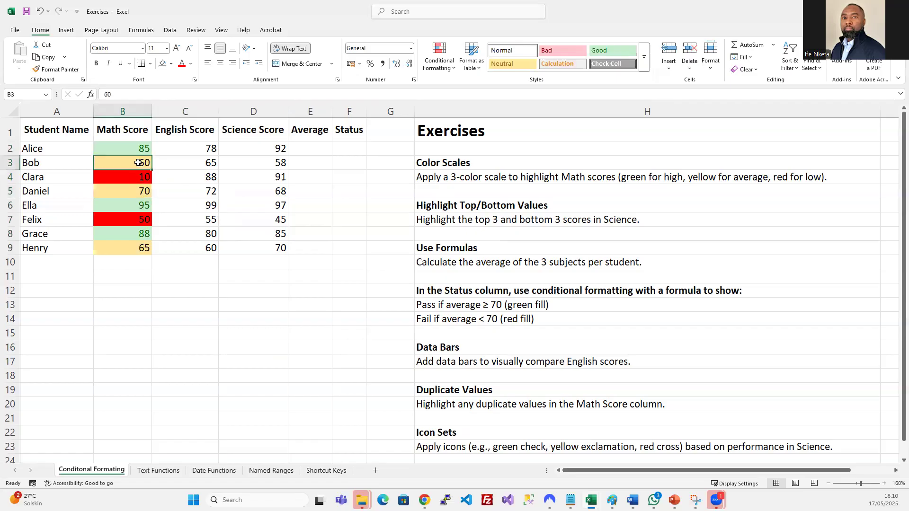
{"action": "type", "text": "100"}
{"action": "key", "text": "Return"}
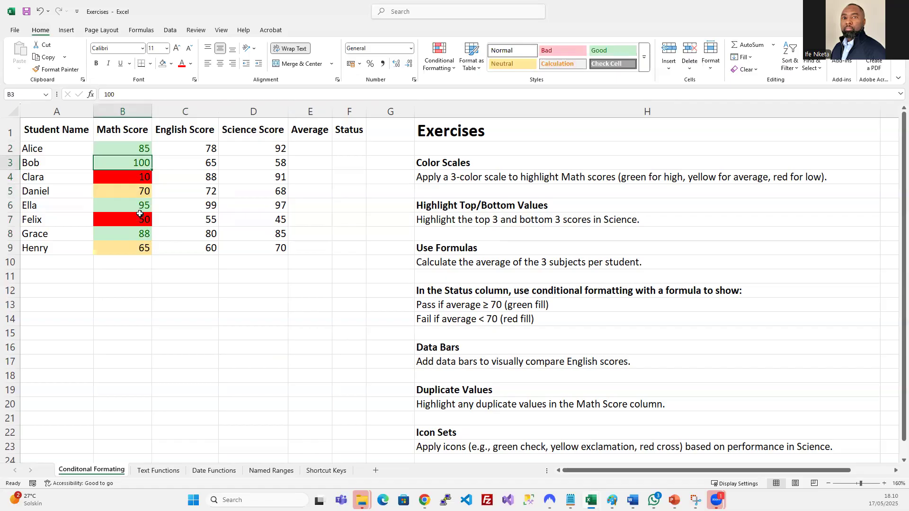
- Review the Math scores' conditional formatting rules and the available rule types for the Cell Value > 70 rule, without changing anything
{"action": "left_click", "coordinate": [439, 57]}
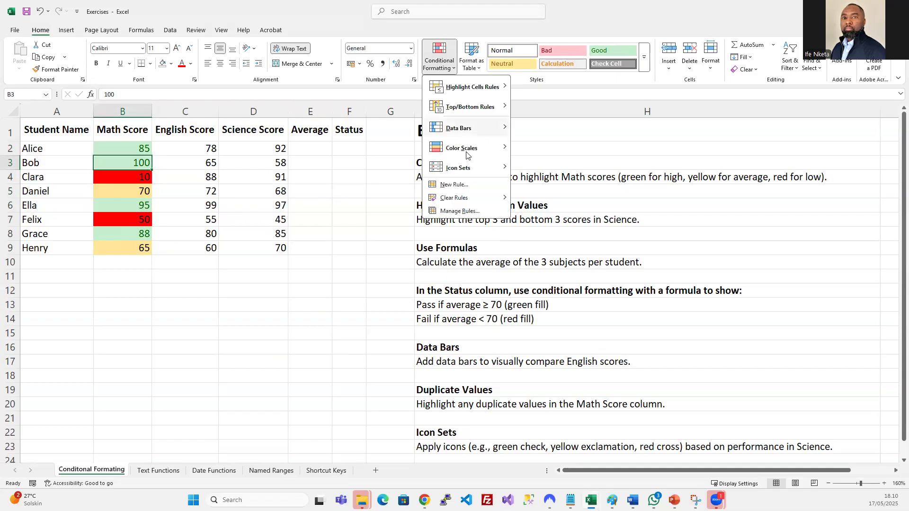
{"action": "left_click", "coordinate": [470, 211]}
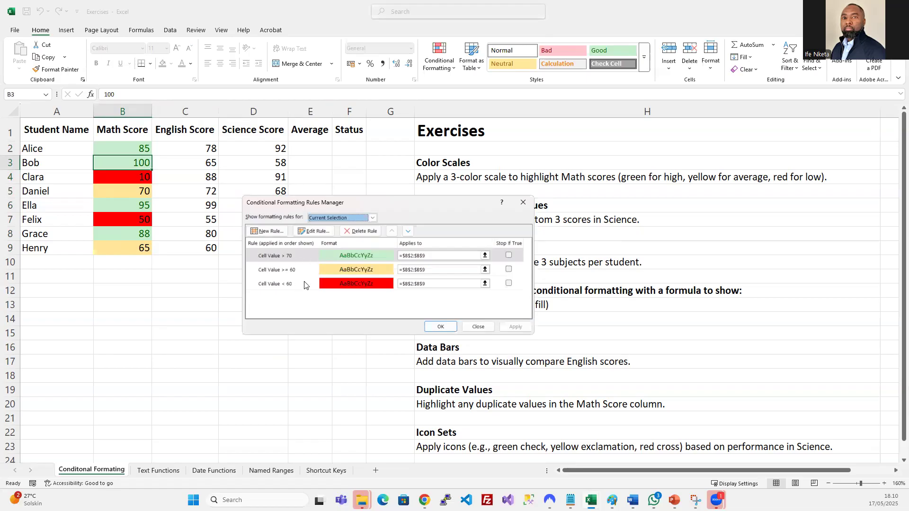
{"action": "left_click", "coordinate": [315, 231]}
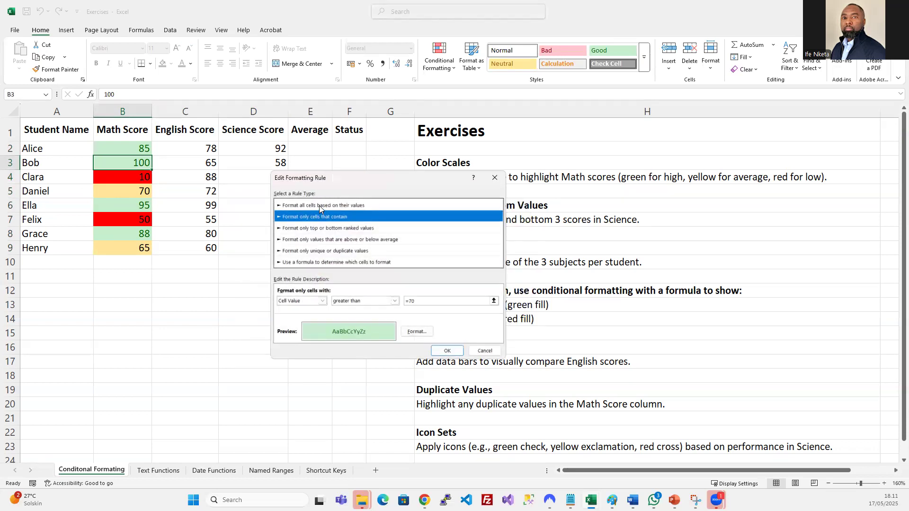
{"action": "left_click", "coordinate": [319, 205]}
{"action": "left_click", "coordinate": [326, 217]}
{"action": "left_click", "coordinate": [325, 230]}
{"action": "left_click", "coordinate": [328, 240]}
{"action": "left_click", "coordinate": [326, 252]}
{"action": "left_click", "coordinate": [323, 263]}
{"action": "left_click", "coordinate": [328, 249]}
{"action": "left_click", "coordinate": [331, 208]}
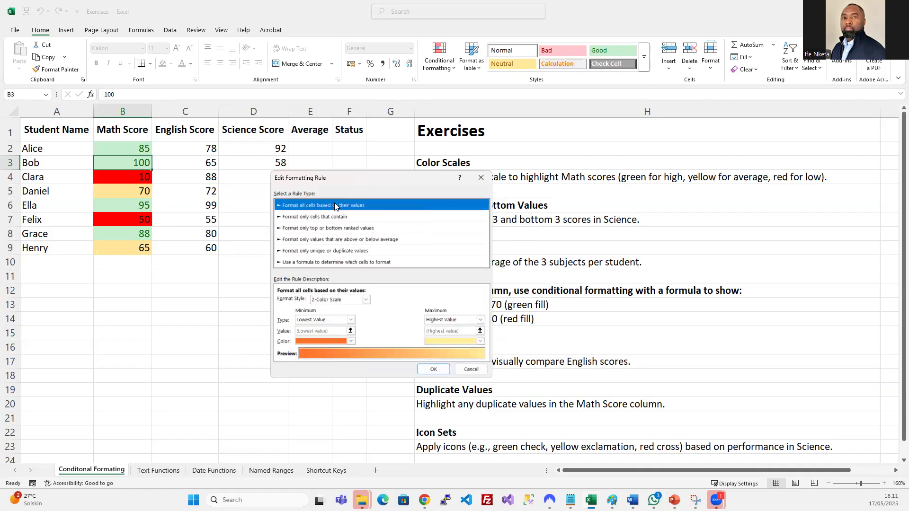
{"action": "left_click", "coordinate": [466, 371]}
{"action": "left_click", "coordinate": [471, 331]}
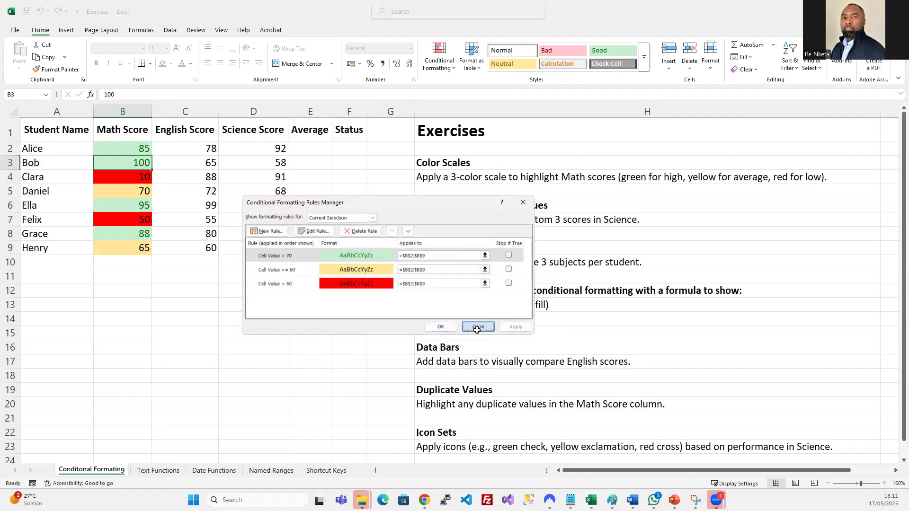
{"action": "left_click", "coordinate": [202, 206]}
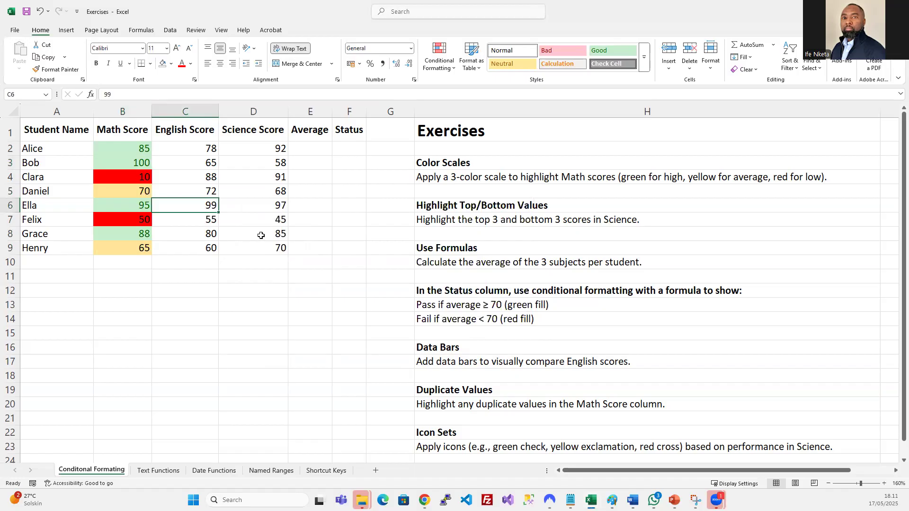
- Clear all conditional formatting rules from the Math scores in B2:B9
{"action": "left_click_drag", "start_coordinate": [141, 147], "coordinate": [132, 247]}
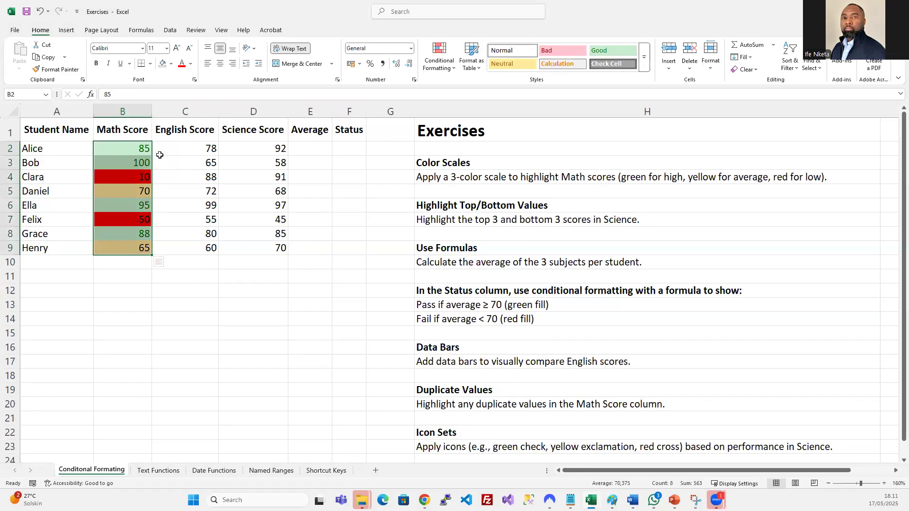
{"action": "left_click", "coordinate": [436, 65]}
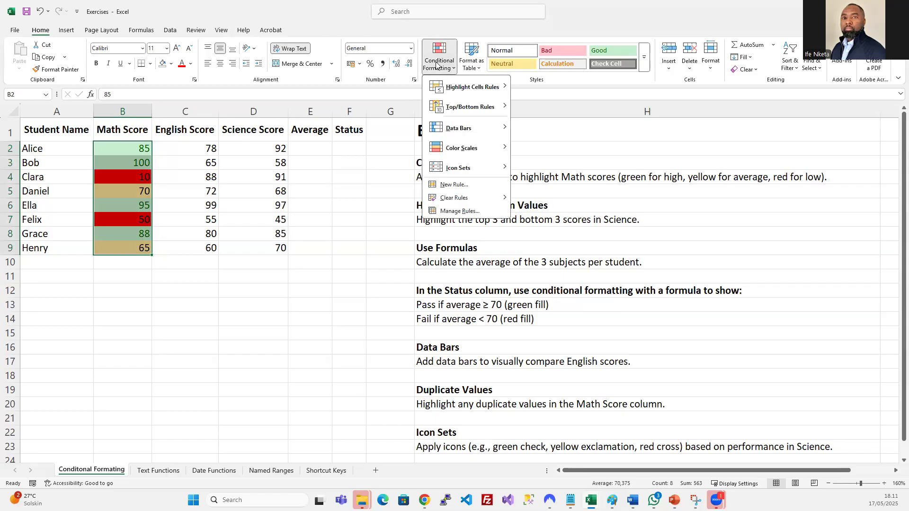
{"action": "mouse_move", "coordinate": [459, 199]}
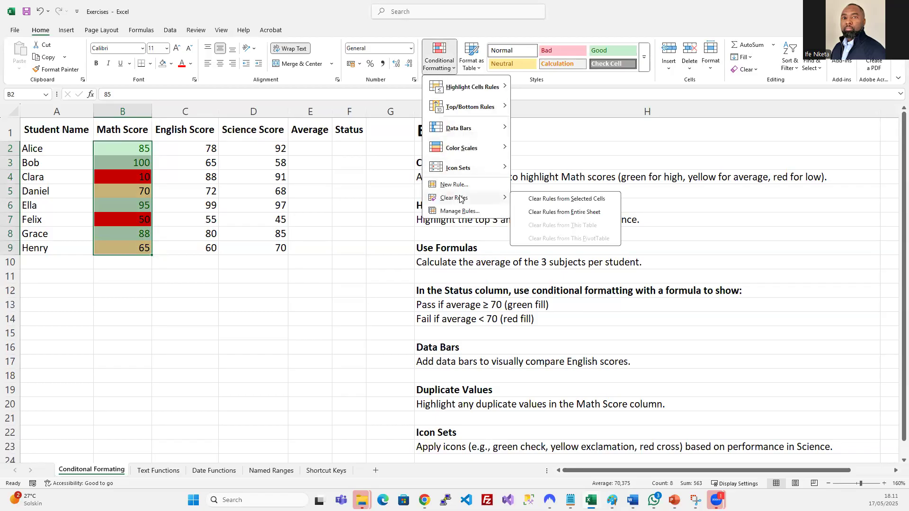
{"action": "left_click", "coordinate": [553, 201]}
{"action": "left_click", "coordinate": [229, 205]}
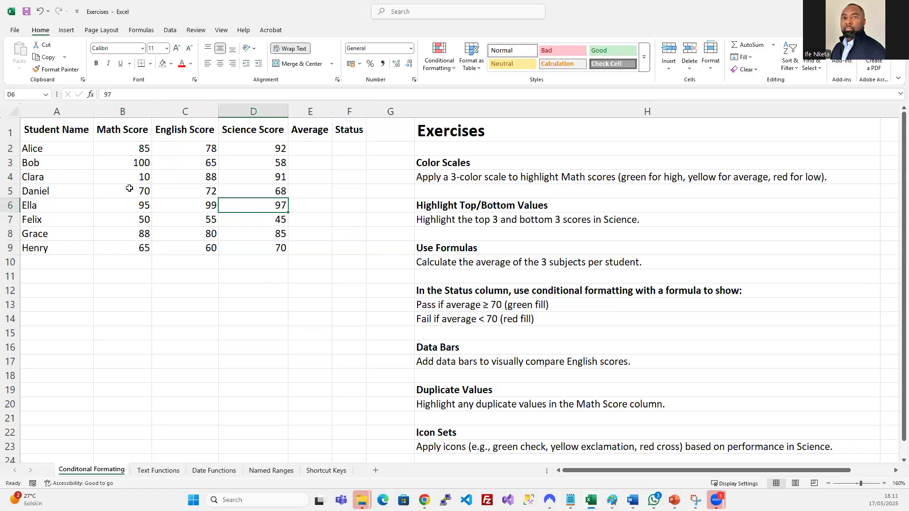
{"action": "left_click_drag", "start_coordinate": [127, 136], "coordinate": [133, 208]}
{"action": "left_click_drag", "start_coordinate": [142, 148], "coordinate": [130, 244]}
{"action": "left_click", "coordinate": [439, 59]}
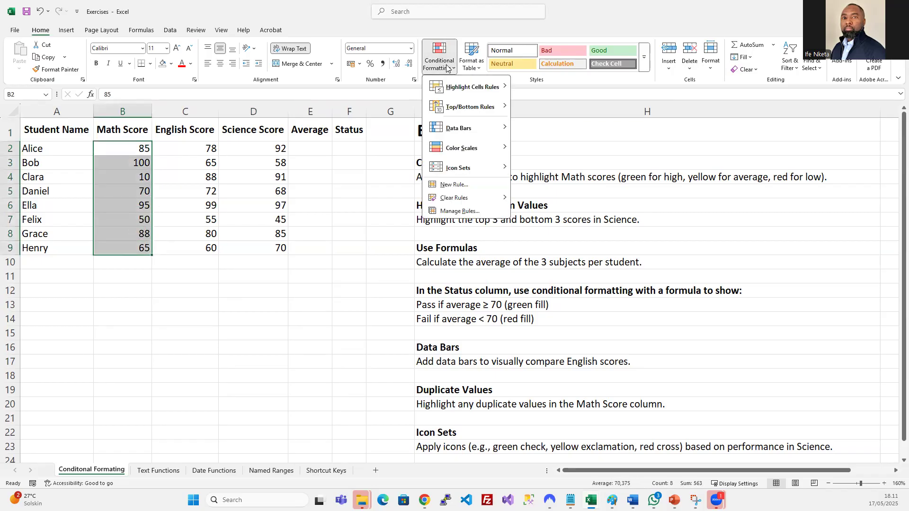
{"action": "mouse_move", "coordinate": [497, 89]}
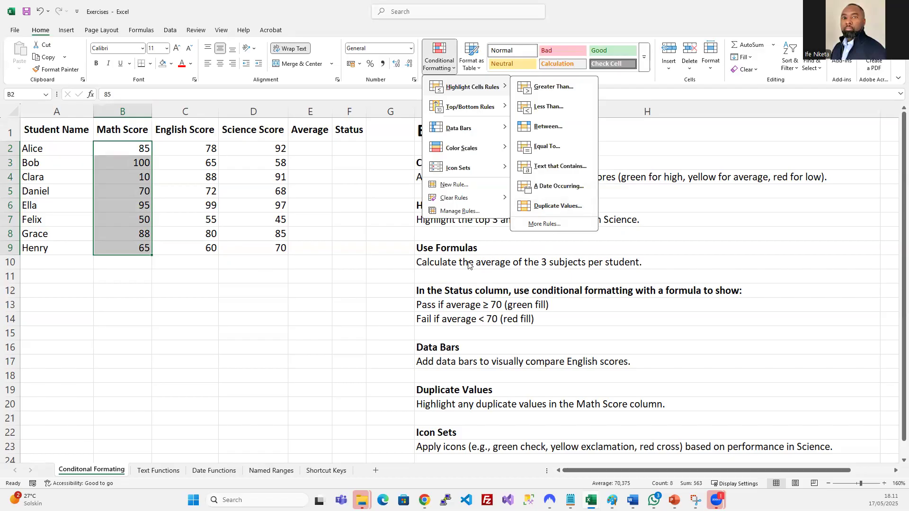
{"action": "left_click", "coordinate": [286, 273]}
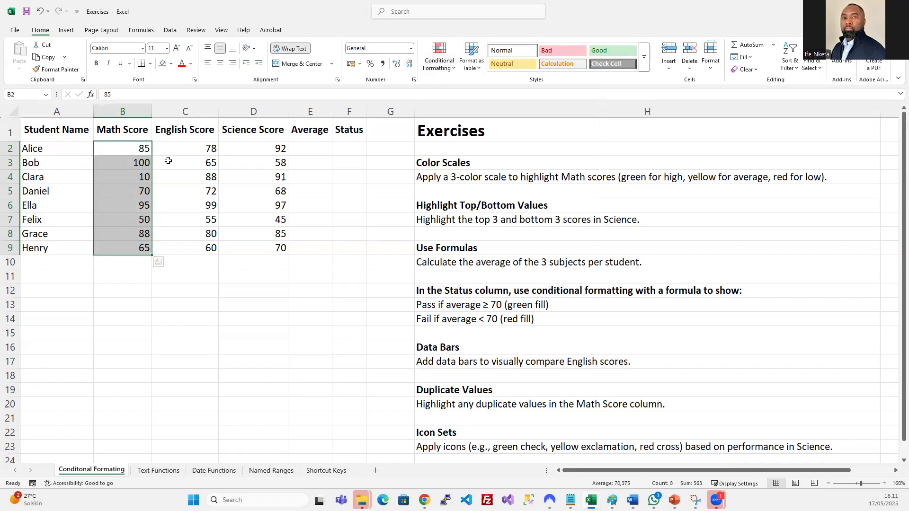
- Start a new rule for the Math scores in B2:B9 that formats only cells with a value greater than 50
{"action": "left_click_drag", "start_coordinate": [126, 145], "coordinate": [122, 246]}
{"action": "left_click", "coordinate": [447, 63]}
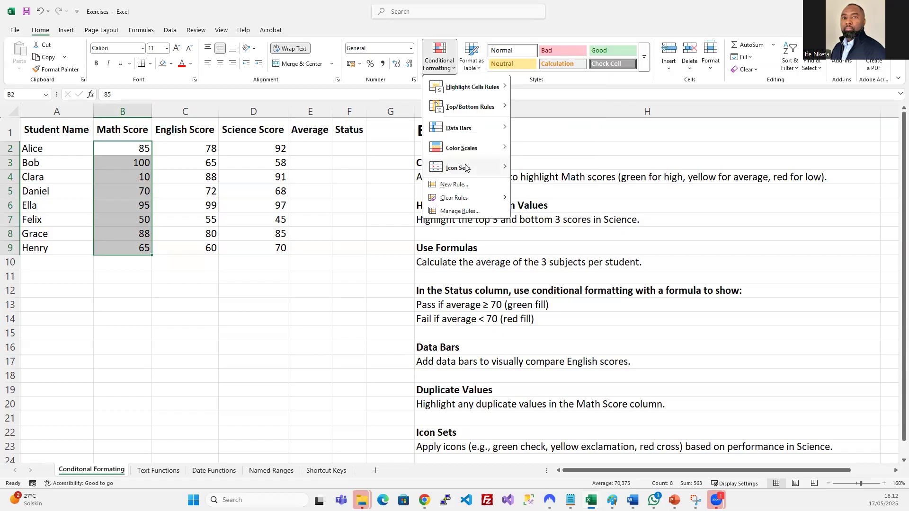
{"action": "left_click", "coordinate": [481, 213]}
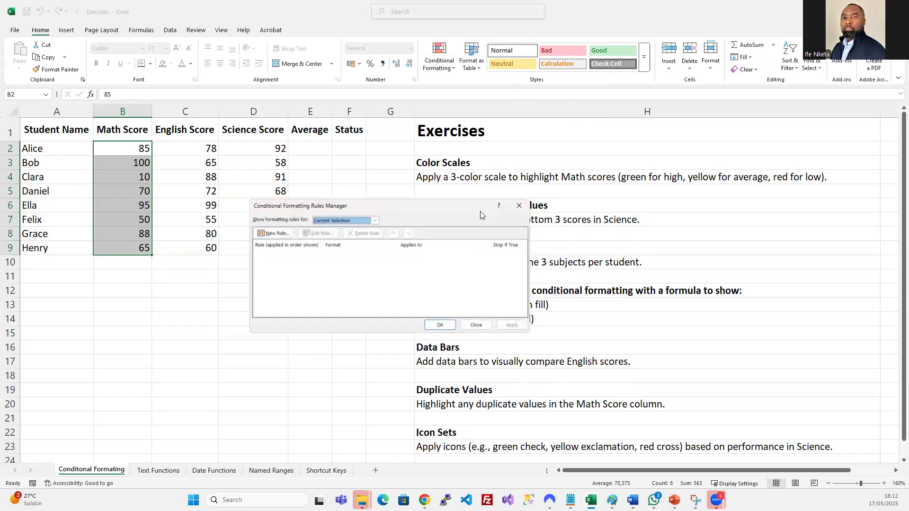
{"action": "left_click", "coordinate": [267, 232]}
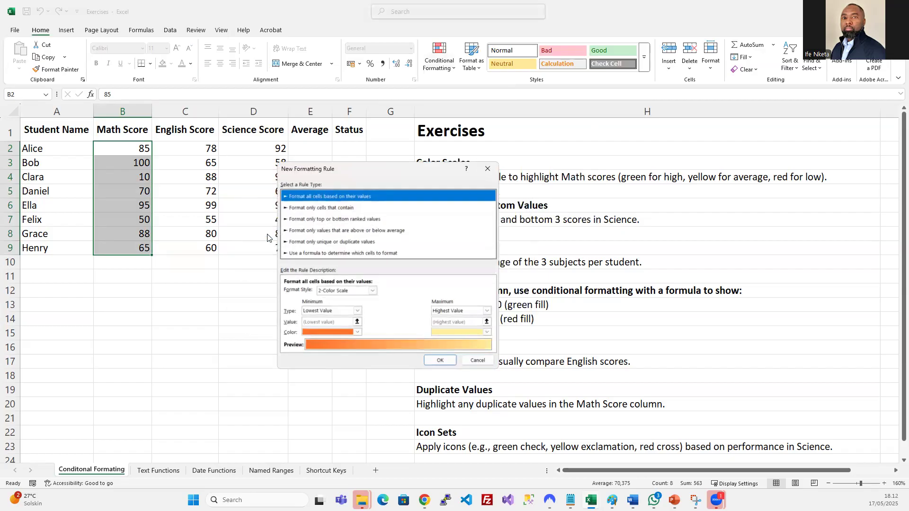
{"action": "left_click", "coordinate": [365, 209]}
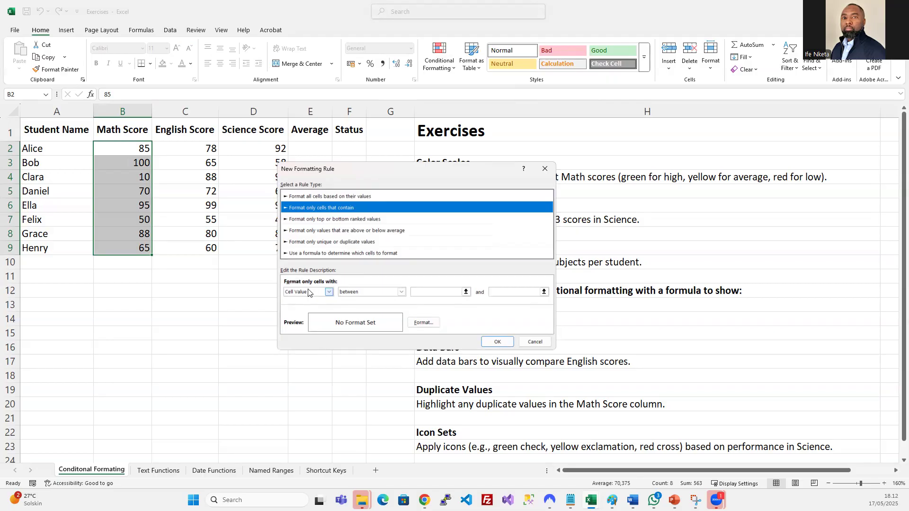
{"action": "left_click", "coordinate": [402, 292]}
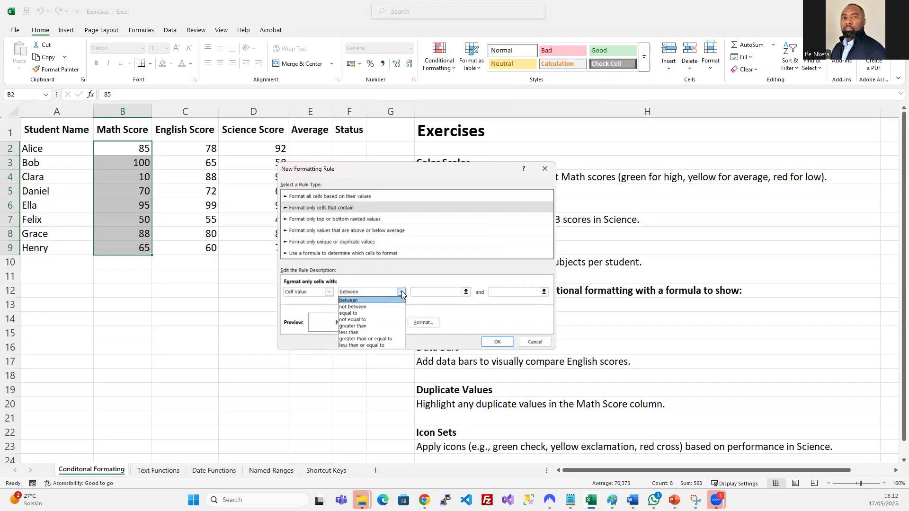
{"action": "left_click", "coordinate": [359, 325]}
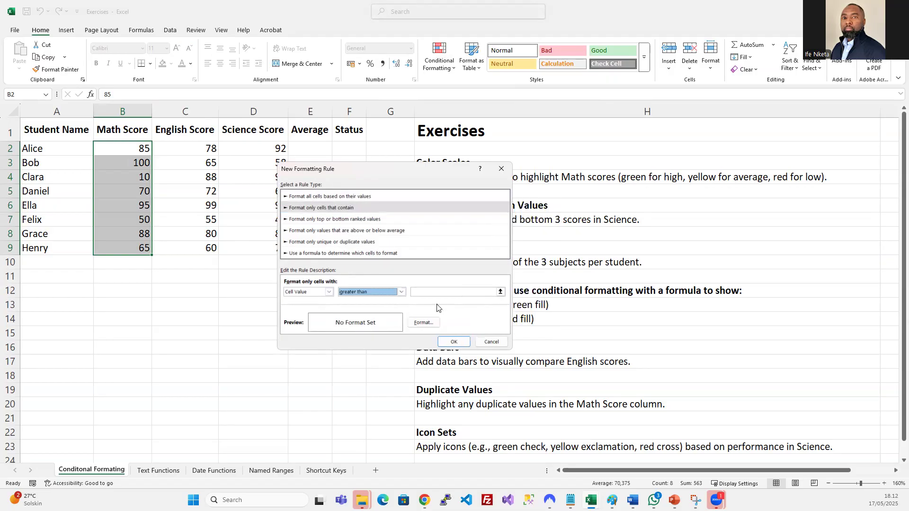
{"action": "left_click", "coordinate": [433, 291]}
{"action": "type", "text": "50"}
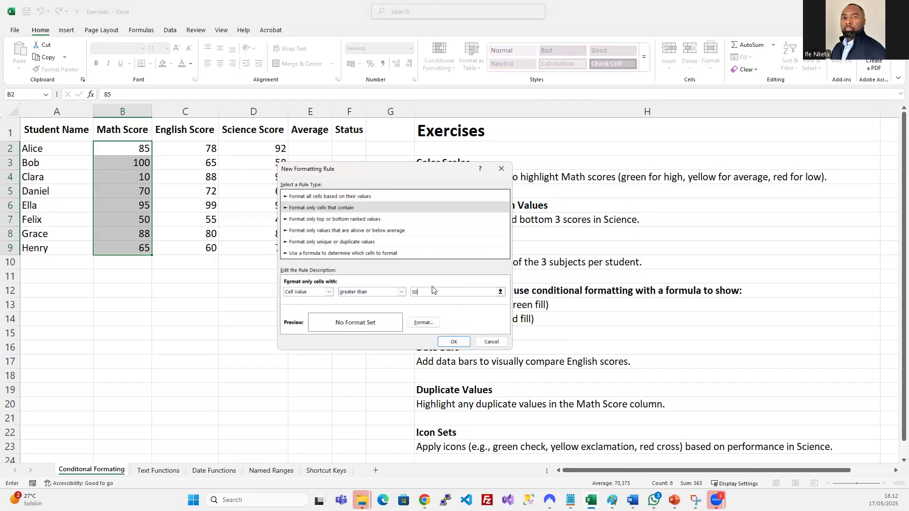
- Give the greater-than-50 rule a green fill with white font, apply it to the Math scores and close the rules manager
{"action": "left_click", "coordinate": [423, 322]}
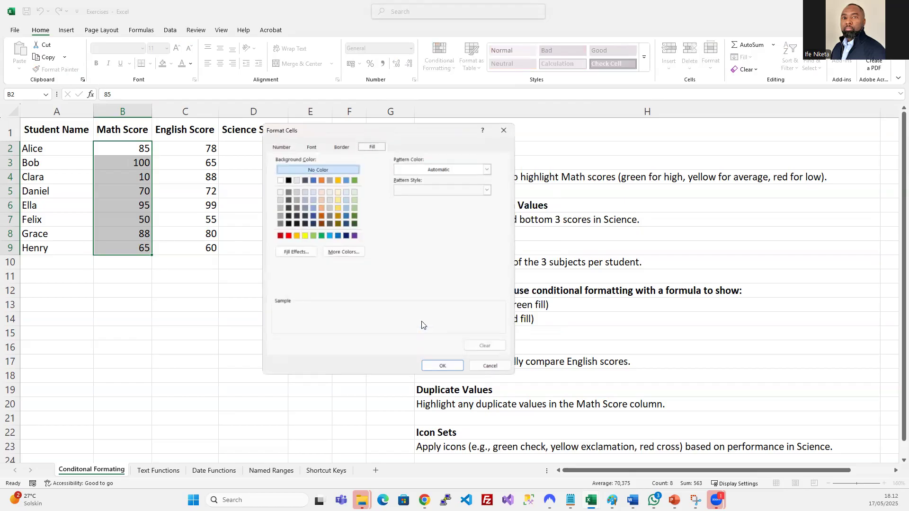
{"action": "left_click", "coordinate": [320, 235]}
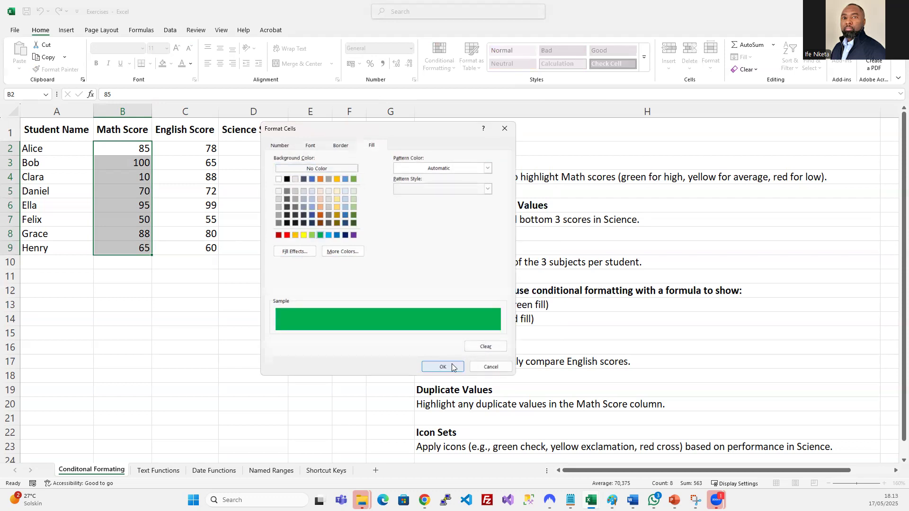
{"action": "left_click", "coordinate": [311, 146]}
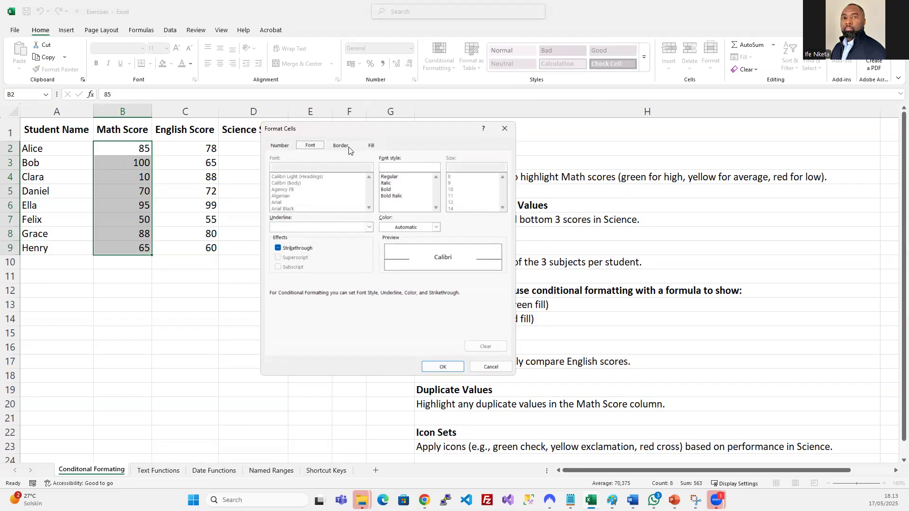
{"action": "left_click", "coordinate": [435, 227]}
{"action": "left_click", "coordinate": [386, 268]}
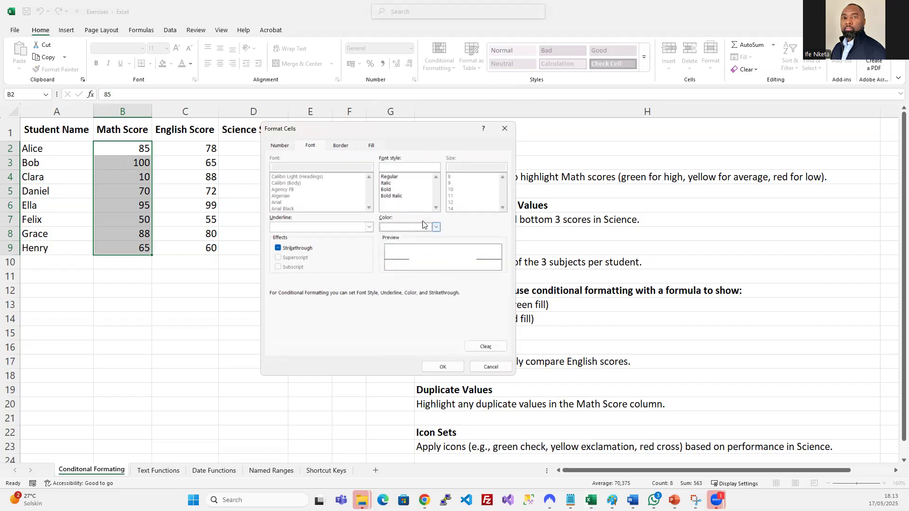
{"action": "left_click", "coordinate": [451, 367]}
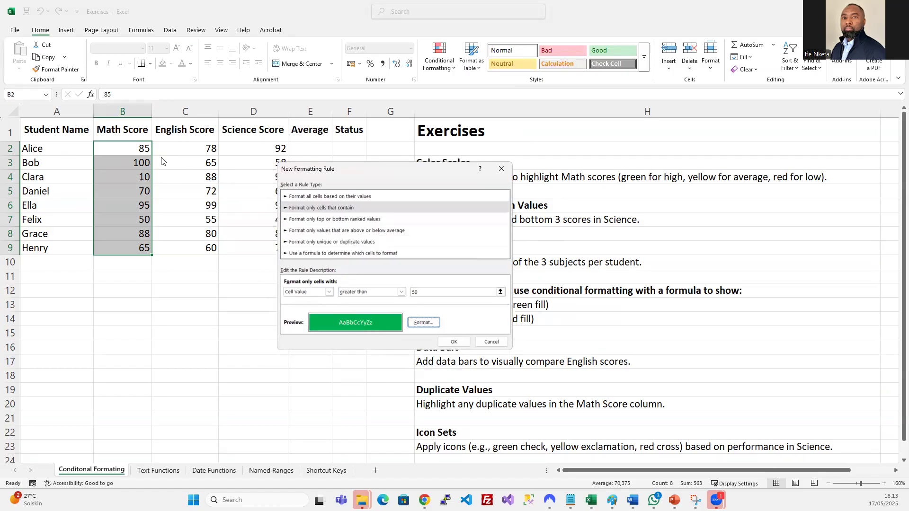
{"action": "left_click", "coordinate": [455, 342]}
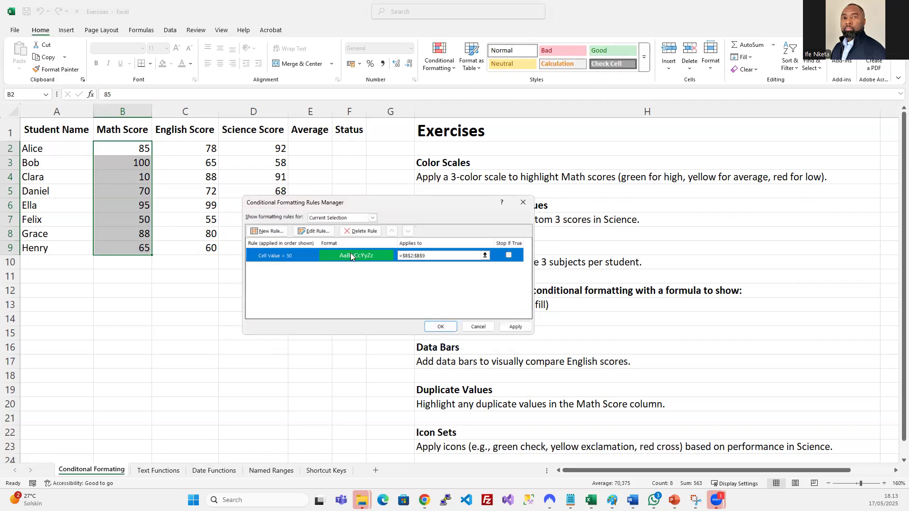
{"action": "left_click", "coordinate": [515, 327]}
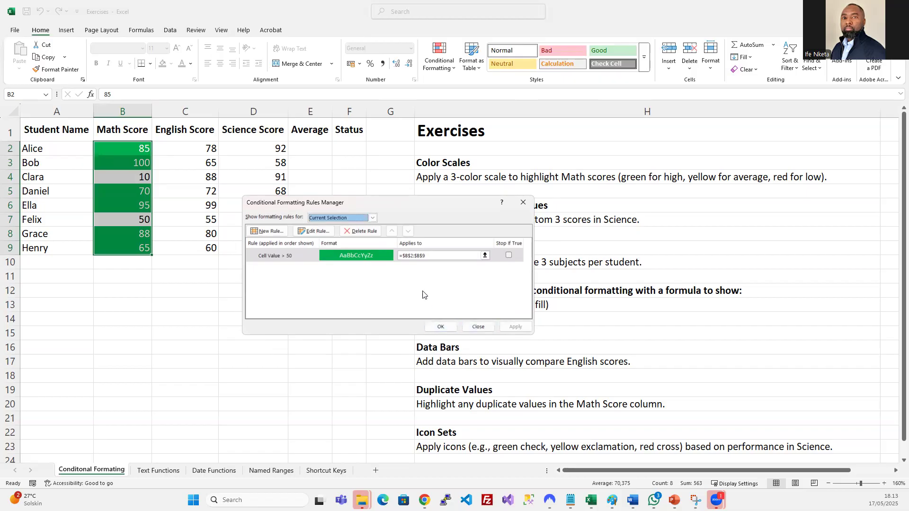
{"action": "left_click", "coordinate": [440, 326]}
{"action": "left_click", "coordinate": [186, 289]}
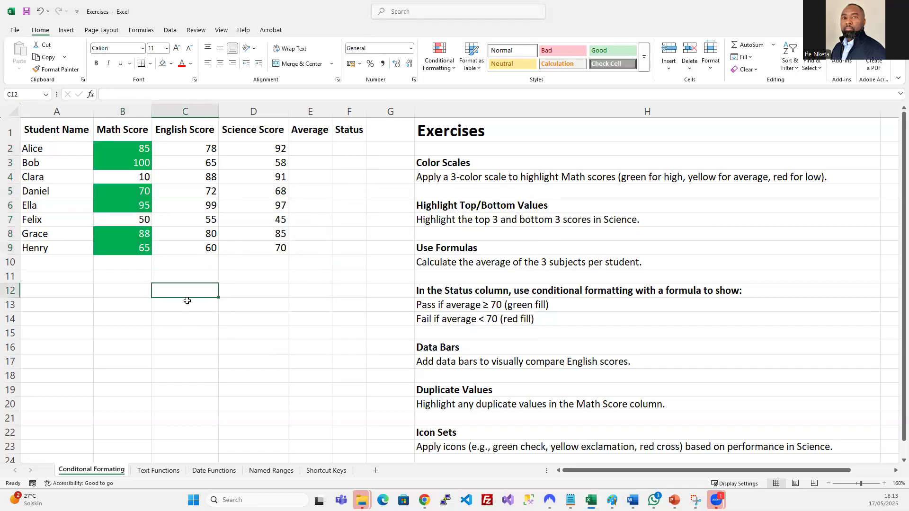
{"action": "left_click", "coordinate": [142, 222]}
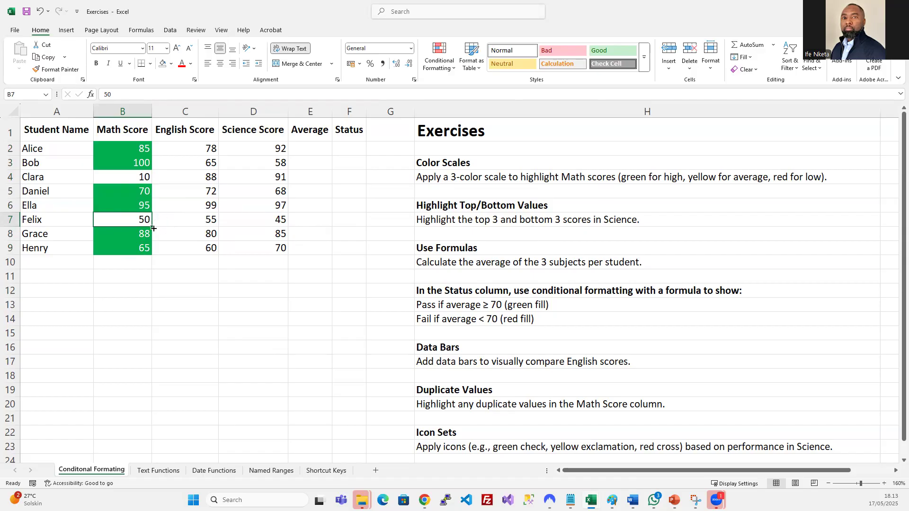
{"action": "left_click", "coordinate": [194, 235]}
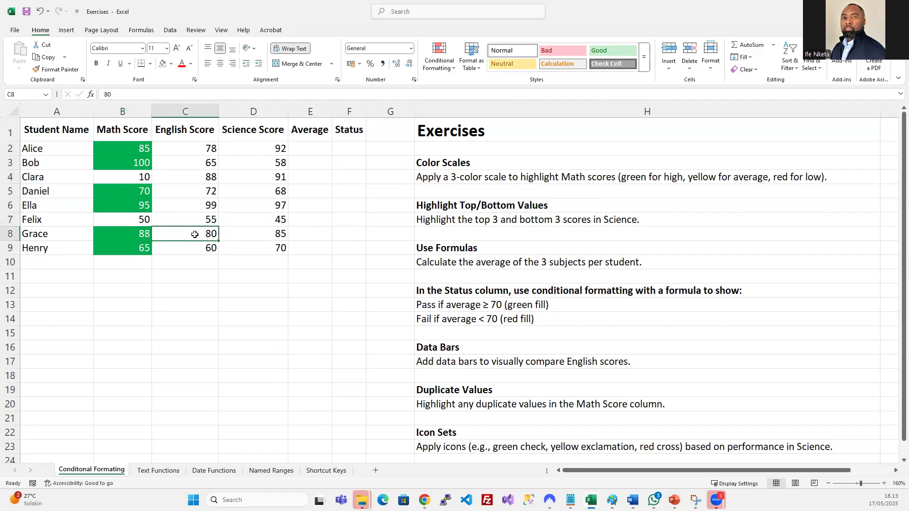
{"action": "left_click", "coordinate": [148, 180]}
{"action": "left_click", "coordinate": [149, 223]}
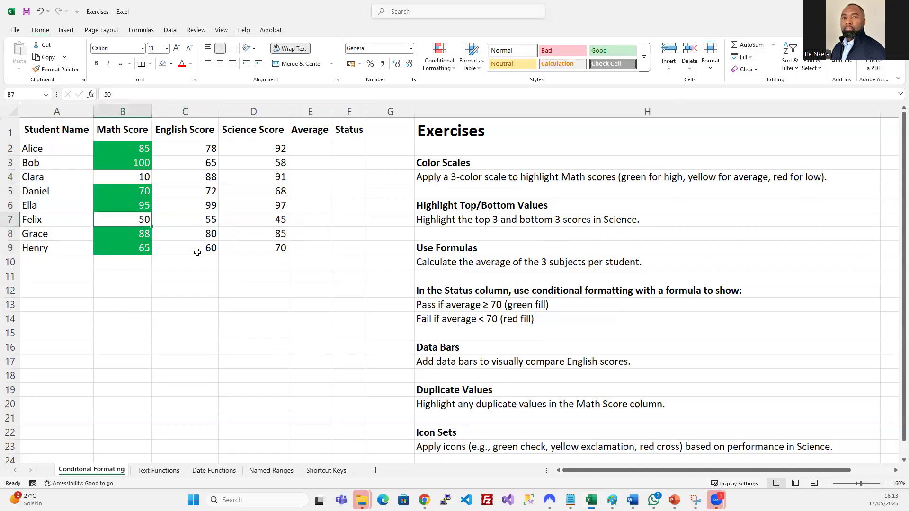
- Start a new rule for the Math scores in B2:B9 that formats only cells with a value less than 51
{"action": "left_click_drag", "start_coordinate": [124, 148], "coordinate": [130, 248]}
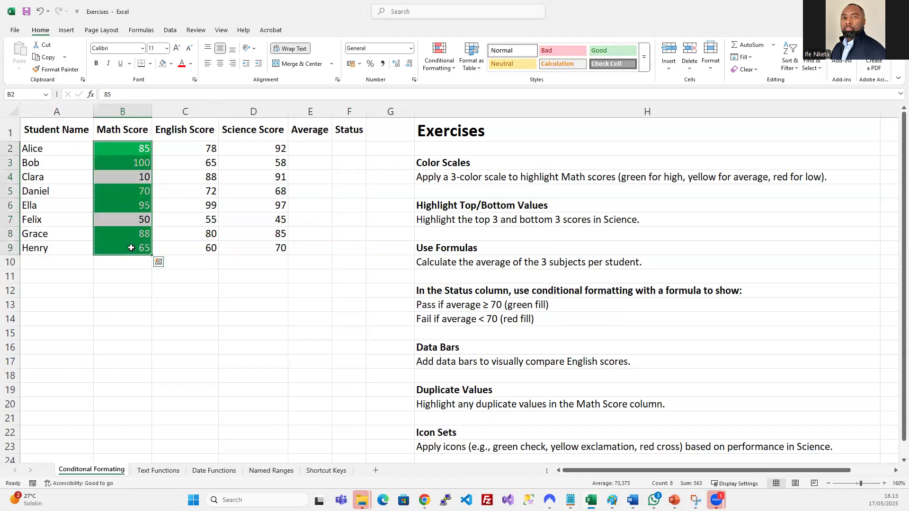
{"action": "left_click", "coordinate": [436, 63]}
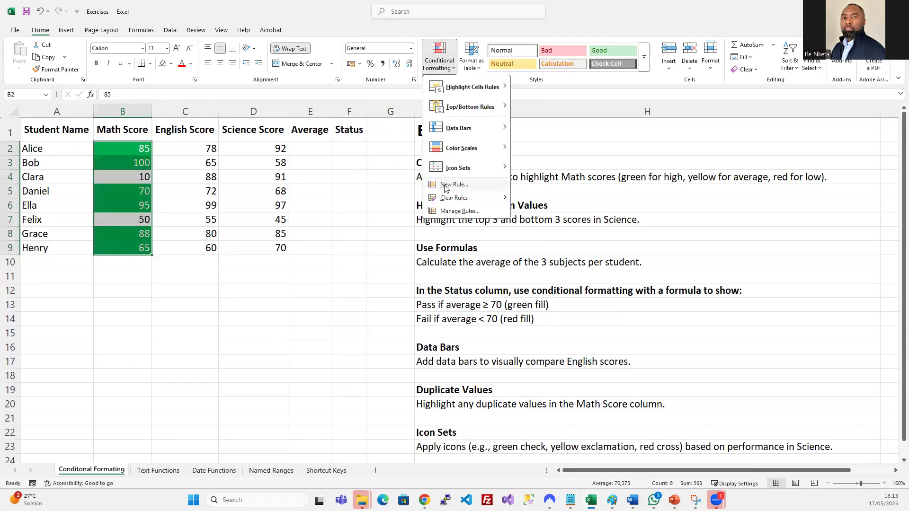
{"action": "left_click", "coordinate": [460, 212]}
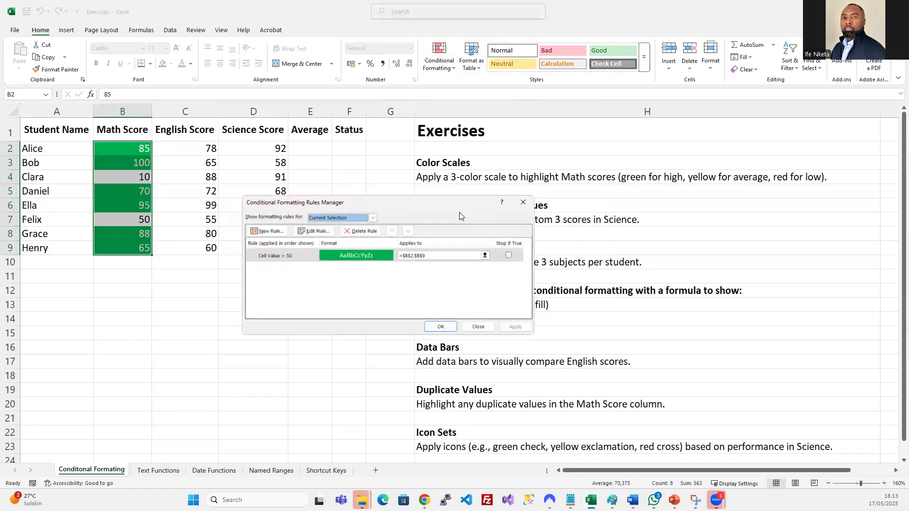
{"action": "left_click", "coordinate": [282, 232]}
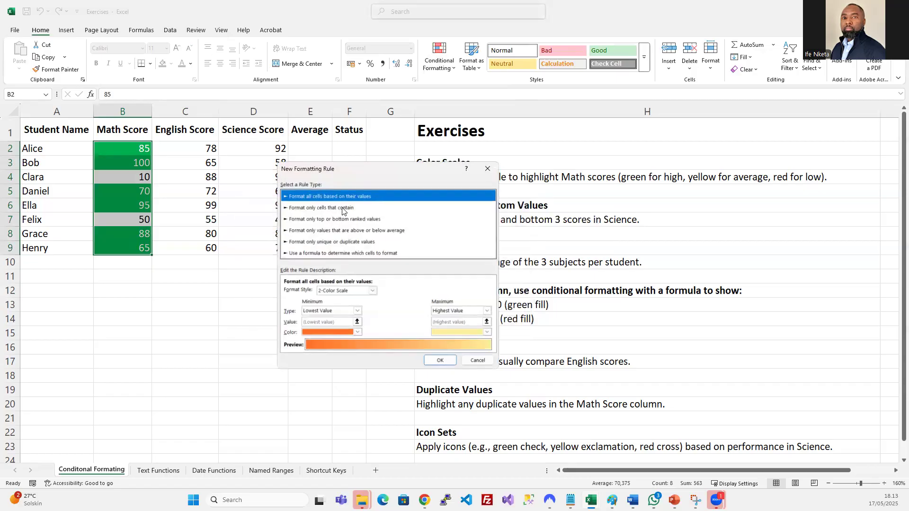
{"action": "left_click", "coordinate": [343, 208]}
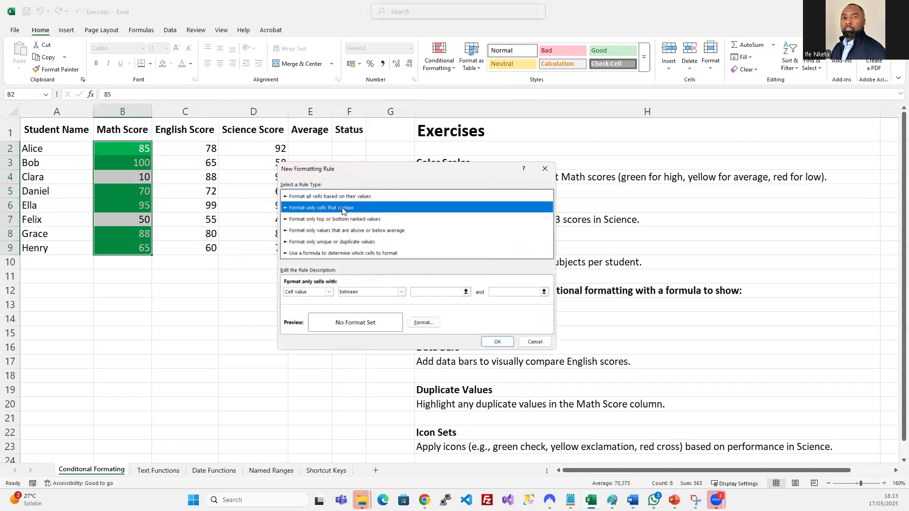
{"action": "left_click", "coordinate": [402, 292]}
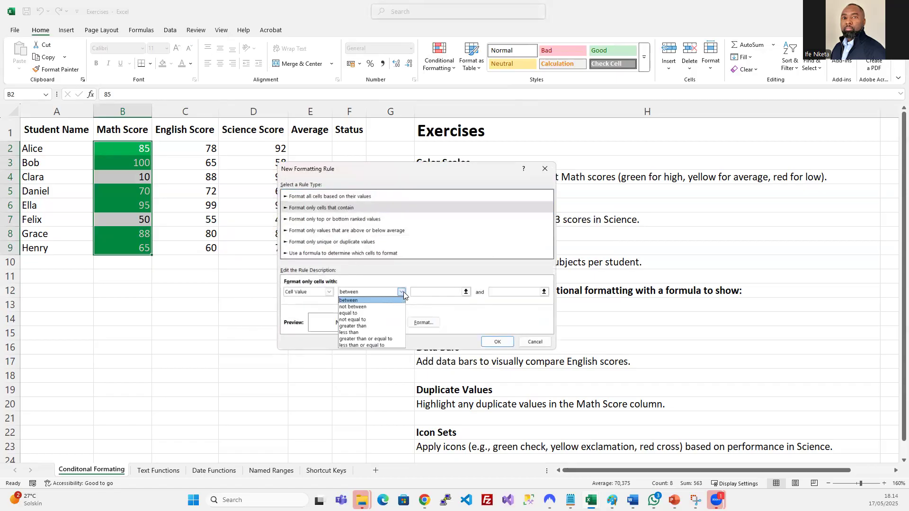
{"action": "left_click", "coordinate": [357, 332]}
{"action": "left_click", "coordinate": [430, 291]}
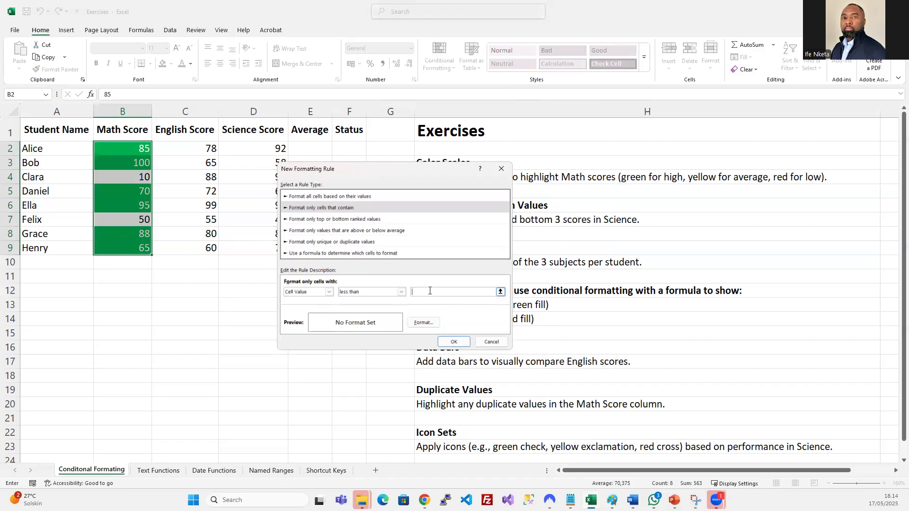
{"action": "type", "text": "51"}
- Give the less-than-51 rule a red fill with white font and add it to the Math scores' rules
{"action": "left_click", "coordinate": [422, 323]}
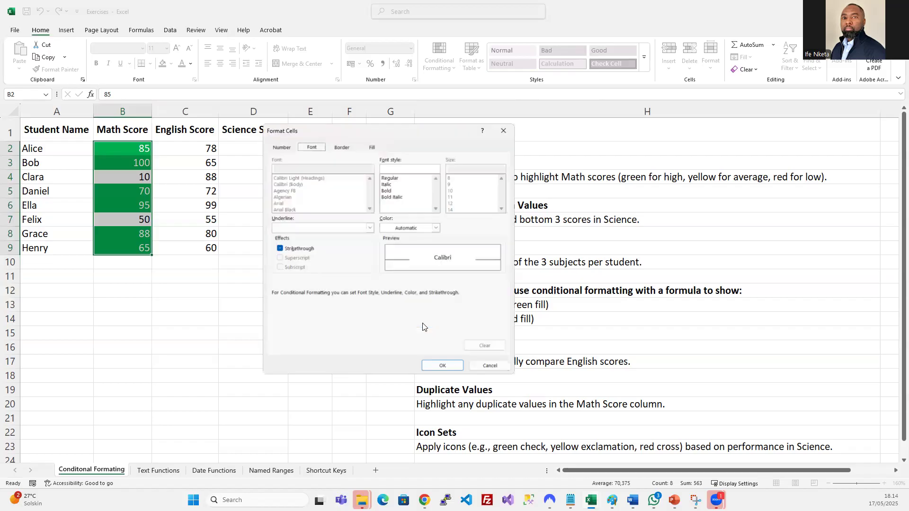
{"action": "left_click", "coordinate": [340, 145]}
{"action": "left_click", "coordinate": [372, 145]}
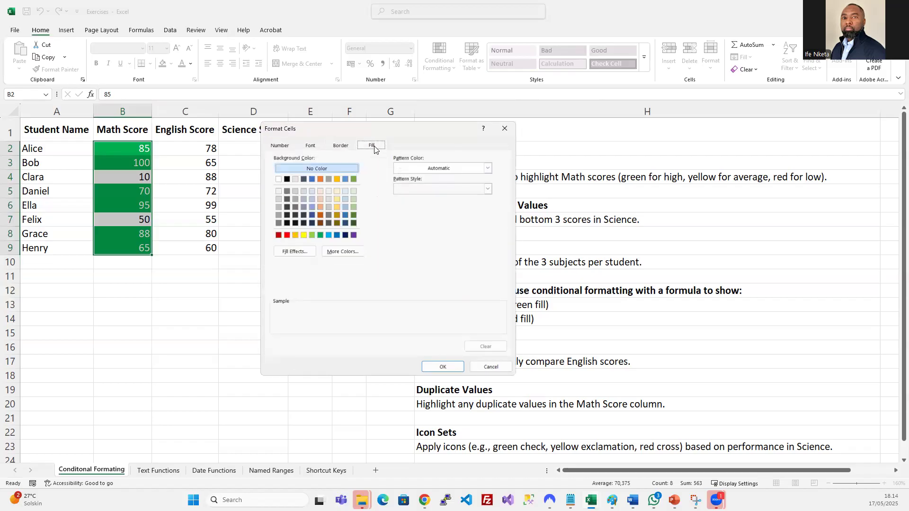
{"action": "left_click", "coordinate": [287, 235]}
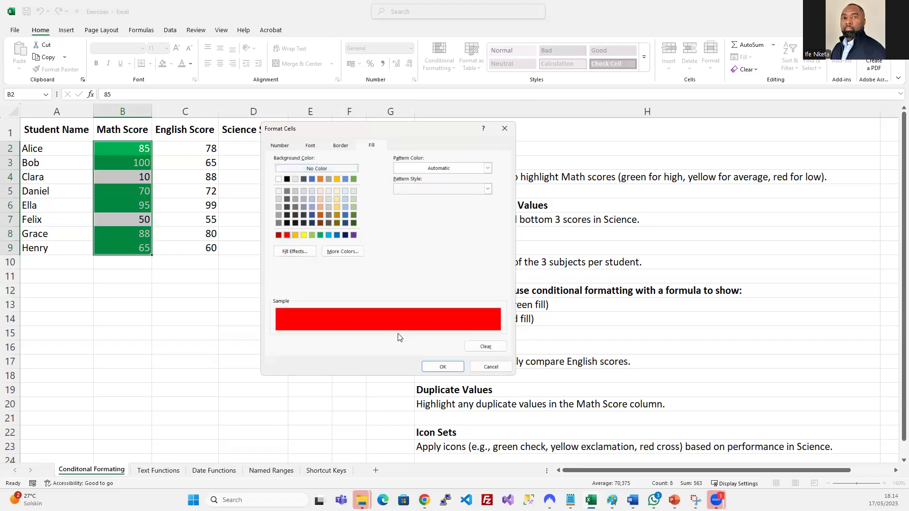
{"action": "left_click", "coordinate": [443, 367]}
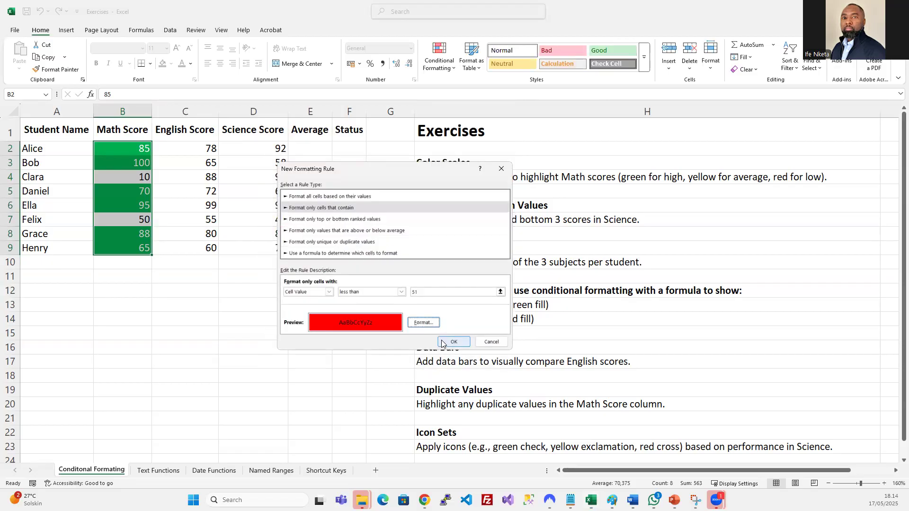
{"action": "left_click", "coordinate": [423, 322]}
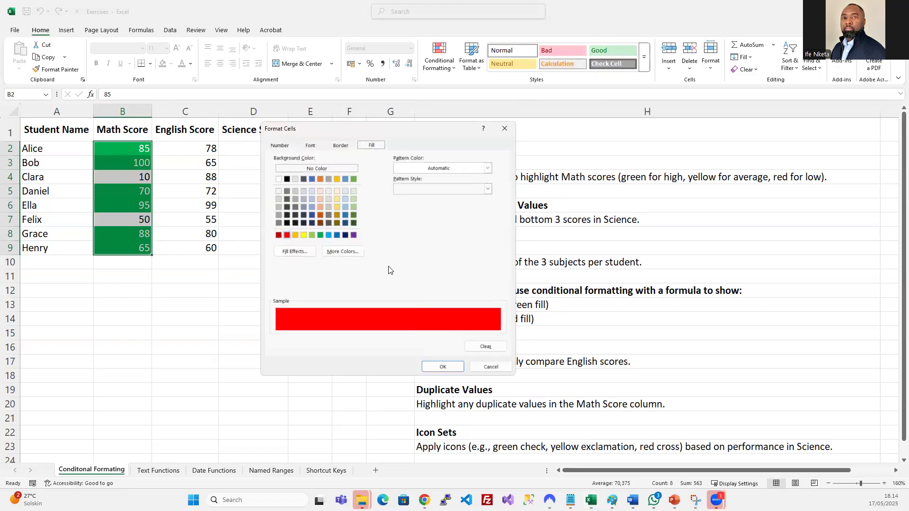
{"action": "left_click", "coordinate": [310, 145]}
{"action": "left_click", "coordinate": [436, 227]}
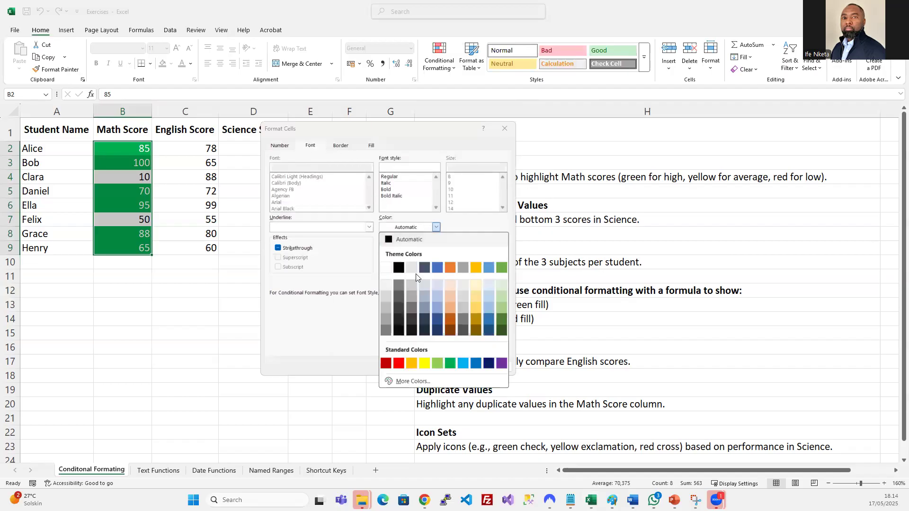
{"action": "left_click", "coordinate": [385, 268]}
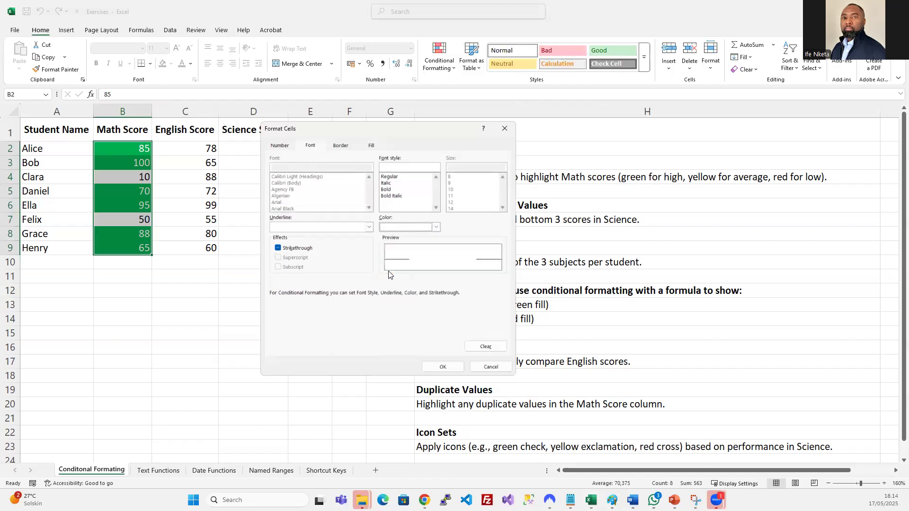
{"action": "left_click", "coordinate": [449, 365]}
{"action": "left_click", "coordinate": [453, 342]}
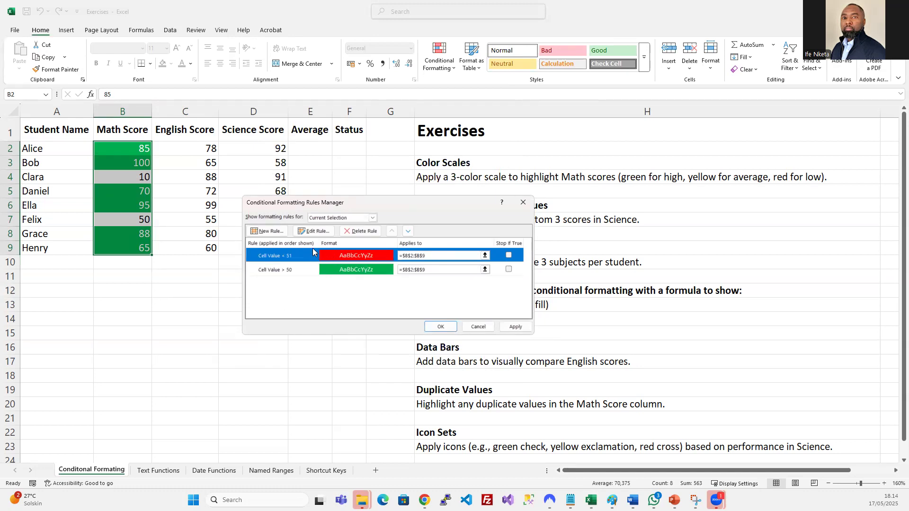
- Move the less-than-51 rule below the greater-than-50 rule, apply both to the Math scores and close the rules manager
{"action": "left_click", "coordinate": [406, 232]}
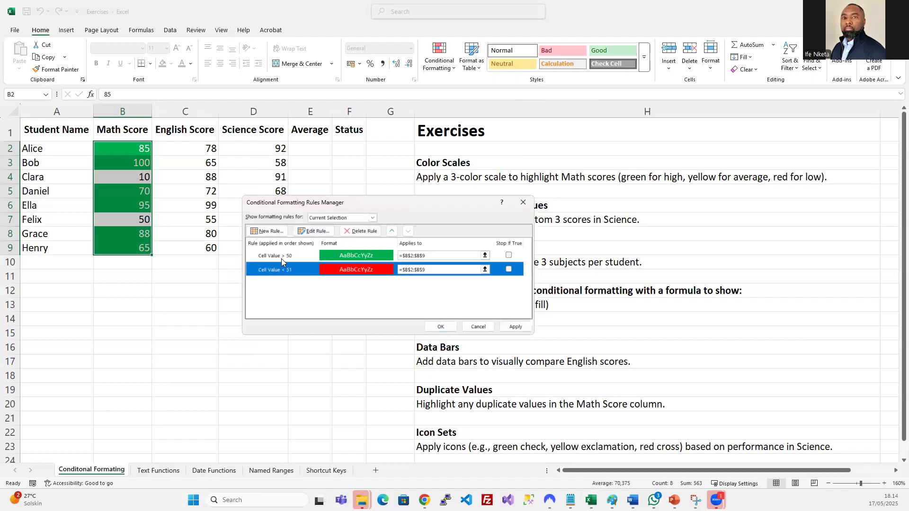
{"action": "left_click", "coordinate": [514, 327]}
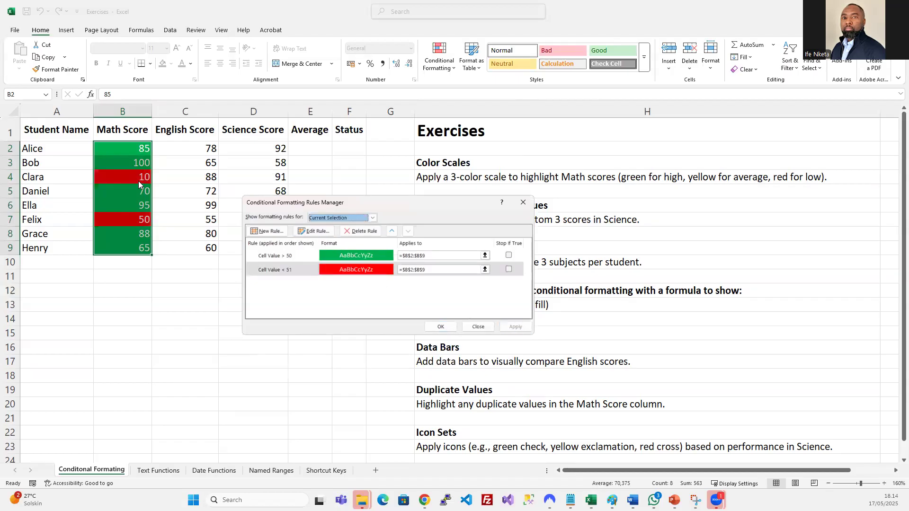
{"action": "left_click", "coordinate": [439, 327]}
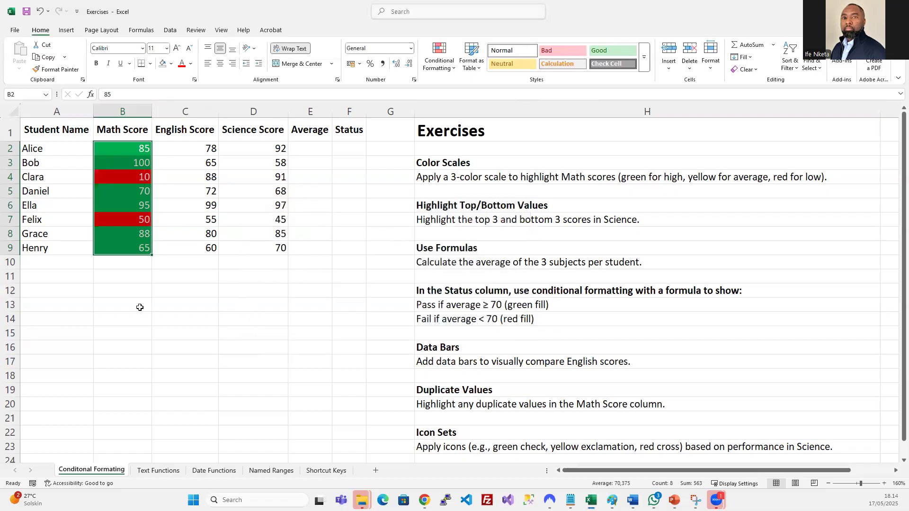
{"action": "left_click", "coordinate": [208, 291]}
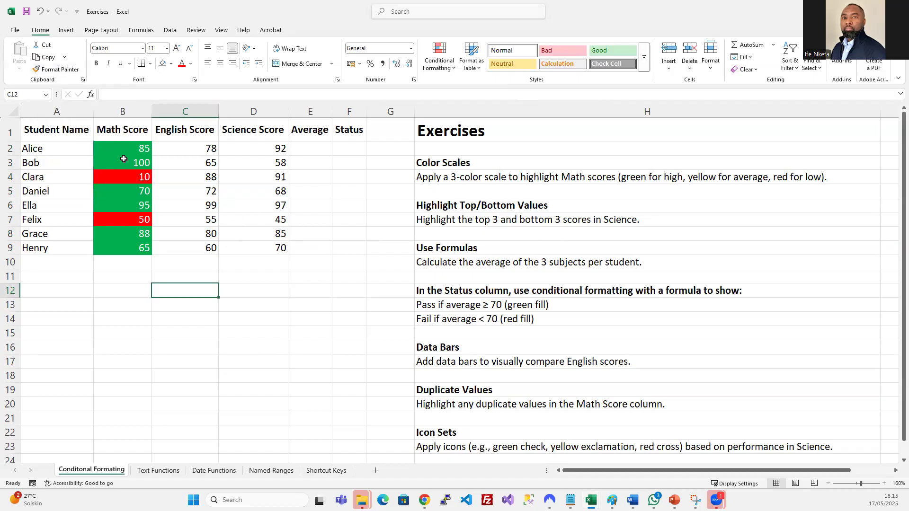
{"action": "left_click", "coordinate": [208, 186]}
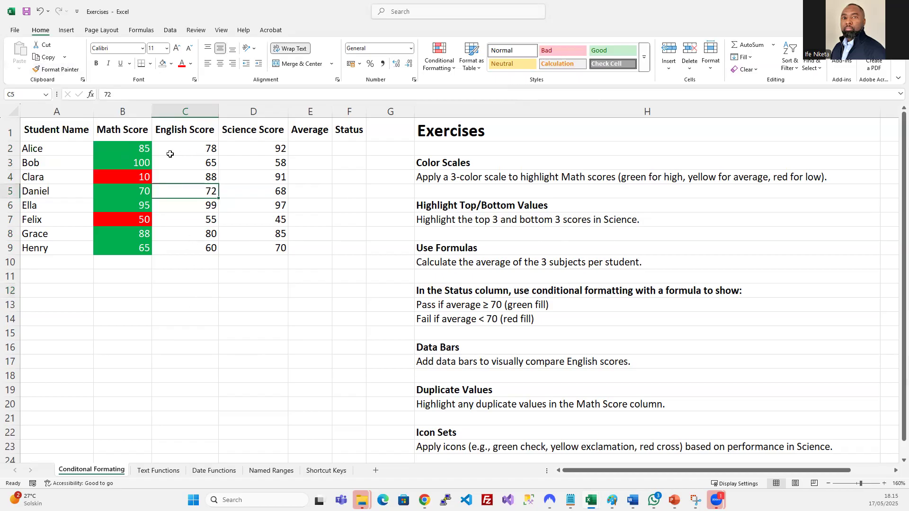
{"action": "mouse_move", "coordinate": [179, 147]}
{"action": "left_mouse_down"}
{"action": "mouse_move", "coordinate": [257, 163]}
{"action": "mouse_move", "coordinate": [267, 247]}
{"action": "left_mouse_up"}
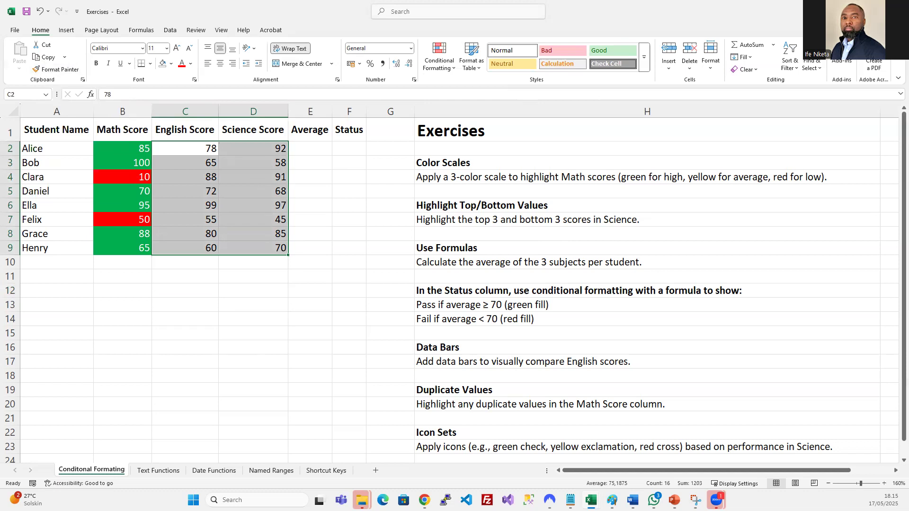
{"action": "left_click", "coordinate": [258, 177]}
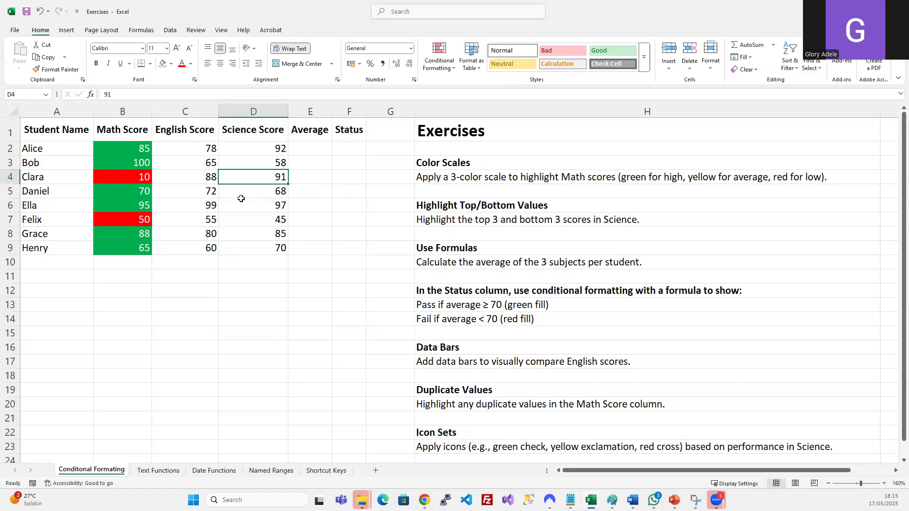
{"action": "left_click", "coordinate": [135, 148]}
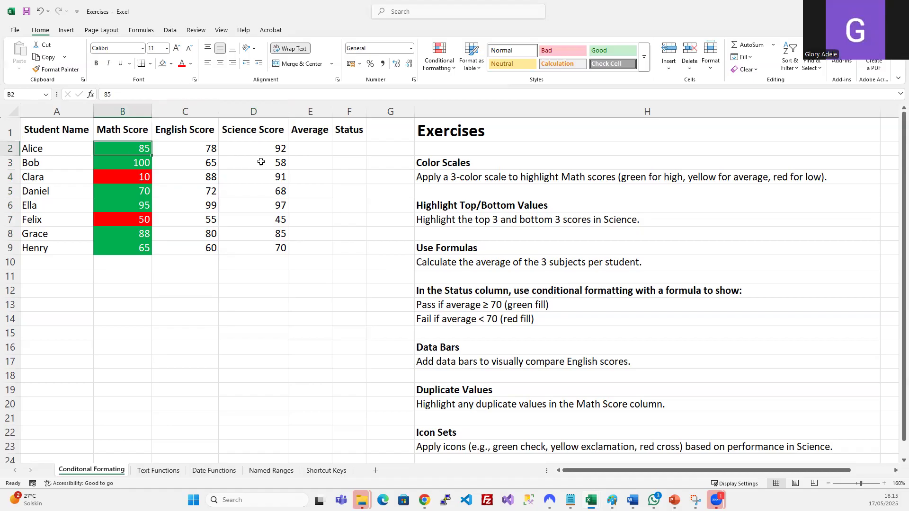
{"action": "left_click", "coordinate": [206, 151]}
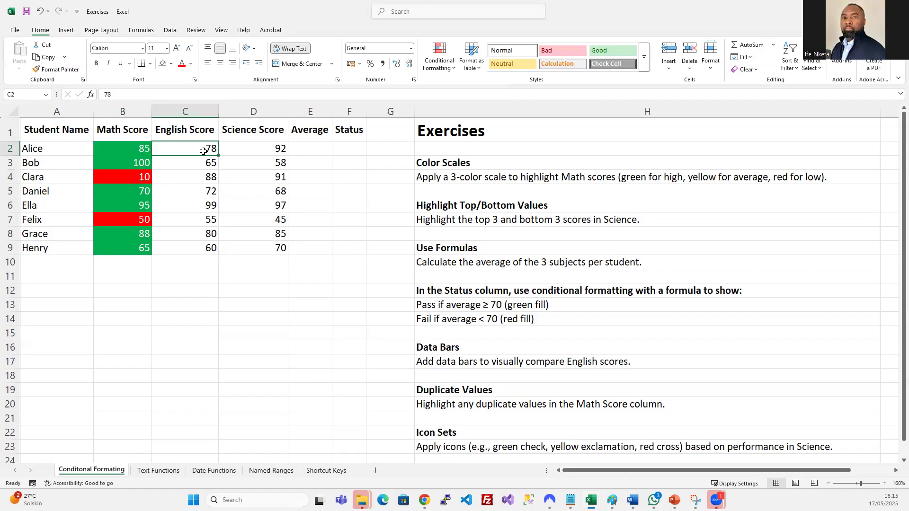
{"action": "left_click_drag", "start_coordinate": [203, 149], "coordinate": [200, 246]}
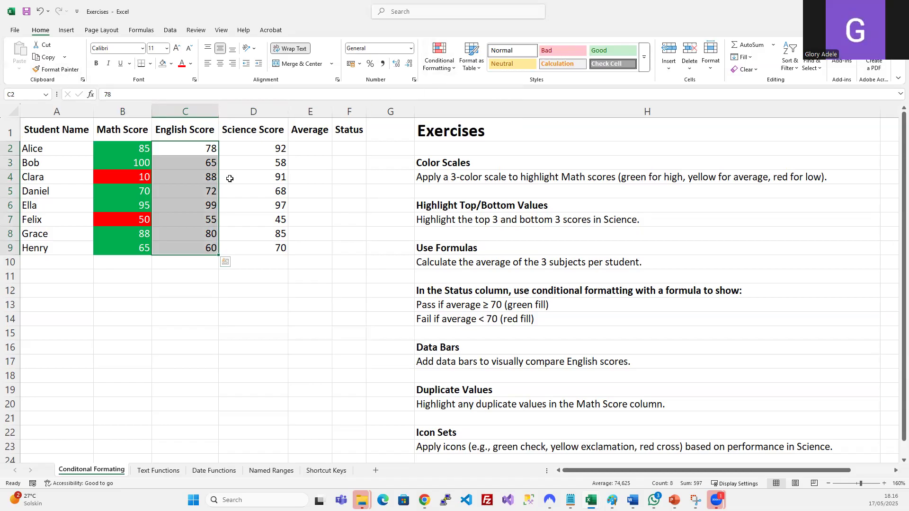
{"action": "left_click", "coordinate": [208, 163]}
{"action": "left_click", "coordinate": [206, 149]}
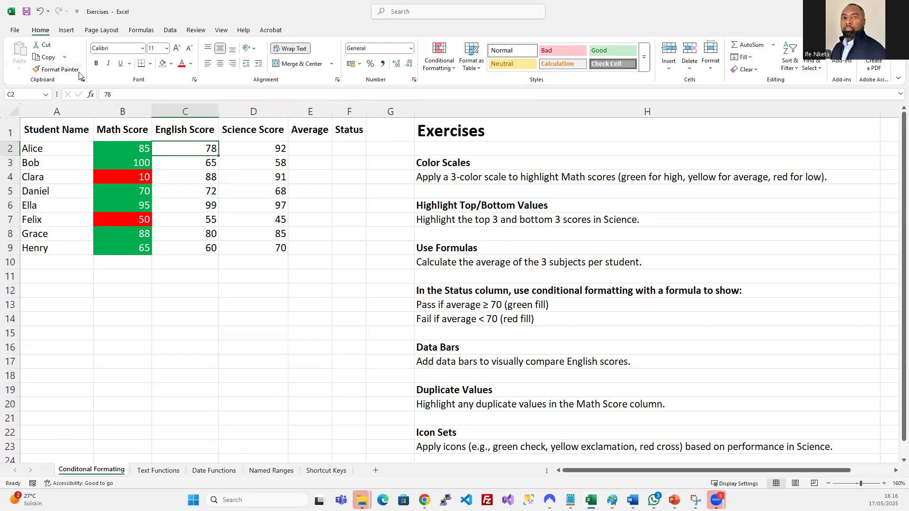
{"action": "left_click", "coordinate": [138, 150]}
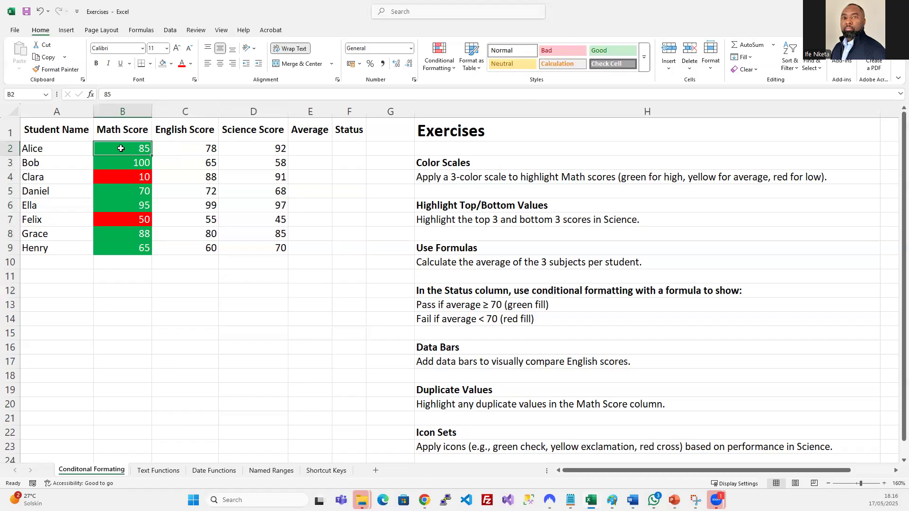
{"action": "left_click_drag", "start_coordinate": [121, 148], "coordinate": [128, 246]}
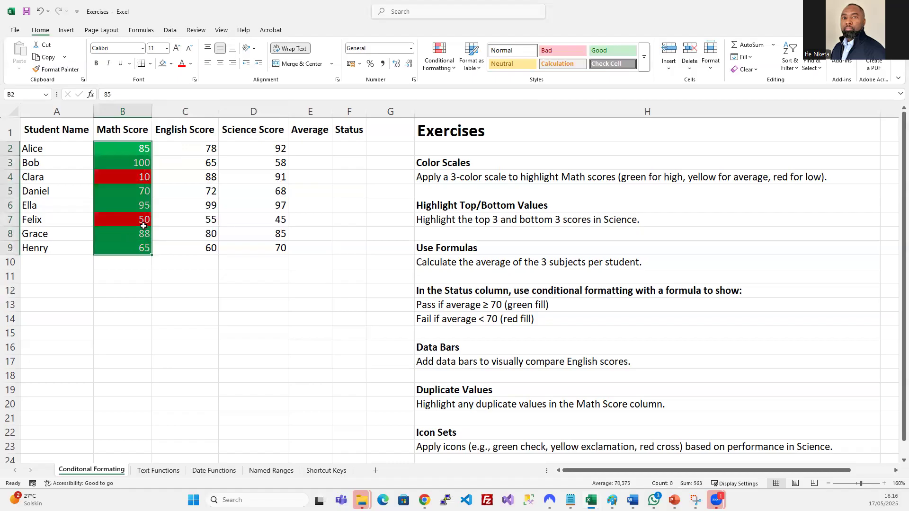
{"action": "left_click", "coordinate": [211, 165]}
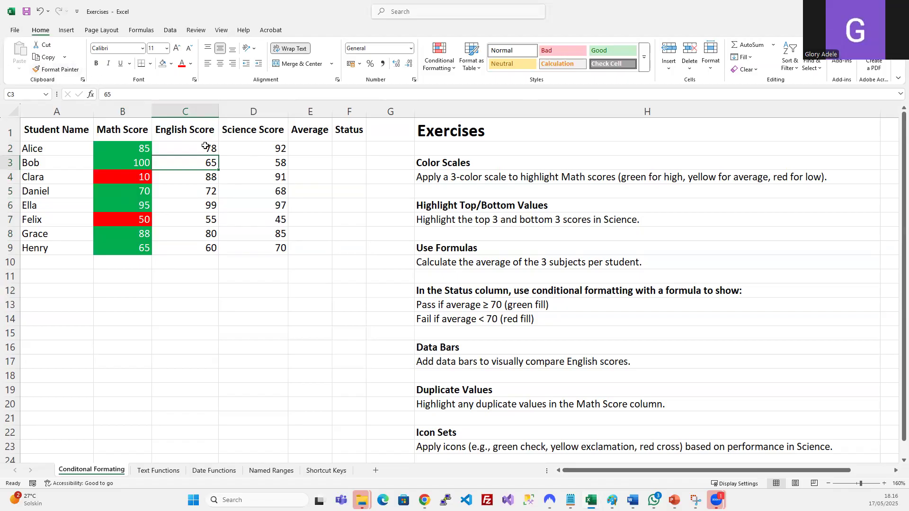
- Copy the conditional formatting of Math score B2 to English score C2 with Format Painter locked on for repeated use
{"action": "left_click", "coordinate": [113, 147]}
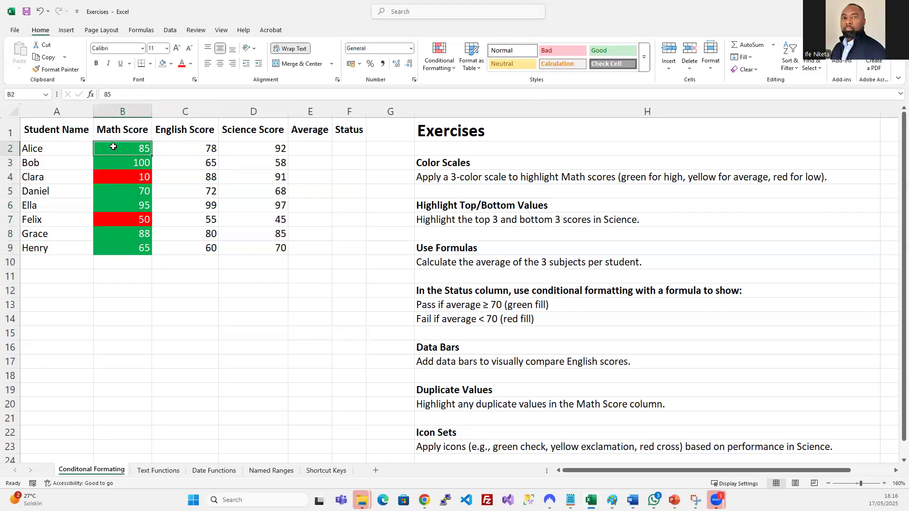
{"action": "left_click", "coordinate": [52, 70]}
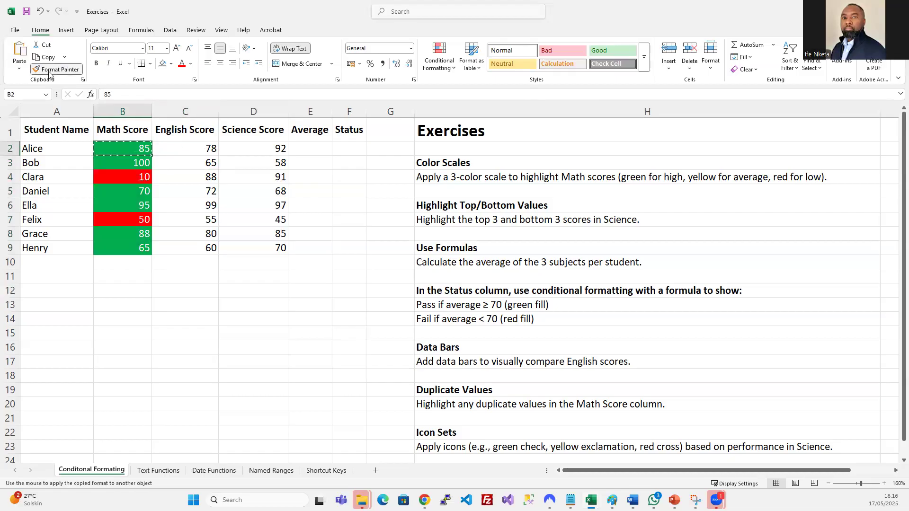
{"action": "left_click", "coordinate": [56, 70]}
{"action": "left_click", "coordinate": [56, 70]}
{"action": "left_click", "coordinate": [196, 149]}
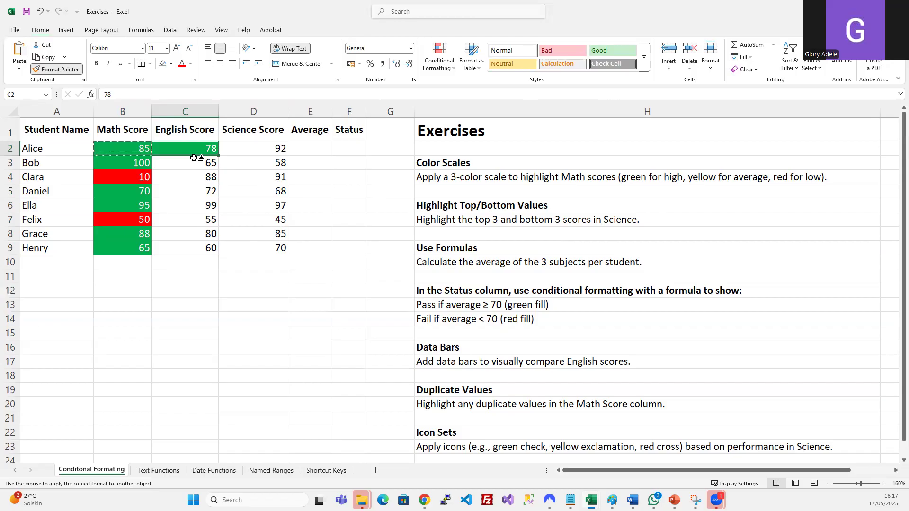
- Apply the copied conditional formatting to the English and Science scores in C2:D9 and stop the Format Painter
{"action": "mouse_move", "coordinate": [197, 148]}
{"action": "left_mouse_down"}
{"action": "mouse_move", "coordinate": [251, 169]}
{"action": "mouse_move", "coordinate": [284, 246]}
{"action": "mouse_move", "coordinate": [269, 246]}
{"action": "left_mouse_up"}
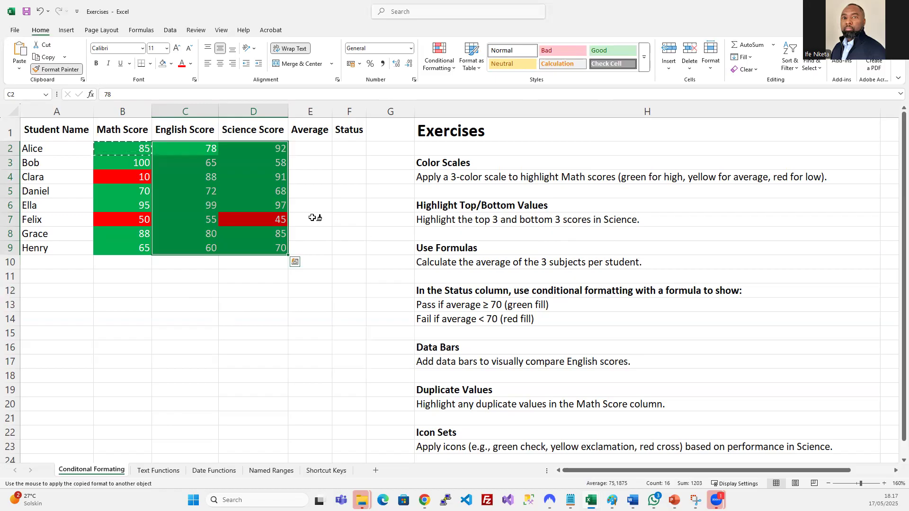
{"action": "key", "text": "Escape"}
{"action": "left_click", "coordinate": [317, 262]}
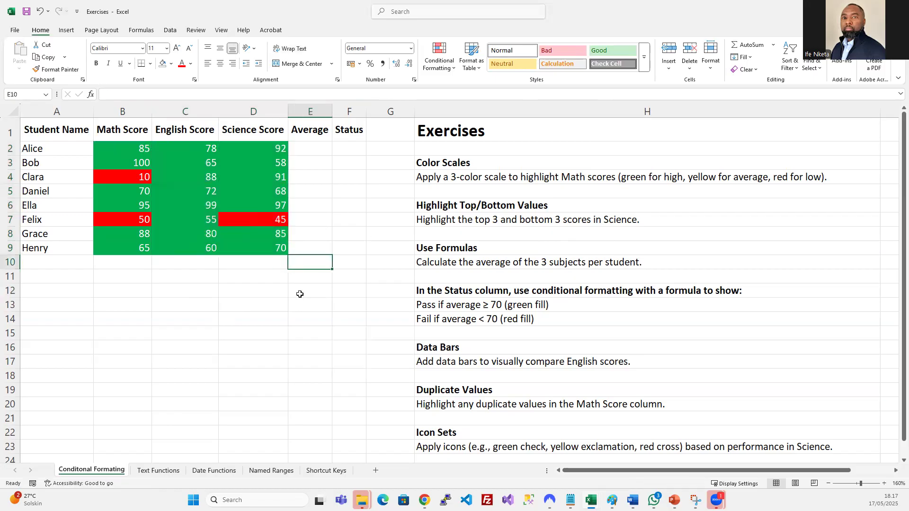
{"action": "left_click", "coordinate": [266, 221]}
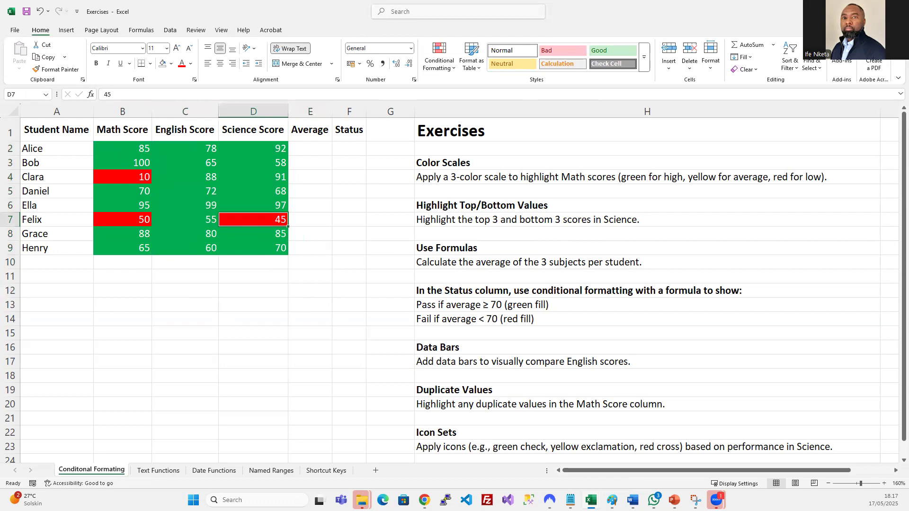
{"action": "left_click", "coordinate": [164, 293]}
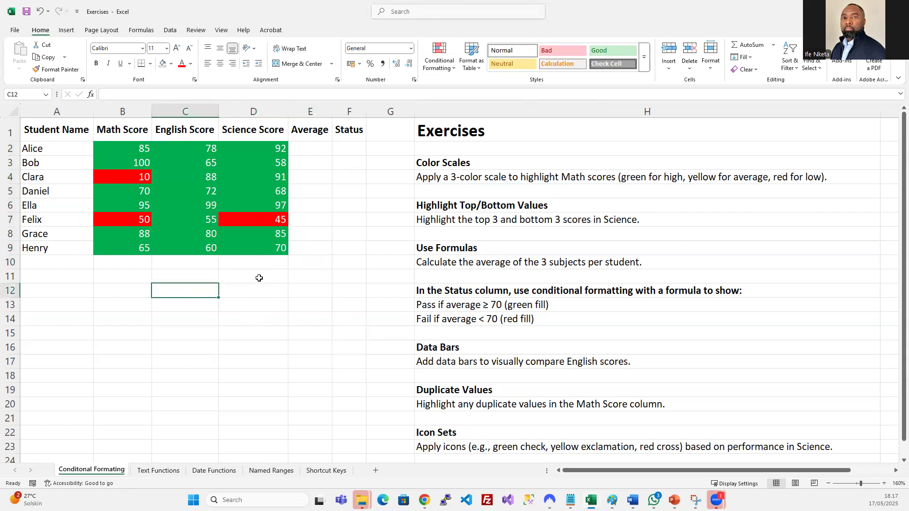
- Center the contents of the Math, English and Science Score columns, B through D
{"action": "left_click_drag", "start_coordinate": [120, 113], "coordinate": [253, 112]}
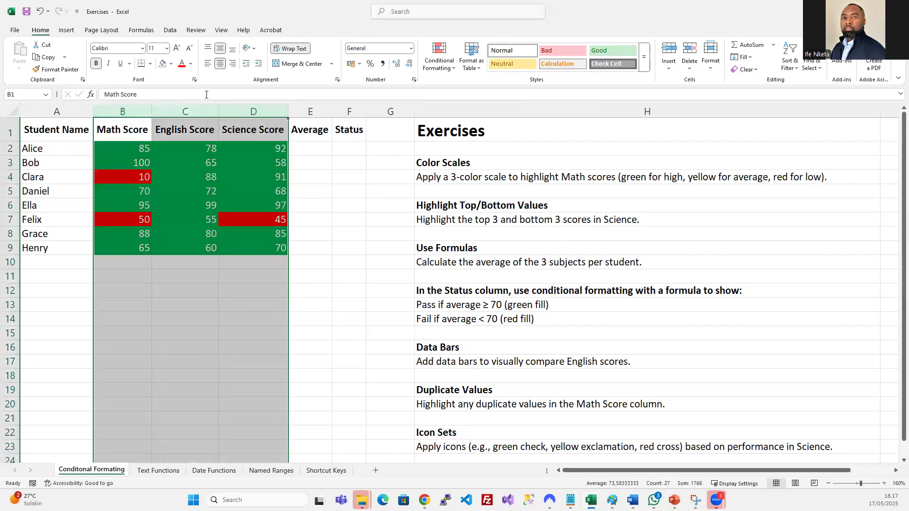
{"action": "left_click", "coordinate": [220, 66]}
{"action": "left_click", "coordinate": [220, 67]}
{"action": "left_click", "coordinate": [282, 275]}
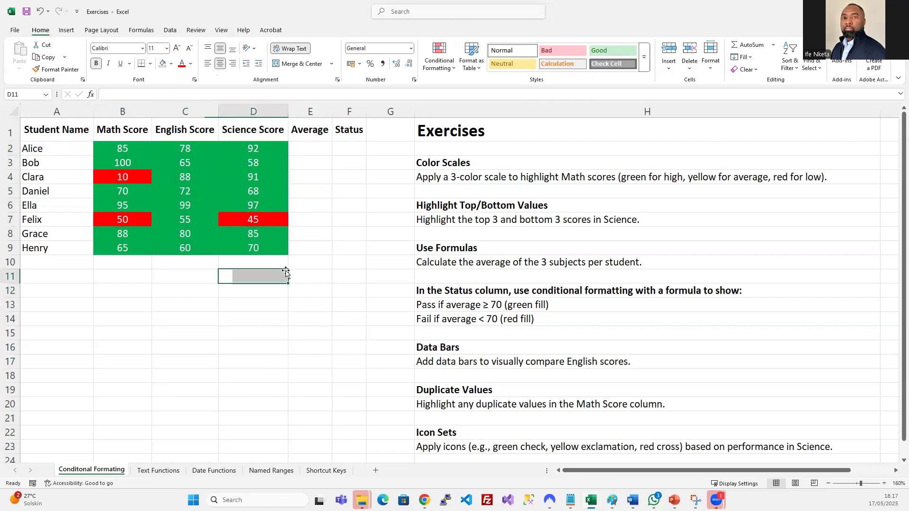
{"action": "left_click", "coordinate": [350, 234]}
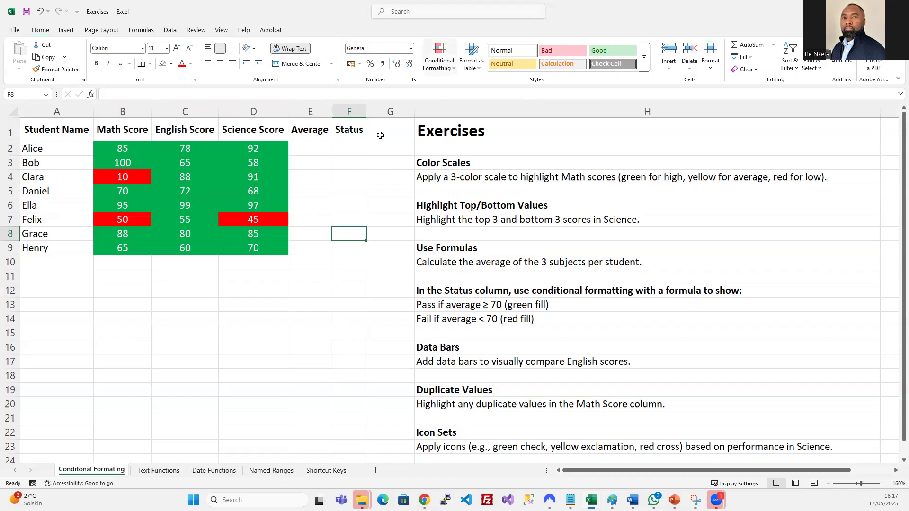
- Clear all conditional formatting rules from the scores in B2:D9 only
{"action": "left_click_drag", "start_coordinate": [108, 144], "coordinate": [261, 246]}
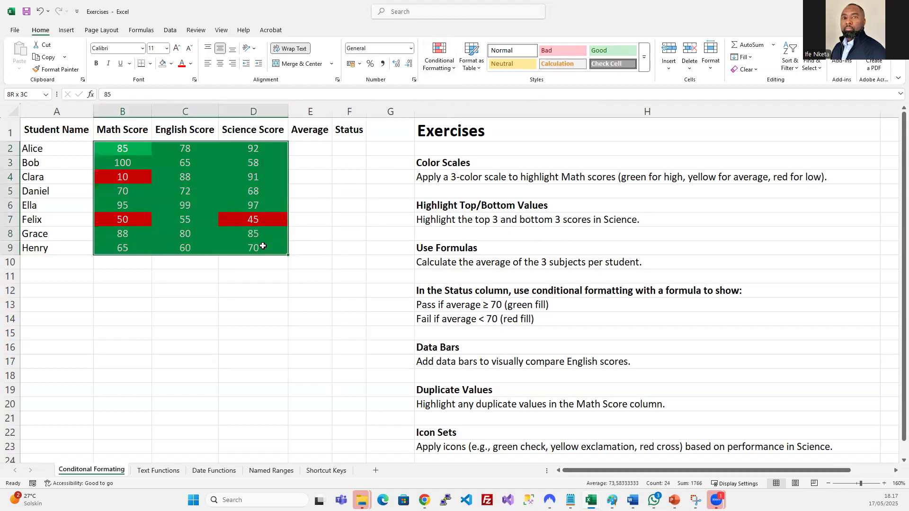
{"action": "left_click", "coordinate": [451, 63]}
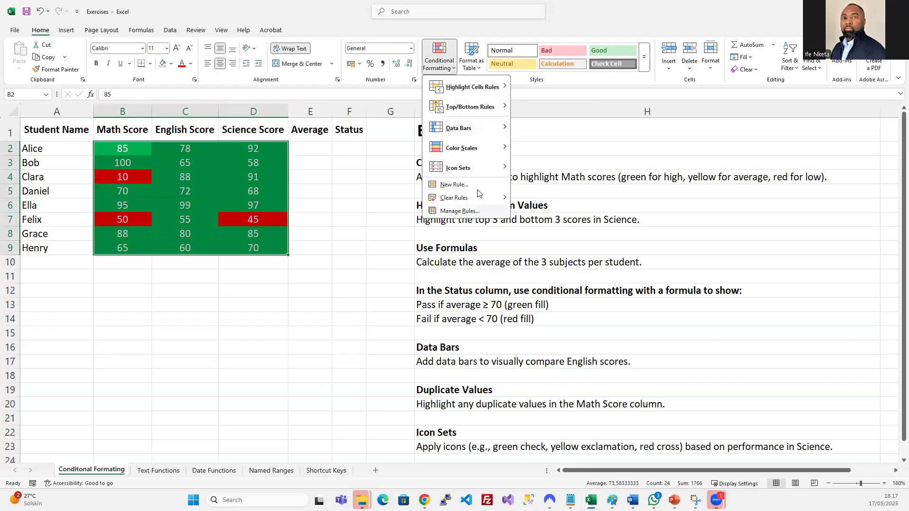
{"action": "mouse_move", "coordinate": [457, 202]}
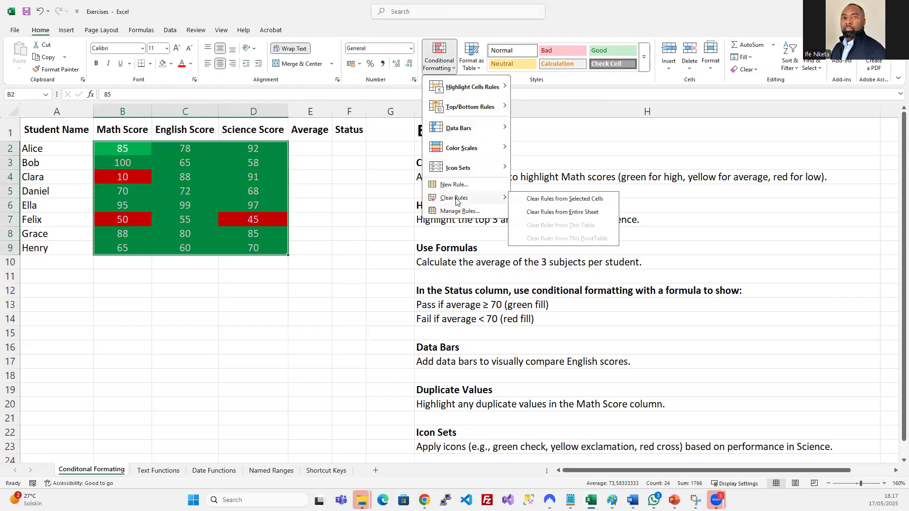
{"action": "left_click", "coordinate": [568, 199]}
{"action": "left_click", "coordinate": [209, 222]}
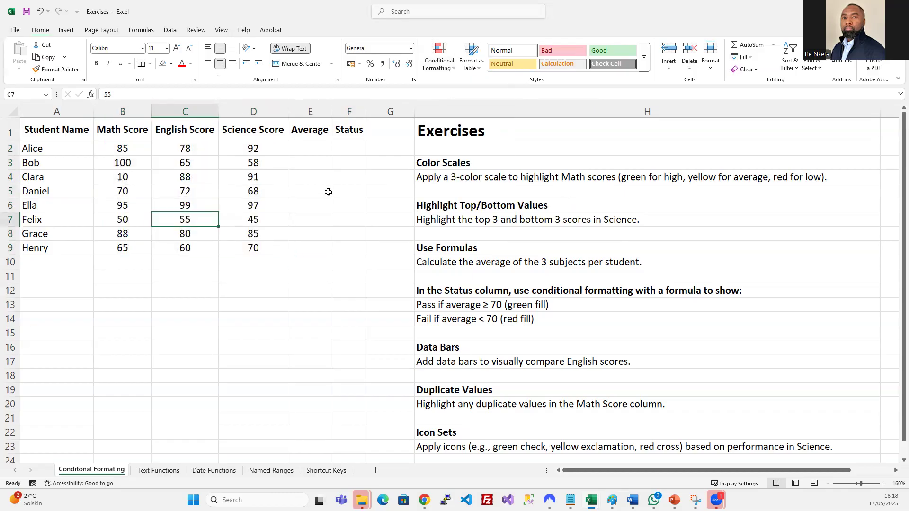
- Examine the exercise instructions in column H and the score, Average and Status columns they refer to
{"action": "left_click_drag", "start_coordinate": [115, 149], "coordinate": [120, 248]}
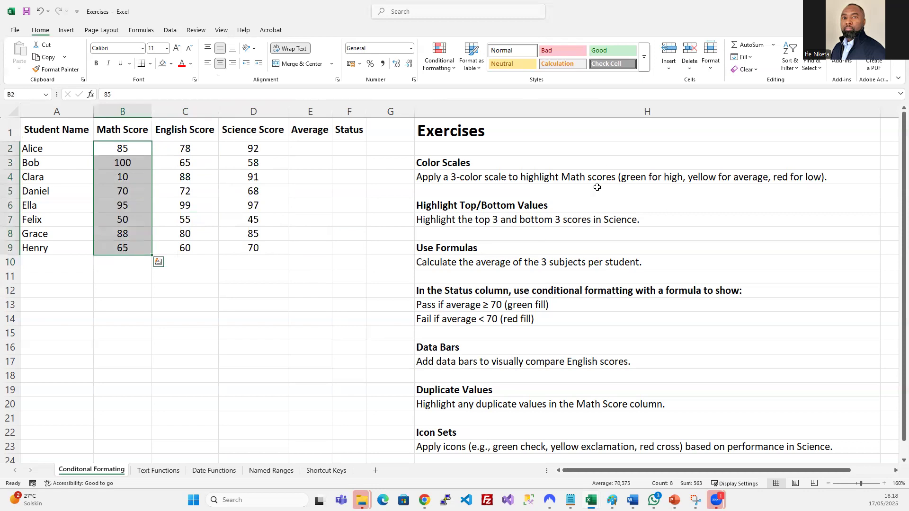
{"action": "scroll", "coordinate": [575, 274], "scroll_direction": "down", "scroll_amount": 3}
{"action": "scroll", "coordinate": [575, 276], "scroll_direction": "up", "scroll_amount": 3}
{"action": "scroll", "coordinate": [554, 226], "scroll_direction": "down", "scroll_amount": 5}
{"action": "scroll", "coordinate": [513, 182], "scroll_direction": "up", "scroll_amount": 5}
{"action": "left_click_drag", "start_coordinate": [492, 166], "coordinate": [506, 432]}
{"action": "scroll", "coordinate": [511, 417], "scroll_direction": "down", "scroll_amount": 3}
{"action": "scroll", "coordinate": [526, 261], "scroll_direction": "up", "scroll_amount": 3}
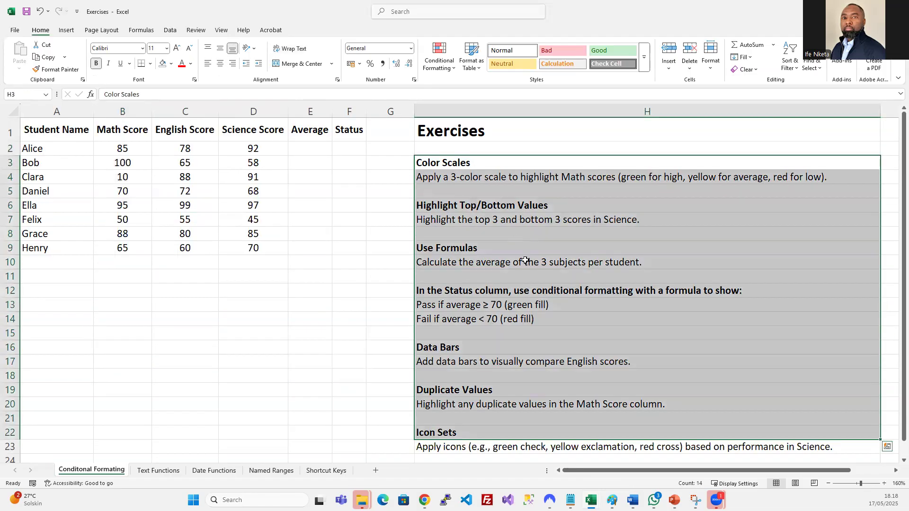
{"action": "left_click", "coordinate": [552, 247]}
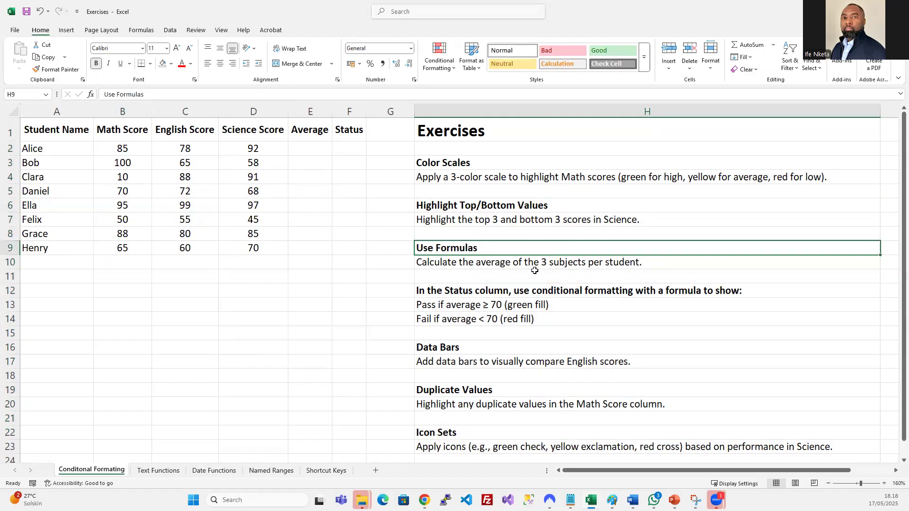
{"action": "left_click", "coordinate": [464, 162]}
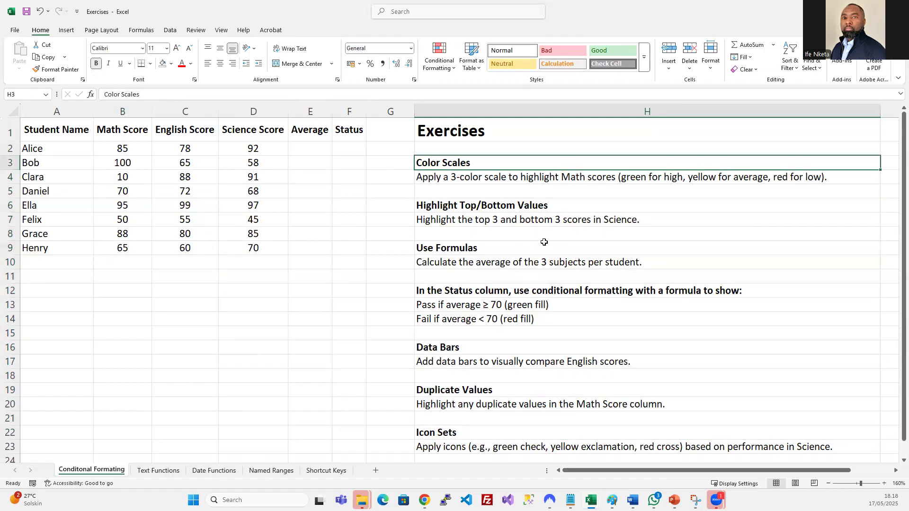
{"action": "scroll", "coordinate": [542, 246], "scroll_direction": "down", "scroll_amount": 2}
{"action": "scroll", "coordinate": [543, 246], "scroll_direction": "up", "scroll_amount": 2}
{"action": "left_click", "coordinate": [444, 176]}
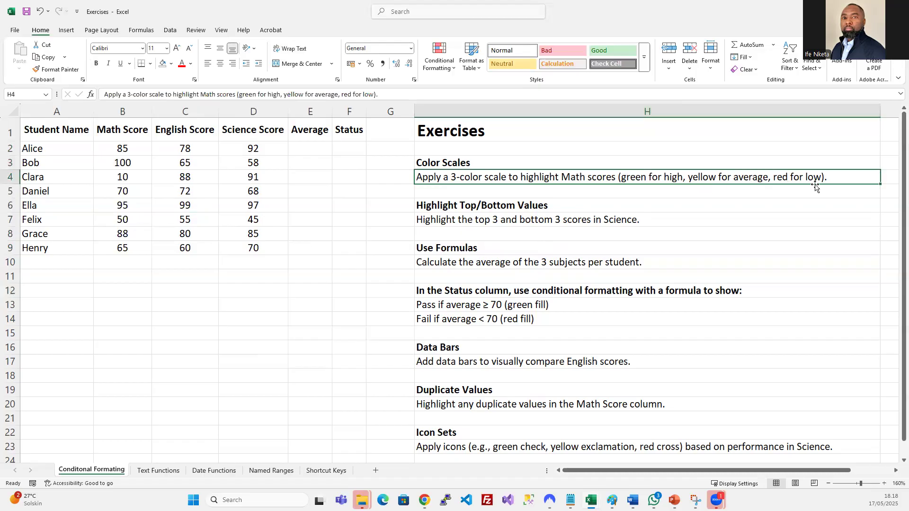
{"action": "left_click_drag", "start_coordinate": [308, 147], "coordinate": [310, 247]}
{"action": "left_click", "coordinate": [350, 150]}
{"action": "left_click_drag", "start_coordinate": [352, 175], "coordinate": [345, 252]}
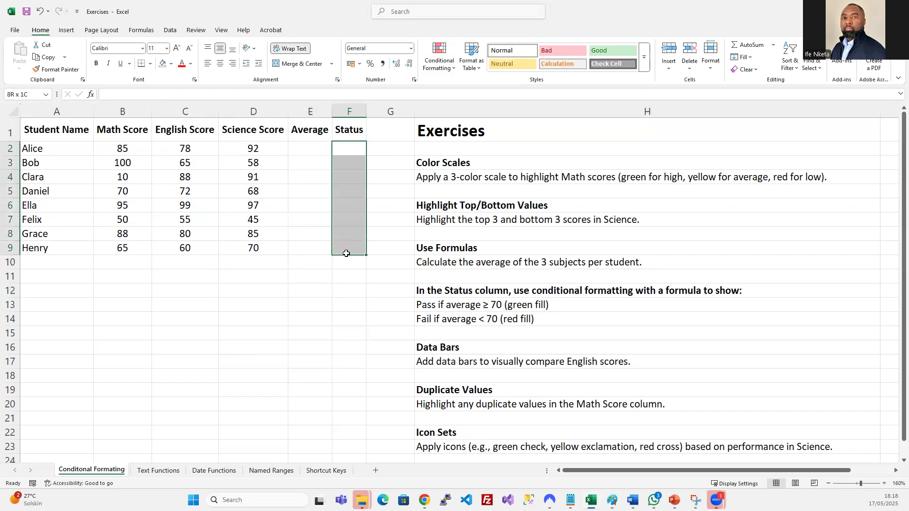
{"action": "left_click", "coordinate": [440, 212]}
{"action": "left_click", "coordinate": [432, 173]}
{"action": "left_click", "coordinate": [312, 148]}
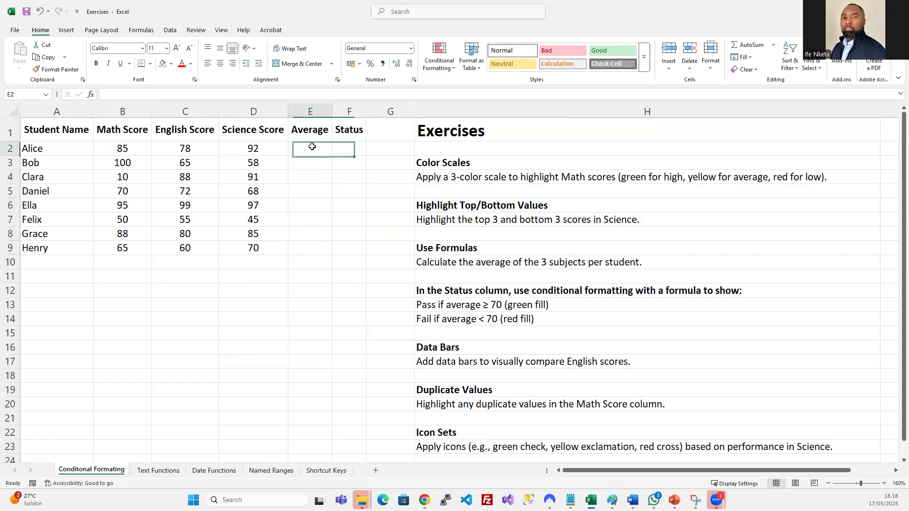
{"action": "left_click", "coordinate": [448, 64]}
{"action": "mouse_move", "coordinate": [471, 107]}
{"action": "left_click", "coordinate": [540, 226]}
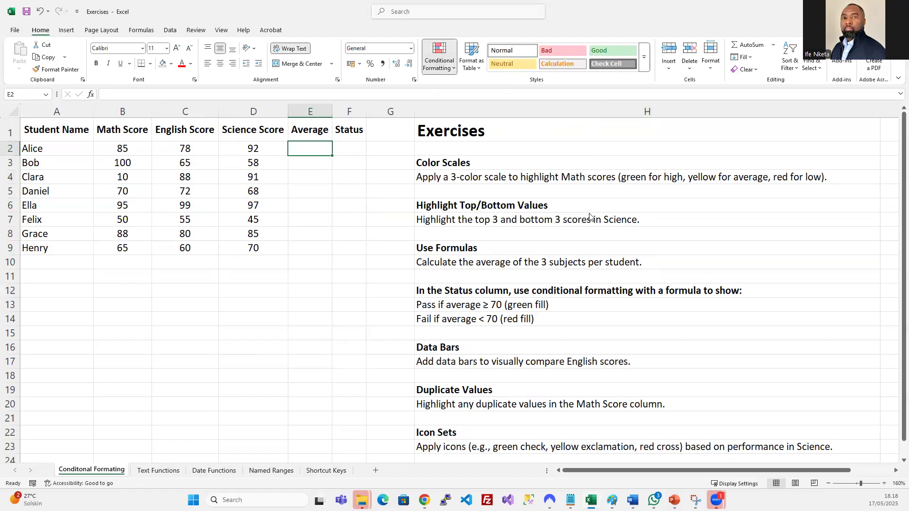
{"action": "left_click", "coordinate": [452, 350]}
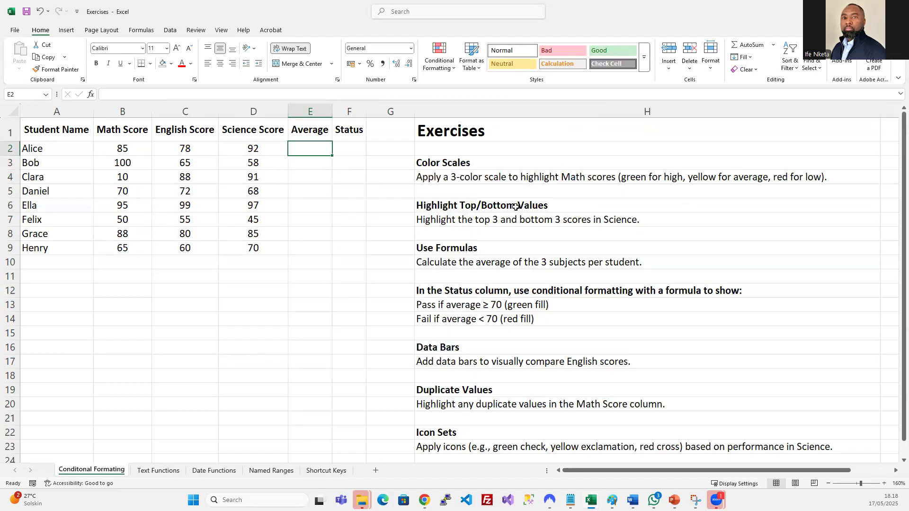
{"action": "left_click", "coordinate": [455, 207]}
{"action": "left_click", "coordinate": [458, 178]}
{"action": "left_click", "coordinate": [440, 56]}
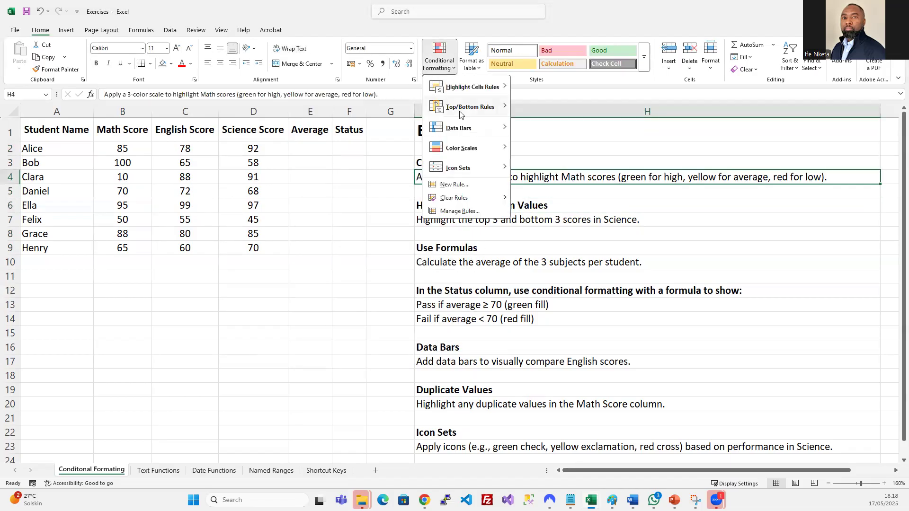
{"action": "mouse_move", "coordinate": [466, 151]}
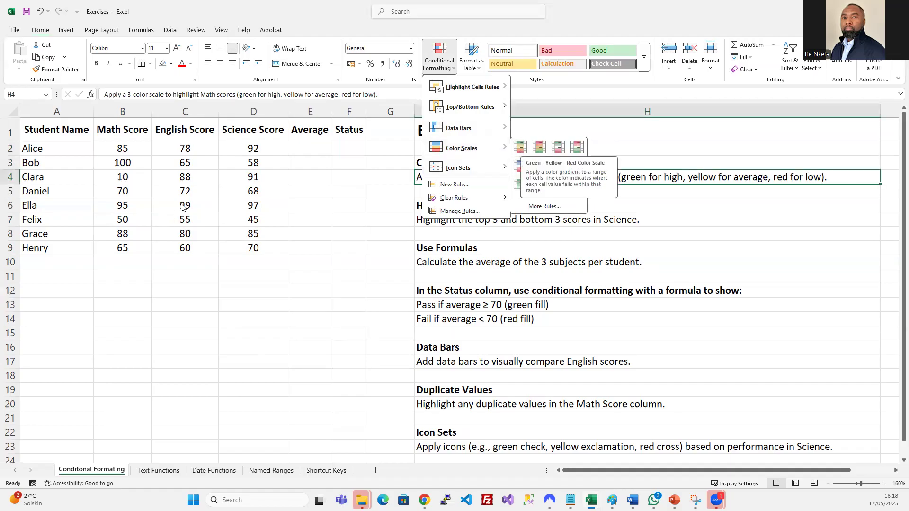
{"action": "left_click", "coordinate": [165, 202]}
{"action": "left_click", "coordinate": [165, 203]}
- Apply the Green - Yellow - Red color scale to the Math scores in B2:B9
{"action": "left_click_drag", "start_coordinate": [119, 147], "coordinate": [113, 248]}
{"action": "left_click", "coordinate": [441, 55]}
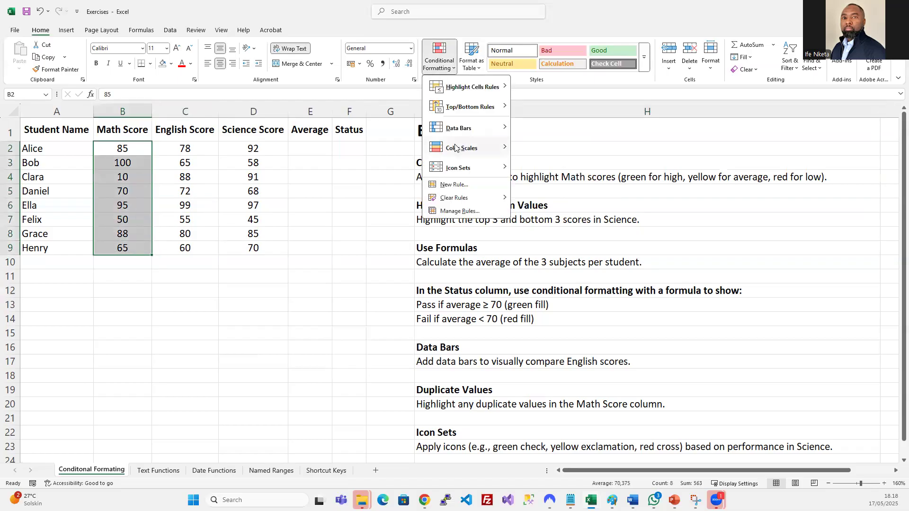
{"action": "mouse_move", "coordinate": [457, 148]}
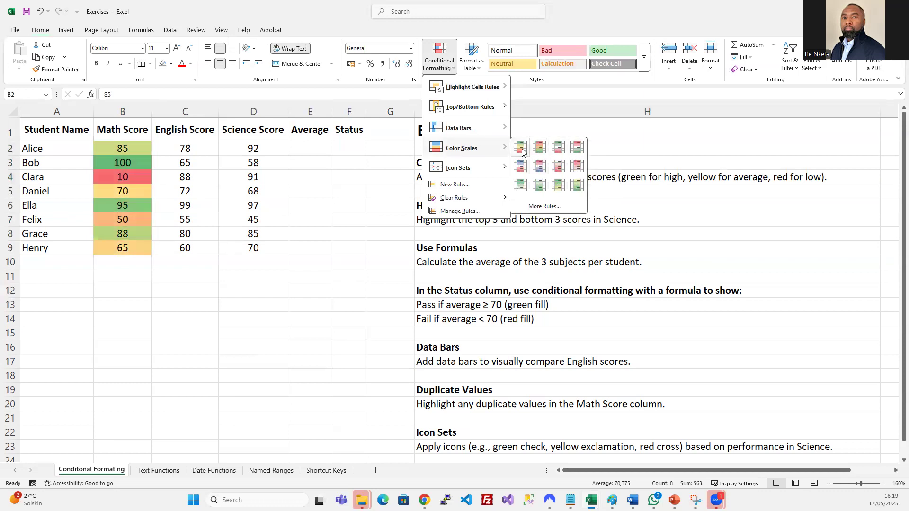
{"action": "left_click", "coordinate": [522, 149]}
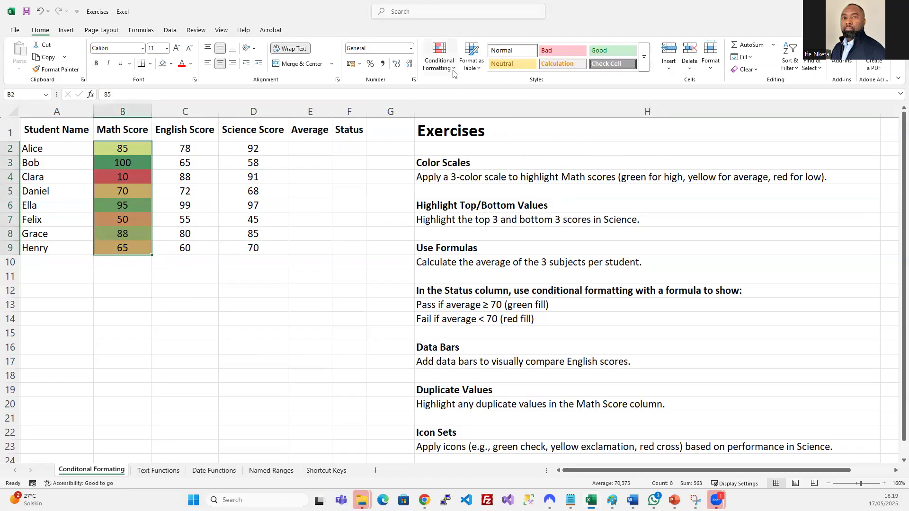
- Examine the settings of the Math scores' Graded Color Scale rule, then close the rule and the rules manager without changes
{"action": "left_click", "coordinate": [439, 57]}
{"action": "left_click", "coordinate": [465, 211]}
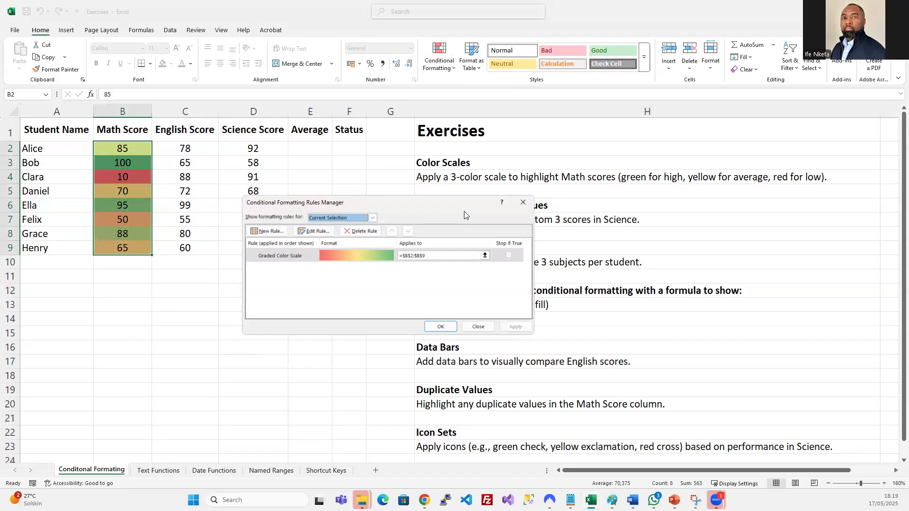
{"action": "left_click", "coordinate": [290, 252]}
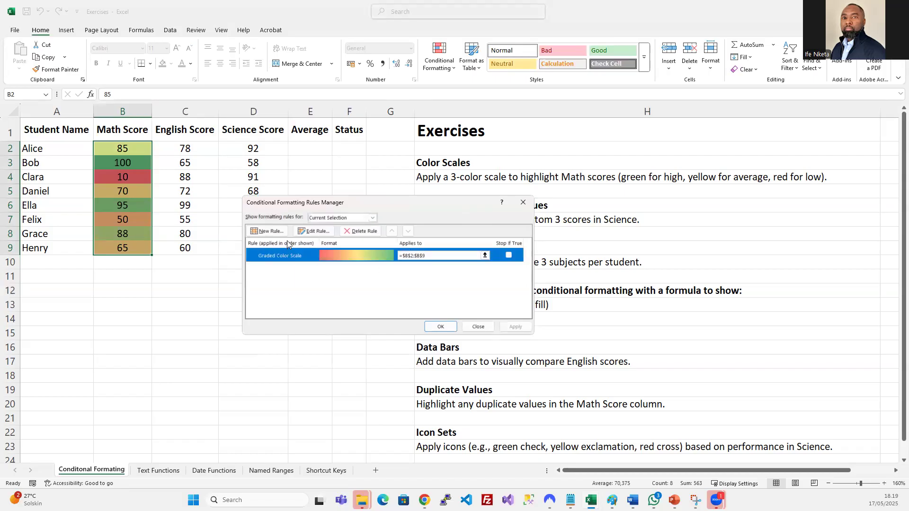
{"action": "left_click", "coordinate": [315, 232]}
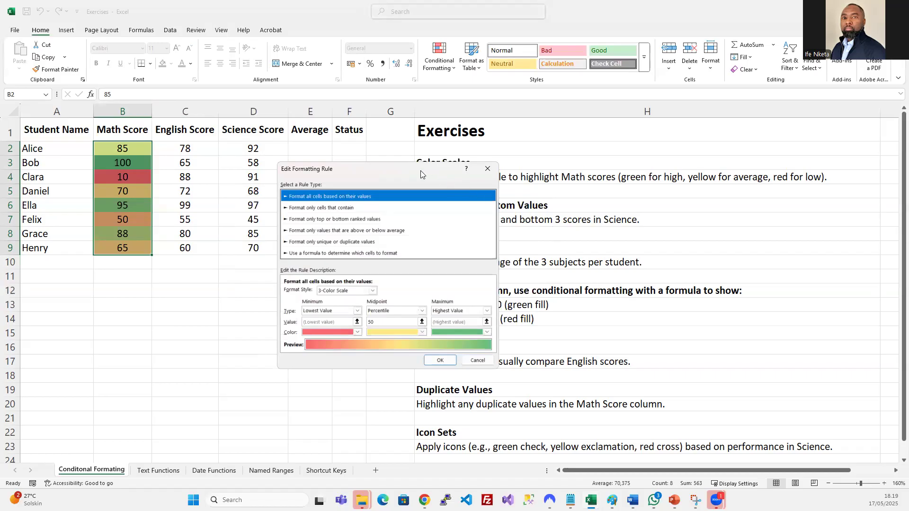
{"action": "left_click_drag", "start_coordinate": [420, 174], "coordinate": [348, 133]}
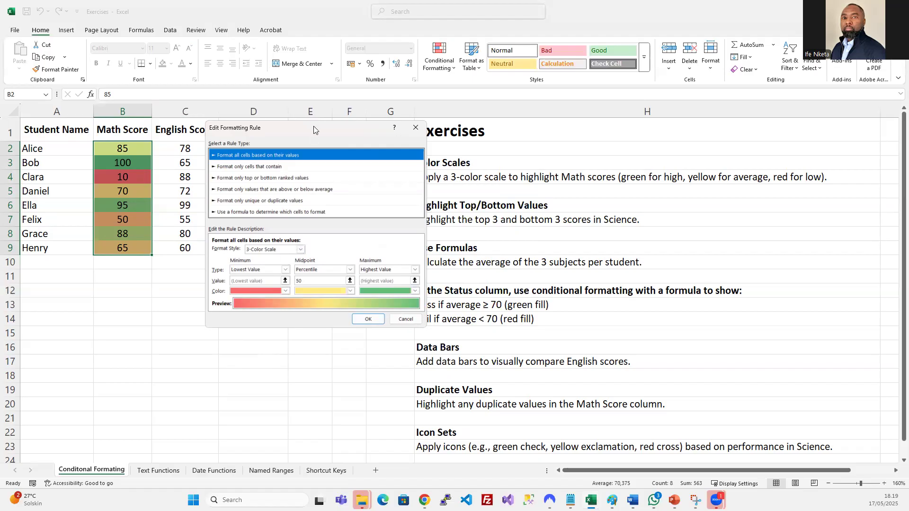
{"action": "left_click_drag", "start_coordinate": [313, 125], "coordinate": [585, 162]}
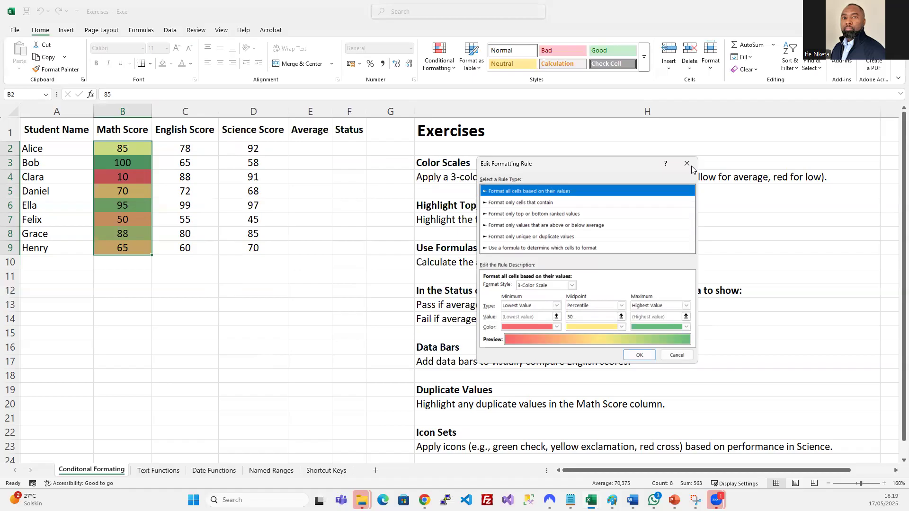
{"action": "key", "text": "Escape"}
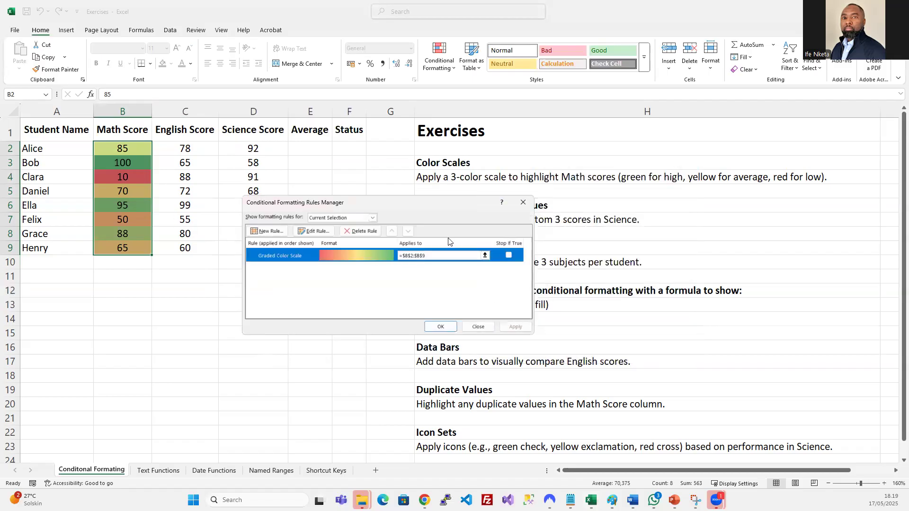
{"action": "left_click", "coordinate": [524, 204]}
- Compare the color scale shading of individual Math scores in column B
{"action": "left_click", "coordinate": [148, 168]}
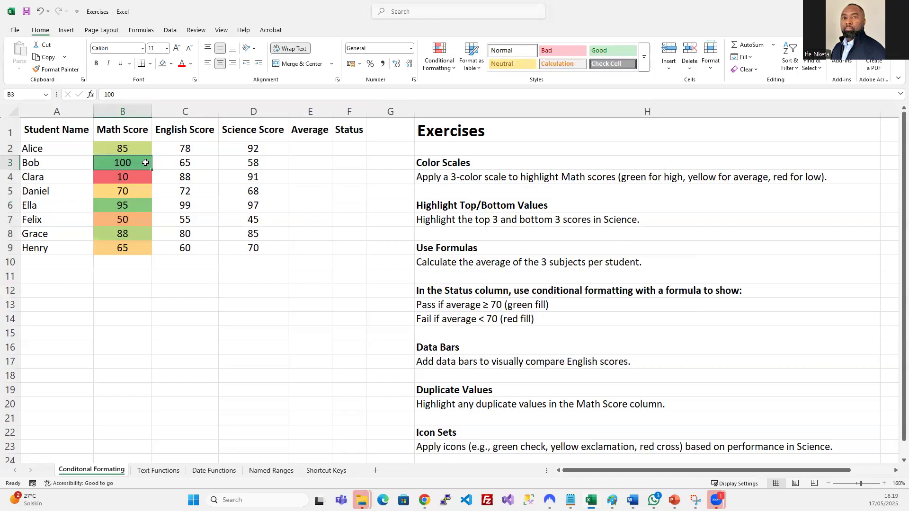
{"action": "left_click", "coordinate": [139, 179]}
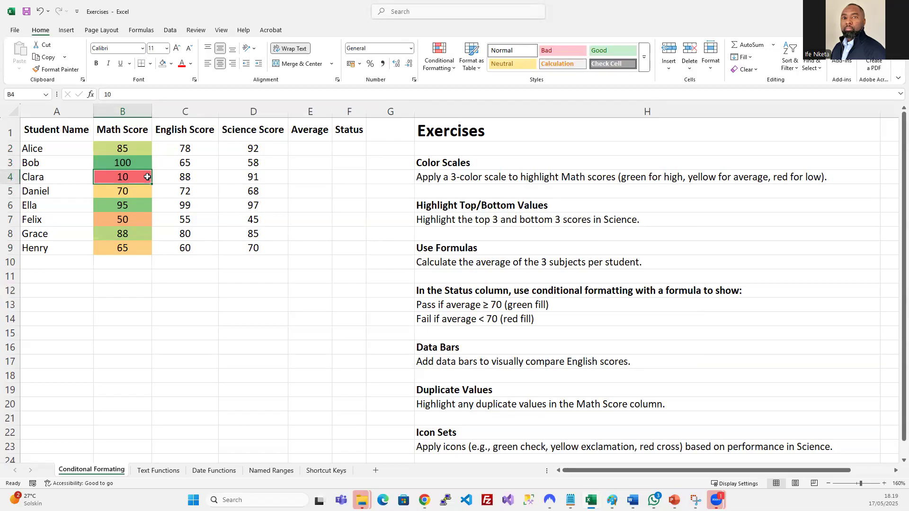
{"action": "left_click", "coordinate": [134, 207]}
{"action": "left_click", "coordinate": [133, 234]}
{"action": "left_click", "coordinate": [134, 254]}
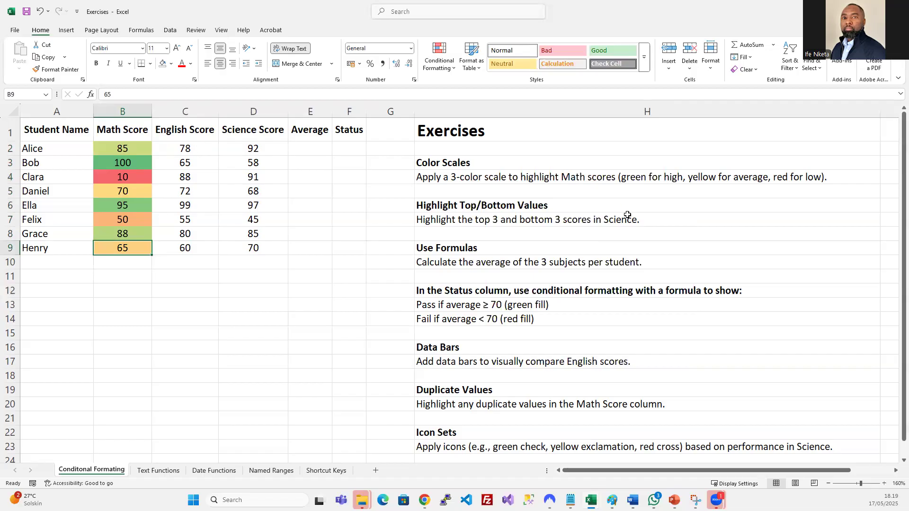
- Apply blue gradient-fill data bars to the English scores in C2:C9 and widen column C
{"action": "left_click", "coordinate": [561, 182]}
{"action": "left_click_drag", "start_coordinate": [184, 148], "coordinate": [253, 148]}
{"action": "left_click_drag", "start_coordinate": [185, 189], "coordinate": [185, 248]}
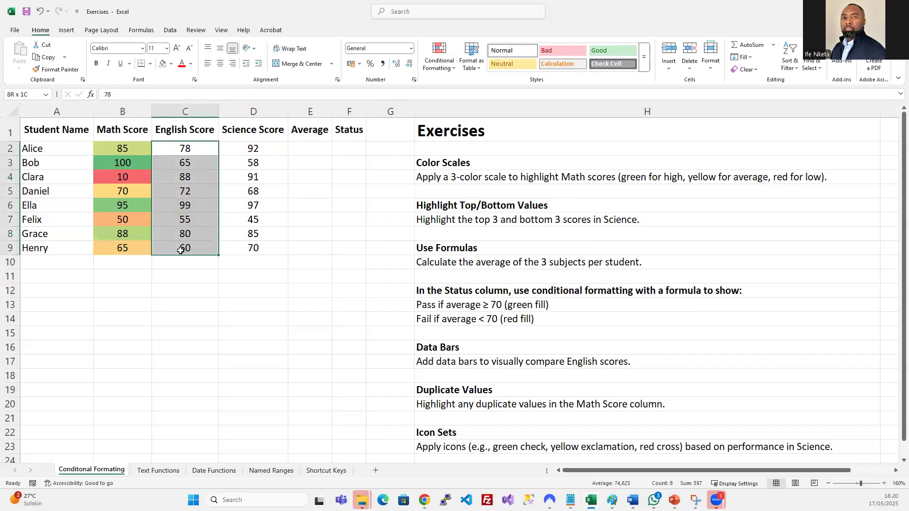
{"action": "left_click", "coordinate": [439, 59]}
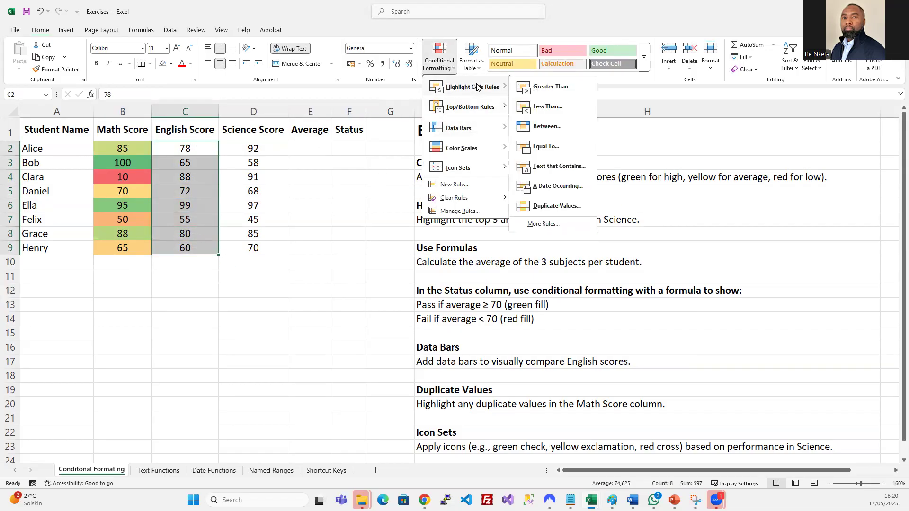
{"action": "mouse_move", "coordinate": [469, 132]}
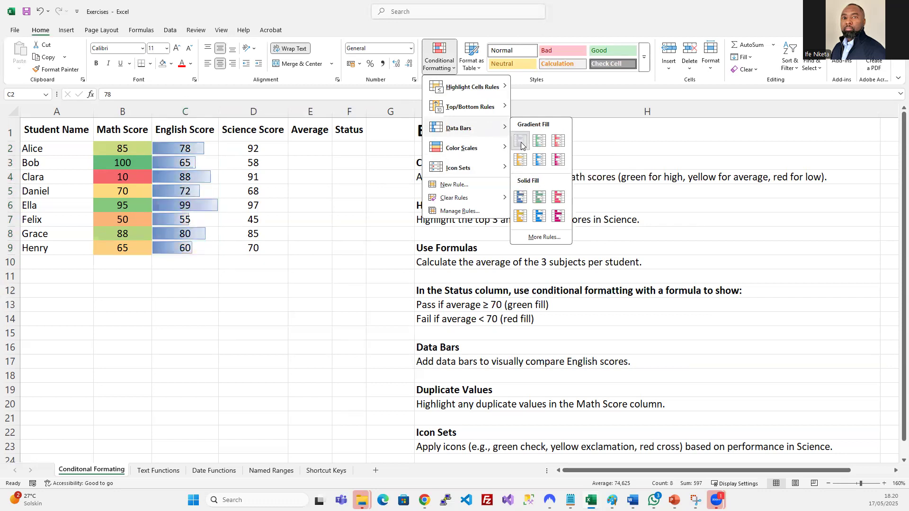
{"action": "left_click", "coordinate": [539, 159]}
{"action": "left_click", "coordinate": [294, 237]}
{"action": "left_click_drag", "start_coordinate": [226, 110], "coordinate": [284, 111]}
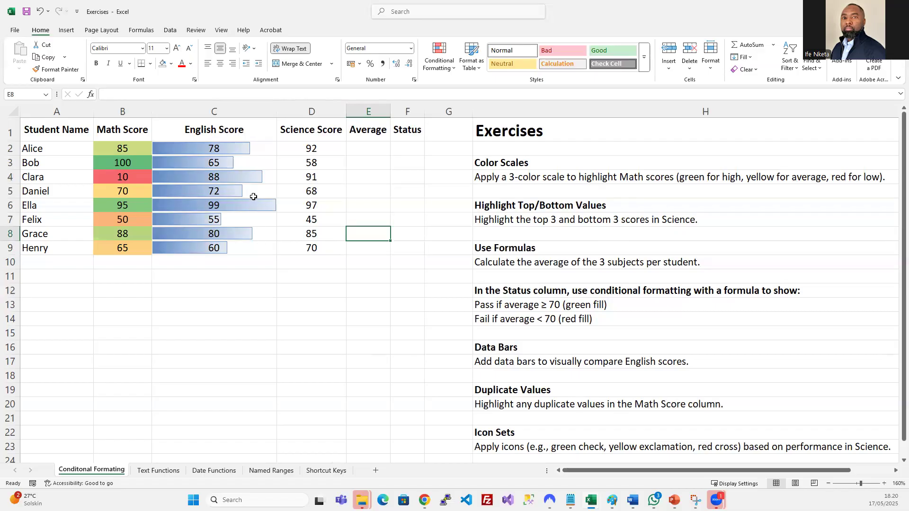
- Change the English score in C5 to 10 to test its data bar
{"action": "left_click", "coordinate": [219, 190]}
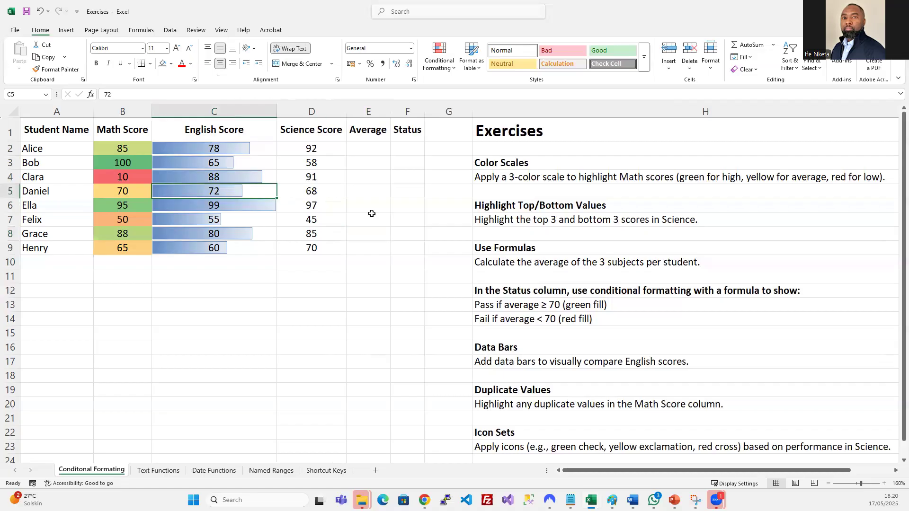
{"action": "type", "text": "10"}
{"action": "key", "text": "Return"}
{"action": "left_click", "coordinate": [407, 262]}
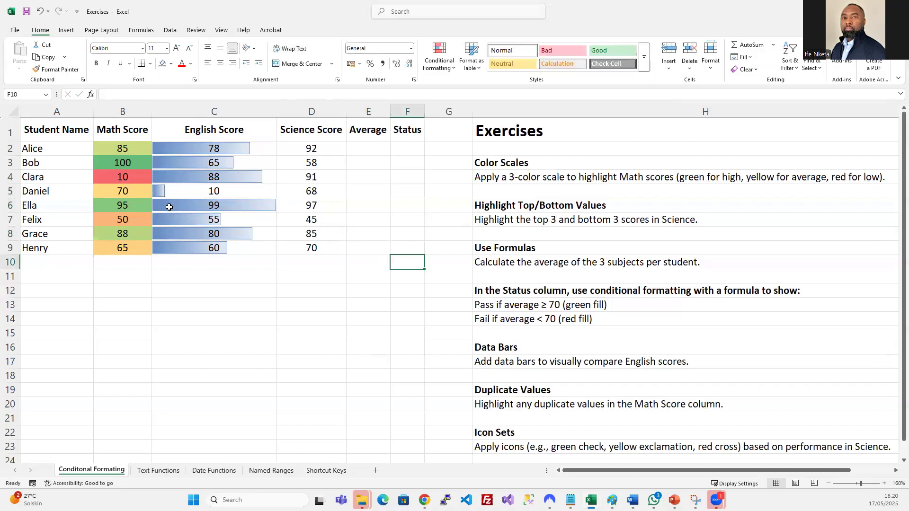
- Set the English score in C5 to 100
{"action": "left_click", "coordinate": [167, 191]}
{"action": "type", "text": "100"}
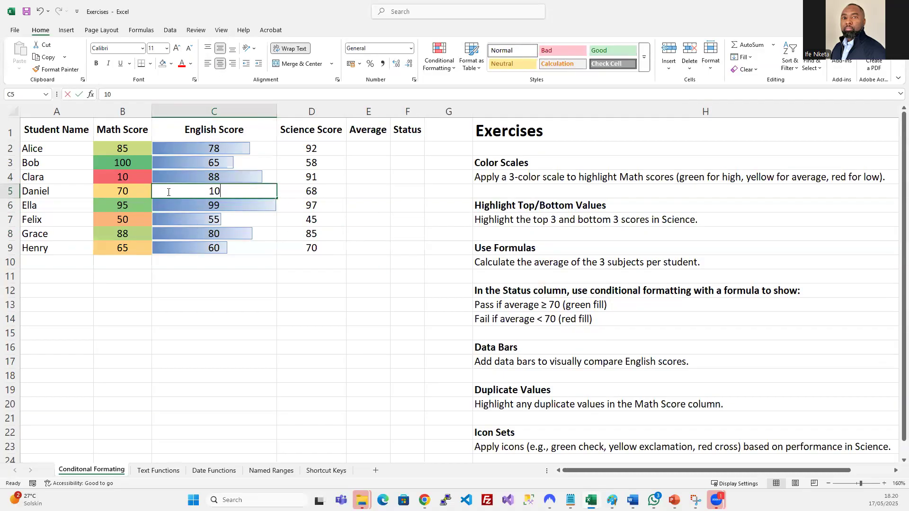
{"action": "key", "text": "Return"}
{"action": "left_click", "coordinate": [321, 247]}
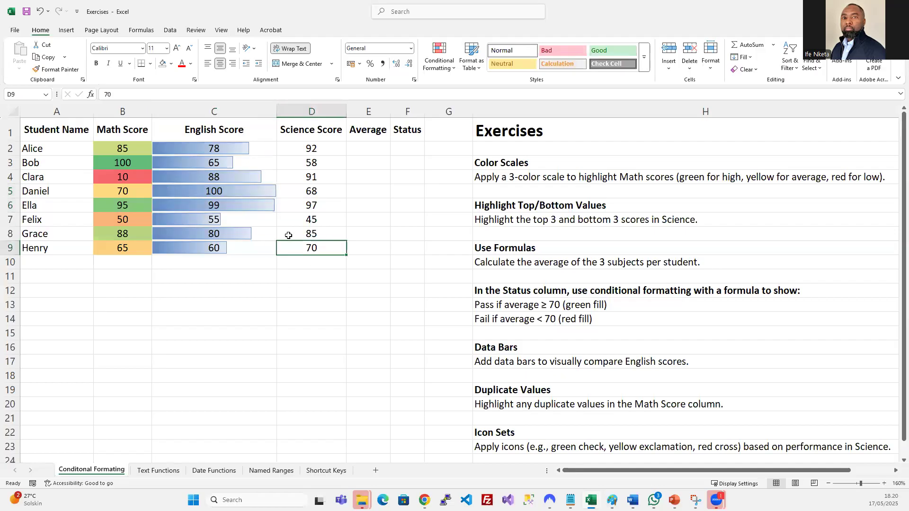
- Apply the 3 Arrows (Colored) icon set to the Science scores in D2:D9
{"action": "left_click_drag", "start_coordinate": [302, 151], "coordinate": [296, 247]}
{"action": "left_click", "coordinate": [440, 60]}
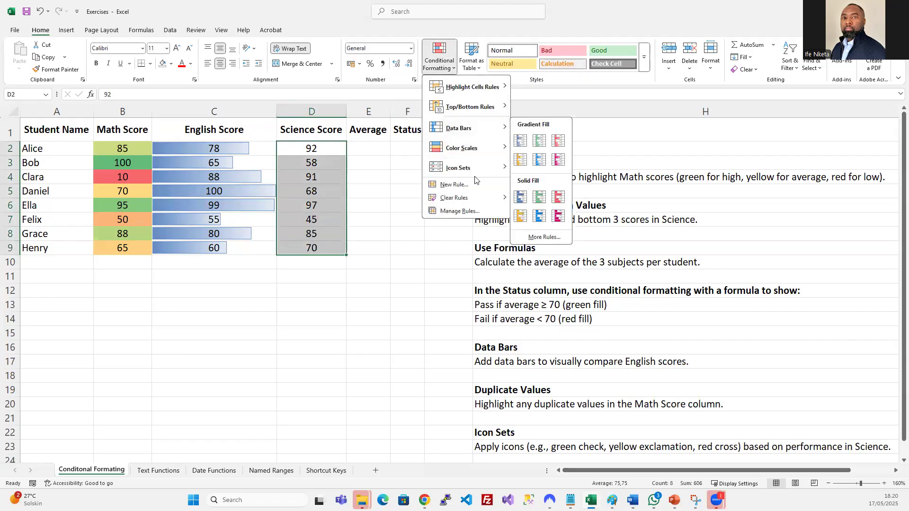
{"action": "mouse_move", "coordinate": [480, 174]}
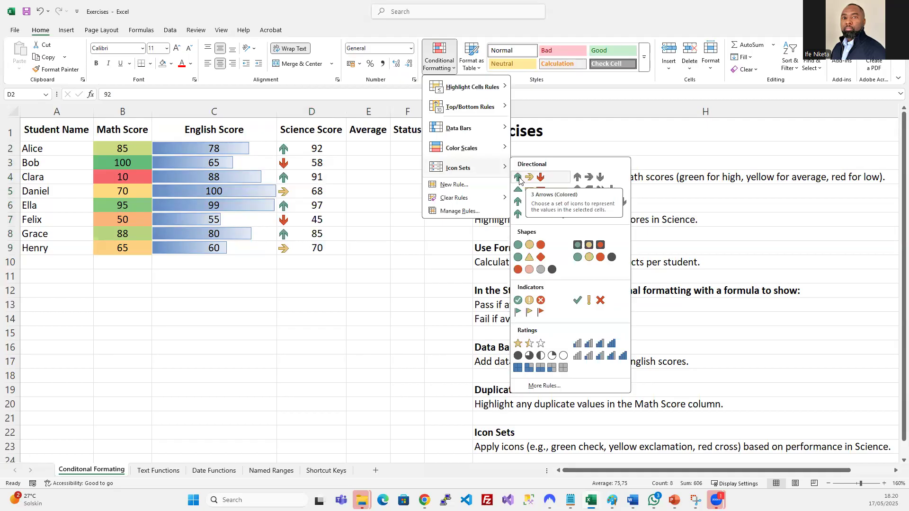
{"action": "left_click", "coordinate": [519, 178]}
{"action": "left_click", "coordinate": [367, 219]}
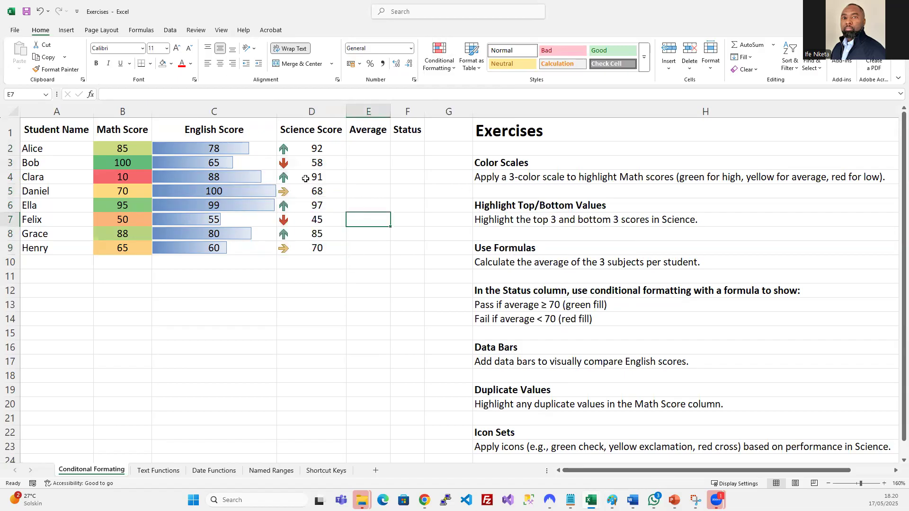
- Compare the arrow icons assigned to individual Science scores in column D
{"action": "left_click", "coordinate": [307, 163]}
{"action": "left_click", "coordinate": [319, 224]}
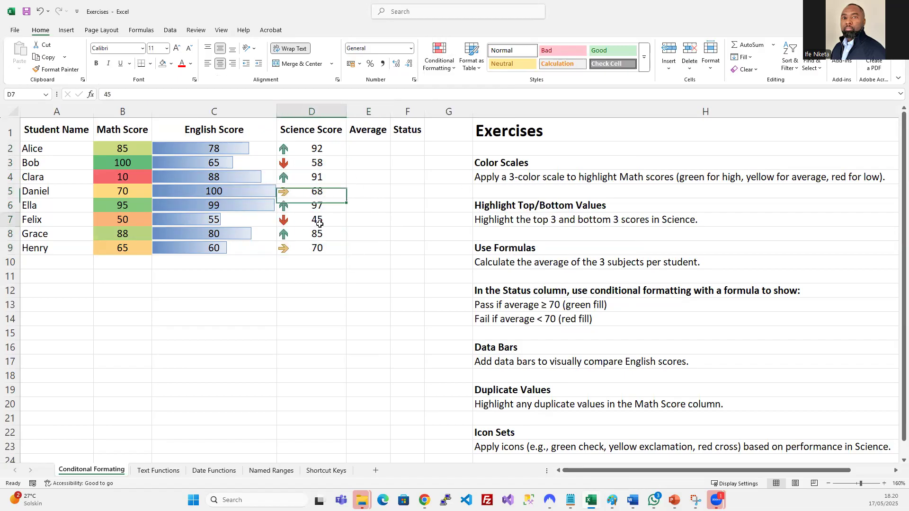
{"action": "left_click", "coordinate": [316, 192]}
{"action": "left_click", "coordinate": [315, 250]}
{"action": "left_click", "coordinate": [316, 192]}
{"action": "left_click", "coordinate": [313, 152]}
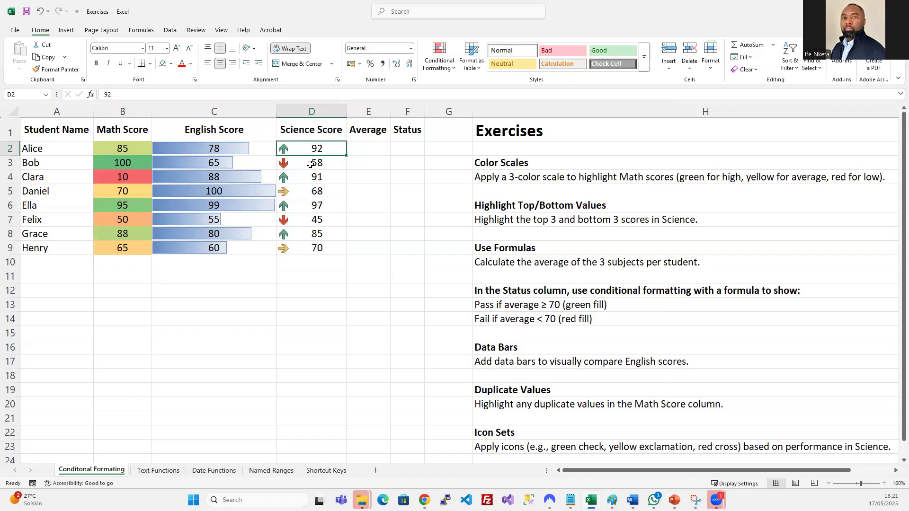
- Replace the arrows on the Science scores in D2:D9 with the green, yellow and red circle icon set
{"action": "left_click_drag", "start_coordinate": [326, 144], "coordinate": [319, 247]}
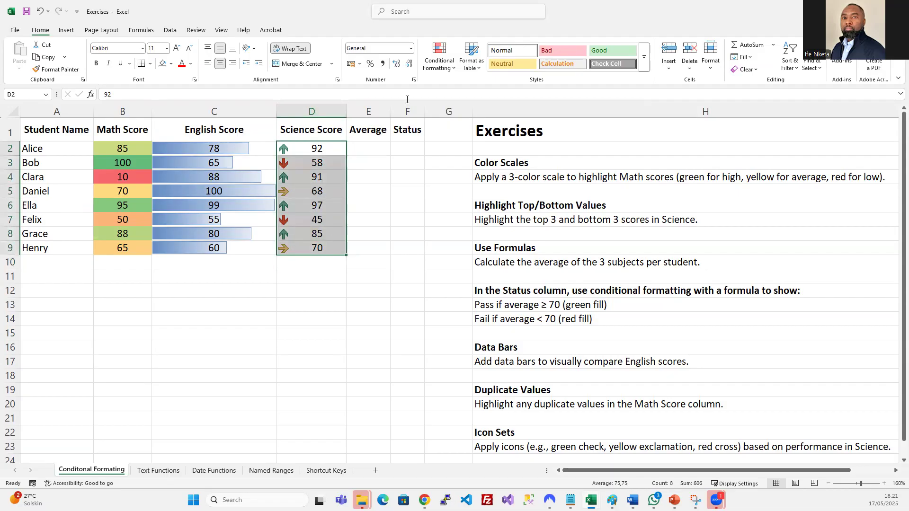
{"action": "left_click", "coordinate": [436, 72]}
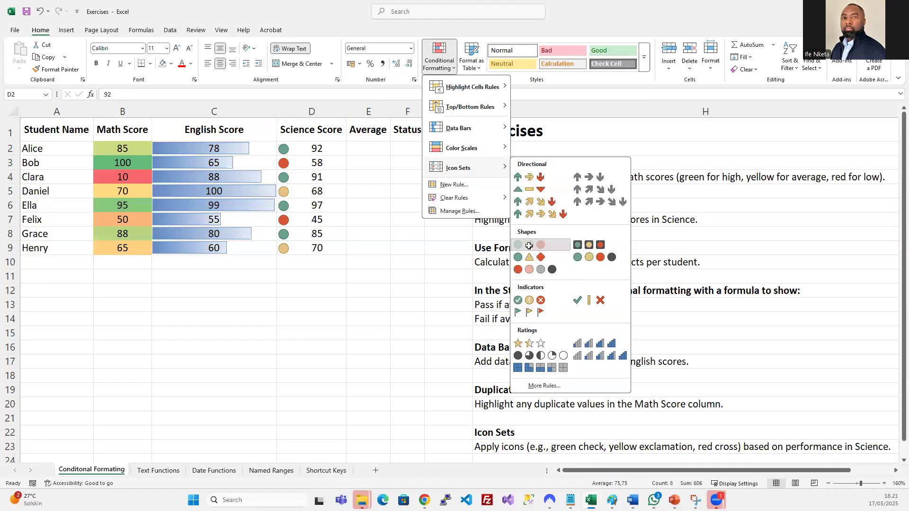
{"action": "left_click", "coordinate": [532, 248]}
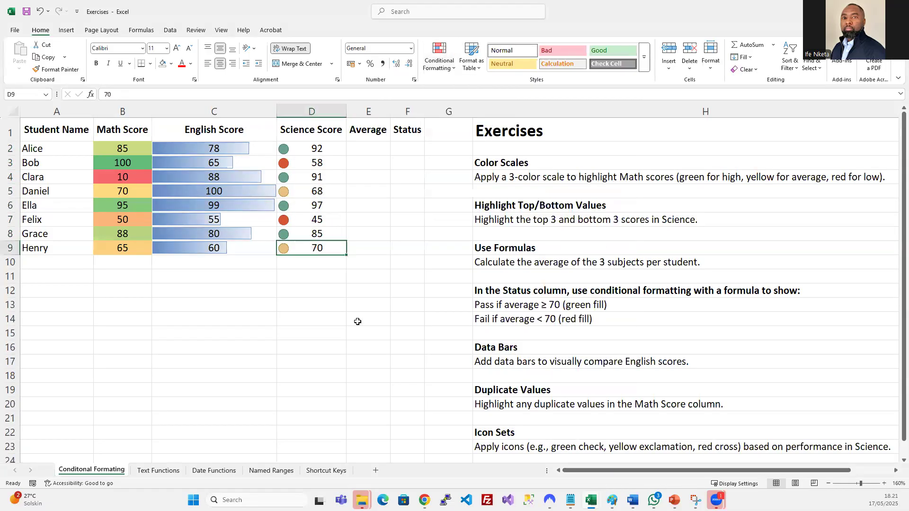
{"action": "left_click", "coordinate": [313, 162]}
{"action": "left_click", "coordinate": [329, 219]}
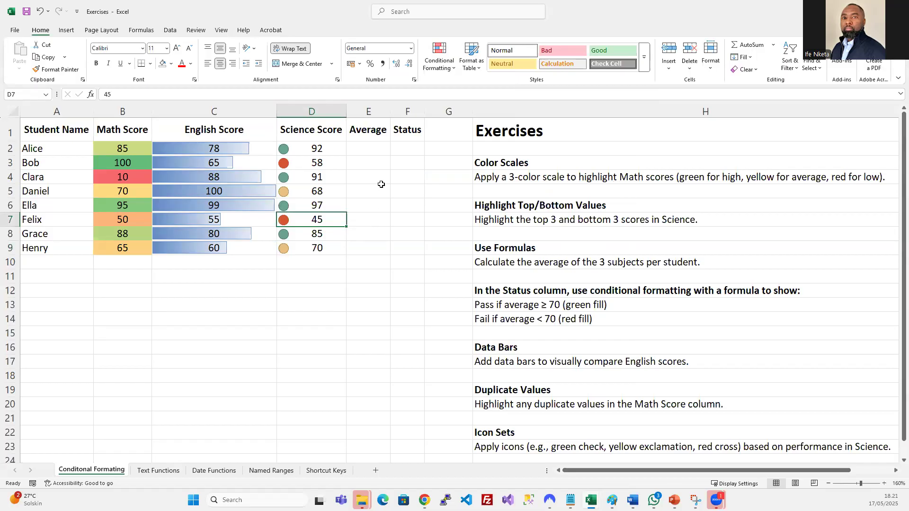
{"action": "left_click", "coordinate": [450, 60]}
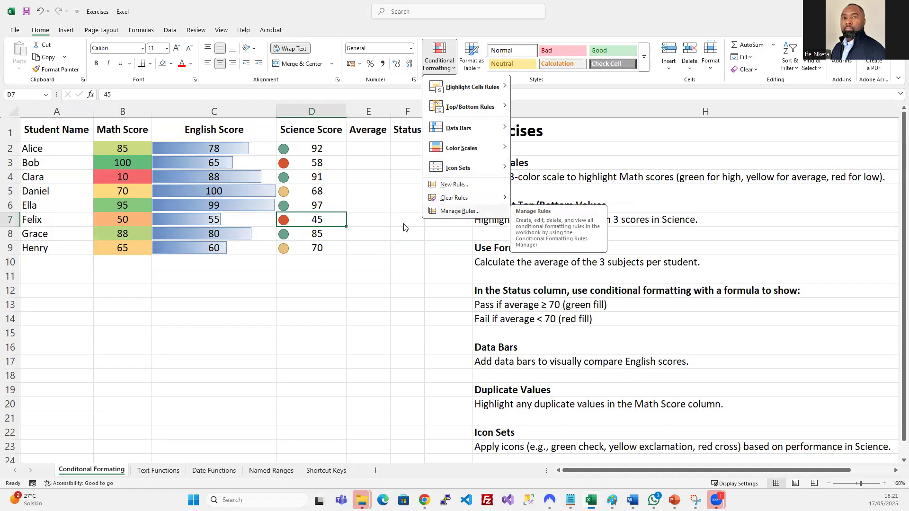
{"action": "left_click", "coordinate": [222, 178]}
{"action": "left_click", "coordinate": [265, 177]}
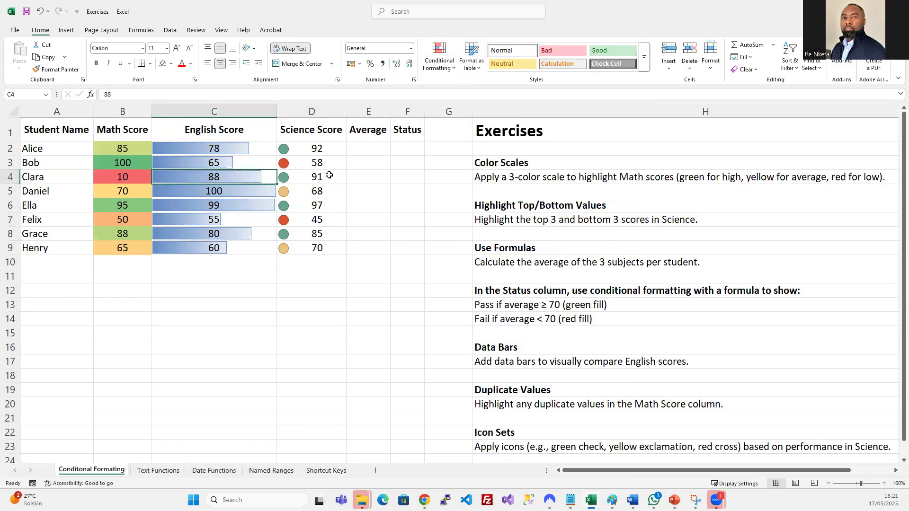
- Edit the icon set rule for D2:D9 to show green from 80 percent and yellow from 50 percent
{"action": "left_click_drag", "start_coordinate": [317, 150], "coordinate": [313, 252]}
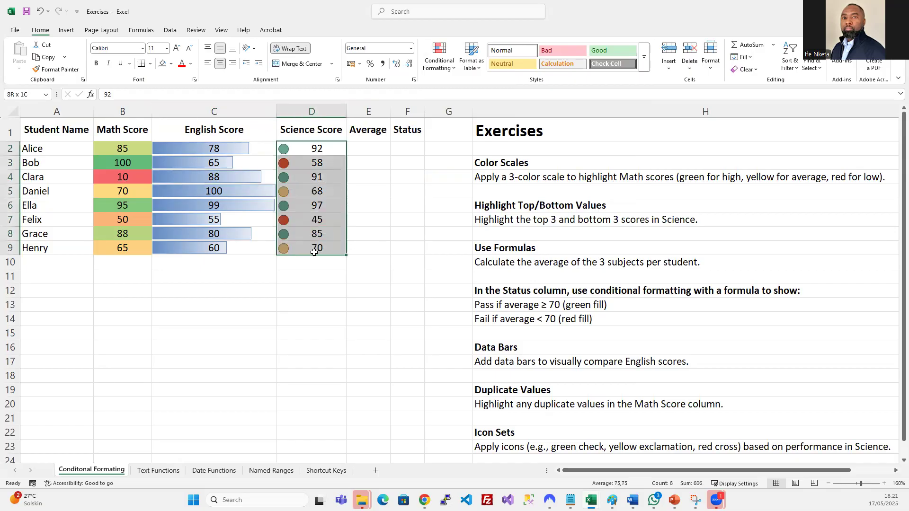
{"action": "left_click", "coordinate": [439, 58]}
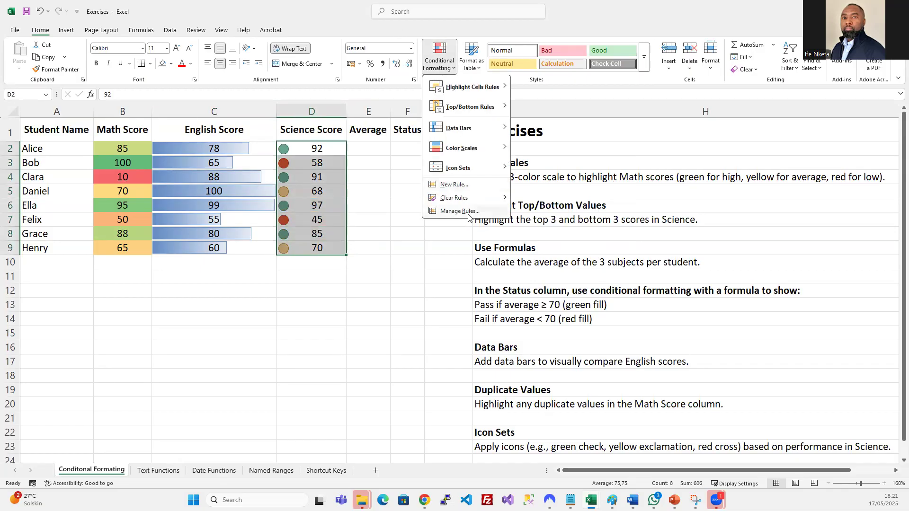
{"action": "left_click", "coordinate": [460, 211]}
{"action": "left_click", "coordinate": [304, 257]}
{"action": "left_click", "coordinate": [311, 229]}
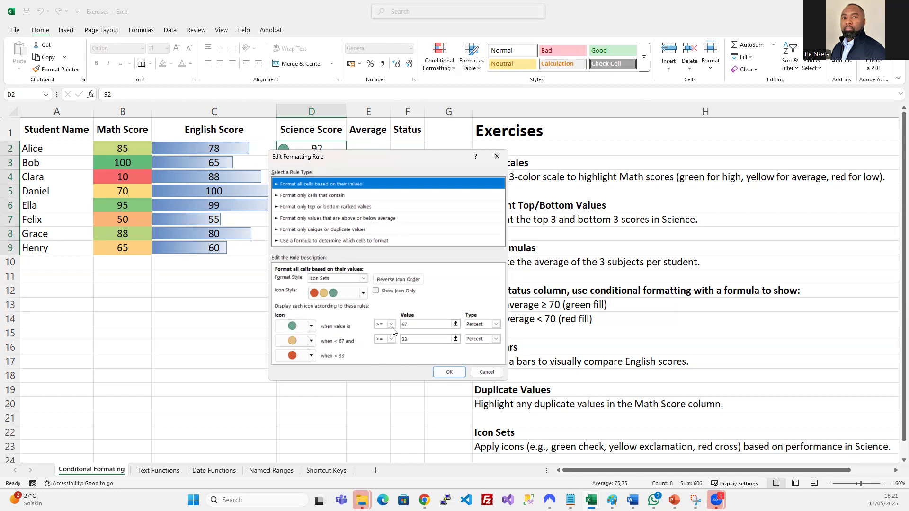
{"action": "left_click", "coordinate": [410, 325]}
{"action": "left_click_drag", "start_coordinate": [411, 325], "coordinate": [366, 324]}
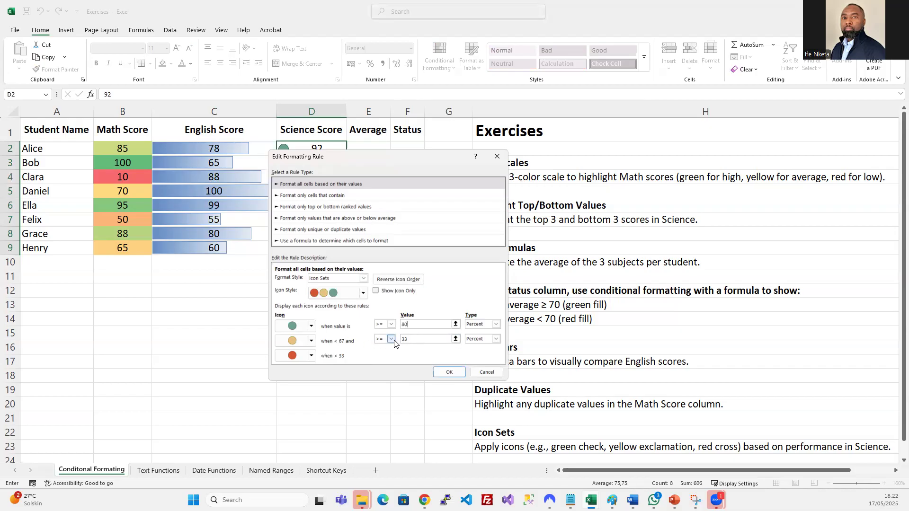
{"action": "left_click", "coordinate": [414, 338]}
{"action": "left_click", "coordinate": [430, 325]}
{"action": "left_click", "coordinate": [451, 370]}
{"action": "left_click", "coordinate": [436, 327]}
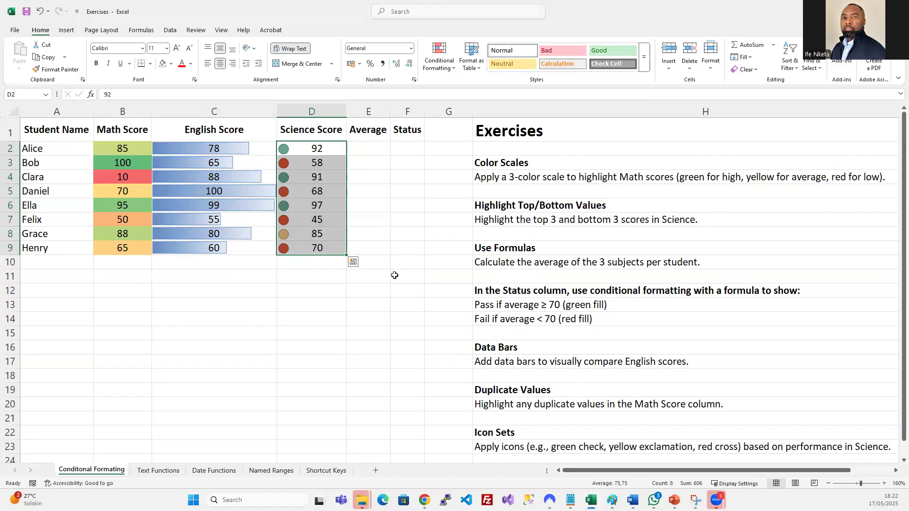
{"action": "left_click", "coordinate": [394, 275]}
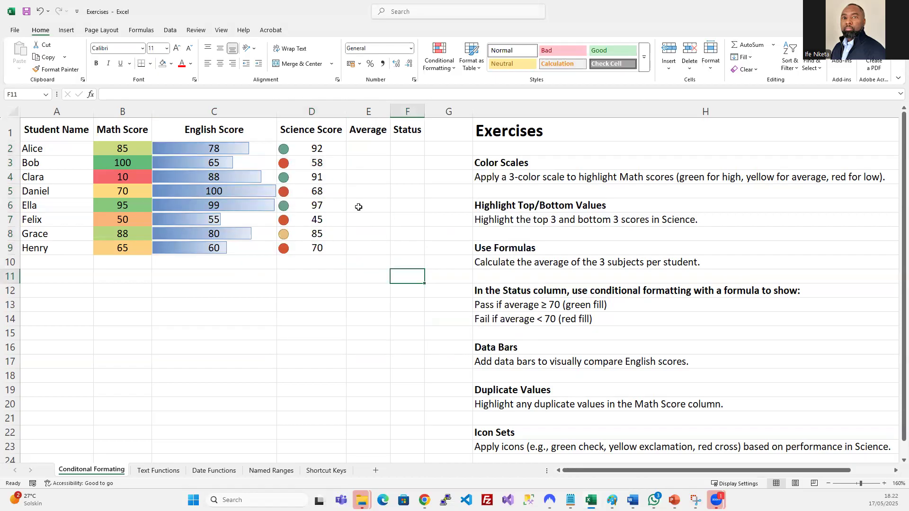
- Reopen the Science scores' icon set rule and switch both threshold types from Percent to Number
{"action": "left_click_drag", "start_coordinate": [334, 150], "coordinate": [323, 249]}
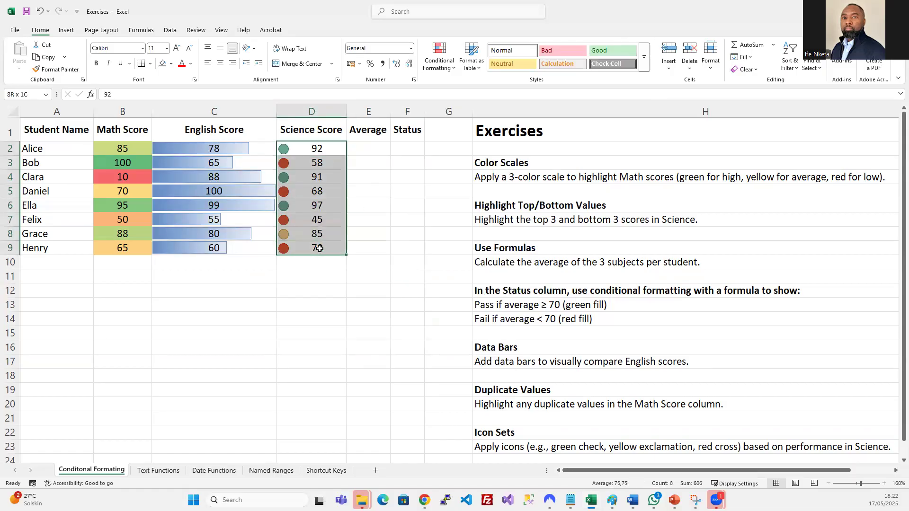
{"action": "right_click", "coordinate": [334, 201]}
{"action": "key", "text": "Escape"}
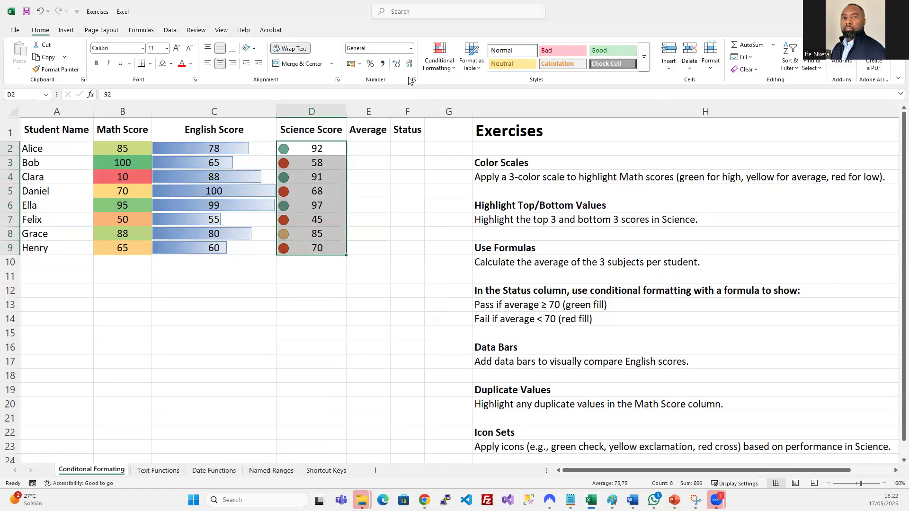
{"action": "left_click", "coordinate": [439, 57]}
{"action": "left_click", "coordinate": [470, 211]}
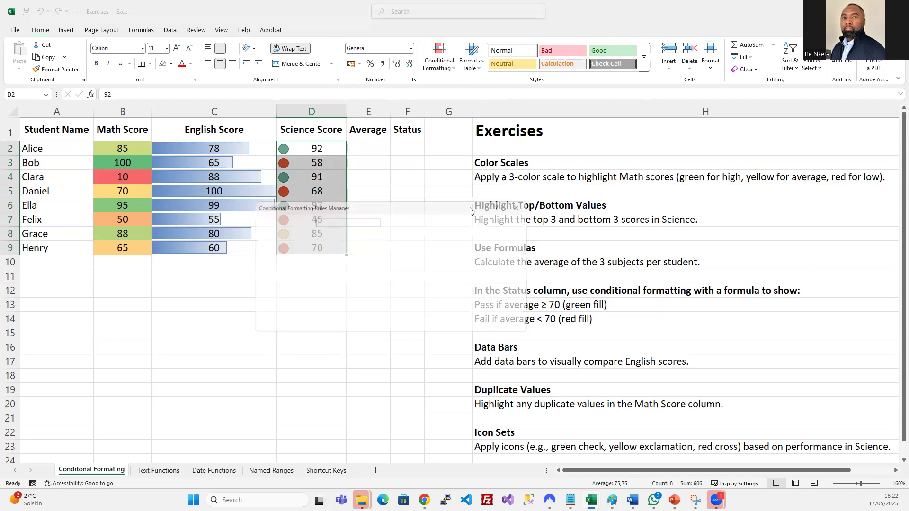
{"action": "left_click", "coordinate": [324, 255]}
{"action": "left_click", "coordinate": [318, 232]}
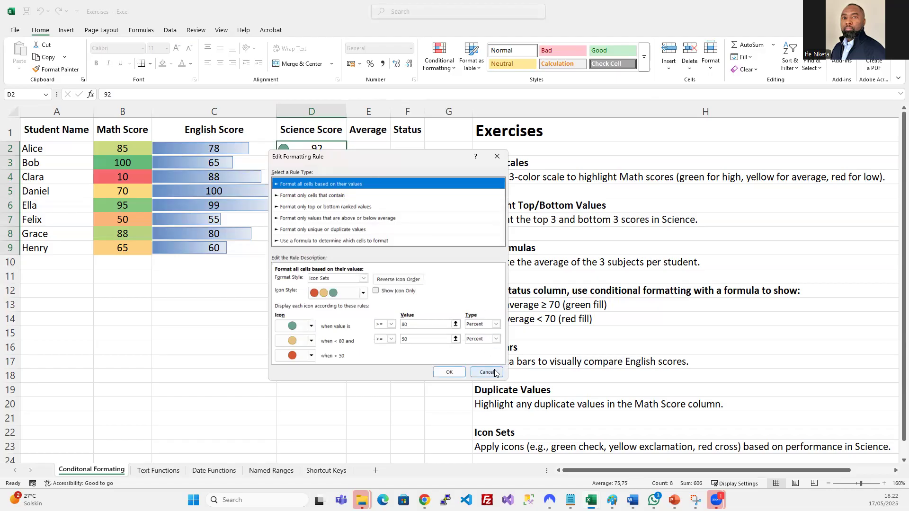
{"action": "left_click", "coordinate": [495, 324]}
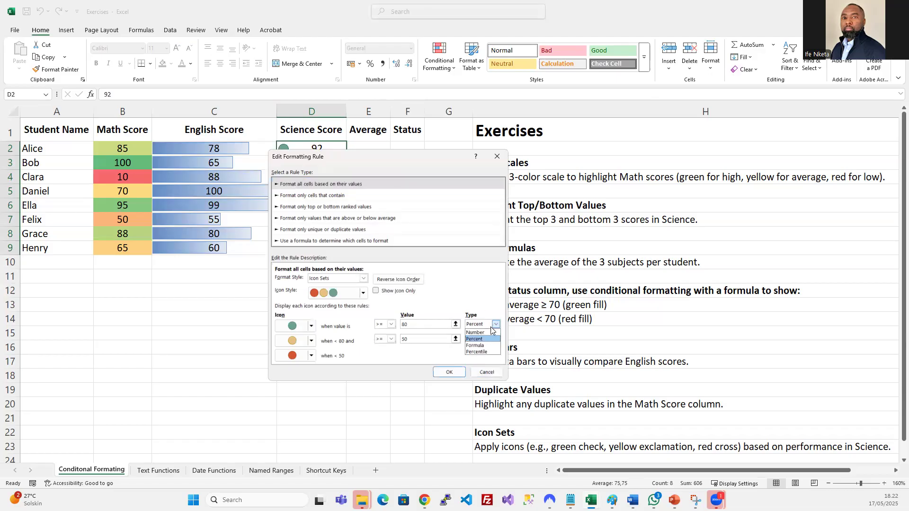
{"action": "left_click", "coordinate": [489, 333]}
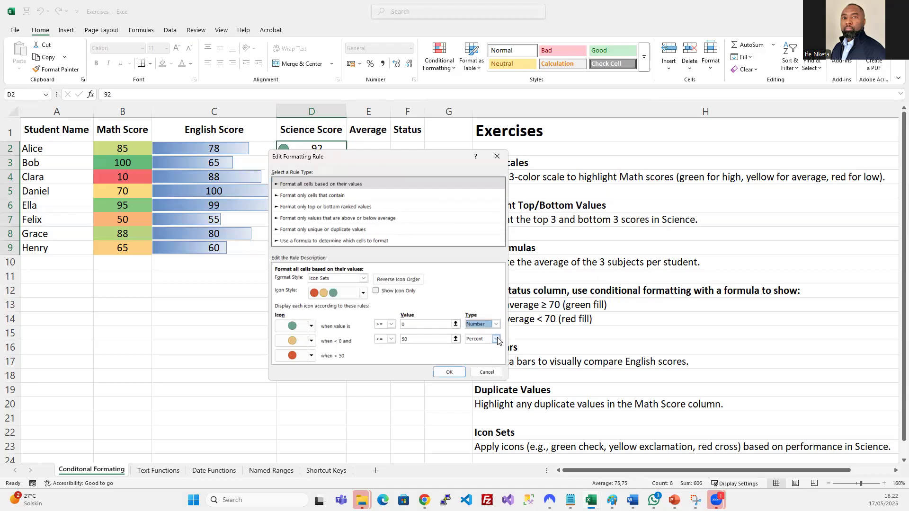
{"action": "left_click", "coordinate": [489, 340]}
{"action": "left_click", "coordinate": [476, 347]}
- Set the green icon's threshold to 80, enter the yellow icon's threshold, and apply the edited rule to the Science scores
{"action": "left_click", "coordinate": [404, 326]}
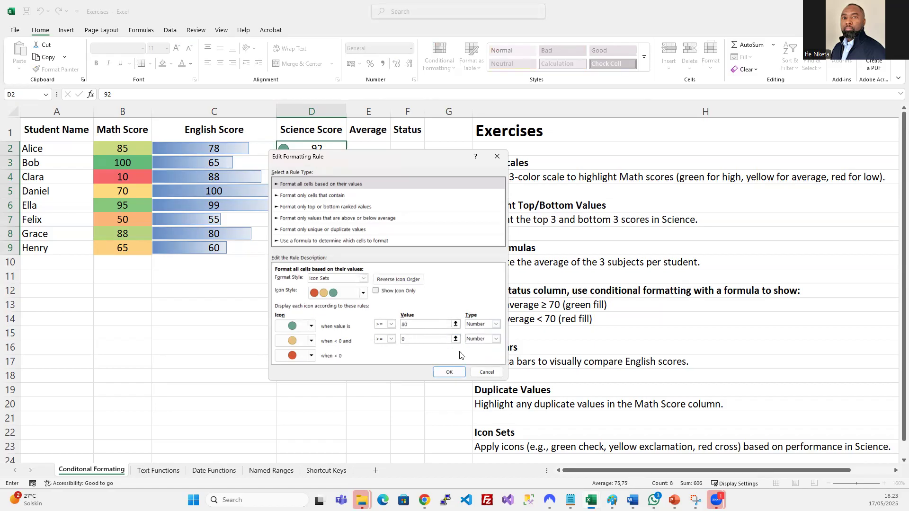
{"action": "left_click", "coordinate": [411, 336]}
{"action": "left_click", "coordinate": [449, 372]}
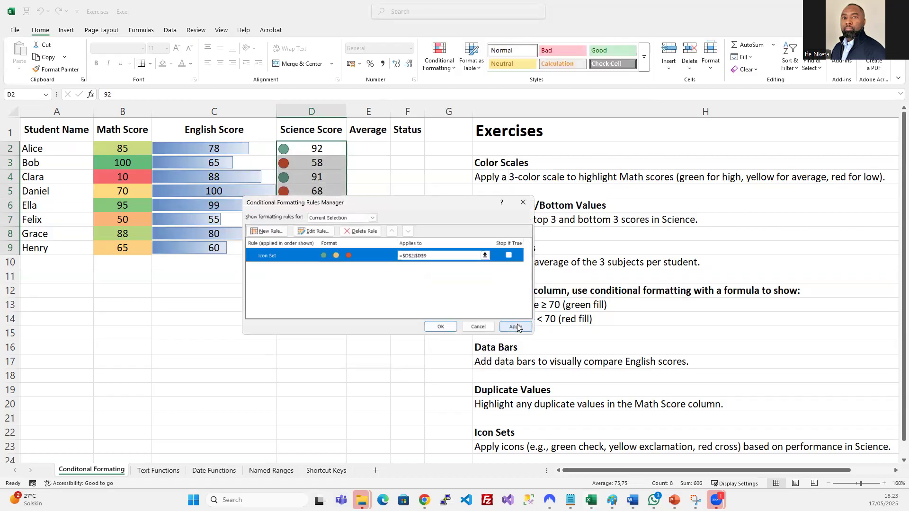
{"action": "left_click", "coordinate": [515, 326]}
{"action": "left_click", "coordinate": [440, 327]}
{"action": "left_click", "coordinate": [331, 334]}
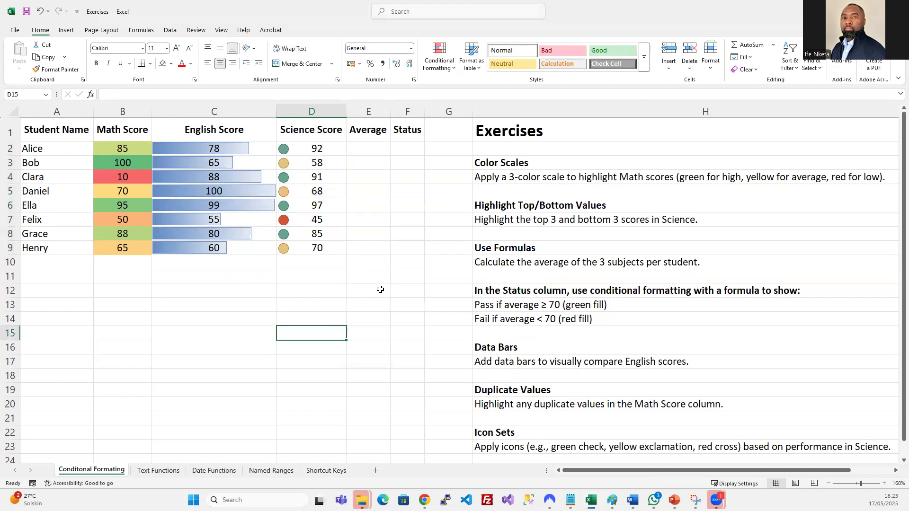
{"action": "left_click", "coordinate": [324, 220]}
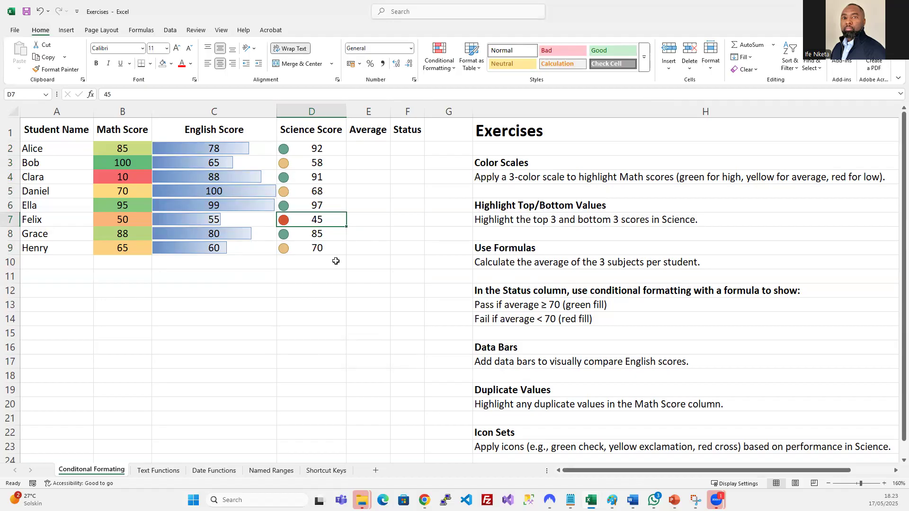
{"action": "left_click", "coordinate": [304, 310]}
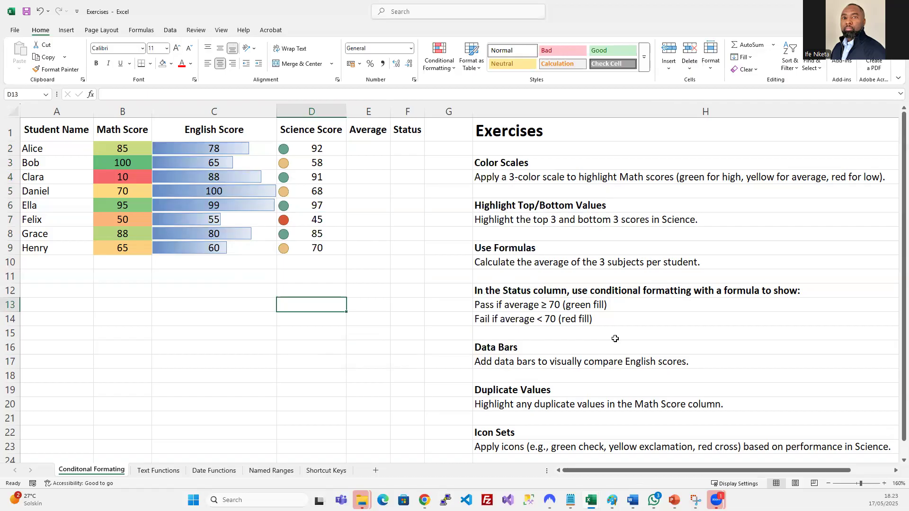
- Switch to the Advanced Excel Training slide show in PowerPoint and go to the Welcome and Course Objective slide
{"action": "scroll", "coordinate": [580, 325], "scroll_direction": "down", "scroll_amount": 2}
{"action": "scroll", "coordinate": [581, 327], "scroll_direction": "up", "scroll_amount": 2}
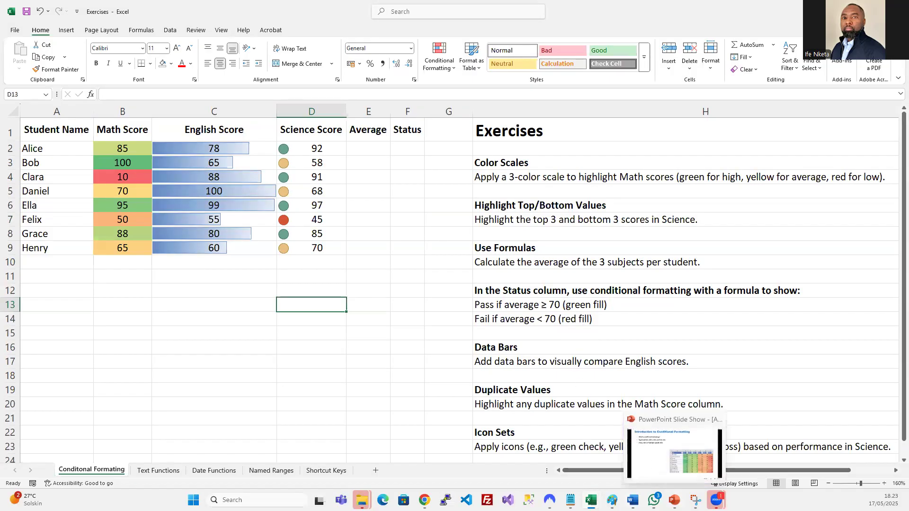
{"action": "left_click", "coordinate": [674, 500]}
{"action": "scroll", "coordinate": [506, 329], "scroll_direction": "up", "scroll_amount": 14}
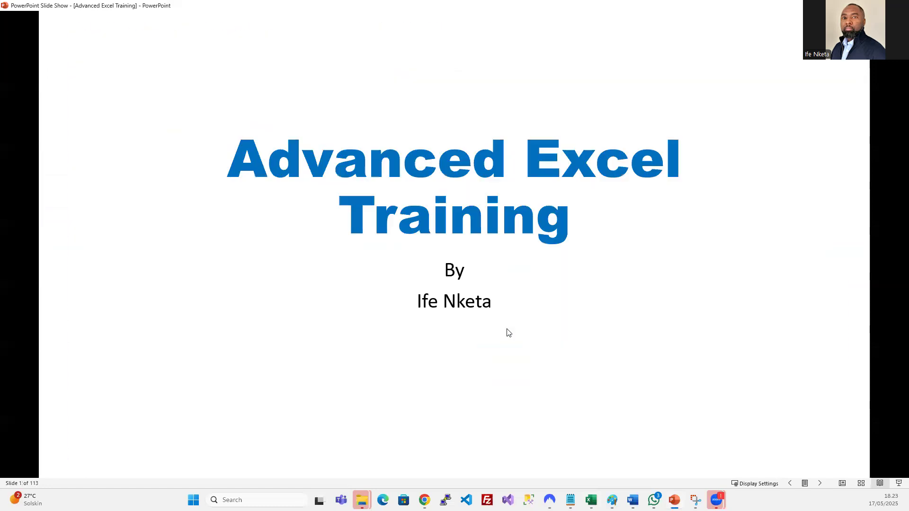
{"action": "scroll", "coordinate": [509, 332], "scroll_direction": "down", "scroll_amount": 2}
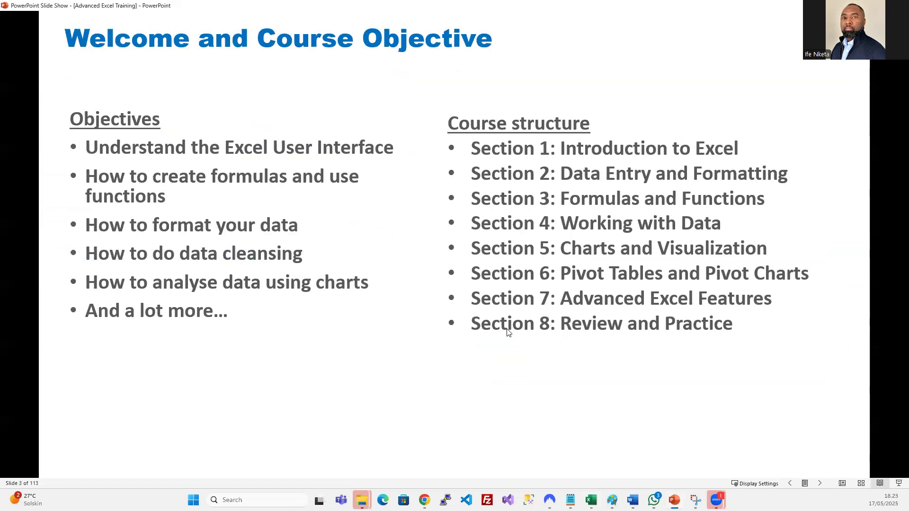